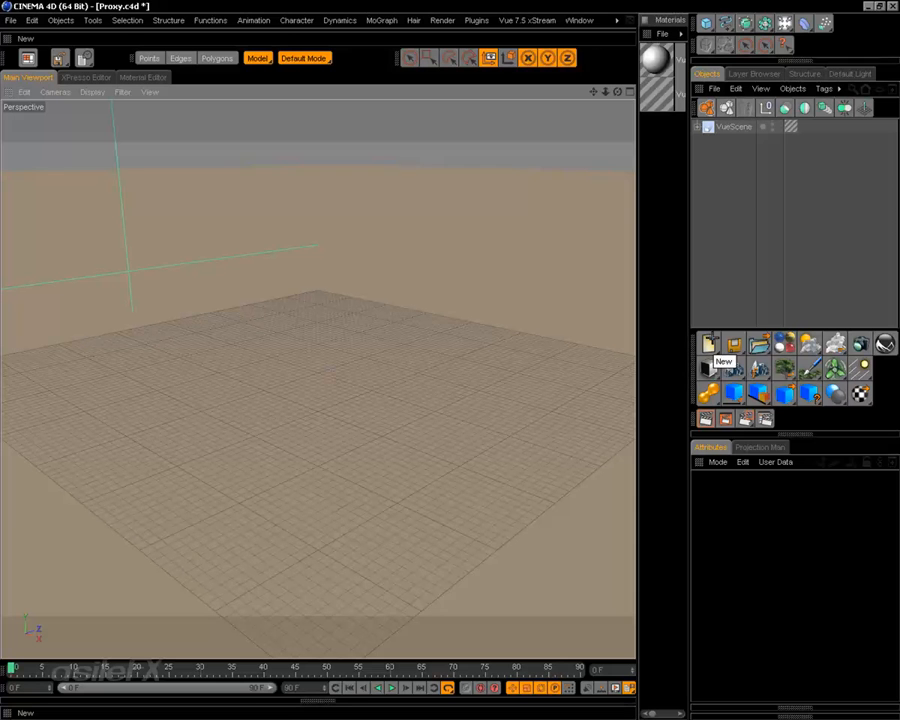
Switch the material manager from list to Material display and widen it to show the full material thumbnails.
{"action": "left_click", "coordinate": [663, 33]}
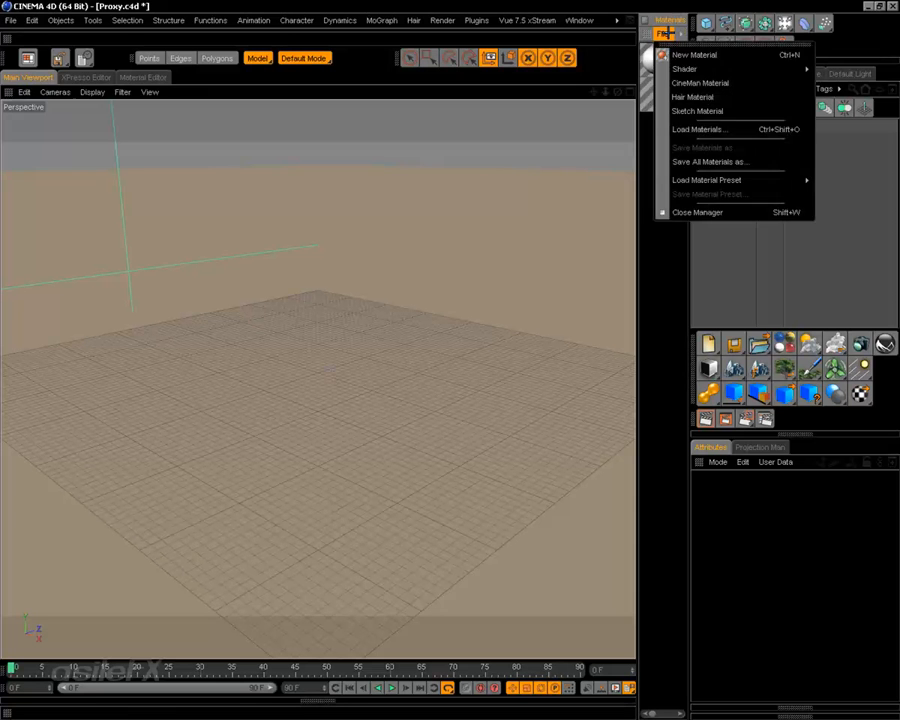
{"action": "left_click", "coordinate": [681, 33]}
{"action": "mouse_move", "coordinate": [697, 62]}
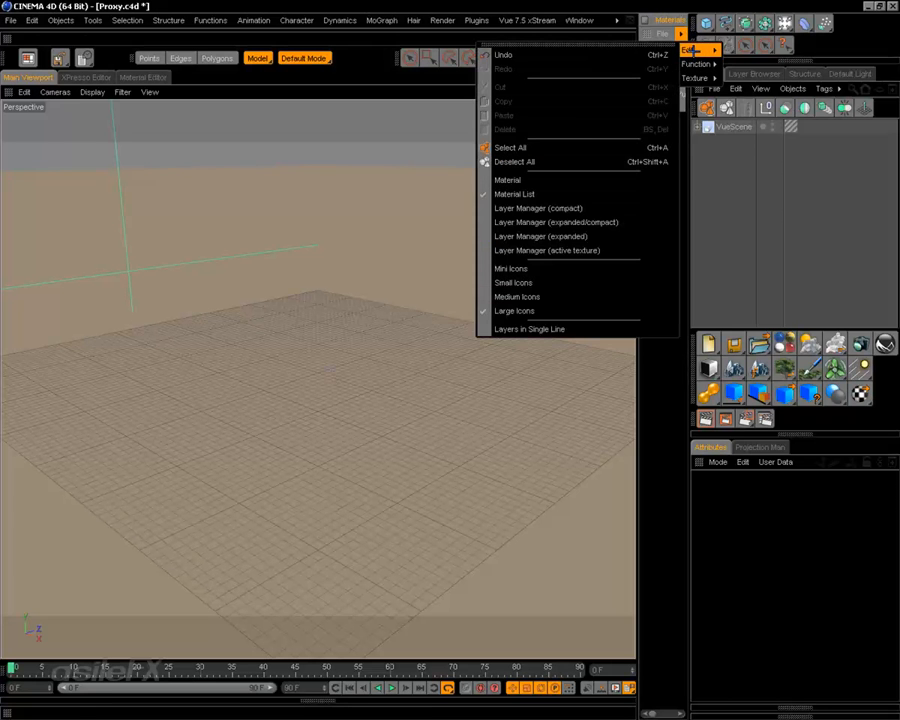
{"action": "left_click", "coordinate": [528, 177]}
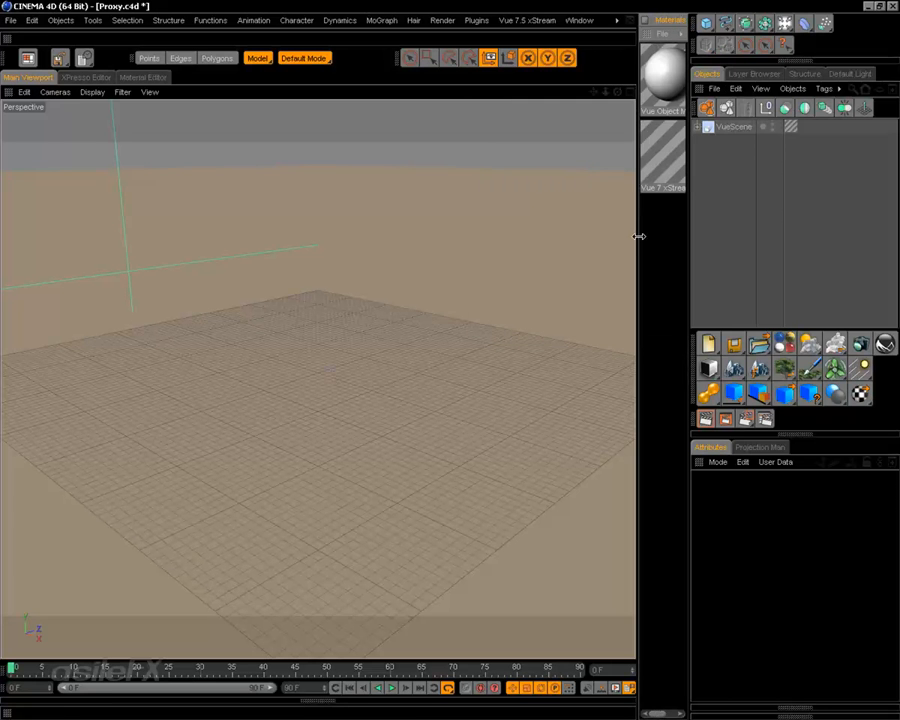
{"action": "left_click_drag", "start_coordinate": [639, 235], "coordinate": [617, 231]}
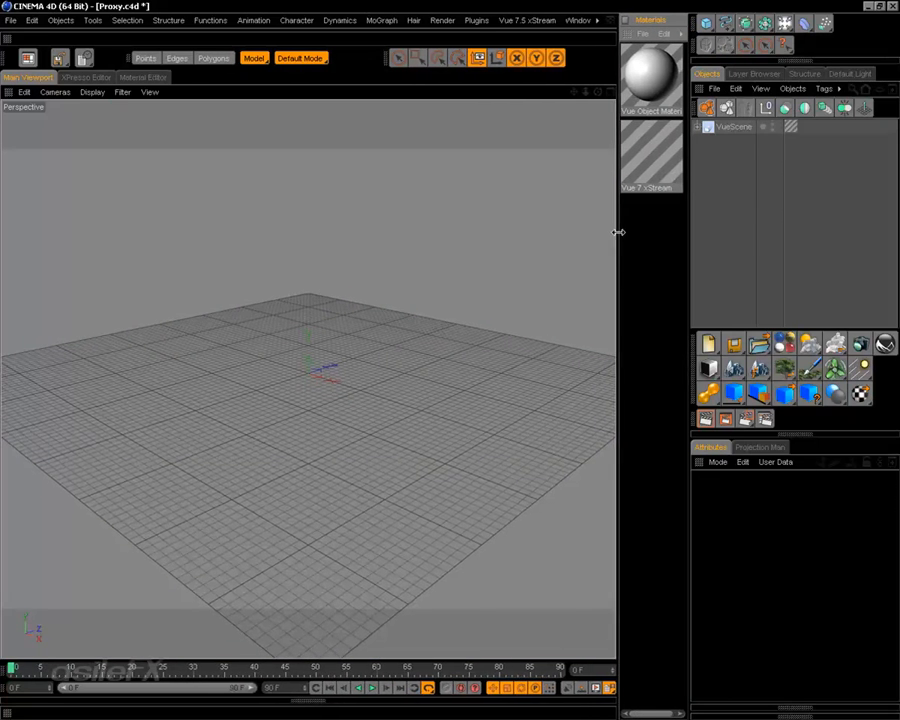
Expand the VueScene hierarchy and inspect its texture tag and the Vue 7 xStream material.
{"action": "left_click", "coordinate": [736, 128]}
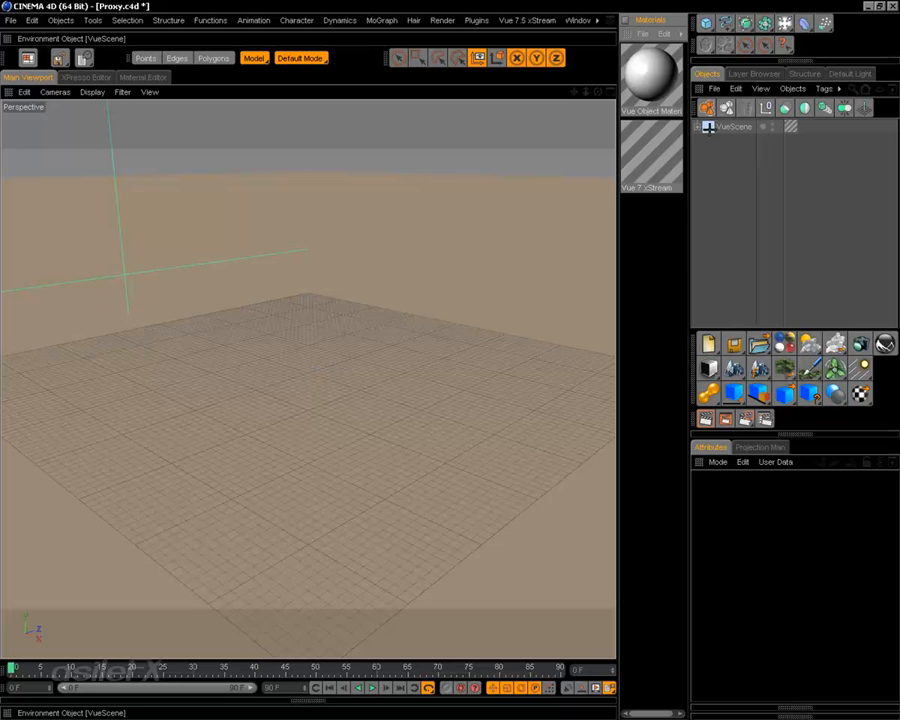
{"action": "left_click", "coordinate": [737, 141]}
{"action": "left_click", "coordinate": [735, 127]}
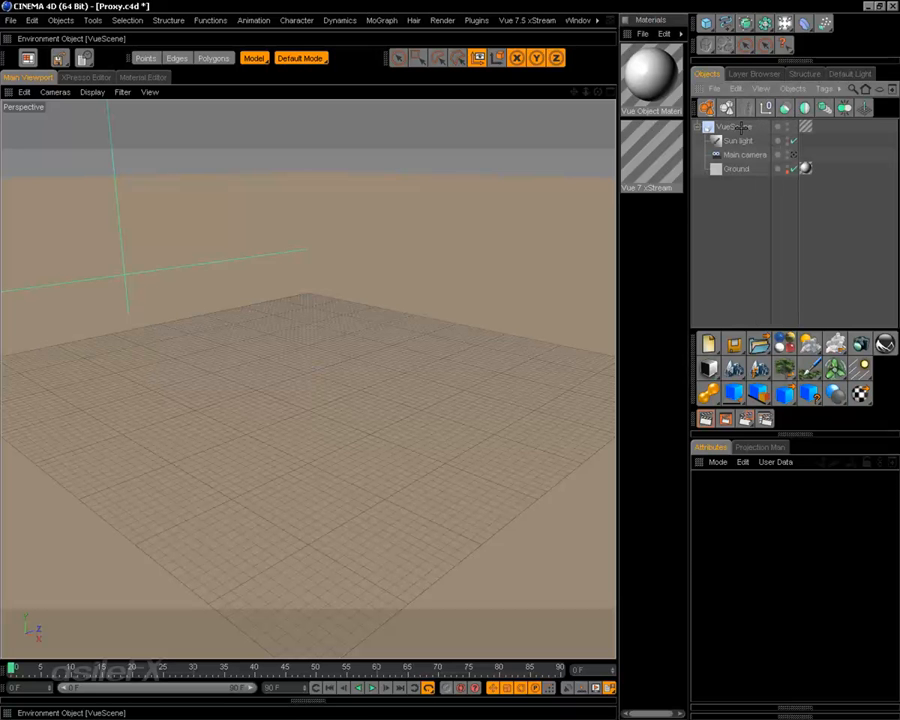
{"action": "left_click", "coordinate": [804, 126]}
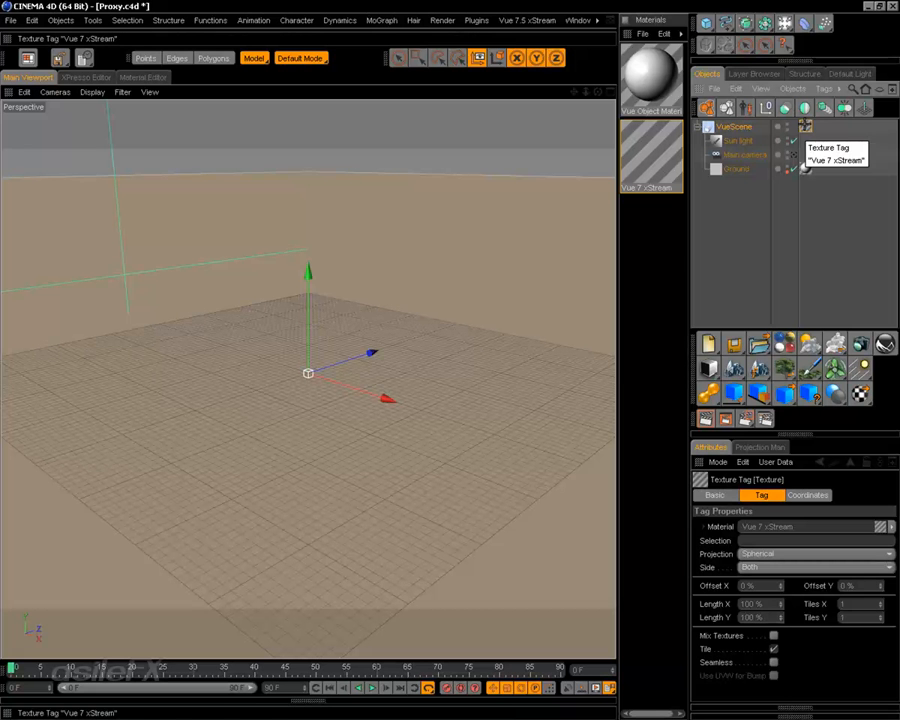
{"action": "left_click", "coordinate": [656, 170]}
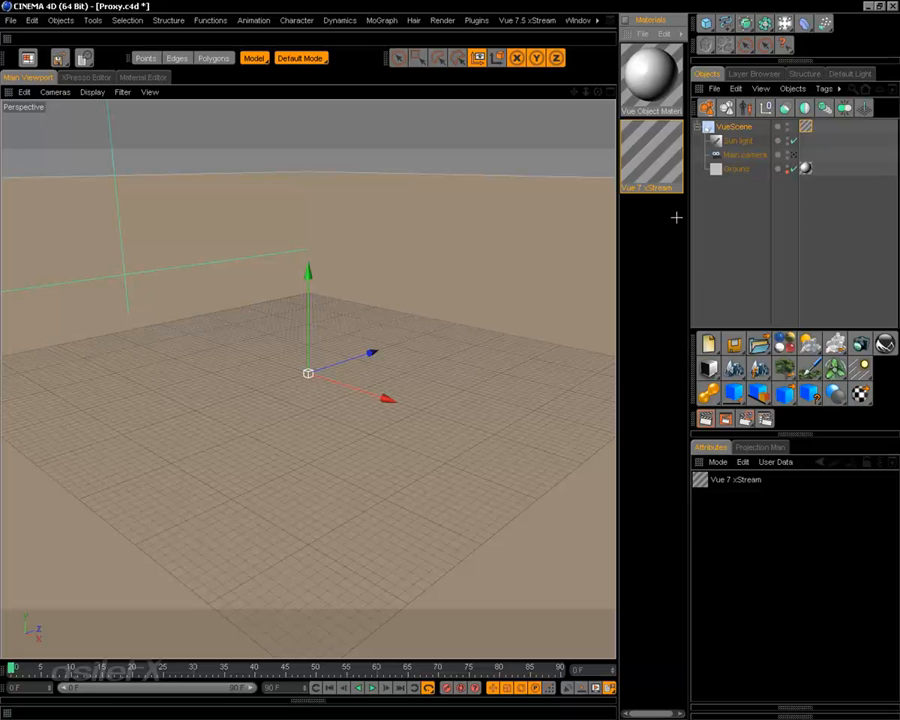
{"action": "left_click", "coordinate": [745, 197]}
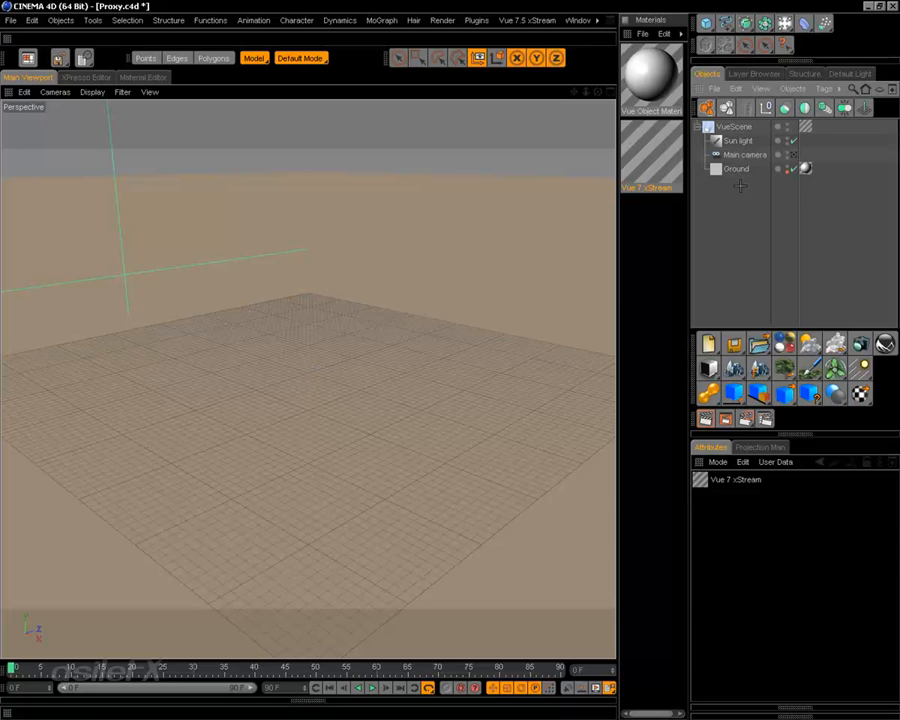
Examine the attributes of the Sun light, Main camera and Ground objects inside VueScene.
{"action": "left_click", "coordinate": [738, 140]}
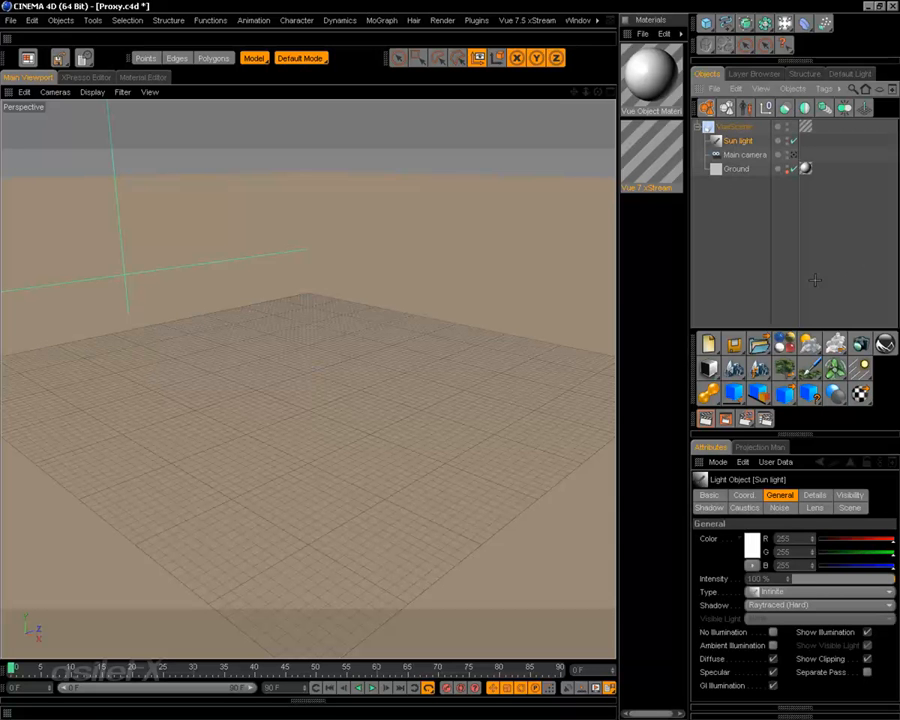
{"action": "left_click", "coordinate": [748, 155]}
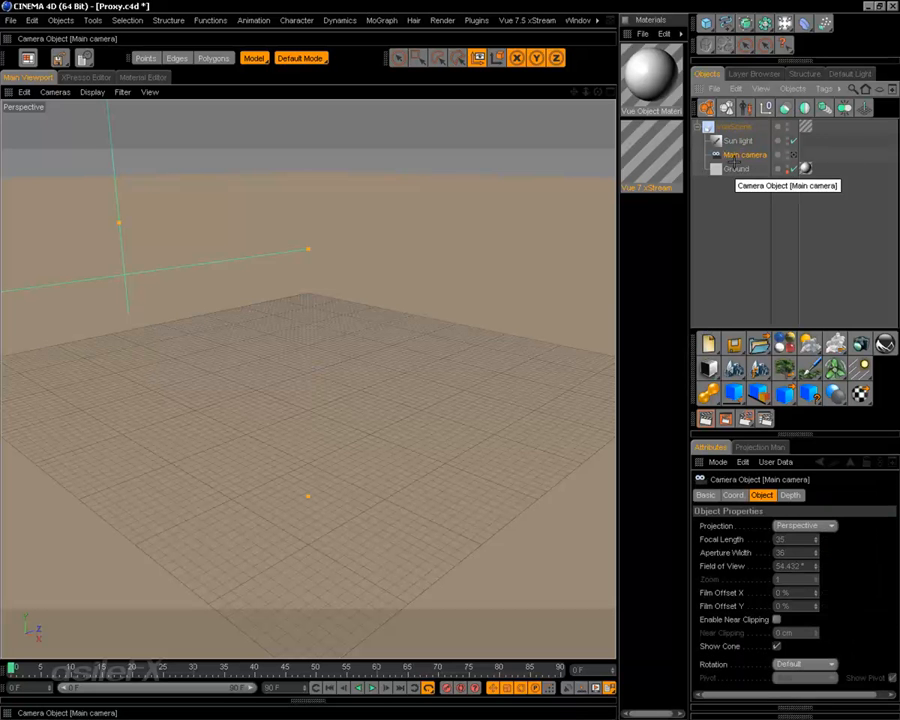
{"action": "left_click", "coordinate": [738, 168]}
{"action": "left_click", "coordinate": [758, 198]}
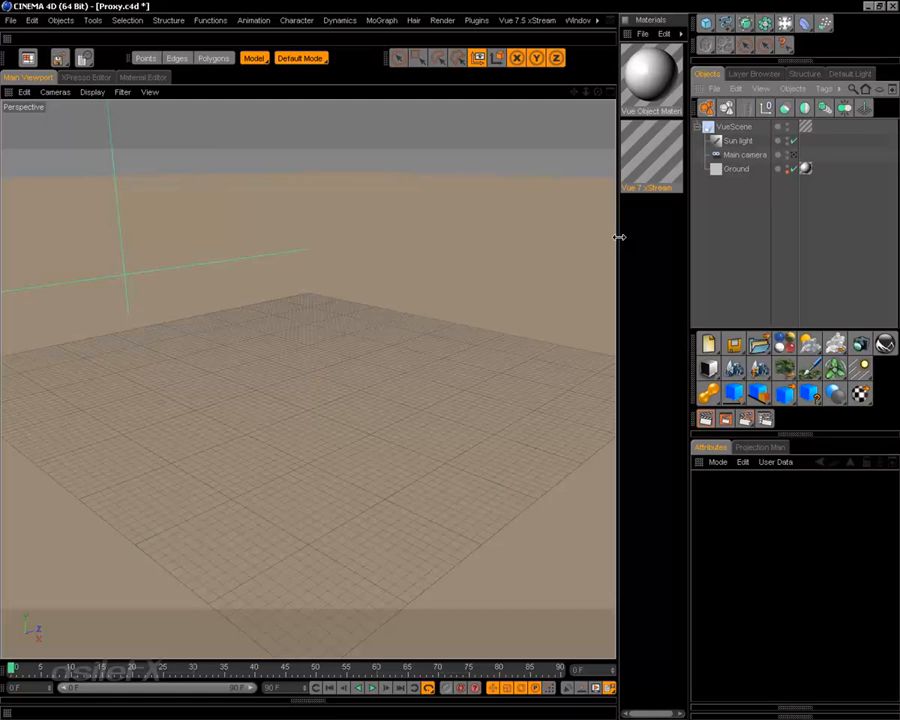
Inspect the Vue Object Material's color settings and the Ground proxy's basic properties and extent.
{"action": "mouse_move", "coordinate": [620, 237]}
{"action": "left_mouse_down"}
{"action": "mouse_move", "coordinate": [603, 235]}
{"action": "mouse_move", "coordinate": [616, 235]}
{"action": "left_mouse_up"}
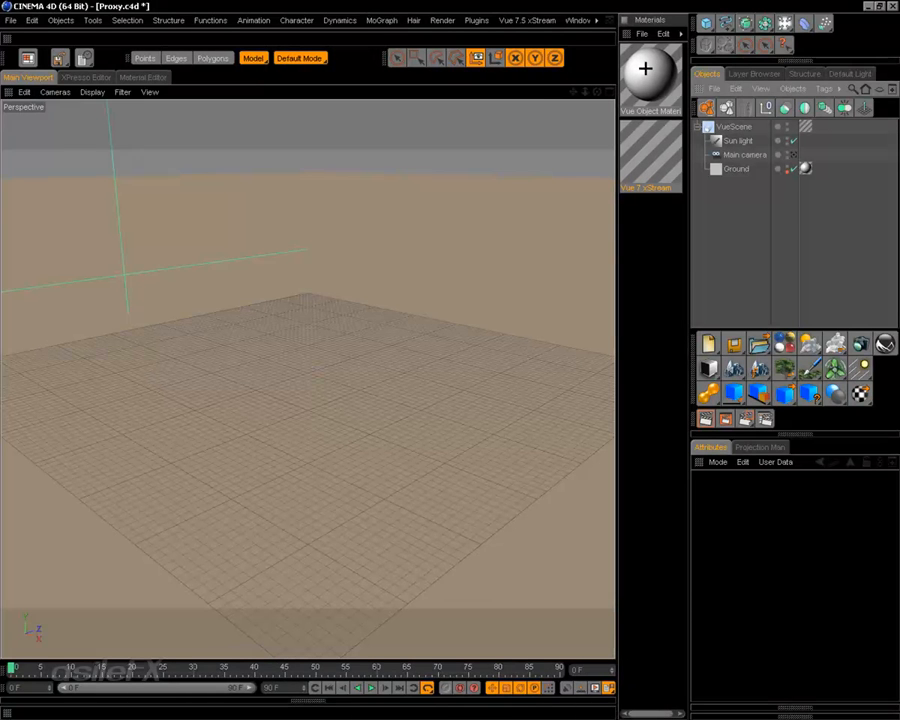
{"action": "left_click", "coordinate": [645, 68]}
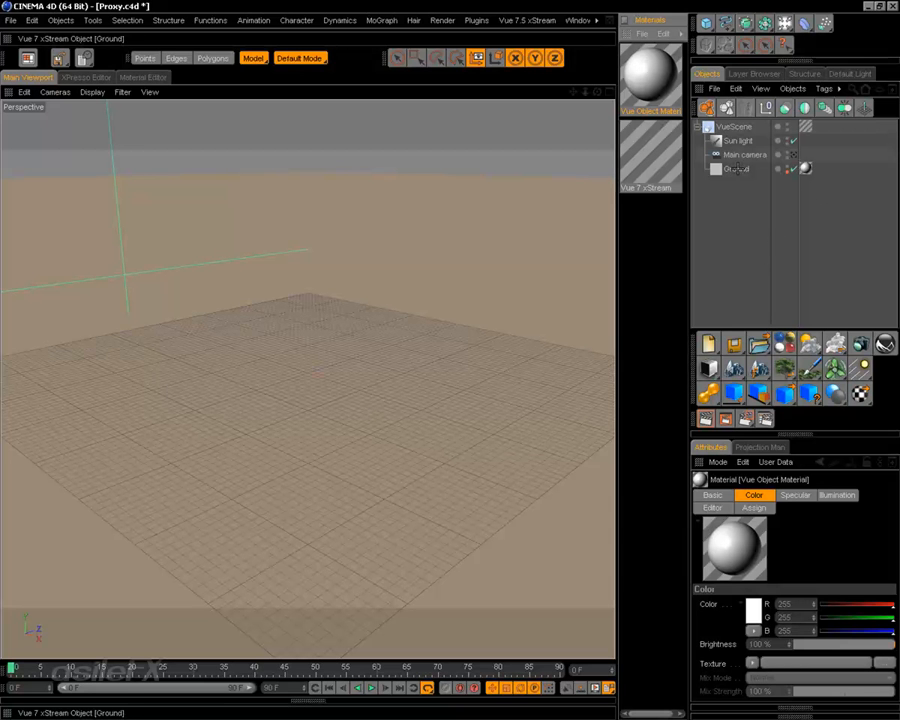
{"action": "left_click", "coordinate": [738, 169]}
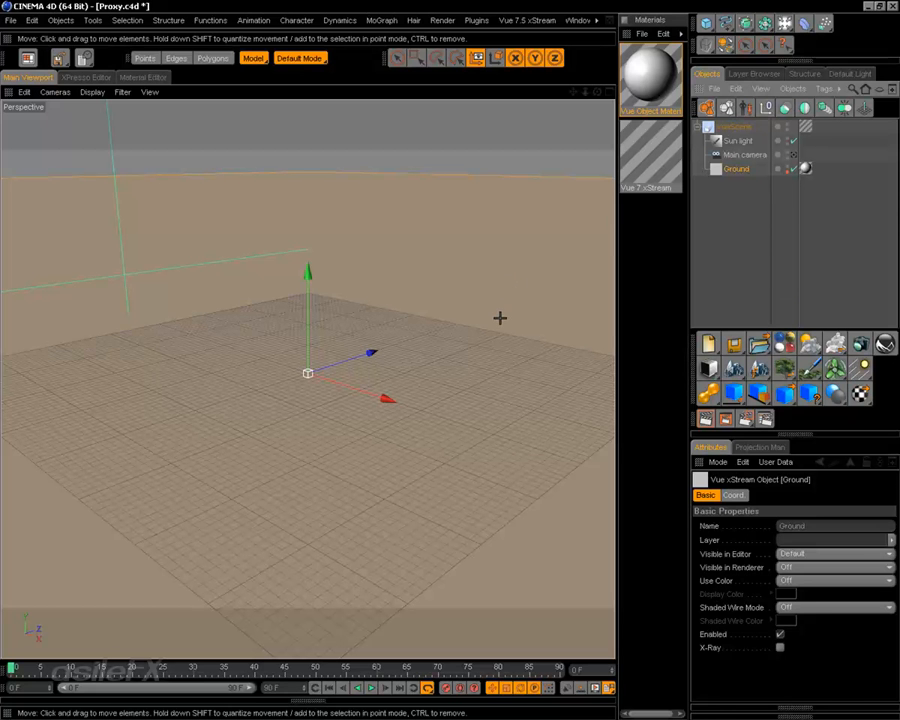
{"action": "mouse_move", "coordinate": [441, 426]}
{"action": "left_mouse_down", "text": "alt"}
{"action": "mouse_move", "coordinate": [540, 375]}
{"action": "mouse_move", "coordinate": [440, 429]}
{"action": "left_mouse_up", "text": "alt"}
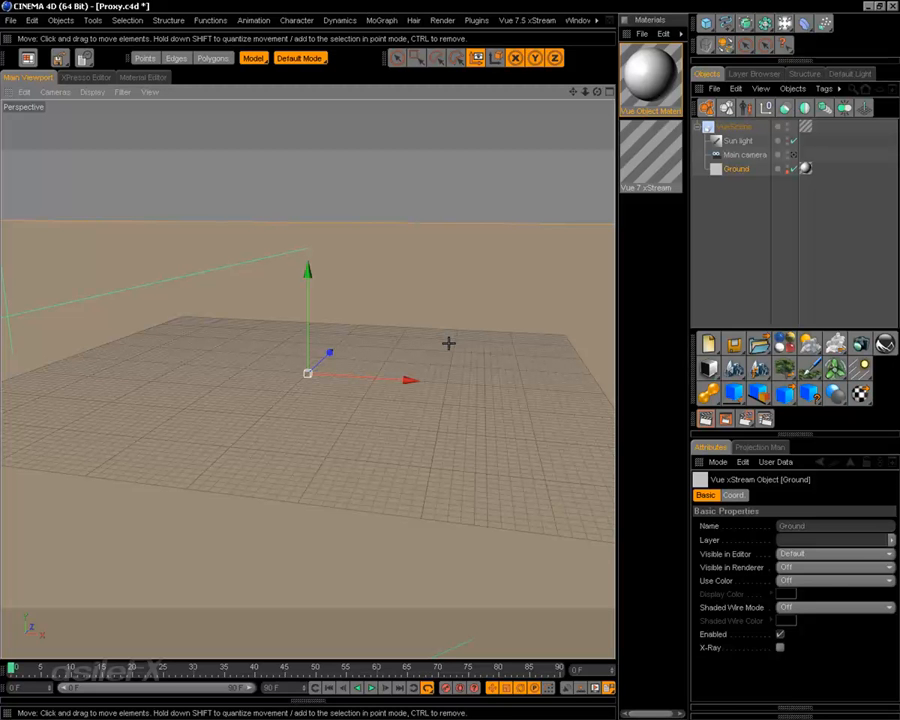
{"action": "left_click", "coordinate": [713, 213]}
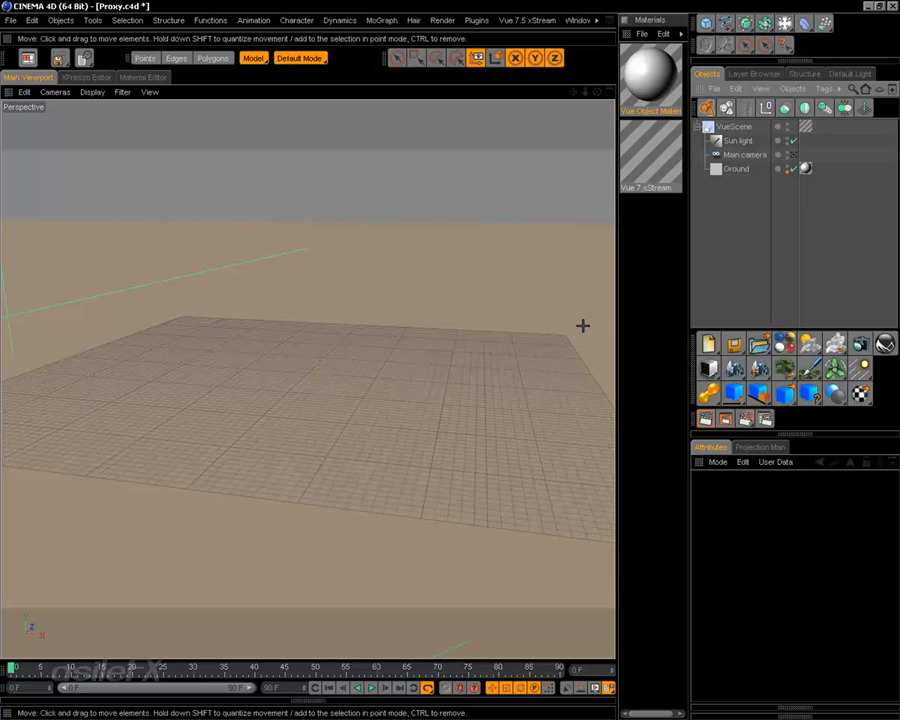
Add a Vue terrain to the scene, select it, and look through the Main camera.
{"action": "left_click", "coordinate": [735, 370]}
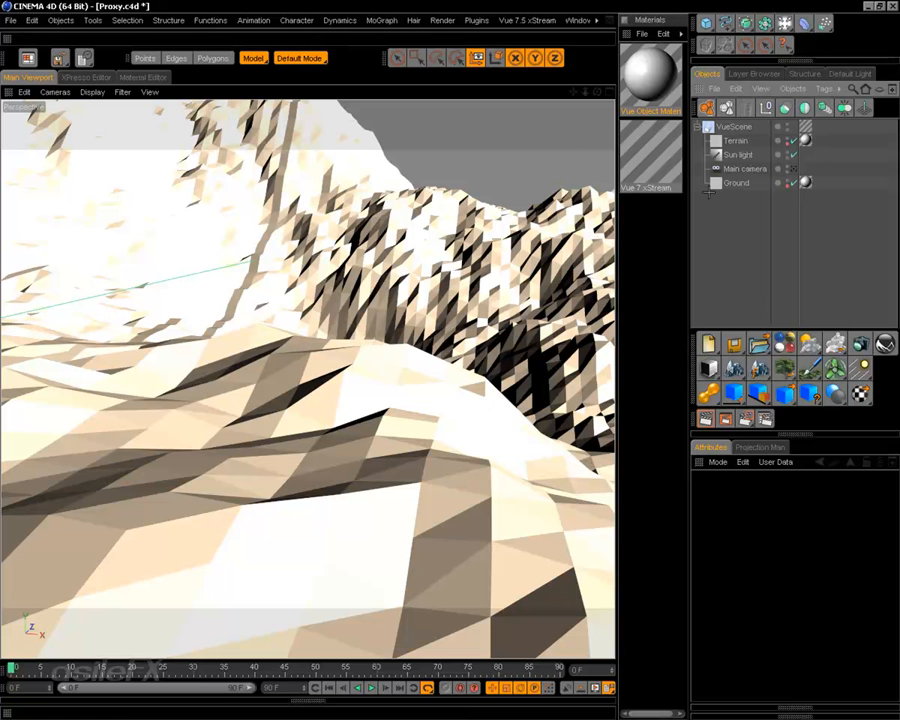
{"action": "left_click", "coordinate": [745, 141]}
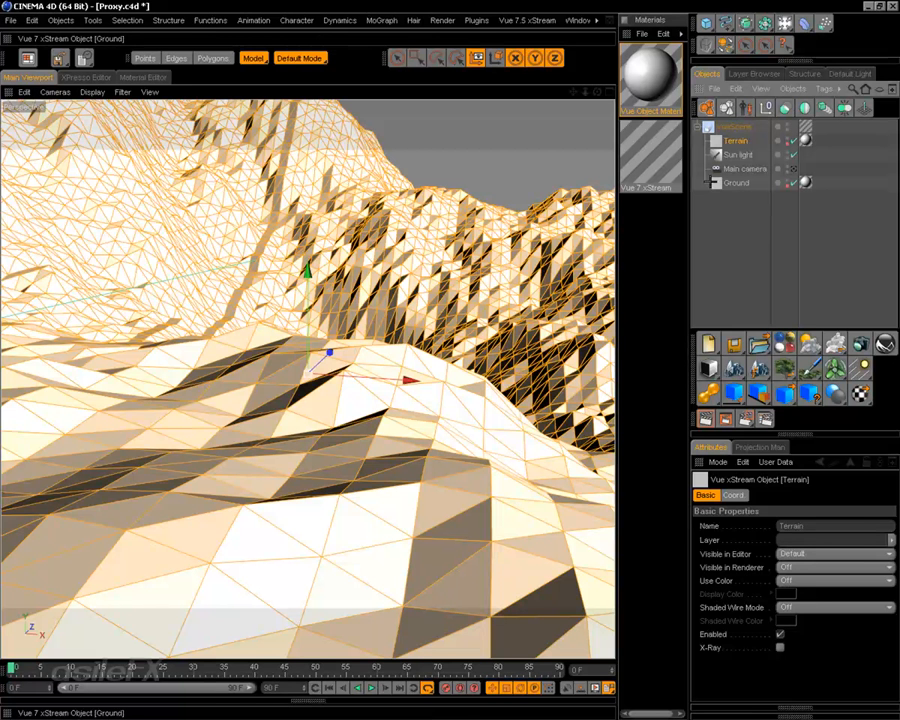
{"action": "left_click", "coordinate": [795, 169]}
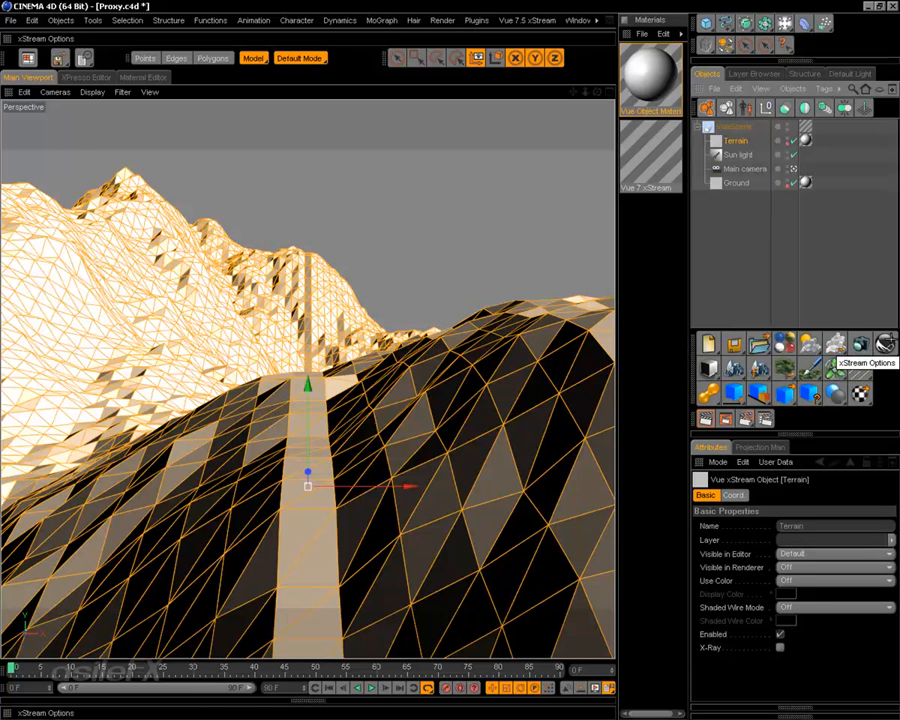
Review the Vue xStream options, including the proxy settings and infinite plane geometry size, and close them without edits.
{"action": "left_click", "coordinate": [527, 20]}
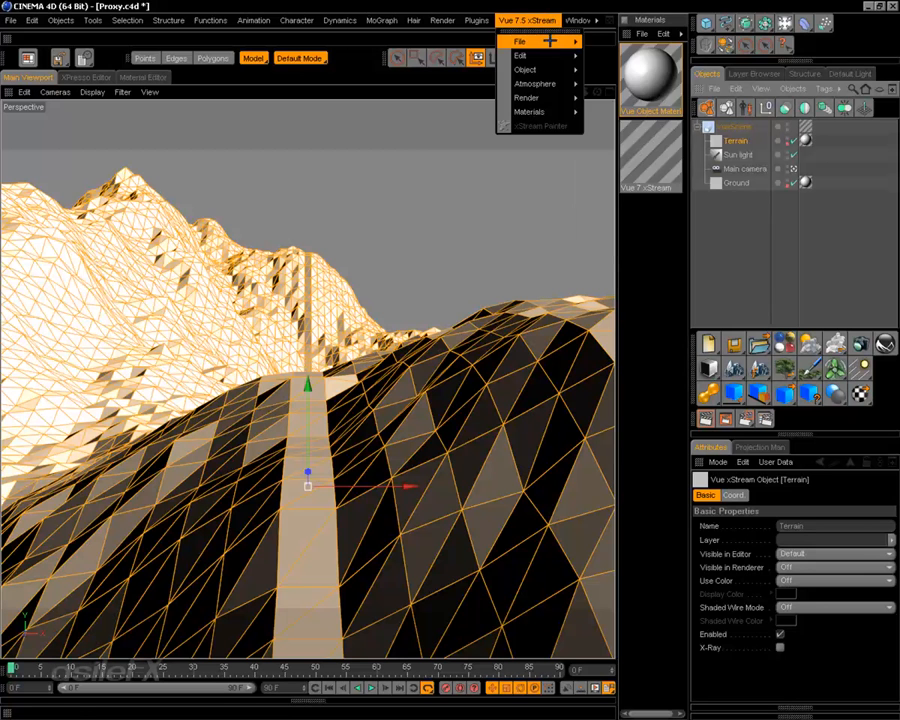
{"action": "mouse_move", "coordinate": [549, 43]}
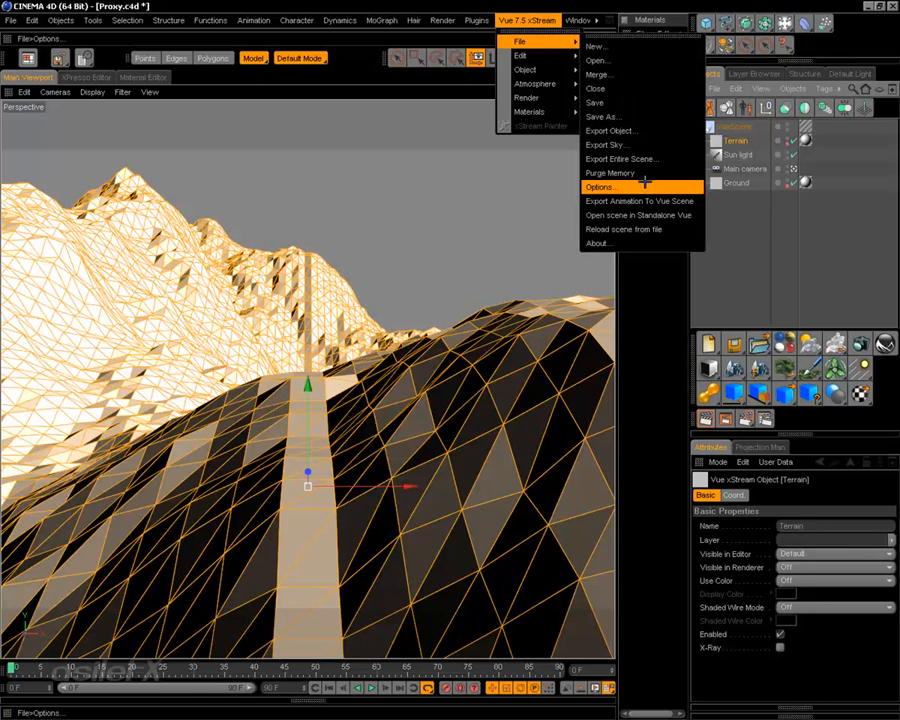
{"action": "left_click", "coordinate": [601, 187]}
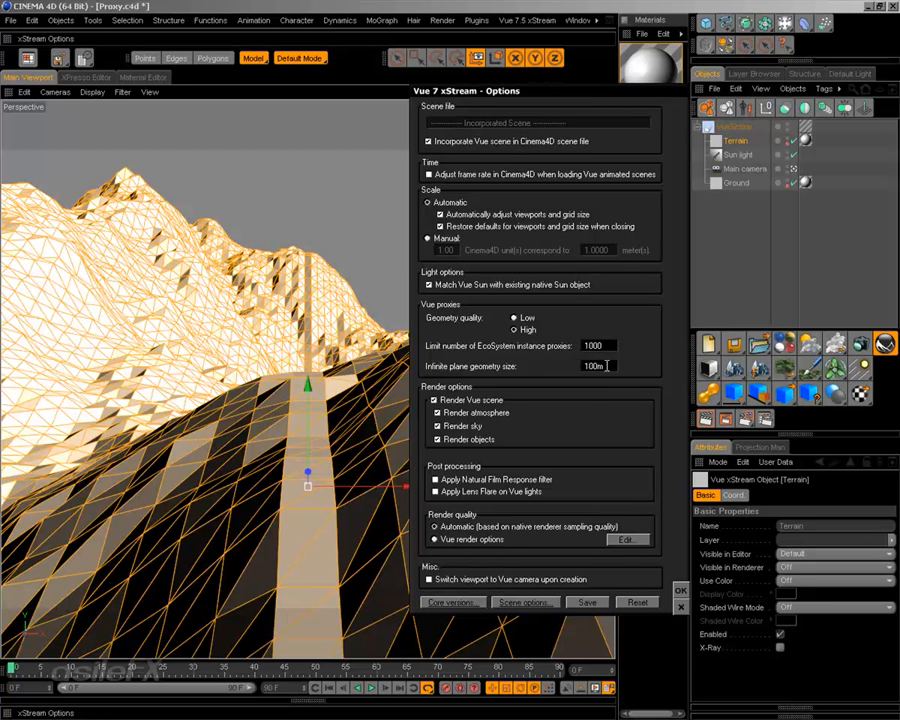
{"action": "left_click_drag", "start_coordinate": [584, 364], "coordinate": [615, 380]}
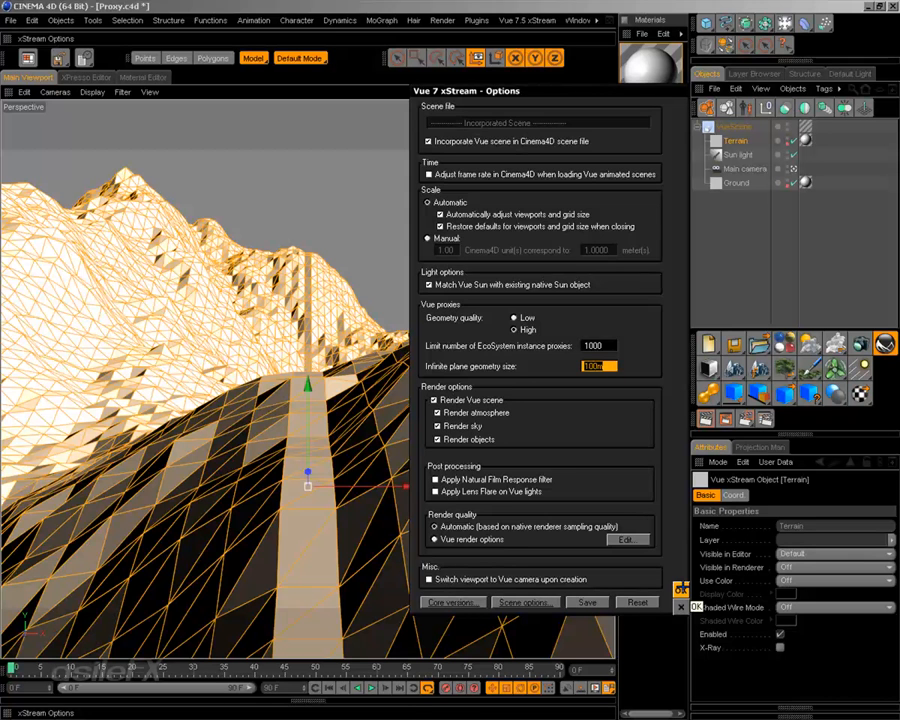
{"action": "left_click", "coordinate": [681, 590]}
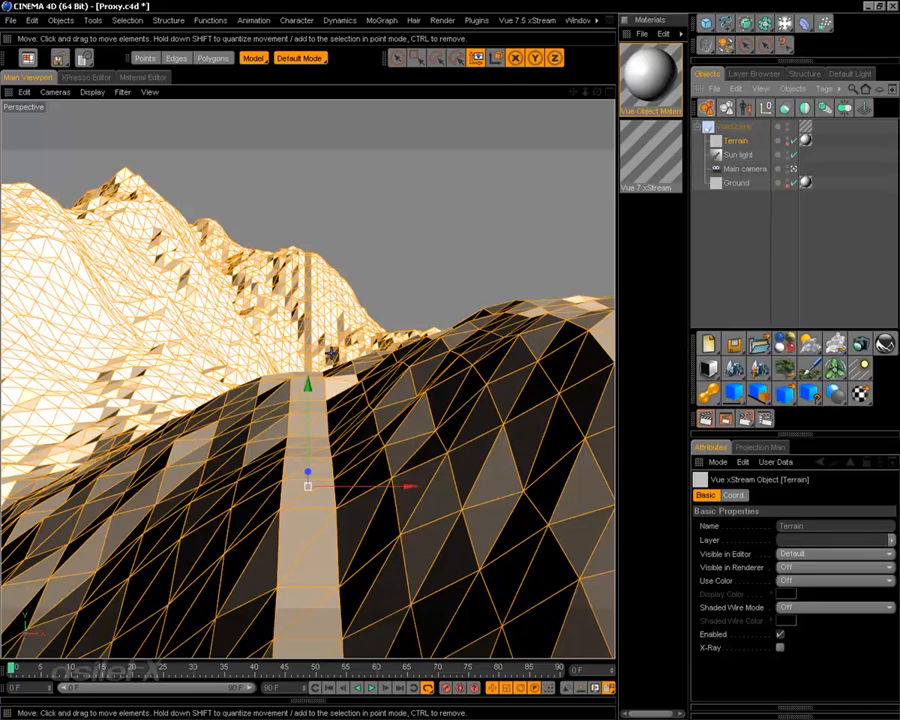
Add a Construction Plane object to the scene as a grid around the terrain.
{"action": "middle_click_drag", "start_coordinate": [363, 358], "coordinate": [363, 374], "text": "alt"}
{"action": "scroll", "coordinate": [323, 345], "scroll_direction": "down", "scroll_amount": 10}
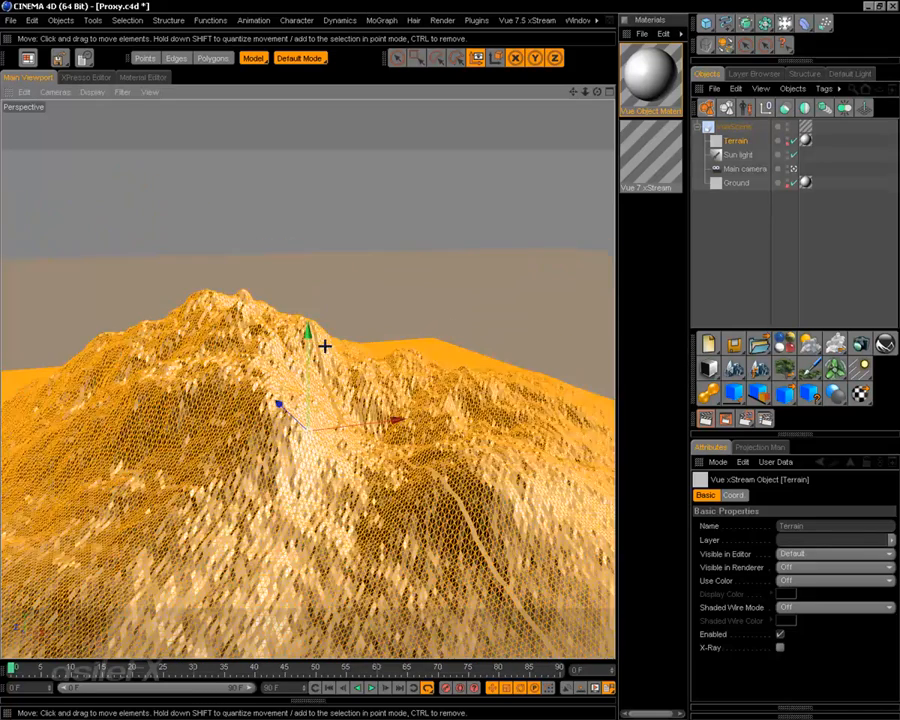
{"action": "scroll", "coordinate": [323, 345], "scroll_direction": "up", "scroll_amount": 10}
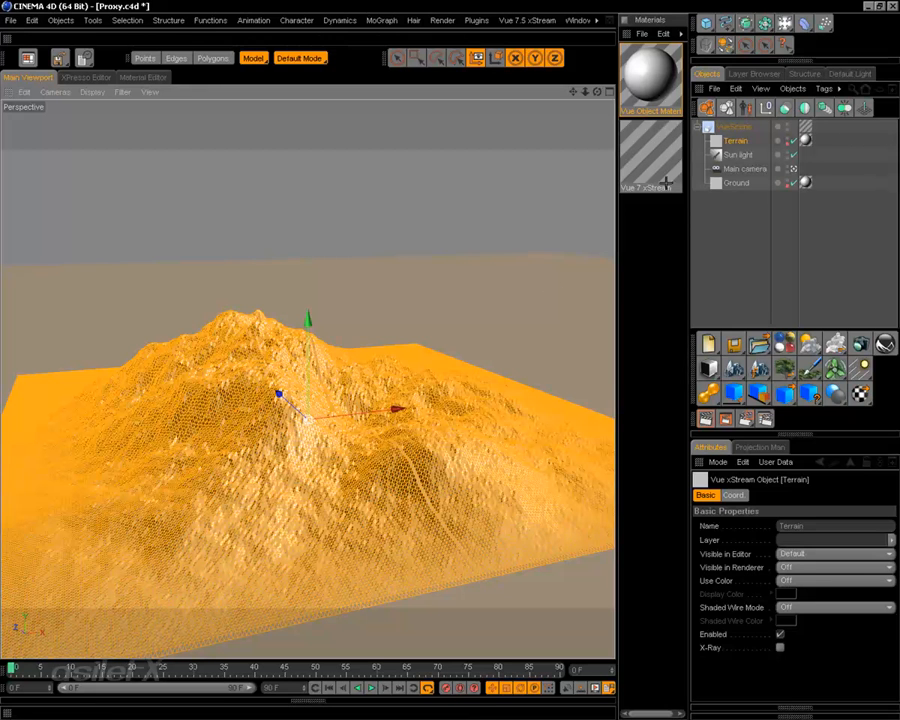
{"action": "left_click", "coordinate": [607, 76]}
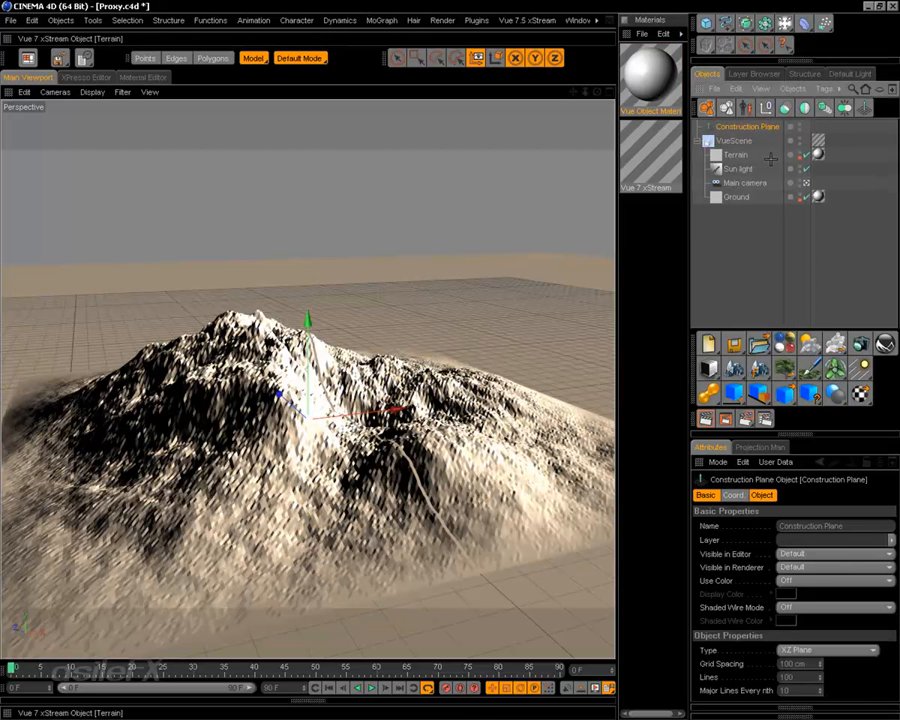
{"action": "left_click_drag", "start_coordinate": [494, 370], "coordinate": [512, 378], "text": "alt"}
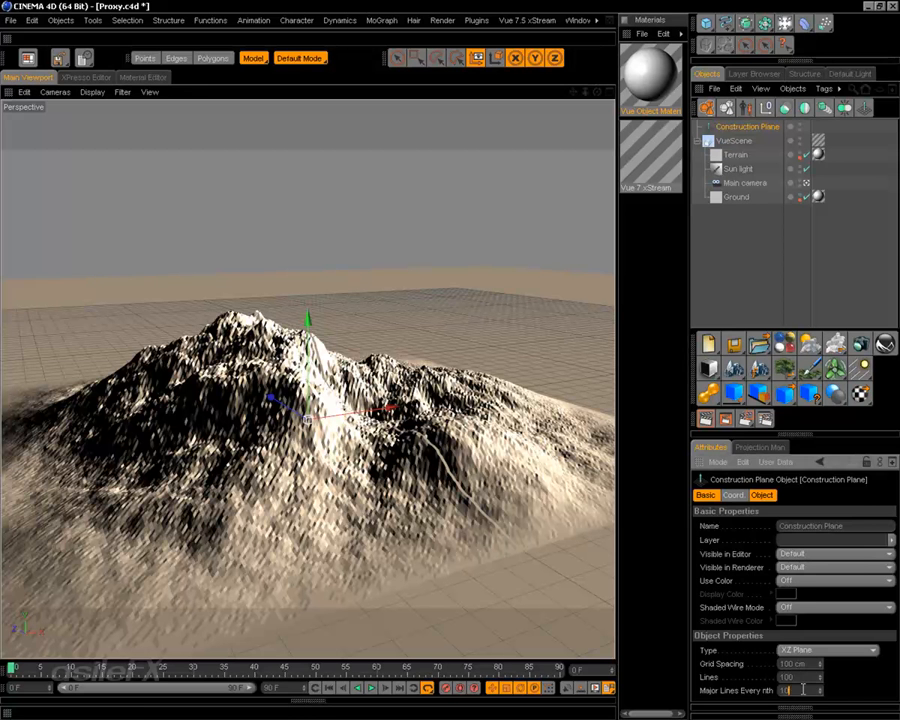
{"action": "mouse_move", "coordinate": [450, 415]}
{"action": "left_mouse_down", "text": "alt"}
{"action": "mouse_move", "coordinate": [340, 450]}
{"action": "mouse_move", "coordinate": [450, 416]}
{"action": "left_mouse_up", "text": "alt"}
{"action": "middle_click_drag", "start_coordinate": [450, 416], "coordinate": [465, 328], "text": "alt"}
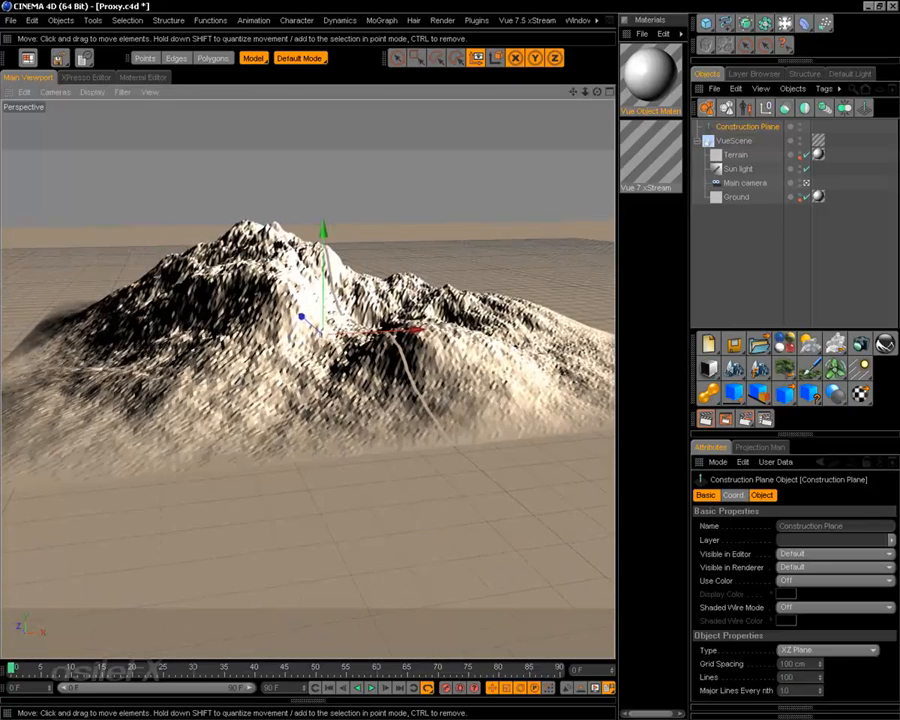
{"action": "left_click_drag", "start_coordinate": [465, 328], "coordinate": [430, 340], "text": "alt"}
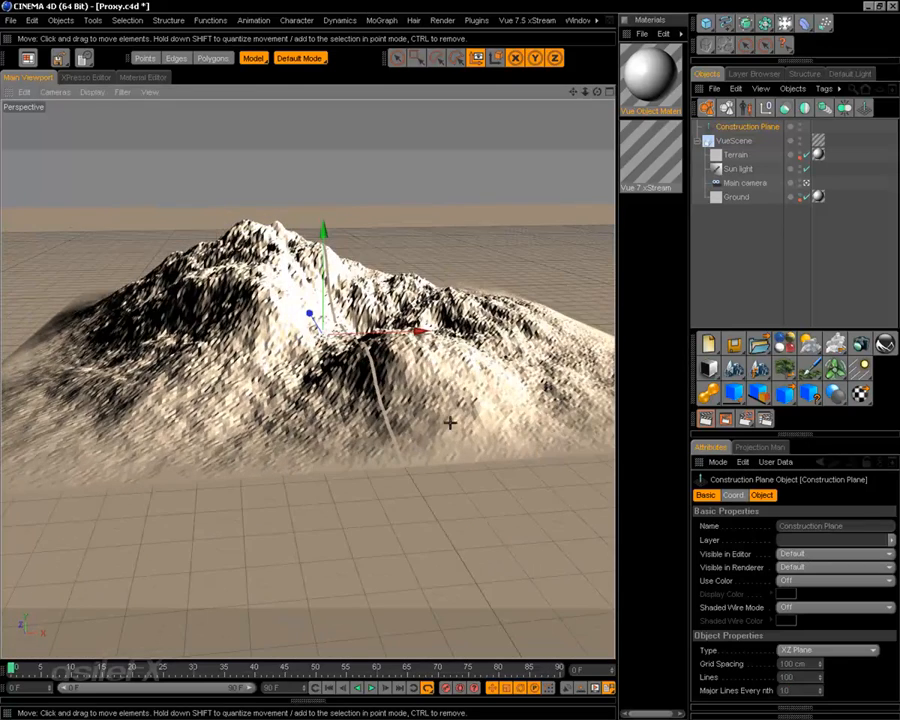
Select the terrain and render the viewport.
{"action": "left_click", "coordinate": [510, 438]}
{"action": "left_click_drag", "start_coordinate": [452, 366], "coordinate": [312, 386], "text": "alt"}
{"action": "middle_click_drag", "start_coordinate": [312, 386], "coordinate": [323, 423], "text": "alt"}
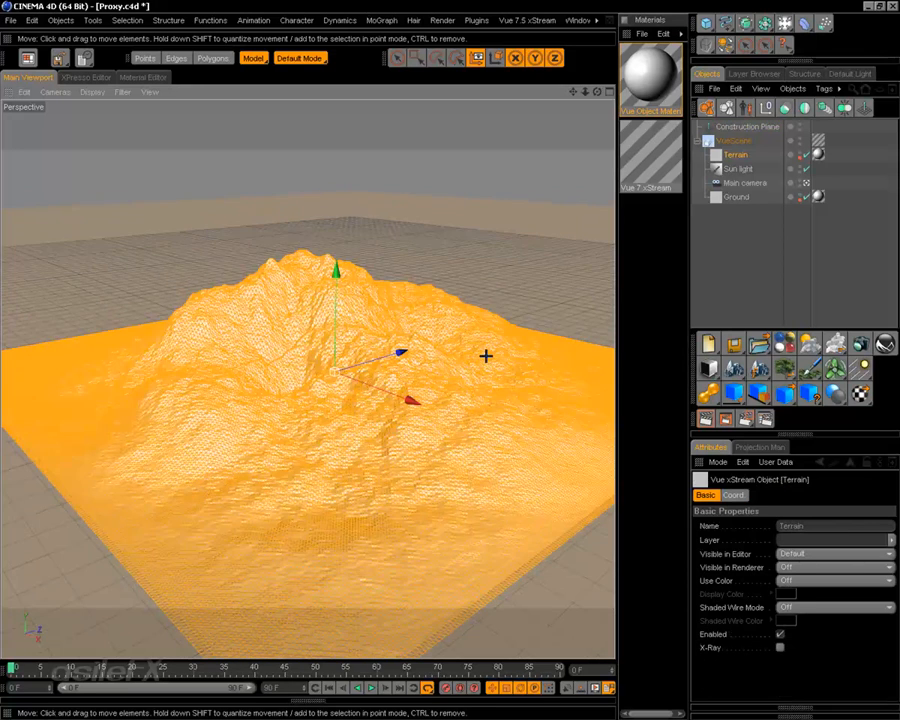
{"action": "scroll", "coordinate": [484, 356], "scroll_direction": "up", "scroll_amount": 4}
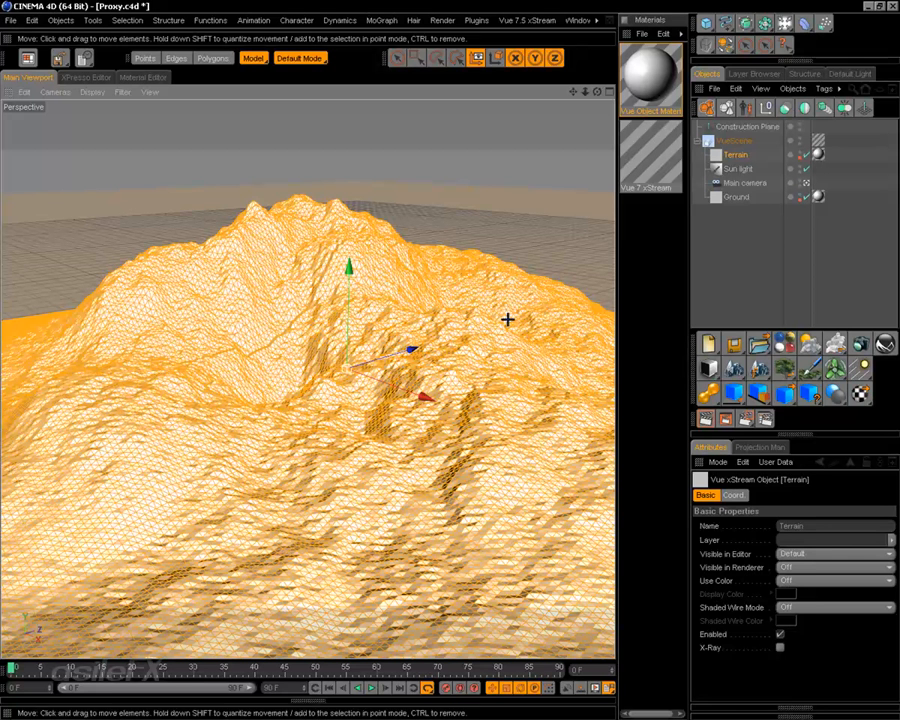
{"action": "left_click", "coordinate": [707, 419]}
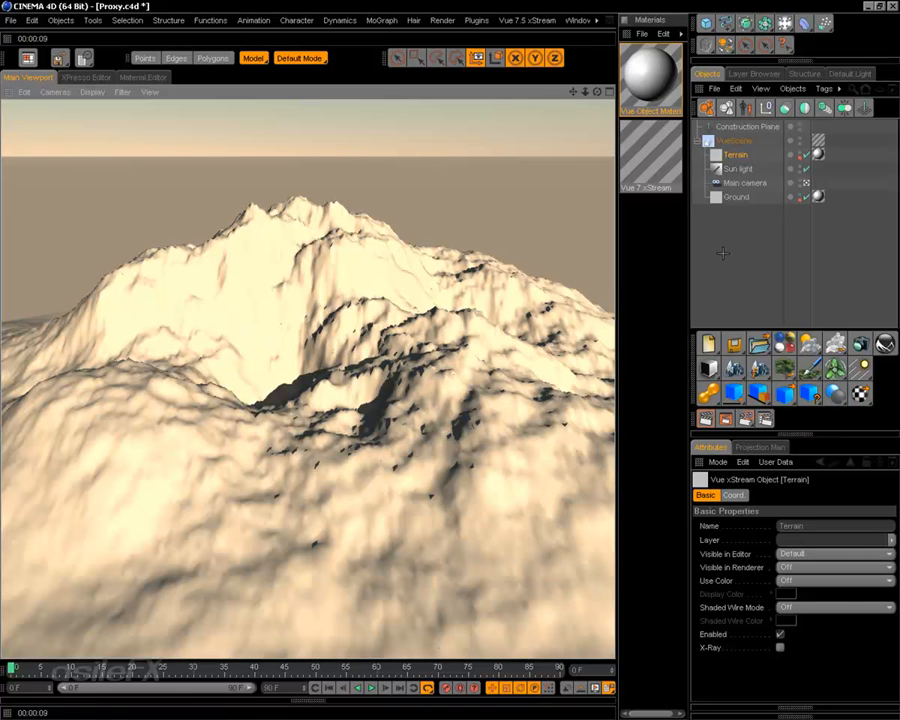
Set the terrain proxy's visibility in the renderer to Default.
{"action": "left_click", "coordinate": [800, 157]}
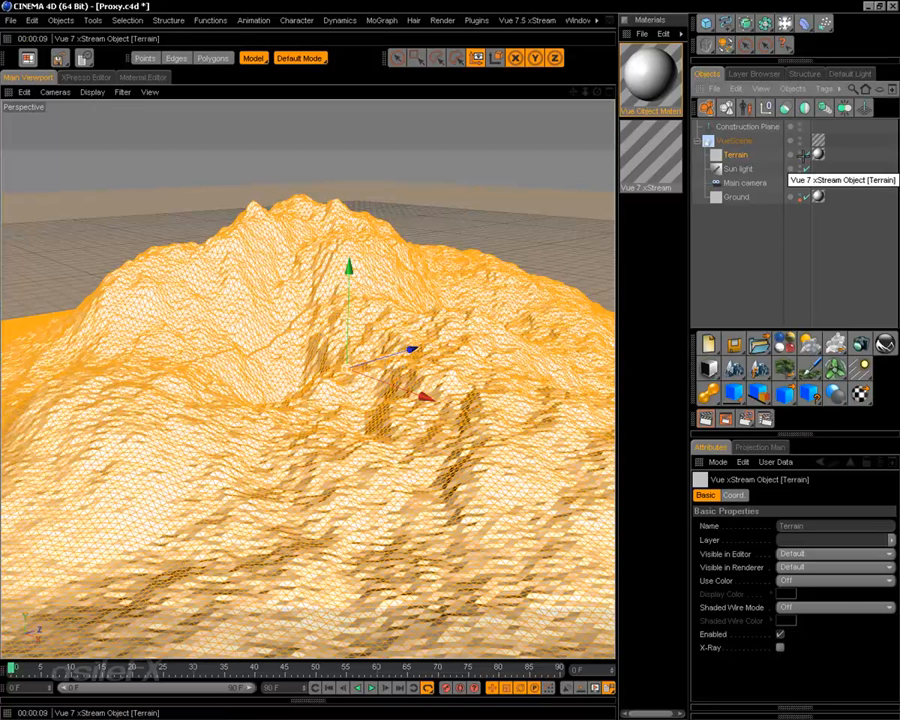
Render the viewport and set the terrain proxy's visibility in the renderer to Off.
{"action": "left_click", "coordinate": [707, 419]}
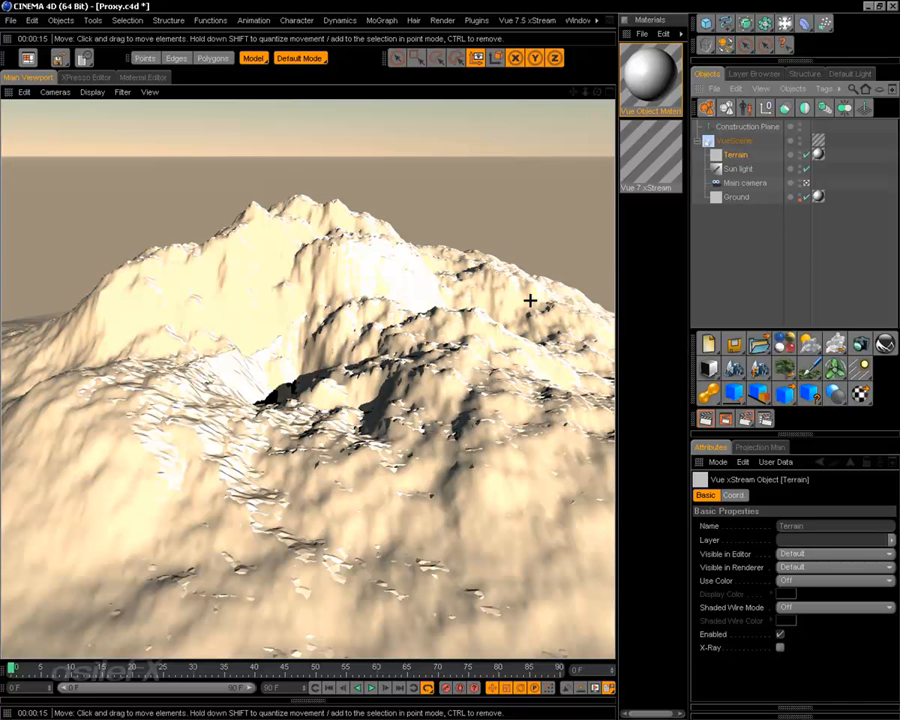
{"action": "left_click", "coordinate": [791, 158]}
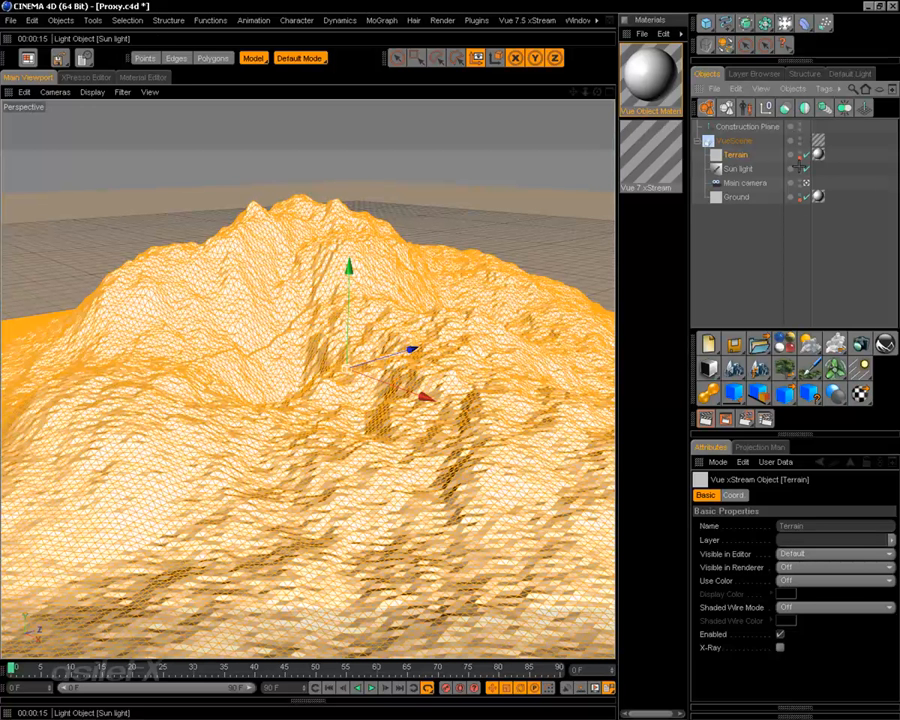
Hide the terrain proxy in the editor, and restore its editor visibility to Default.
{"action": "left_click", "coordinate": [792, 158]}
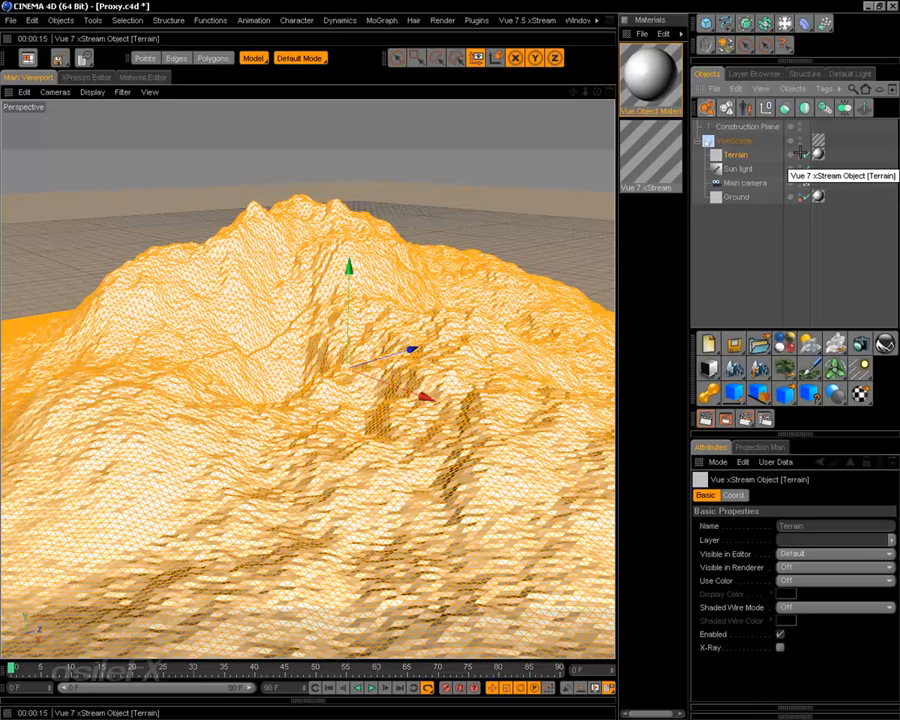
{"action": "left_click", "coordinate": [791, 152]}
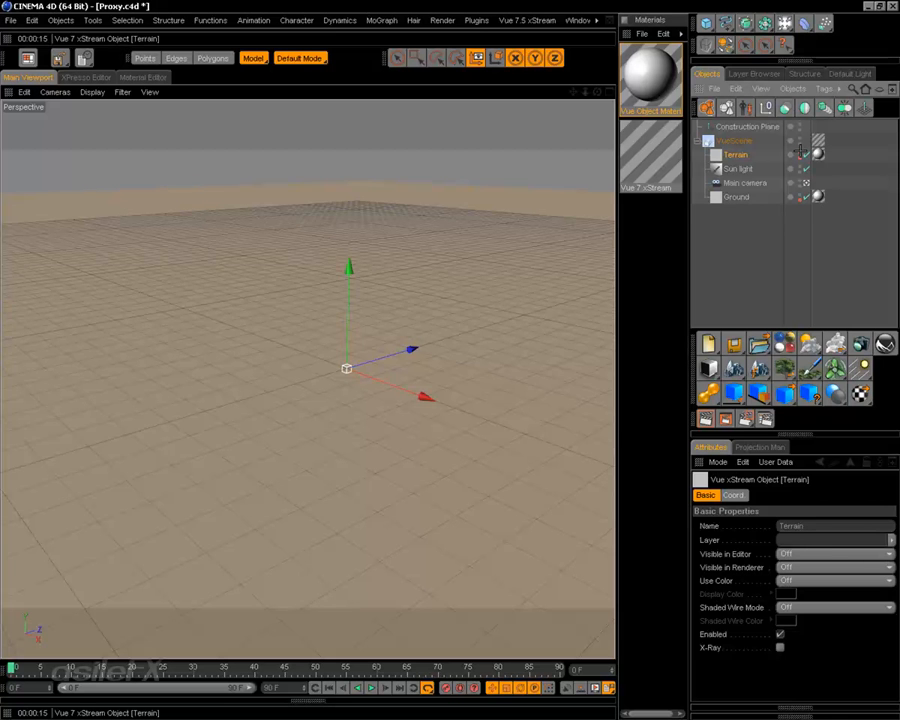
{"action": "left_click", "coordinate": [792, 151]}
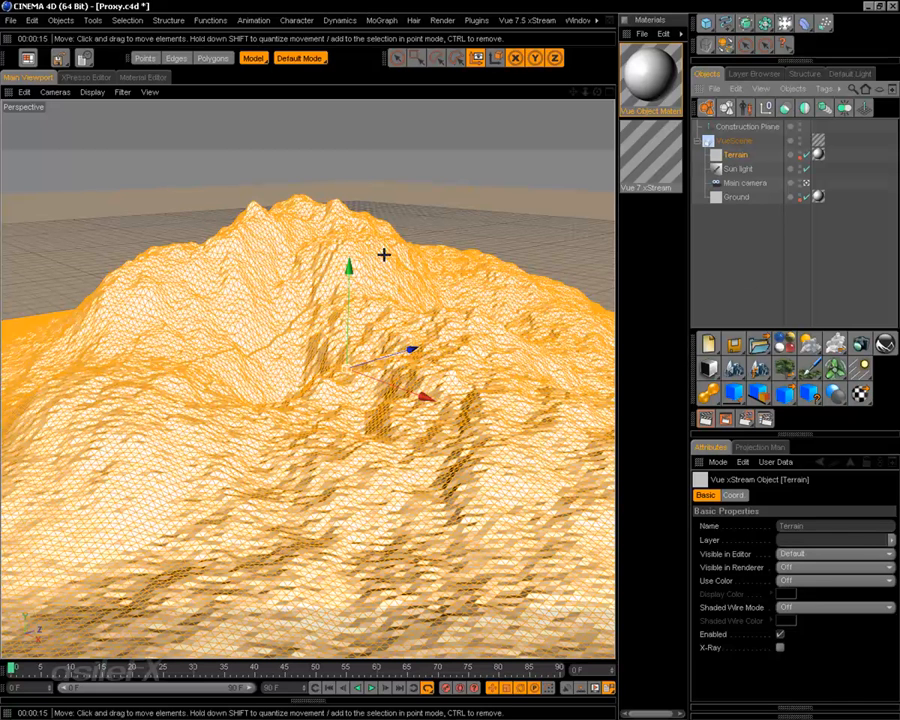
Check the viewport's Enhanced OpenGL display option and inspect the terrain proxy both deselected and selected.
{"action": "left_click", "coordinate": [93, 91]}
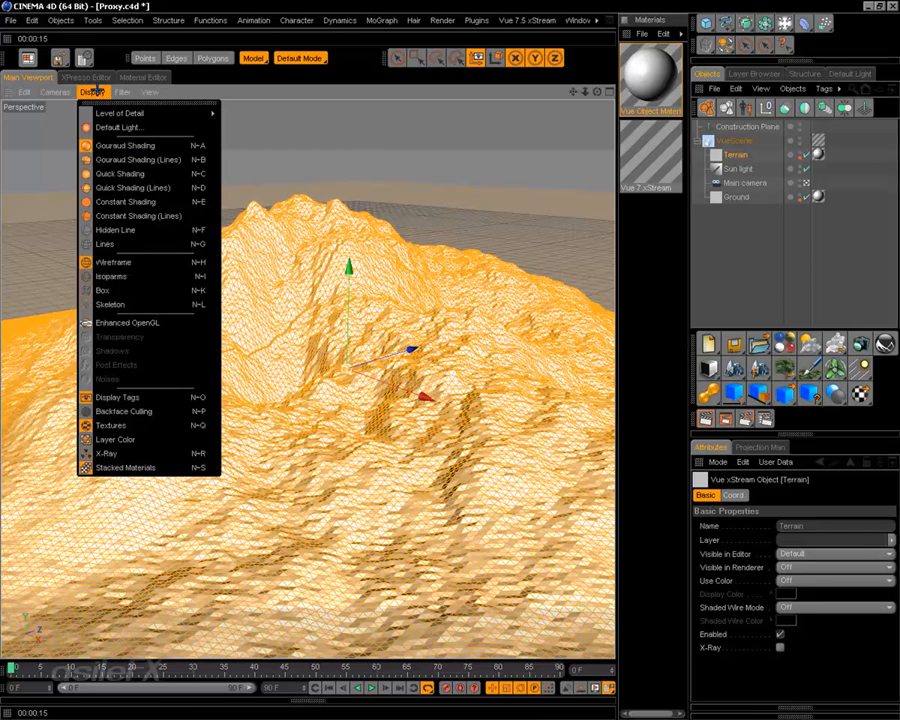
{"action": "left_click", "coordinate": [148, 322]}
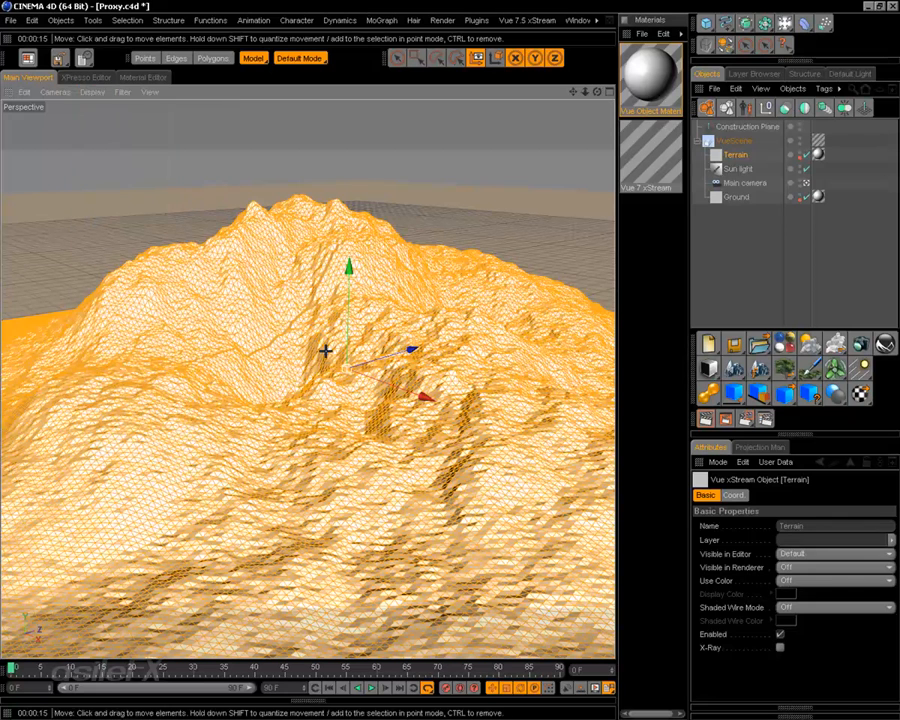
{"action": "left_click", "coordinate": [725, 249]}
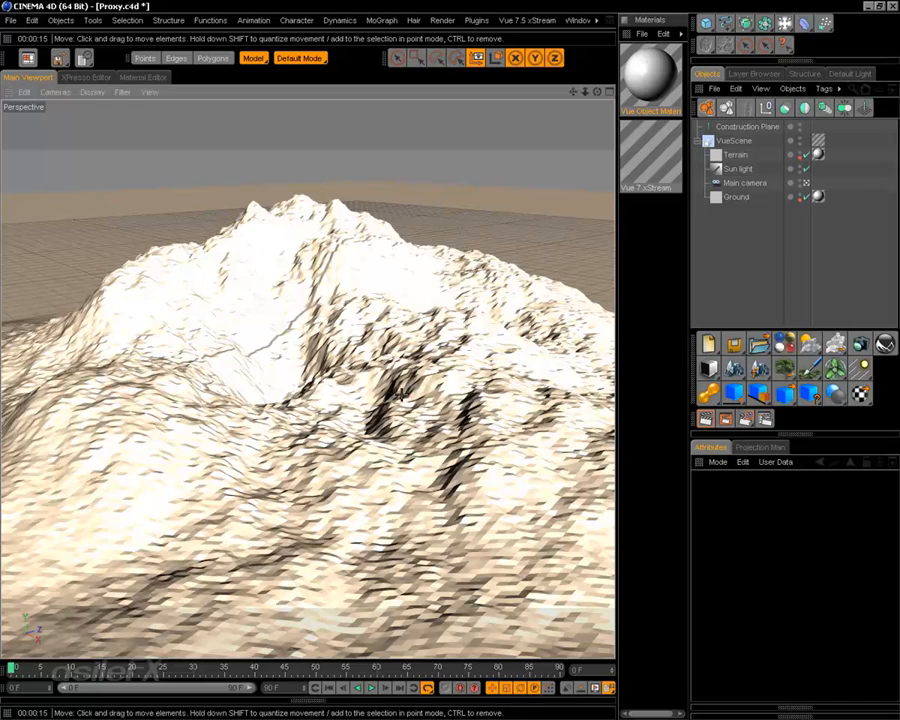
{"action": "left_click", "coordinate": [464, 409]}
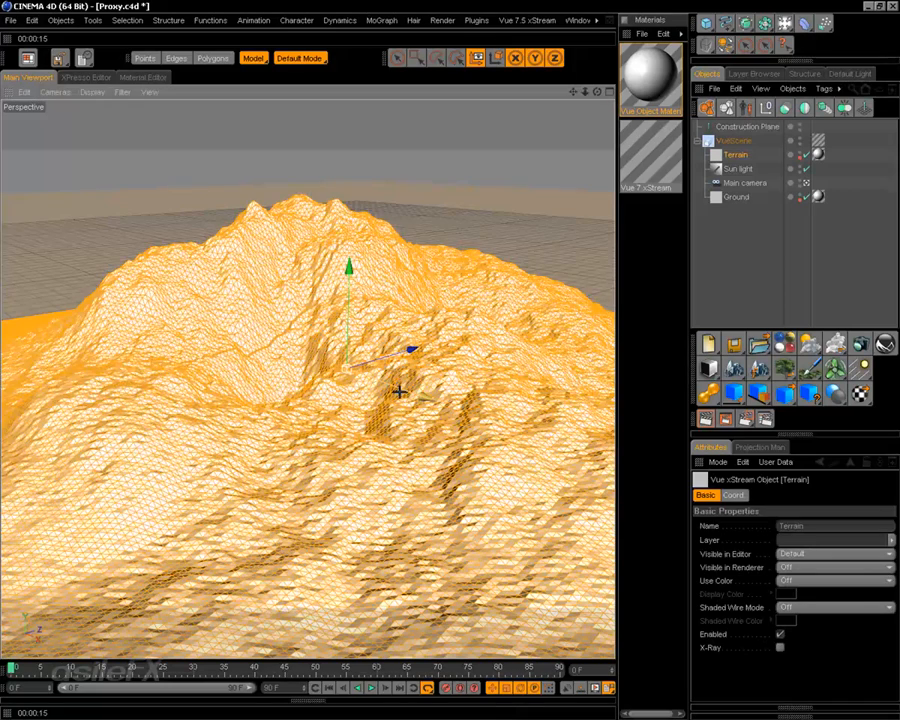
{"action": "left_click_drag", "start_coordinate": [355, 394], "coordinate": [422, 422], "text": "alt"}
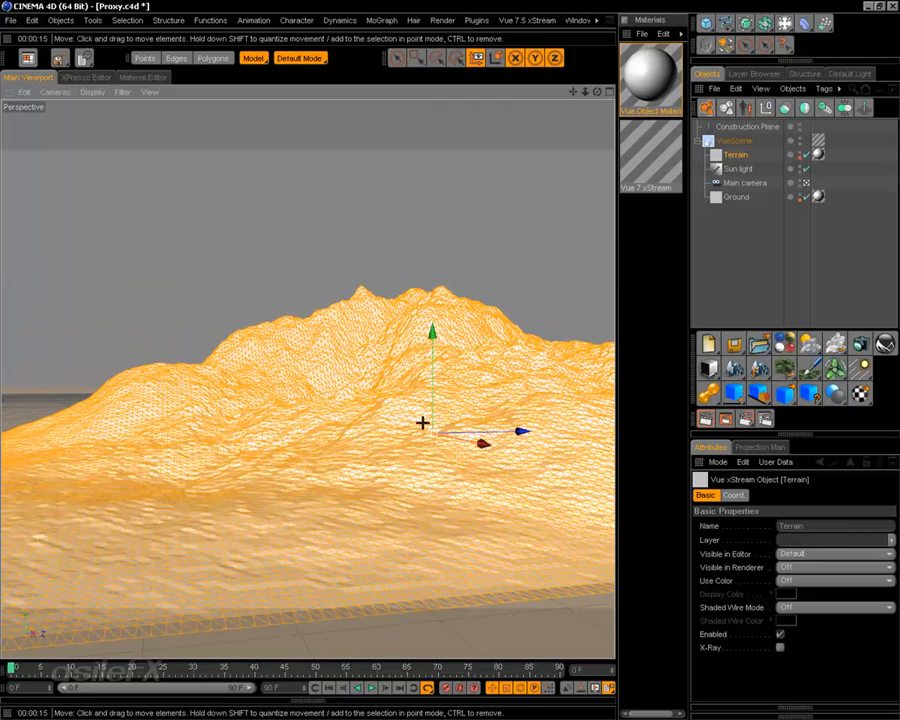
{"action": "left_click", "coordinate": [759, 237]}
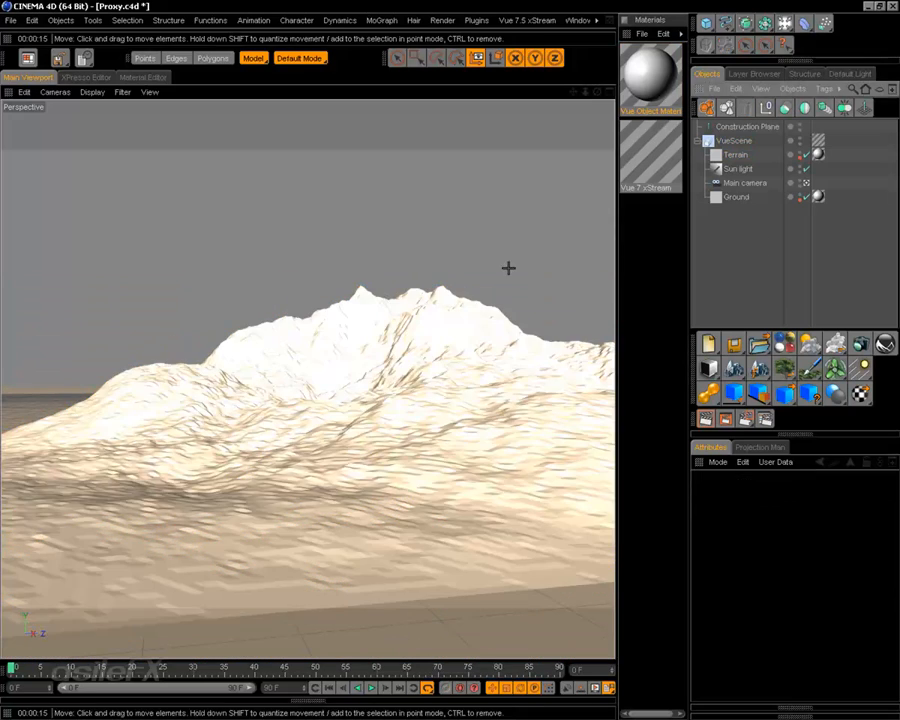
Select the Sun light, review its Vue object properties such as color and softness, and close them without edits.
{"action": "left_click", "coordinate": [740, 168]}
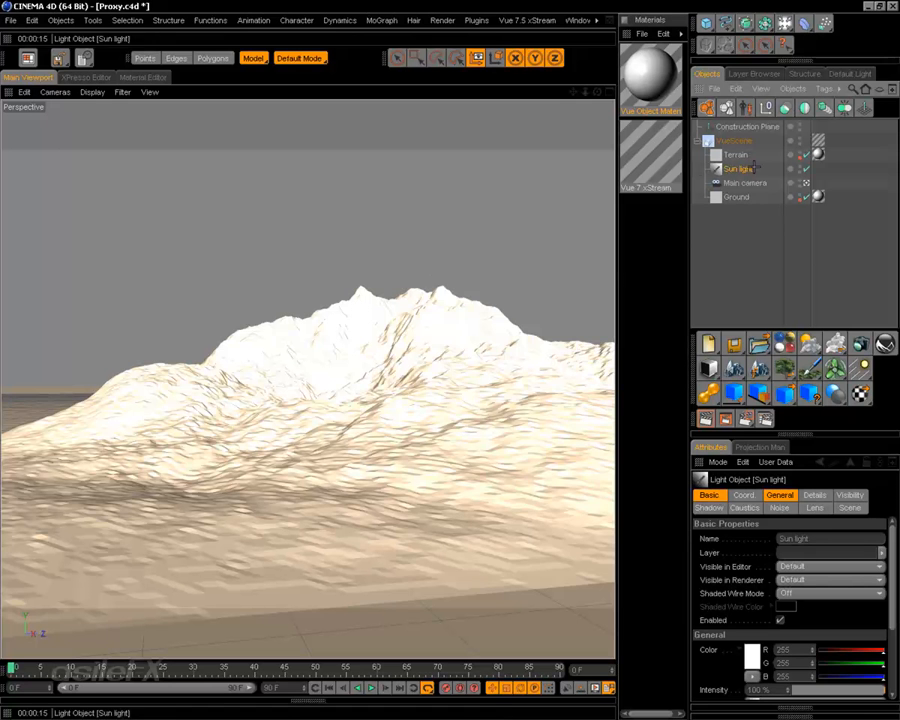
{"action": "right_click", "coordinate": [447, 273]}
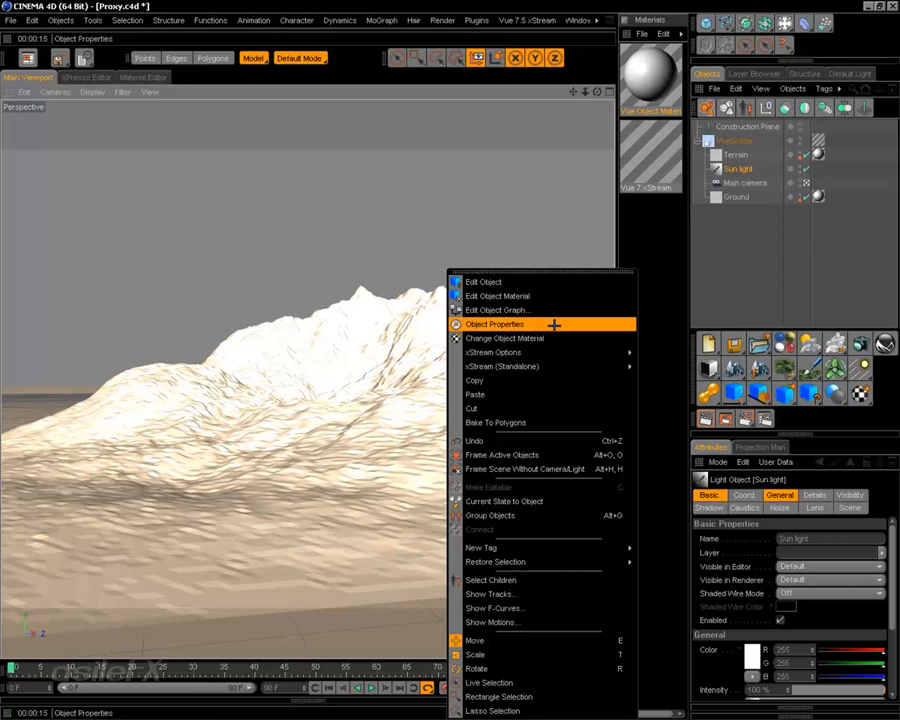
{"action": "left_click", "coordinate": [514, 16]}
{"action": "left_click", "coordinate": [521, 20]}
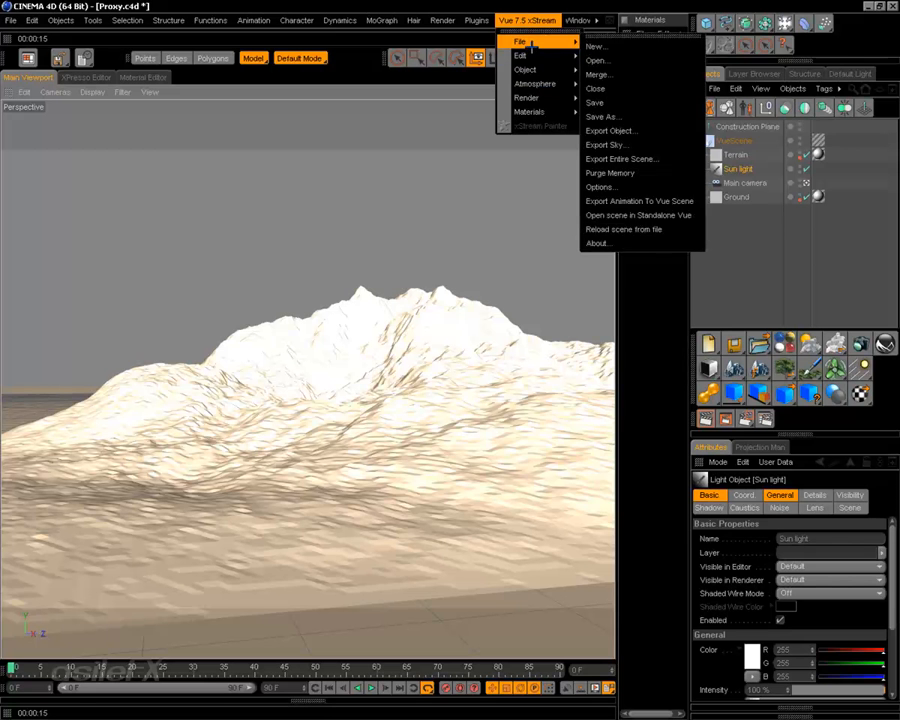
{"action": "mouse_move", "coordinate": [533, 55]}
{"action": "mouse_move", "coordinate": [556, 70]}
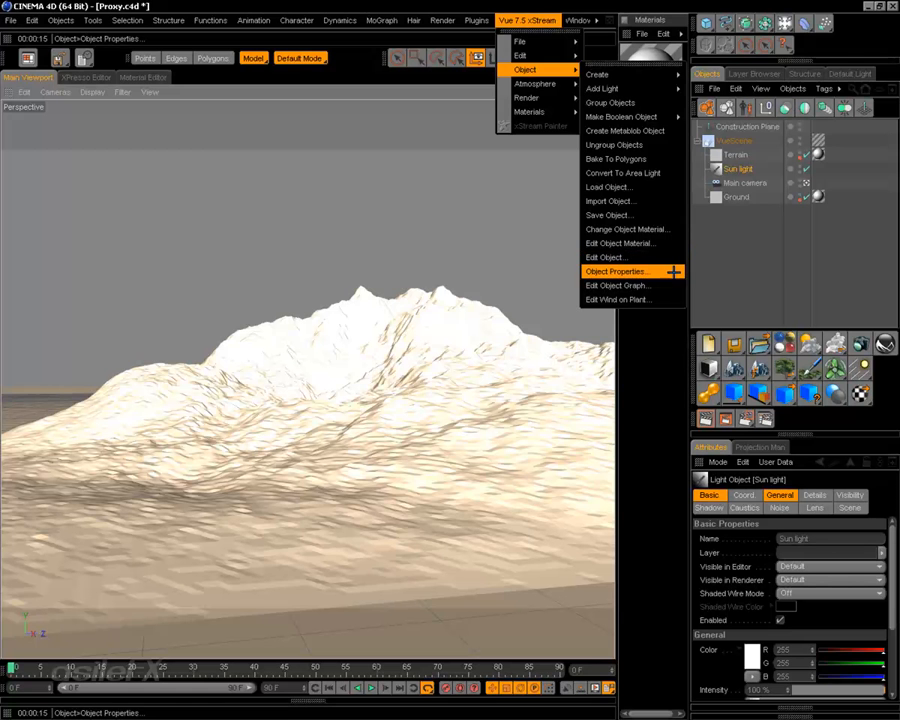
{"action": "left_click", "coordinate": [275, 4]}
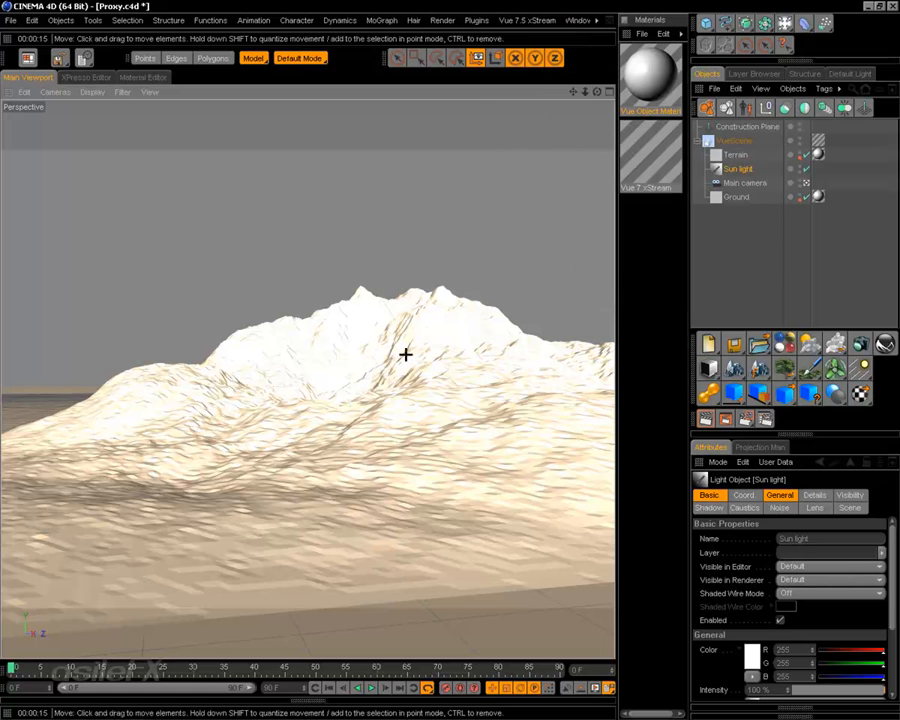
{"action": "right_click", "coordinate": [406, 354]}
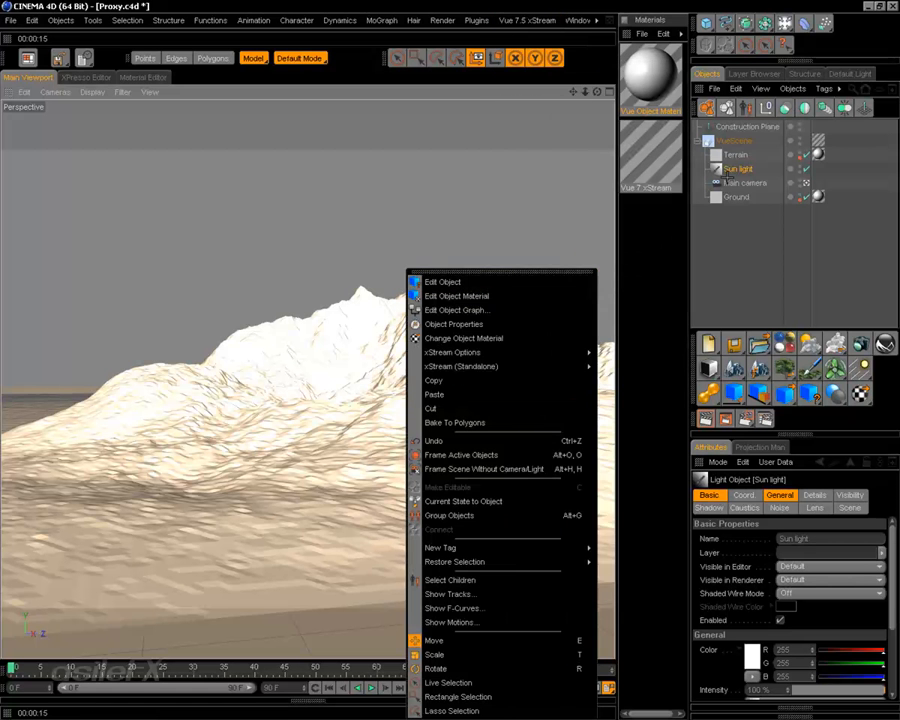
{"action": "left_click", "coordinate": [504, 323]}
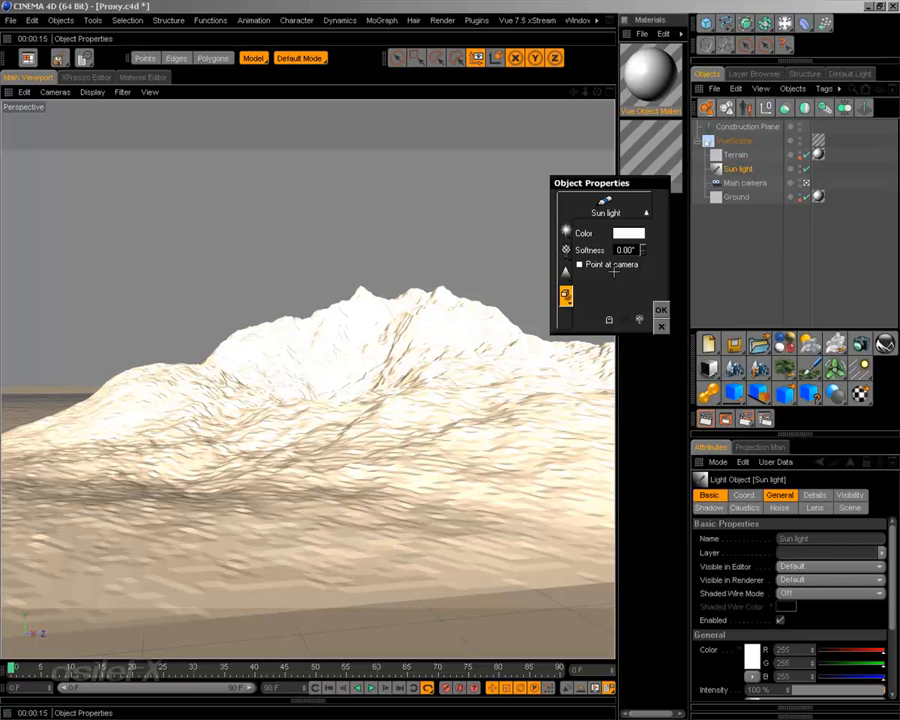
{"action": "left_click", "coordinate": [661, 326]}
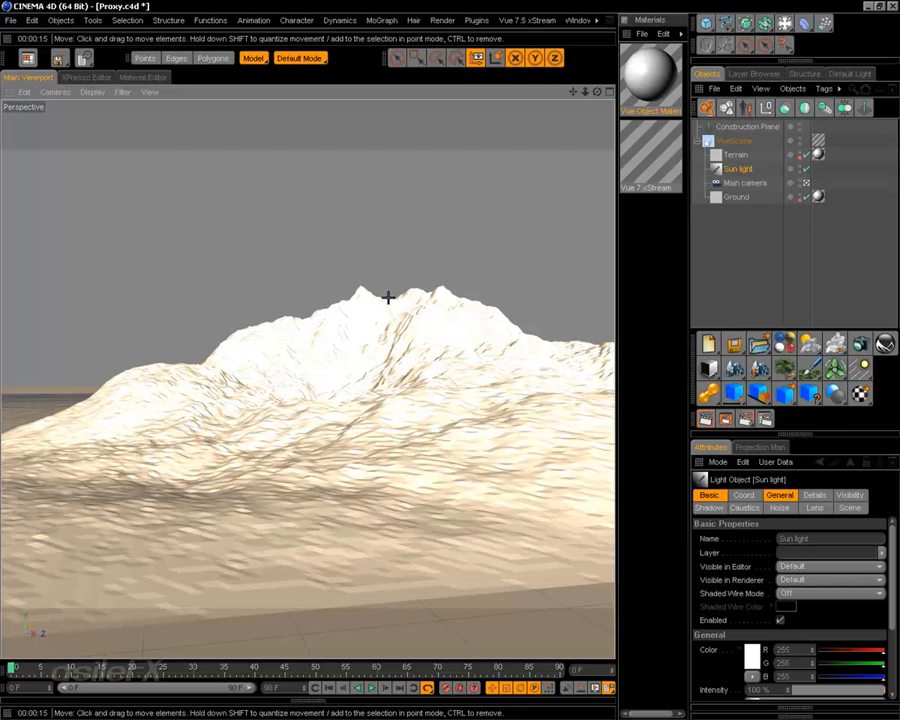
Examine the terrain proxy's mesh detail and shading from several angles, finishing with the terrain selected.
{"action": "left_click_drag", "start_coordinate": [348, 317], "coordinate": [284, 309], "text": "alt"}
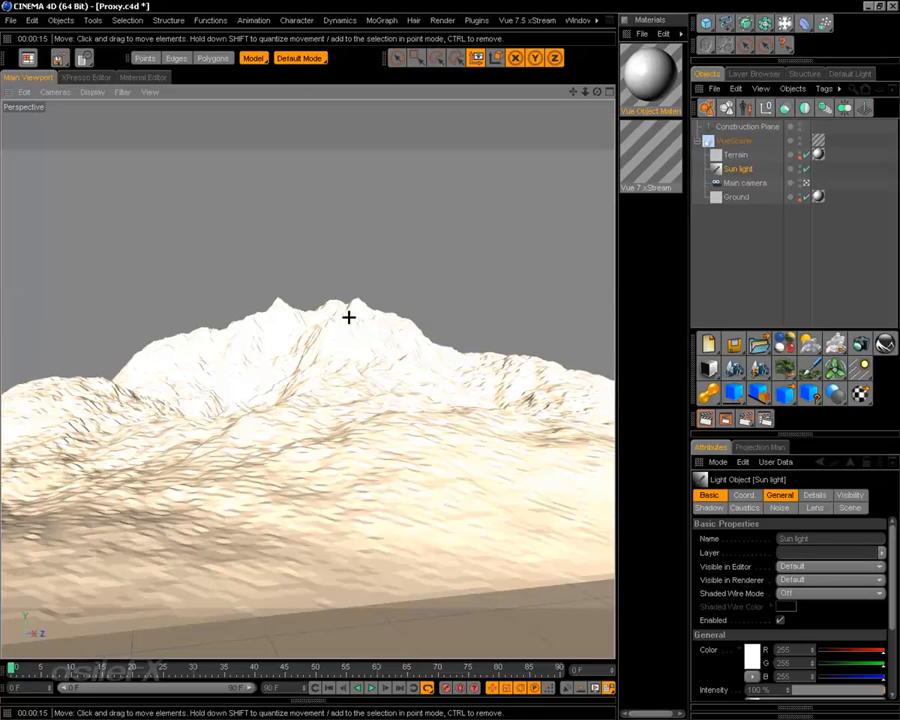
{"action": "left_click", "coordinate": [753, 236]}
{"action": "left_click_drag", "start_coordinate": [358, 329], "coordinate": [325, 383], "text": "alt"}
{"action": "middle_click_drag", "start_coordinate": [358, 329], "coordinate": [382, 268], "text": "alt"}
{"action": "left_click_drag", "start_coordinate": [358, 329], "coordinate": [372, 320], "text": "alt"}
{"action": "right_click_drag", "start_coordinate": [358, 329], "coordinate": [390, 335], "text": "alt"}
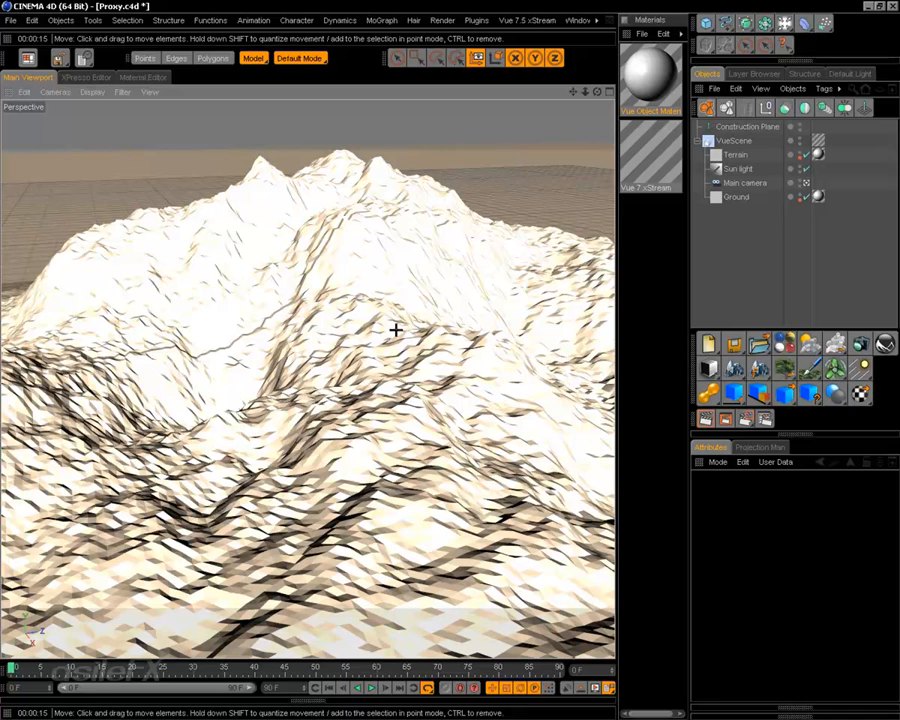
{"action": "left_click_drag", "start_coordinate": [395, 338], "coordinate": [407, 380], "text": "alt"}
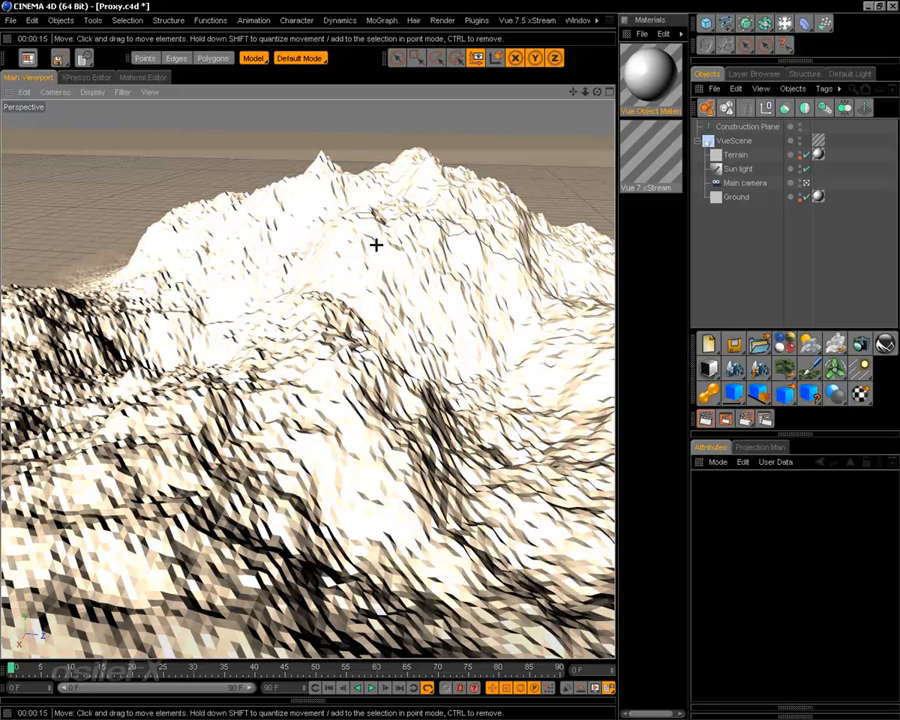
{"action": "mouse_move", "coordinate": [408, 382]}
{"action": "left_mouse_down", "text": "alt"}
{"action": "mouse_move", "coordinate": [335, 378]}
{"action": "mouse_move", "coordinate": [404, 390]}
{"action": "left_mouse_up", "text": "alt"}
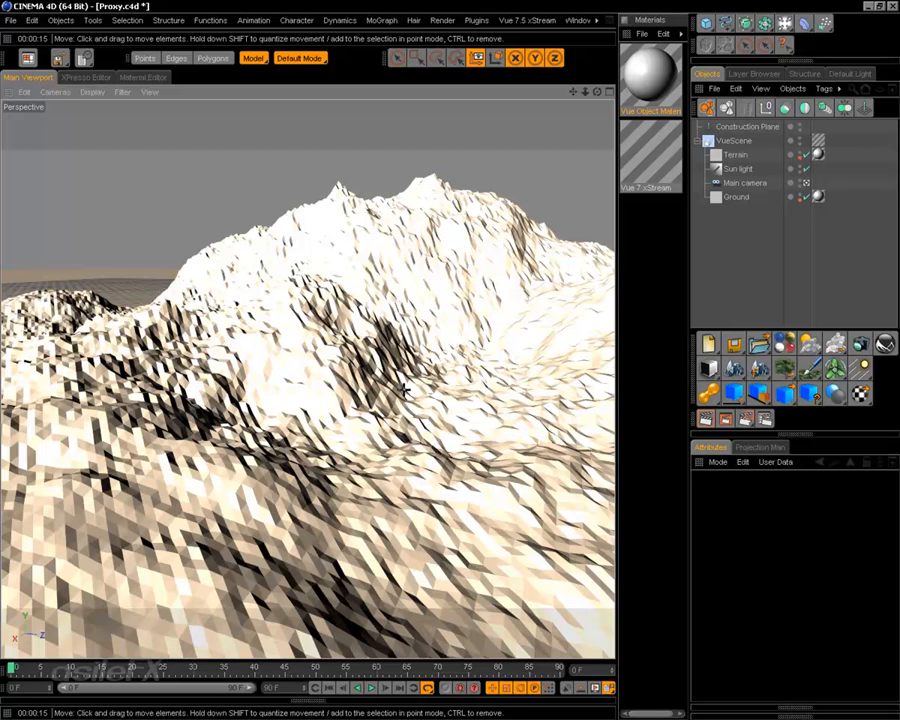
{"action": "left_click_drag", "start_coordinate": [298, 313], "coordinate": [422, 443], "text": "alt"}
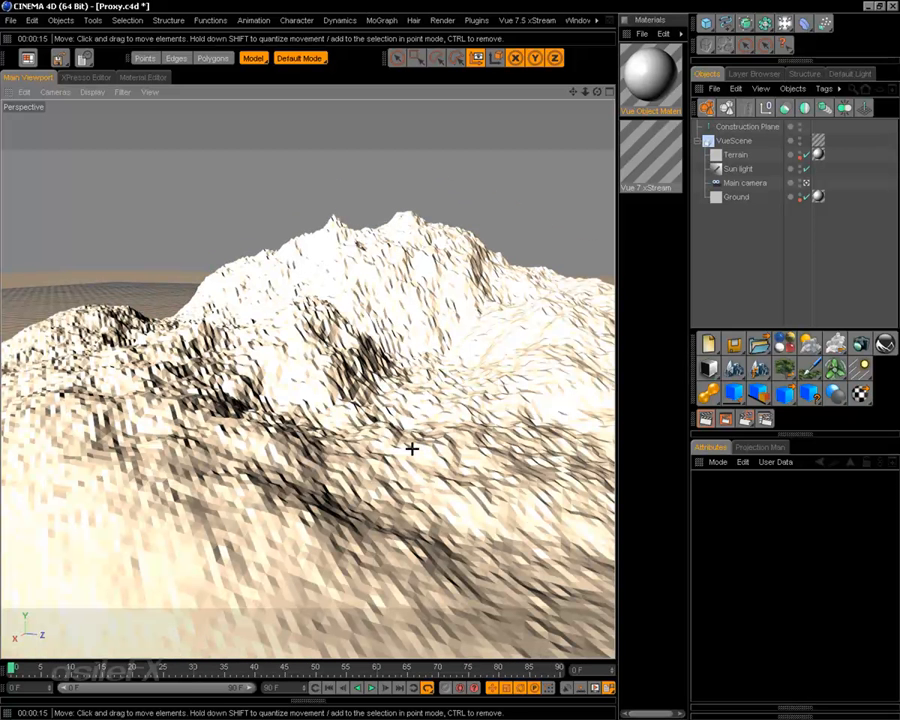
{"action": "scroll", "coordinate": [444, 466], "scroll_direction": "down", "scroll_amount": 3}
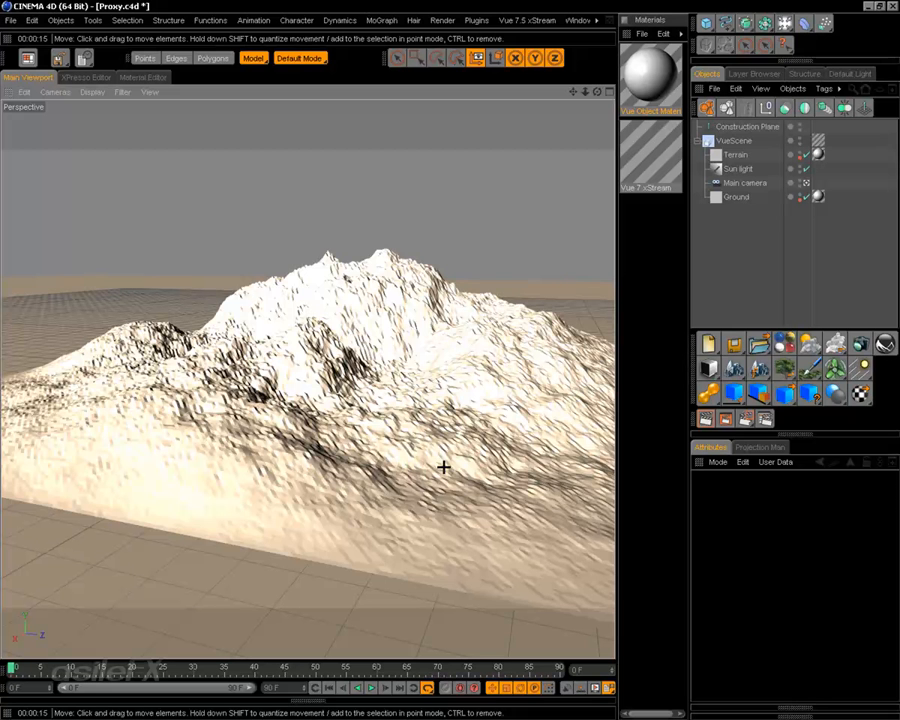
{"action": "left_click", "coordinate": [417, 341]}
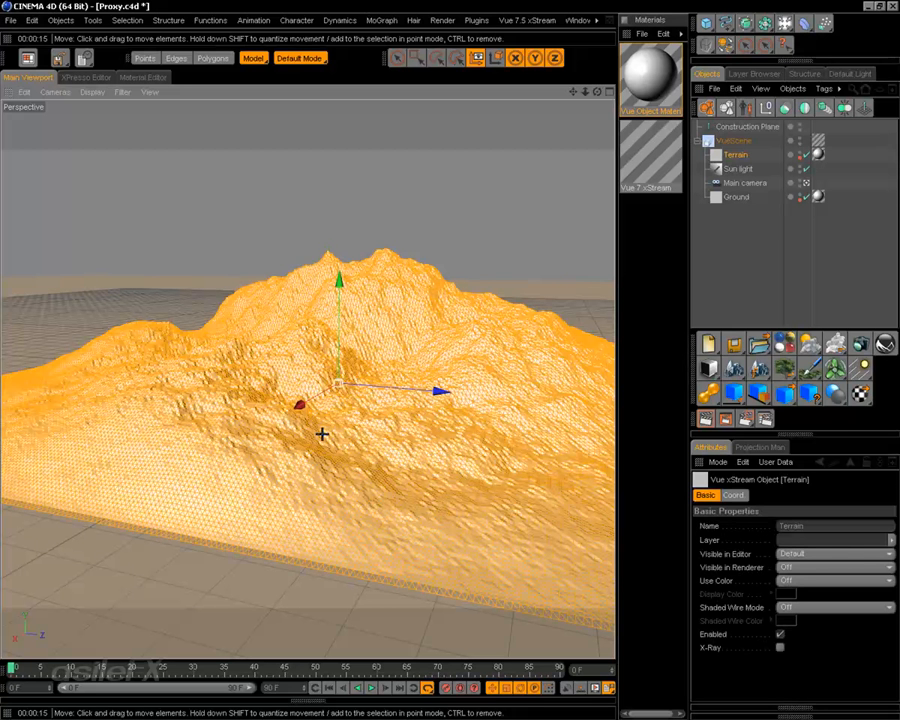
Set the Vue proxies' geometry quality to Low in the xStream options and select the terrain to inspect its mesh.
{"action": "left_click", "coordinate": [444, 172]}
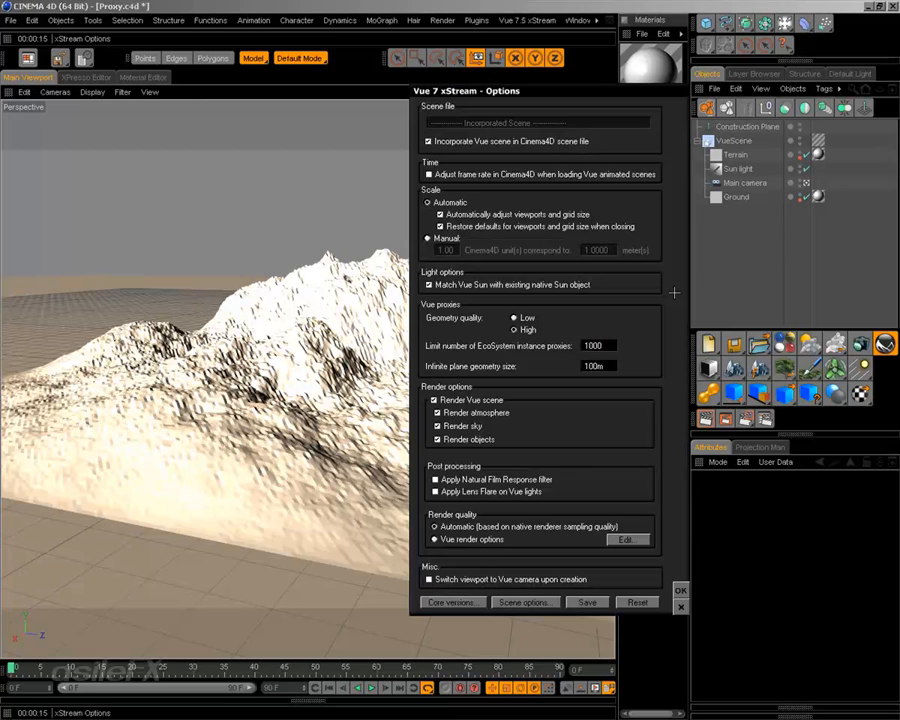
{"action": "left_click", "coordinate": [516, 329]}
{"action": "left_click", "coordinate": [680, 588]}
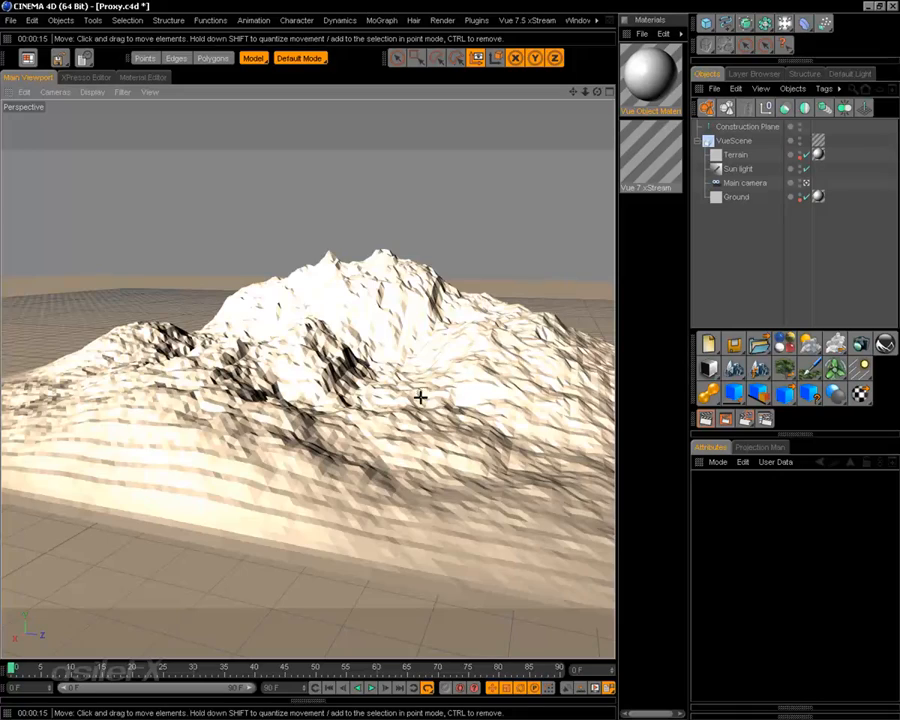
{"action": "scroll", "coordinate": [426, 402], "scroll_direction": "up", "scroll_amount": 5}
{"action": "left_click", "coordinate": [442, 423]}
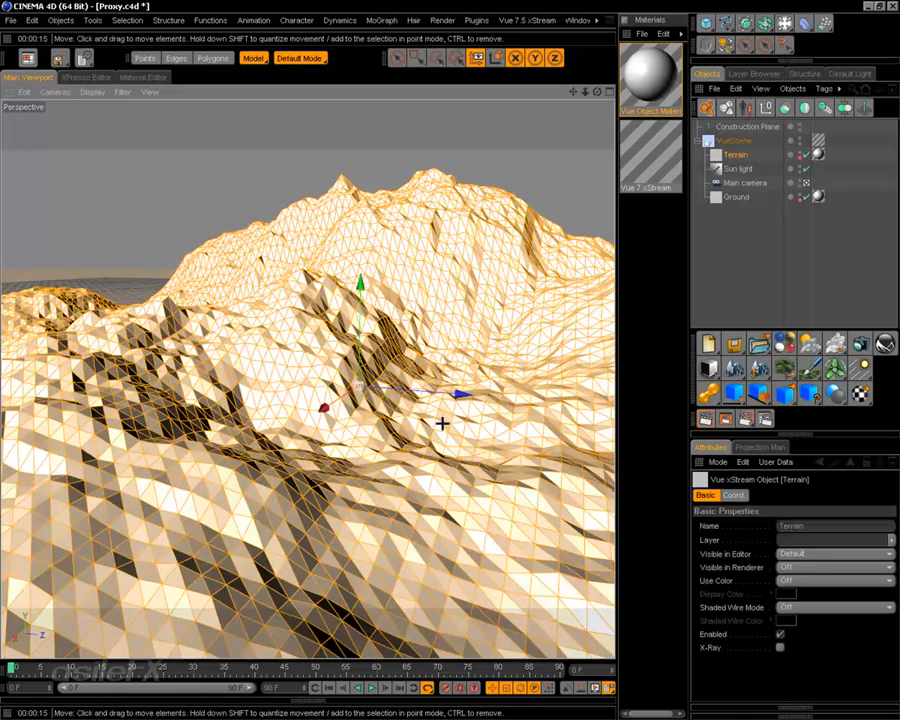
{"action": "mouse_move", "coordinate": [446, 418]}
{"action": "left_mouse_down", "text": "alt"}
{"action": "mouse_move", "coordinate": [385, 465]}
{"action": "mouse_move", "coordinate": [540, 440]}
{"action": "mouse_move", "coordinate": [500, 445]}
{"action": "mouse_move", "coordinate": [432, 420]}
{"action": "left_mouse_up", "text": "alt"}
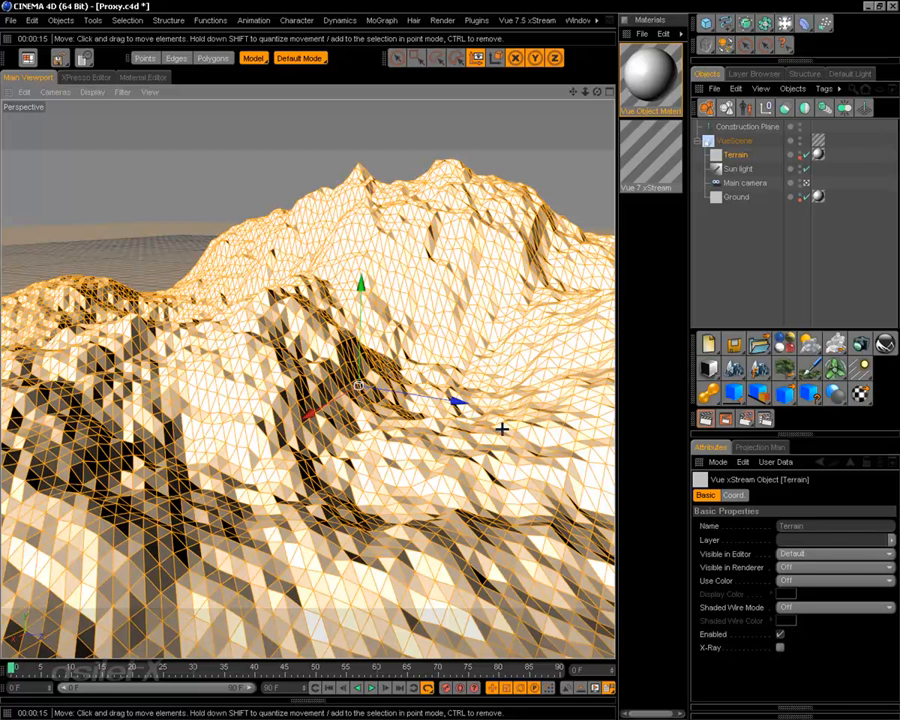
Open the selected terrain in the Terrain Editor, check its resolution controls, and close the editor without edits.
{"action": "right_click", "coordinate": [446, 296]}
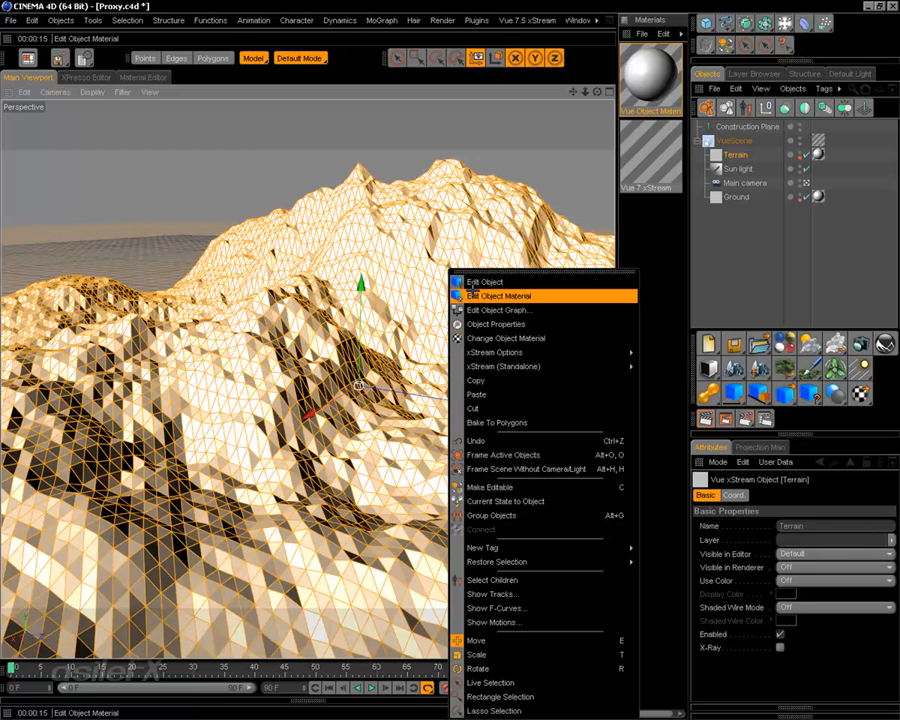
{"action": "left_click", "coordinate": [475, 282]}
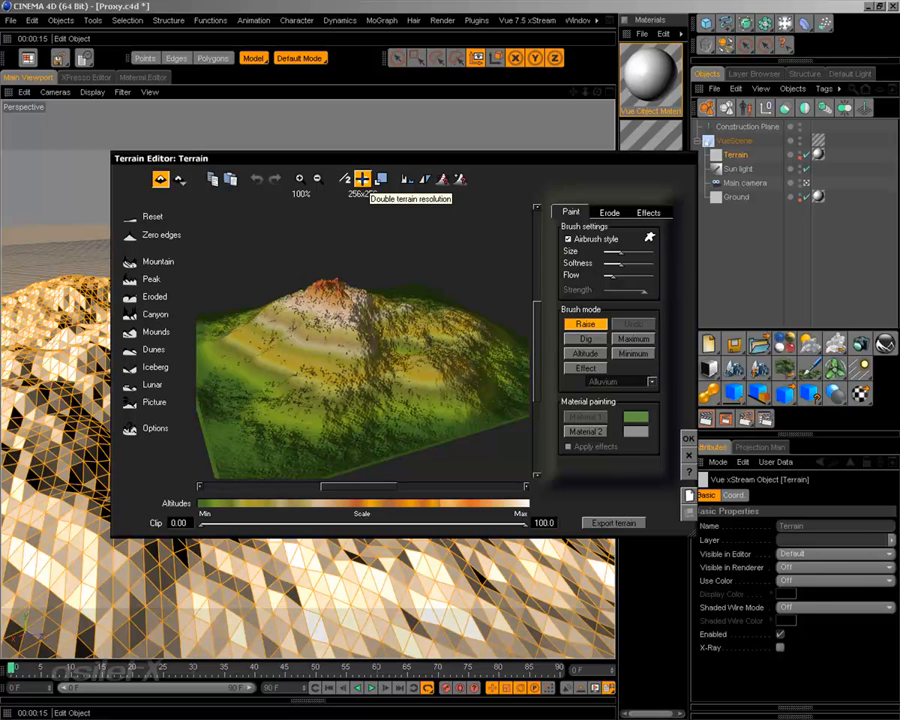
{"action": "left_click", "coordinate": [362, 178]}
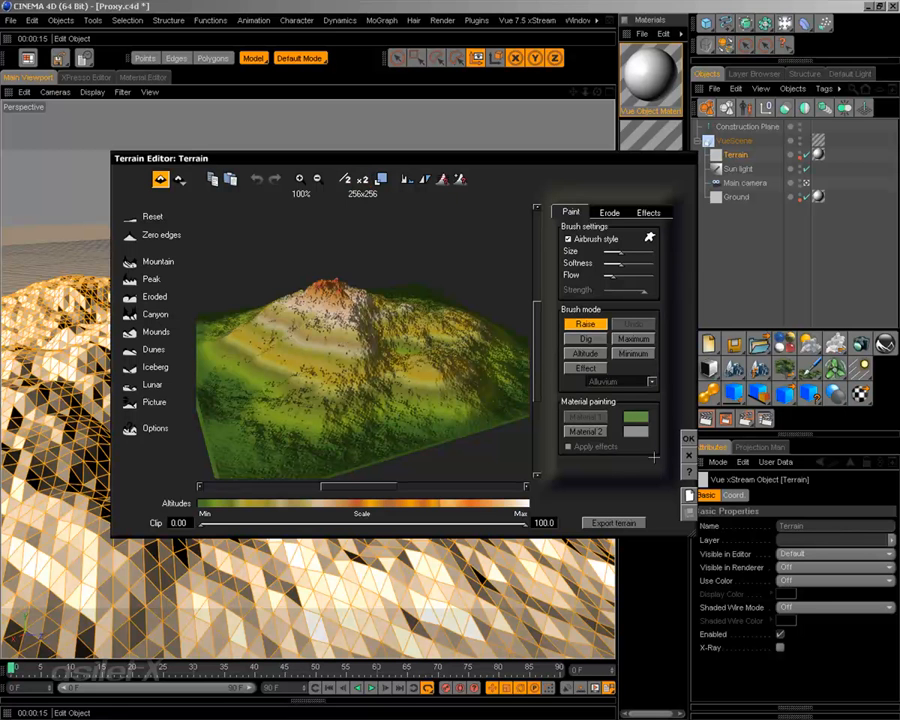
{"action": "left_click", "coordinate": [688, 438]}
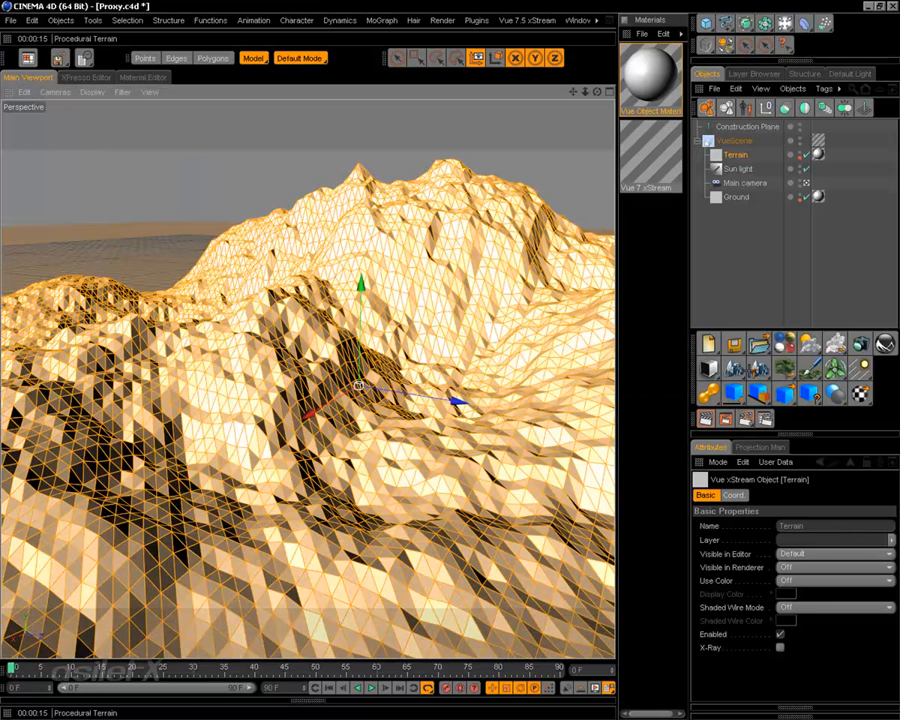
Open the new terrain options, check the terrain size settings, and close them without creating a terrain.
{"action": "left_click_drag", "start_coordinate": [733, 392], "coordinate": [795, 482]}
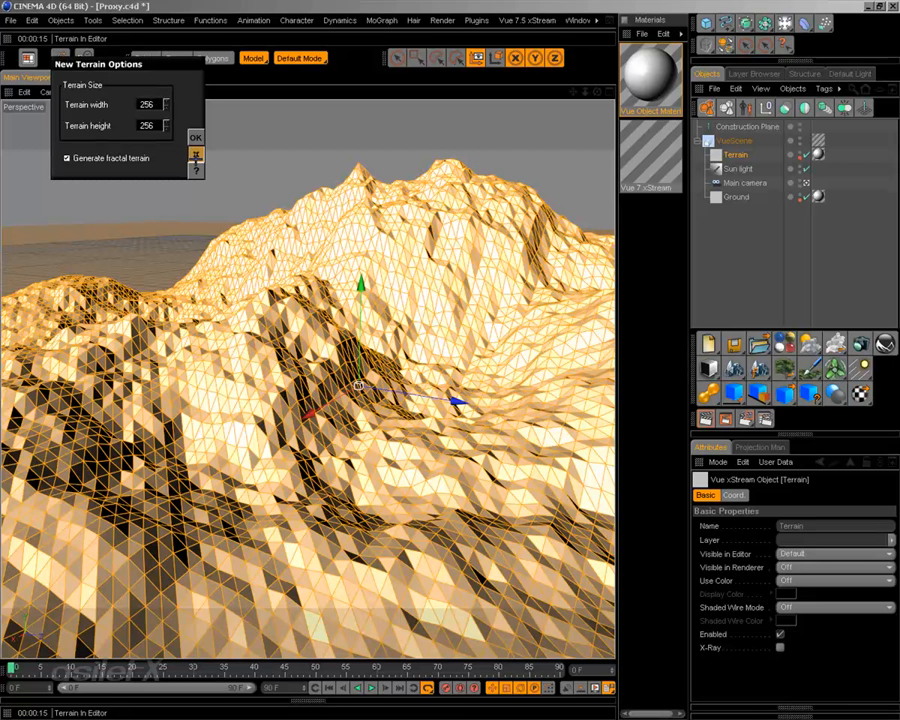
{"action": "key", "text": "Return"}
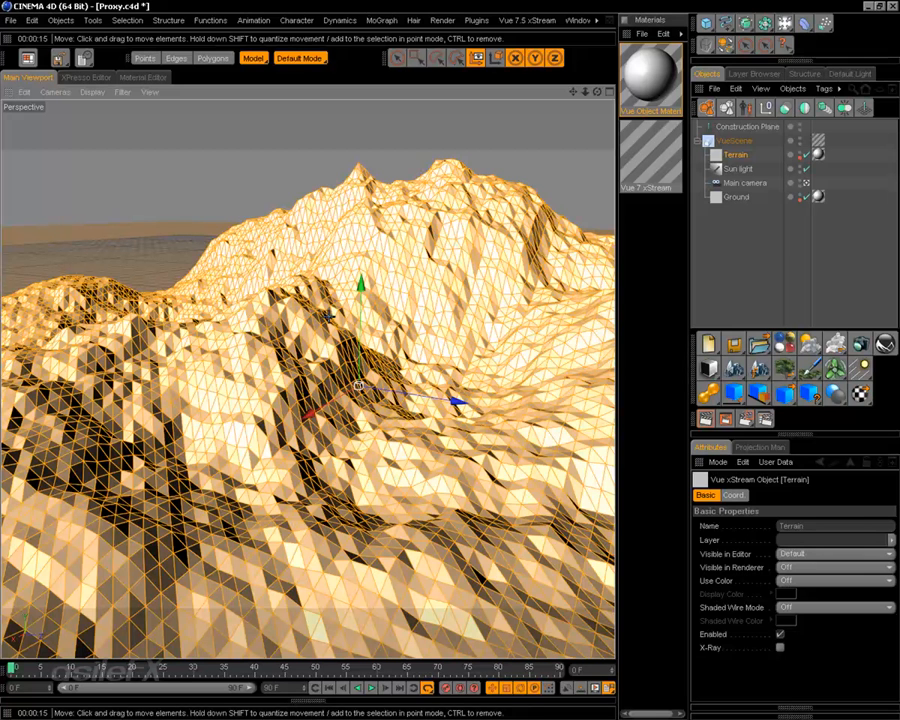
Open the existing terrain in the Terrain Editor, double its resolution to 512x512, and accept the change.
{"action": "right_click", "coordinate": [469, 271]}
{"action": "left_click", "coordinate": [505, 282]}
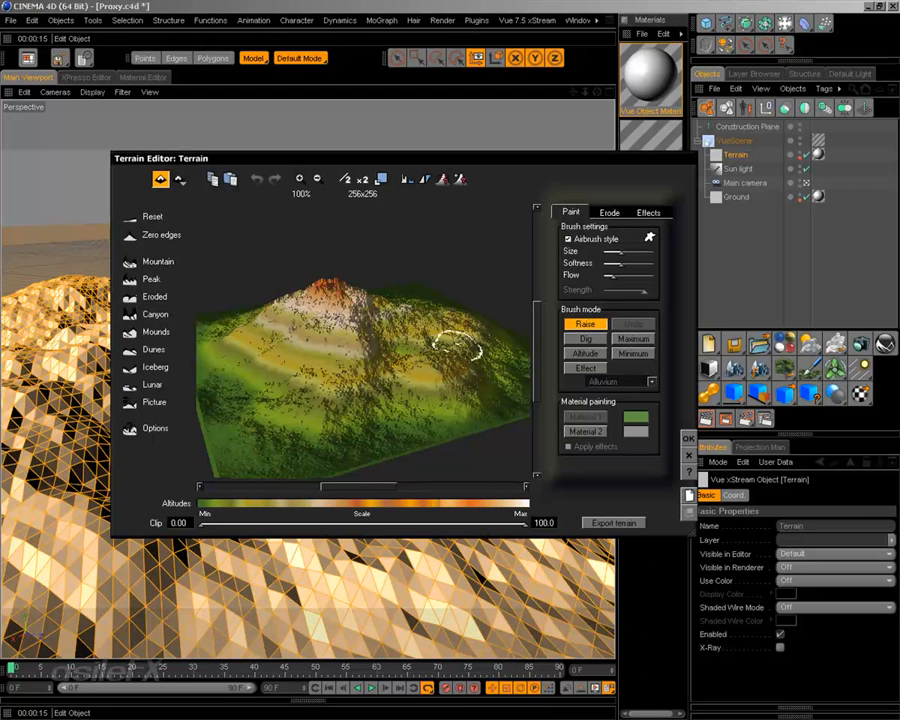
{"action": "right_click_drag", "start_coordinate": [461, 362], "coordinate": [442, 371]}
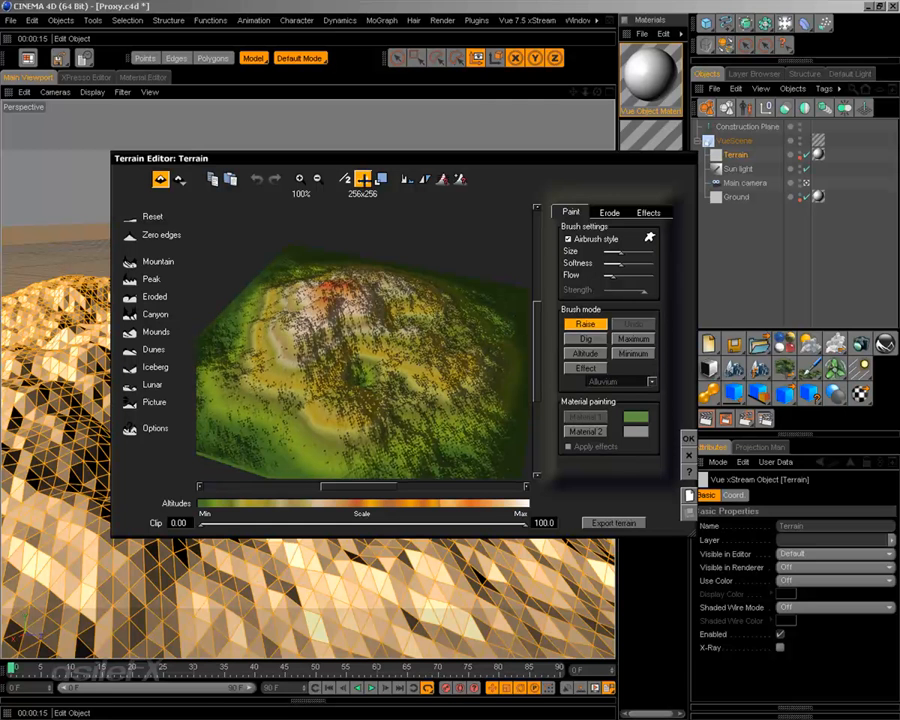
{"action": "left_click", "coordinate": [363, 178]}
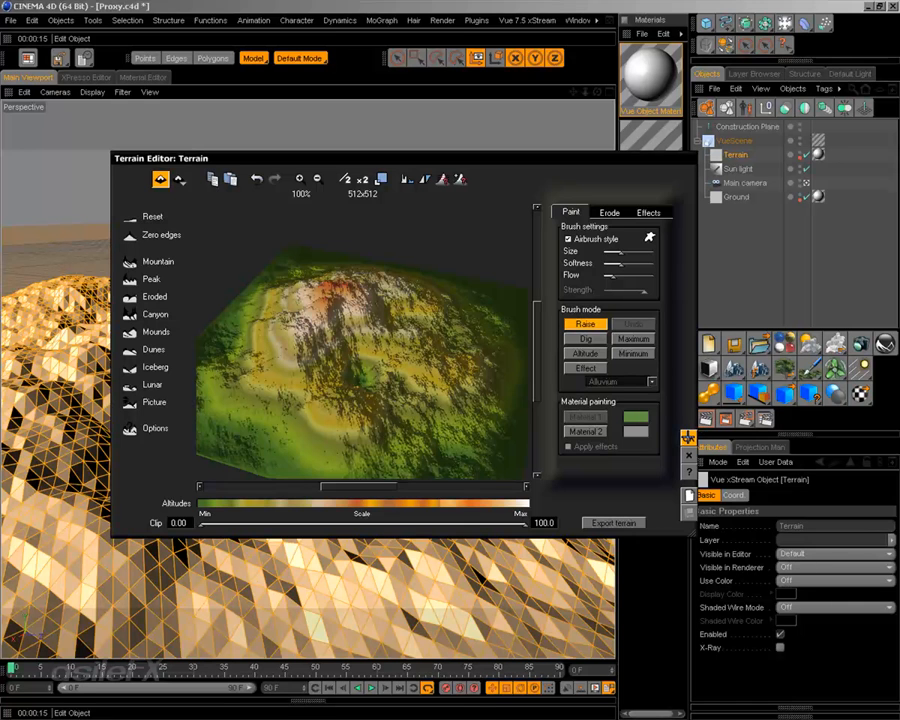
{"action": "left_click", "coordinate": [688, 437]}
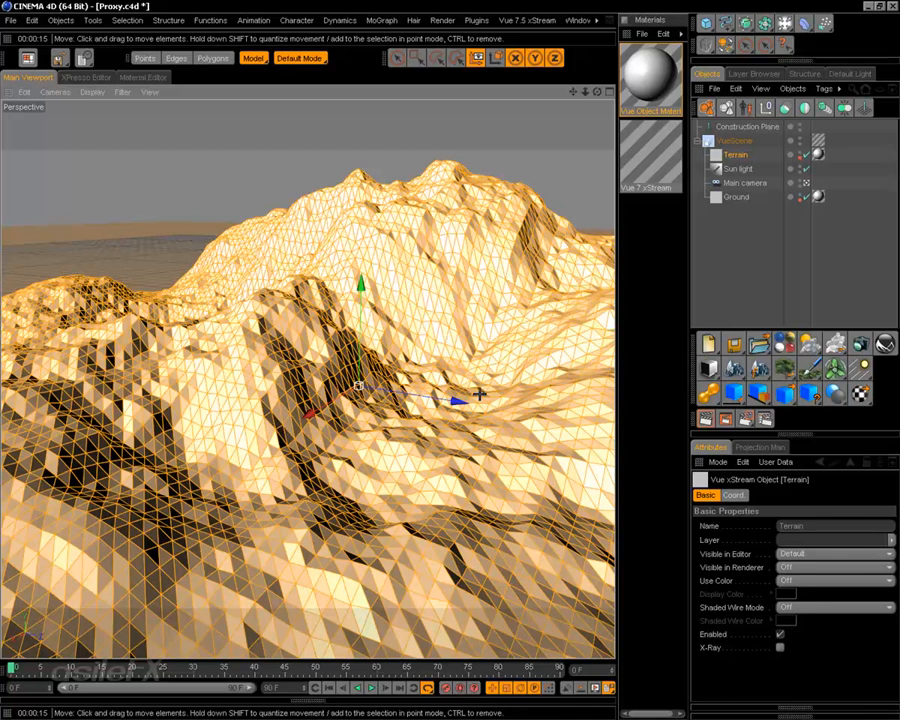
Double the terrain's resolution to 1024x1024 in the Terrain Editor and accept the change.
{"action": "right_click", "coordinate": [503, 268]}
{"action": "left_click", "coordinate": [556, 283]}
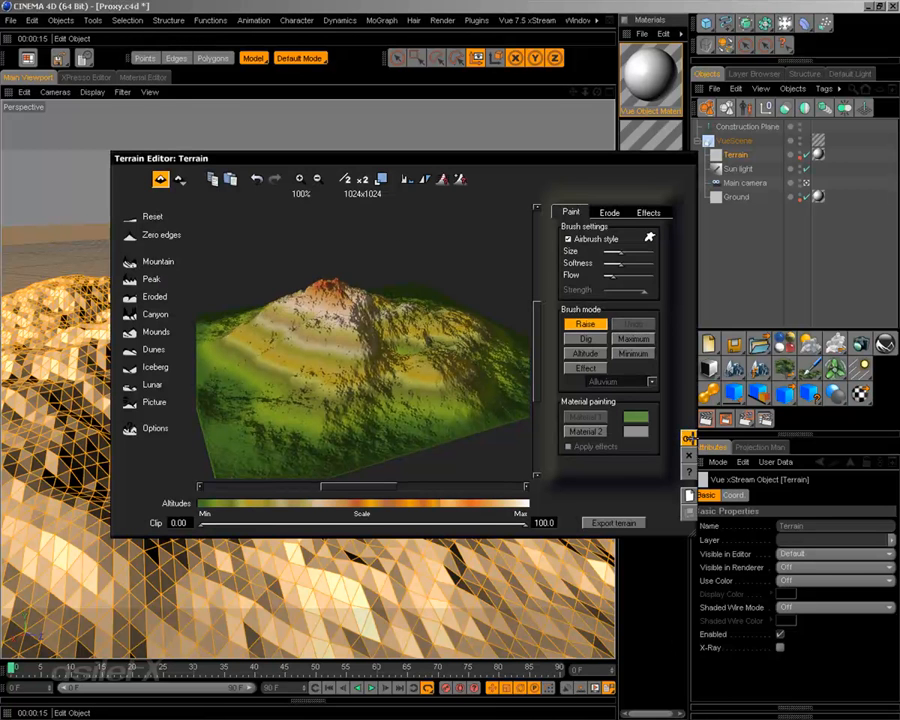
{"action": "left_click", "coordinate": [682, 439]}
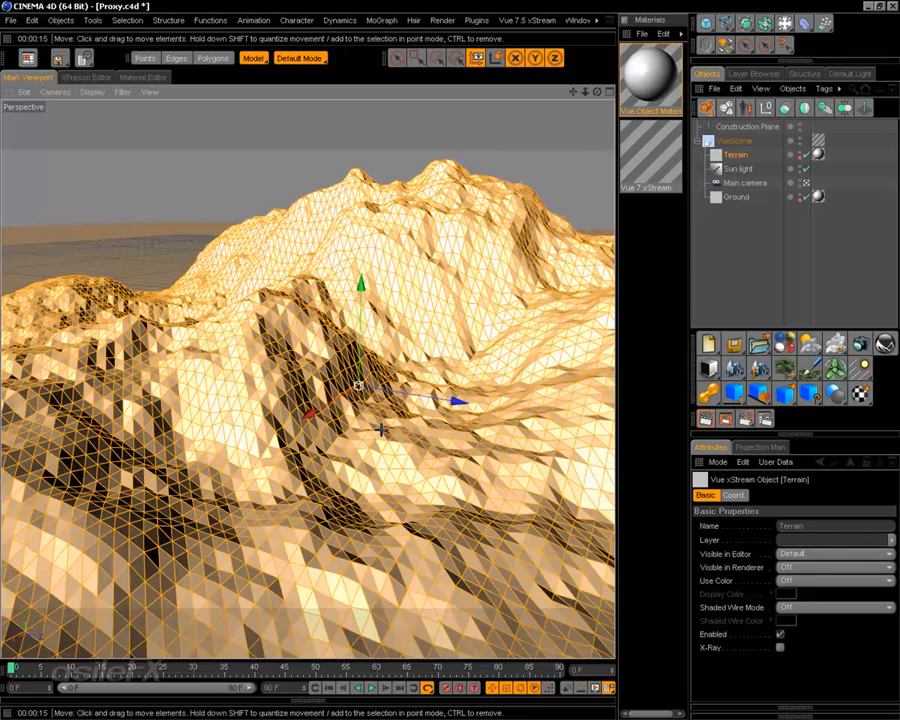
Examine the terrain proxy's mesh density from several angles and distances.
{"action": "mouse_move", "coordinate": [361, 429]}
{"action": "left_mouse_down", "text": "alt"}
{"action": "mouse_move", "coordinate": [438, 442]}
{"action": "mouse_move", "coordinate": [320, 440]}
{"action": "mouse_move", "coordinate": [360, 430]}
{"action": "left_mouse_up", "text": "alt"}
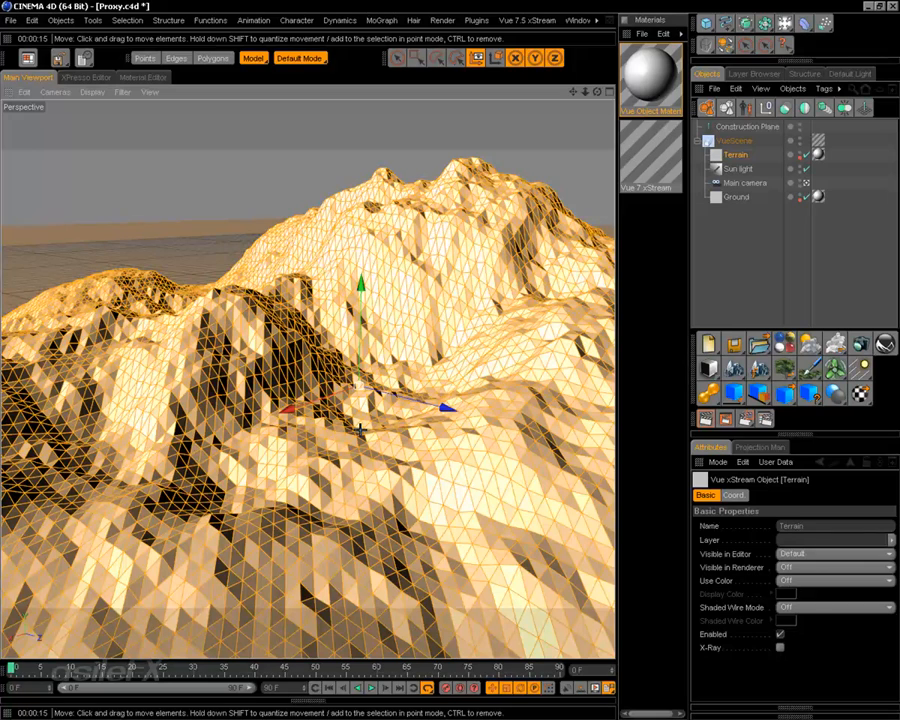
{"action": "scroll", "coordinate": [358, 429], "scroll_direction": "down", "scroll_amount": 4}
{"action": "left_click_drag", "start_coordinate": [342, 413], "coordinate": [294, 414], "text": "alt"}
{"action": "middle_click_drag", "start_coordinate": [294, 414], "coordinate": [321, 371], "text": "alt"}
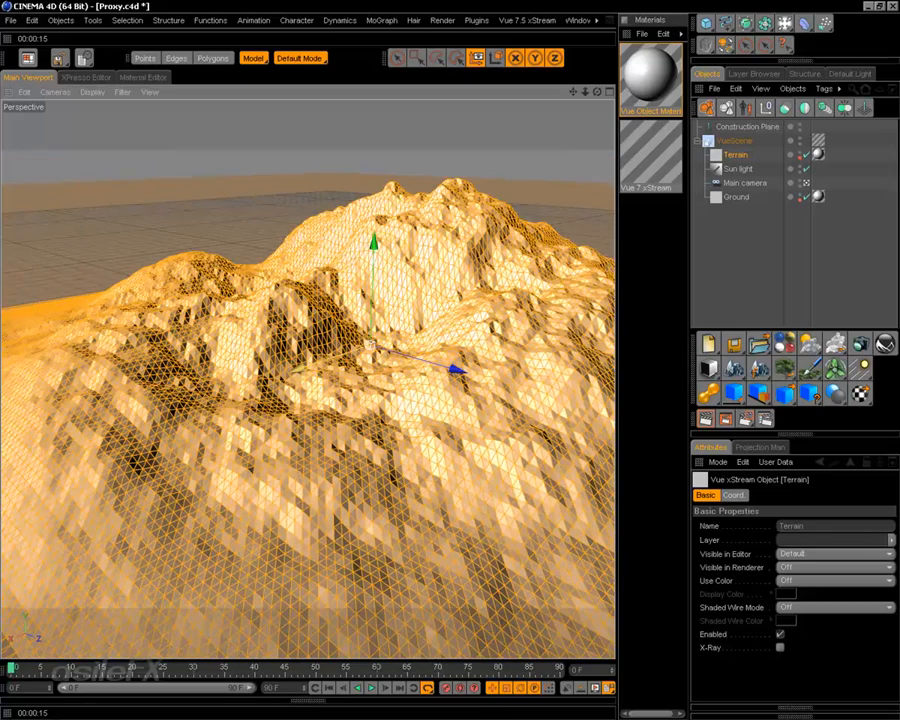
{"action": "scroll", "coordinate": [293, 481], "scroll_direction": "down", "scroll_amount": 5}
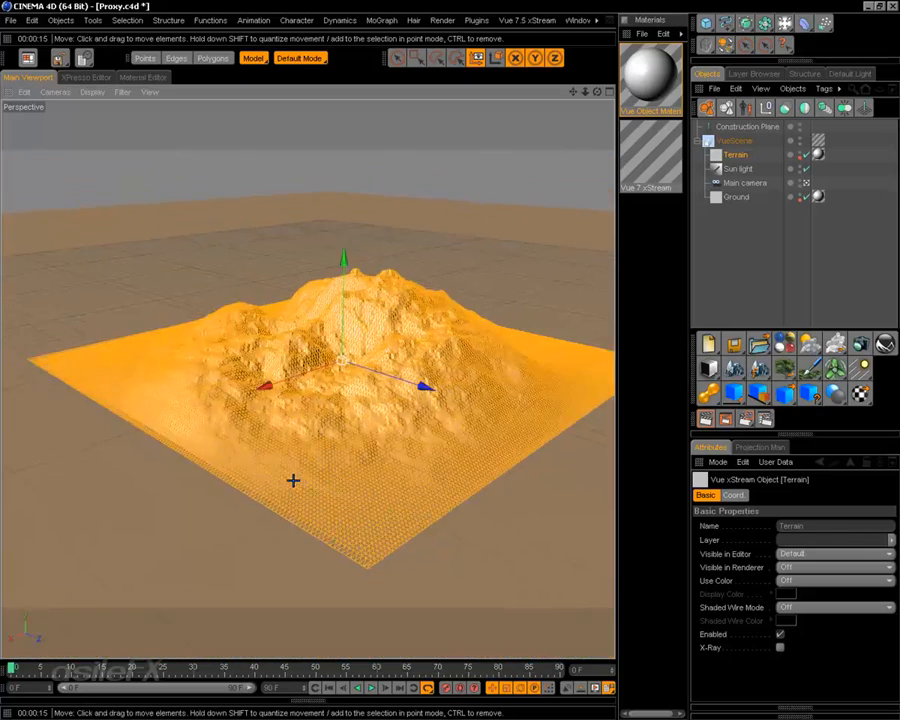
{"action": "scroll", "coordinate": [293, 481], "scroll_direction": "up", "scroll_amount": 10}
{"action": "scroll", "coordinate": [293, 481], "scroll_direction": "down", "scroll_amount": 6}
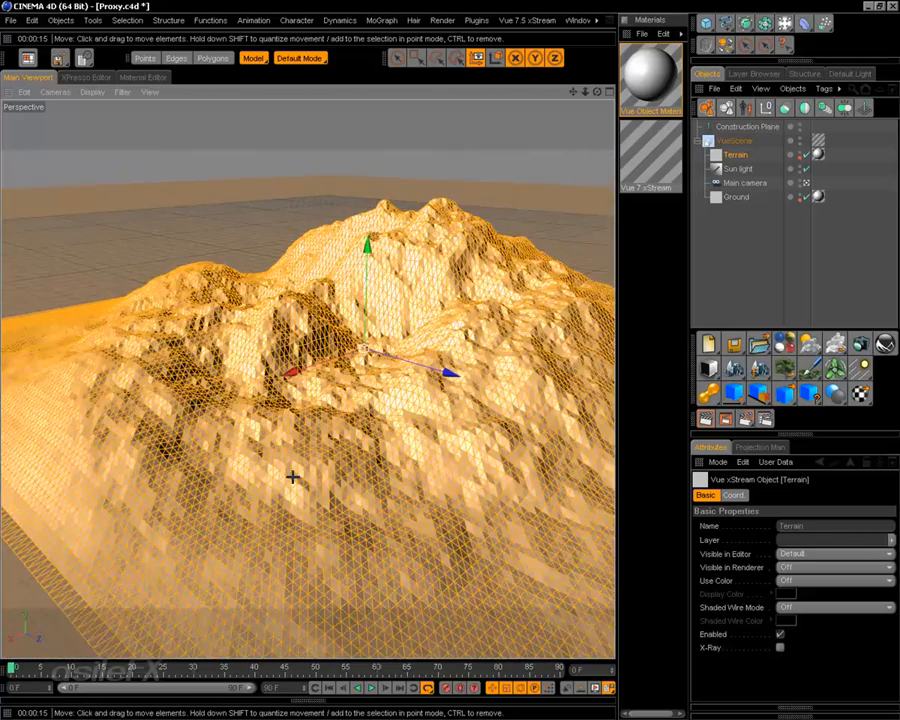
Check the Vue proxies' geometry quality in the xStream options and inspect the terrain mesh up close.
{"action": "left_click", "coordinate": [886, 344]}
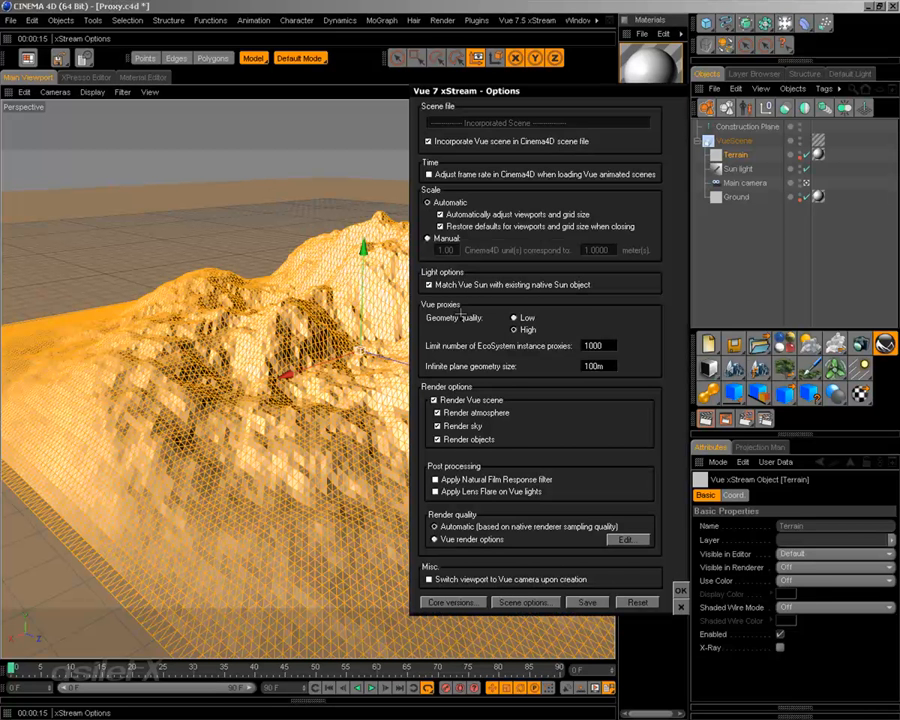
{"action": "left_click", "coordinate": [680, 590]}
{"action": "scroll", "coordinate": [290, 447], "scroll_direction": "up", "scroll_amount": 2}
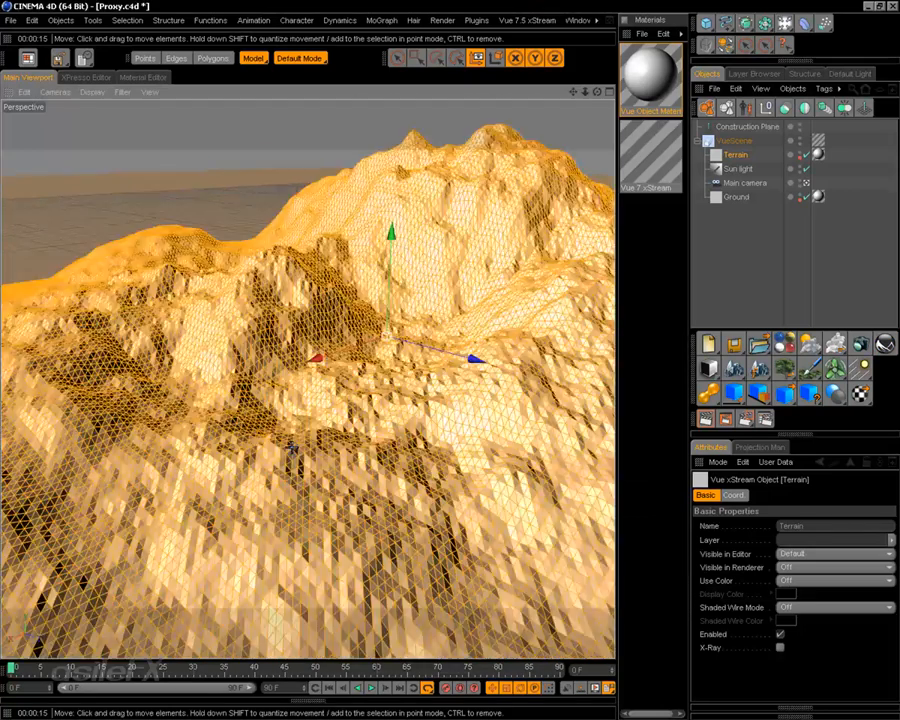
{"action": "scroll", "coordinate": [291, 447], "scroll_direction": "up", "scroll_amount": 3}
{"action": "scroll", "coordinate": [261, 426], "scroll_direction": "up", "scroll_amount": 2}
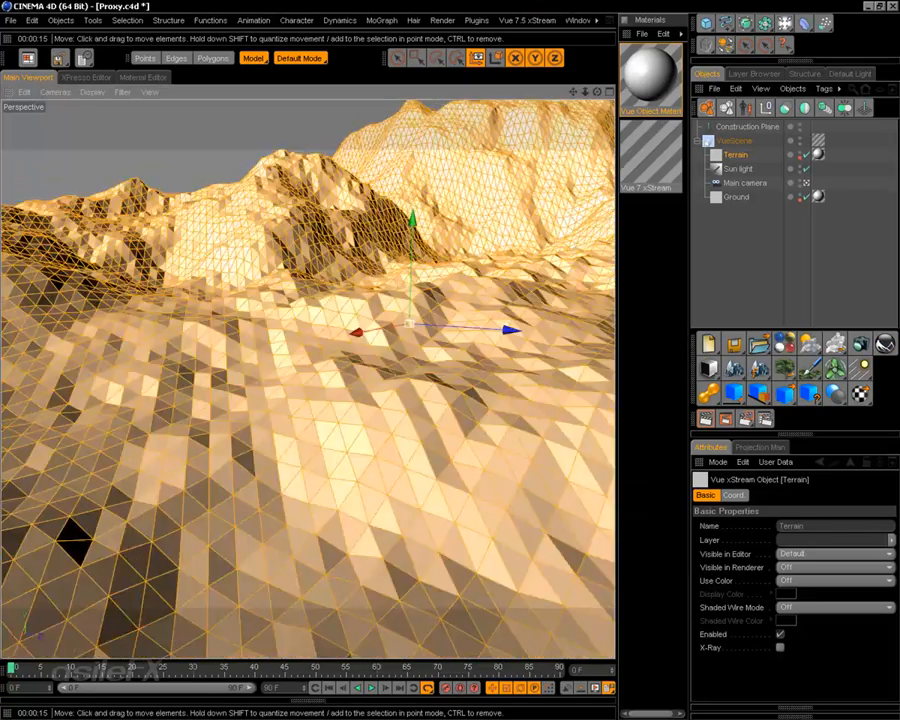
{"action": "left_click_drag", "start_coordinate": [408, 442], "coordinate": [386, 432], "text": "alt"}
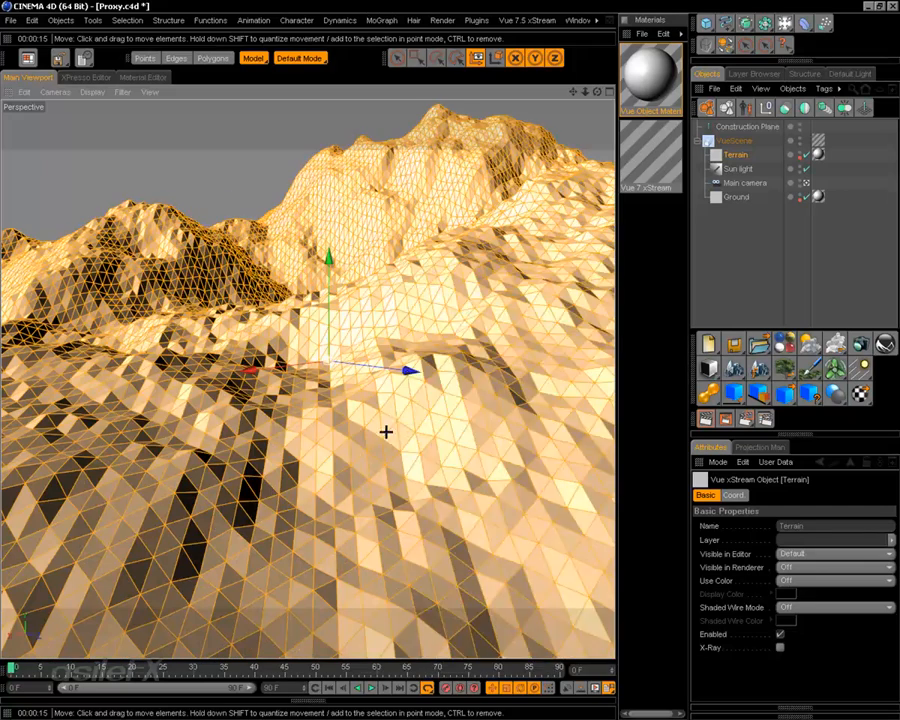
Raise the terrain's resolution to 2048x2048 in the Terrain Editor and inspect the updated proxy mesh.
{"action": "right_click", "coordinate": [412, 273]}
{"action": "left_click", "coordinate": [430, 281]}
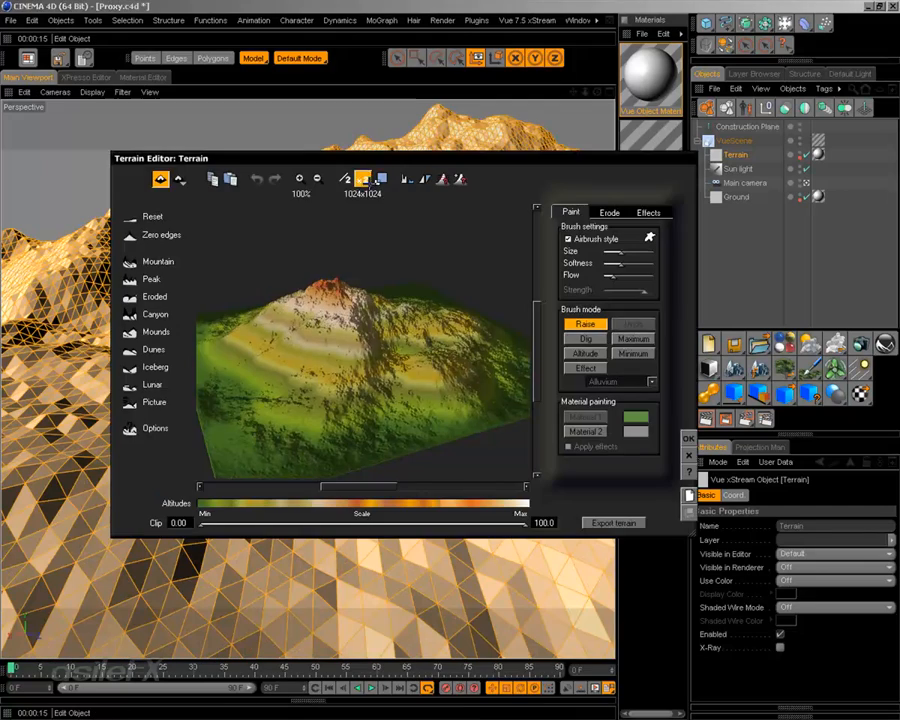
{"action": "left_click", "coordinate": [368, 181]}
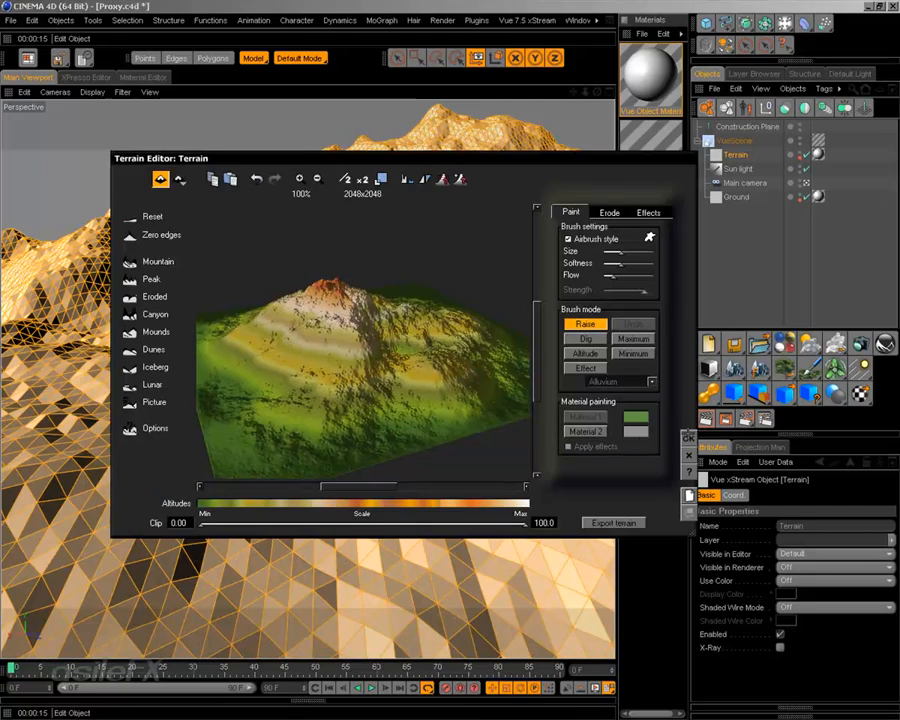
{"action": "left_click", "coordinate": [688, 438]}
{"action": "left_click_drag", "start_coordinate": [320, 386], "coordinate": [340, 398], "text": "alt"}
{"action": "right_click_drag", "start_coordinate": [362, 357], "coordinate": [350, 357], "text": "alt"}
{"action": "scroll", "coordinate": [362, 357], "scroll_direction": "up", "scroll_amount": 10}
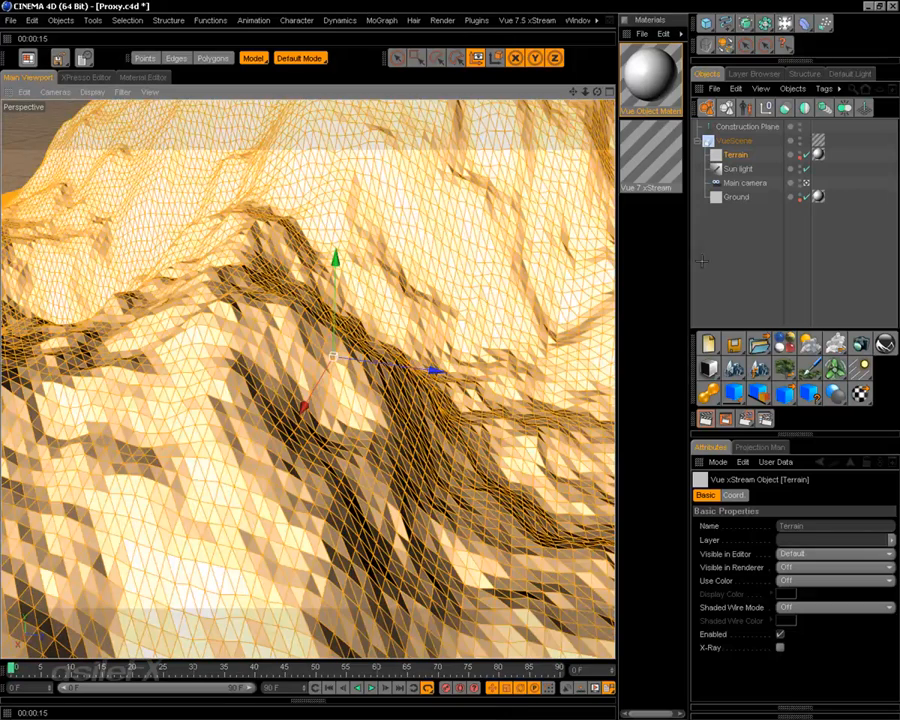
Apply the Mountain preset to the terrain in the Terrain Editor and examine the regenerated proxy.
{"action": "right_click", "coordinate": [398, 258]}
{"action": "left_click", "coordinate": [448, 272]}
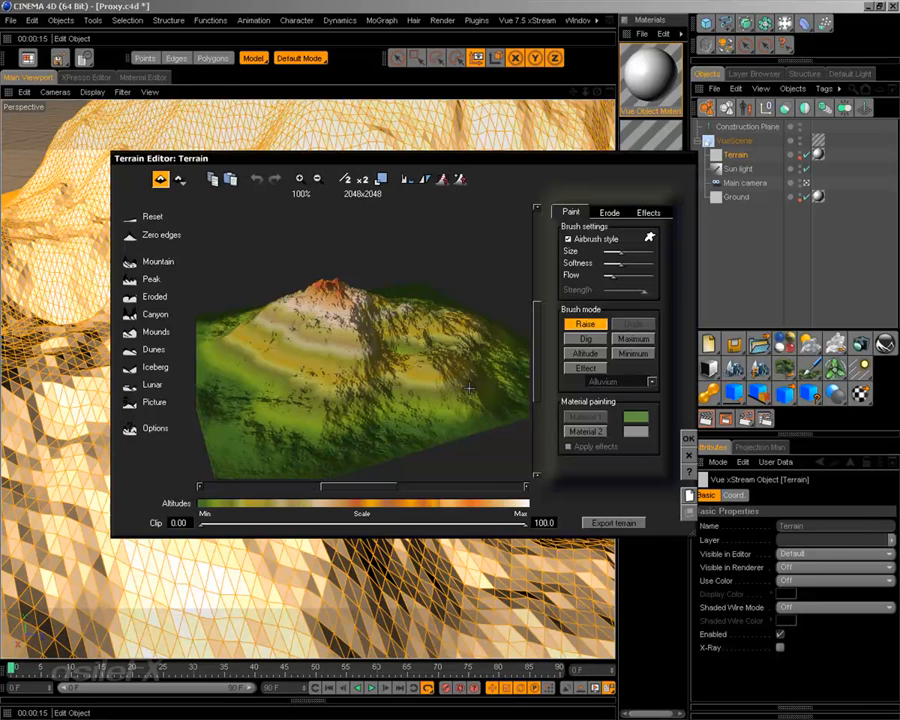
{"action": "left_click", "coordinate": [129, 261]}
{"action": "left_click", "coordinate": [688, 438]}
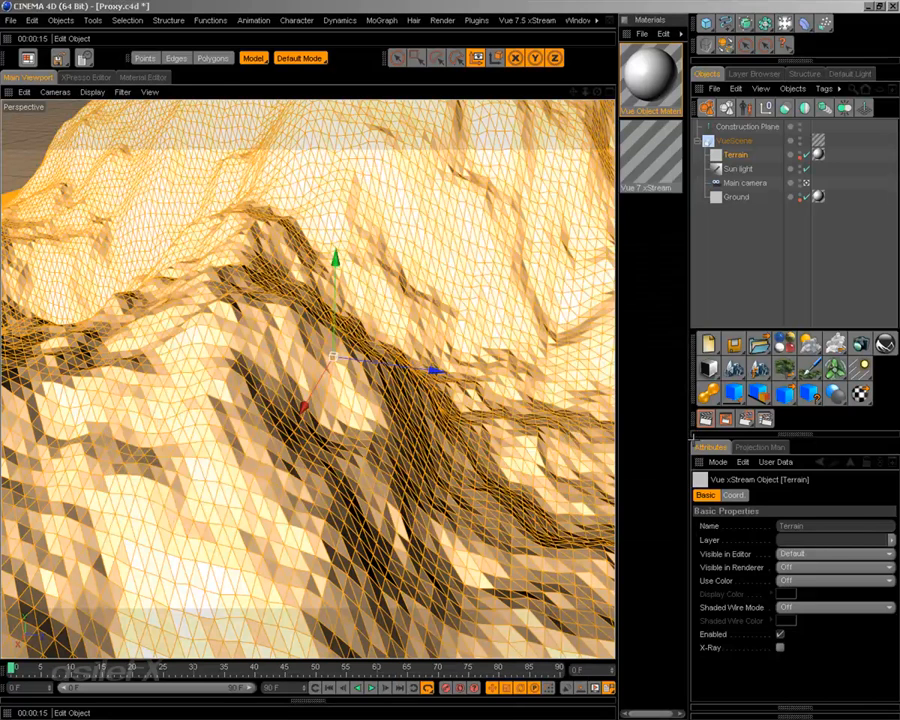
{"action": "scroll", "coordinate": [375, 382], "scroll_direction": "down", "scroll_amount": 5}
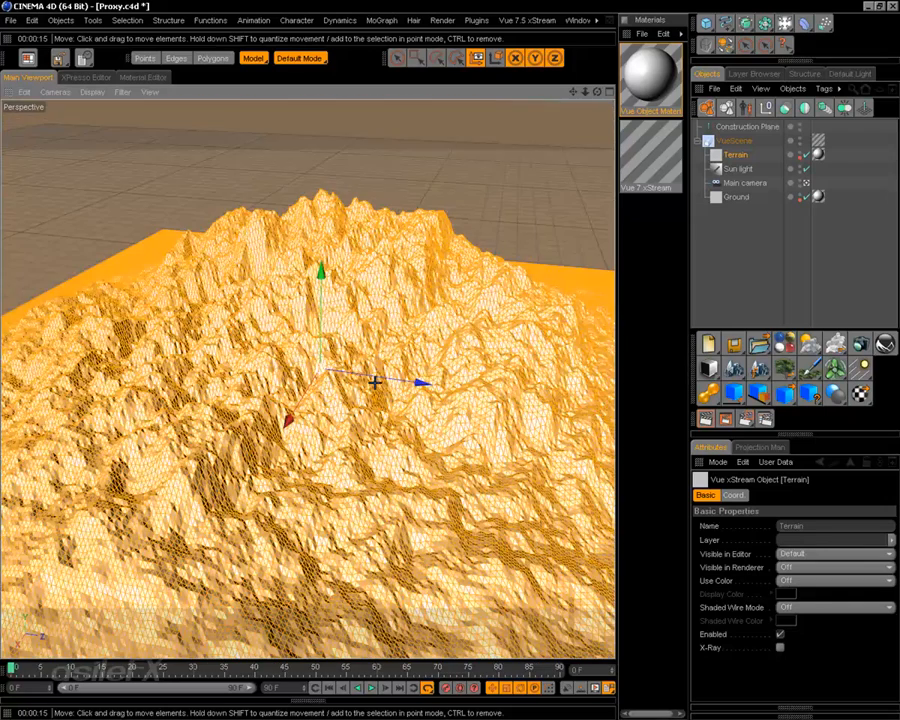
{"action": "left_click_drag", "start_coordinate": [384, 396], "coordinate": [300, 352], "text": "alt"}
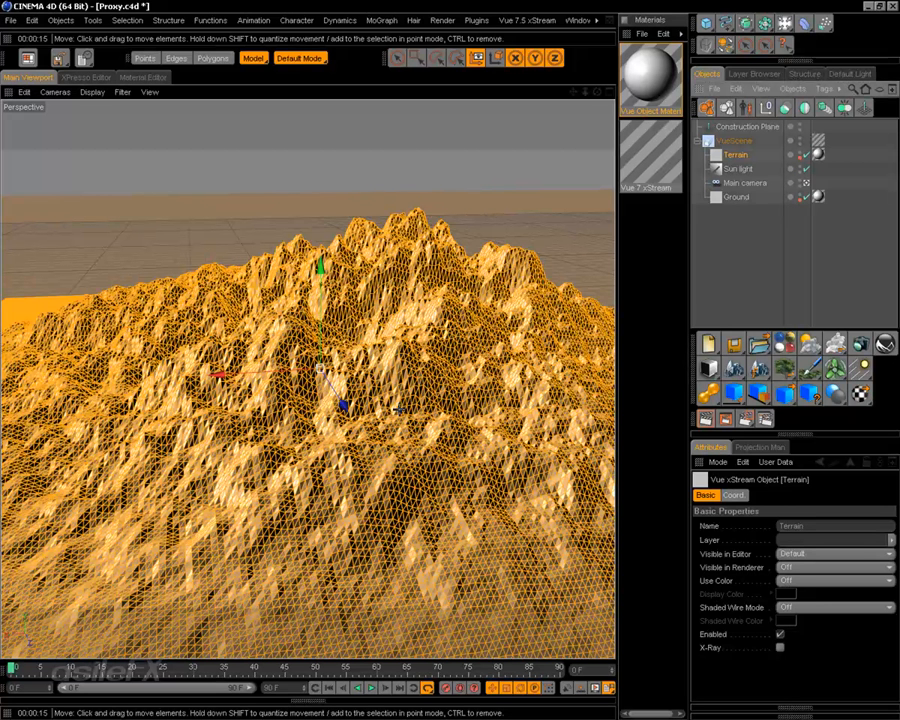
Check the terrain's point and polygon counts in its object information and view the mesh from another angle.
{"action": "right_click", "coordinate": [736, 154]}
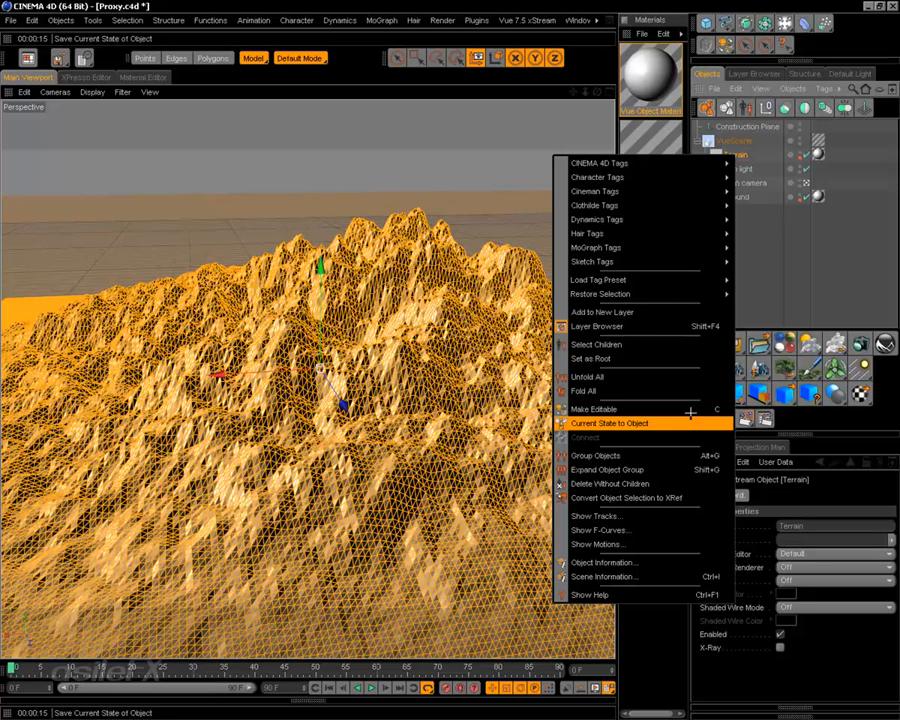
{"action": "left_click", "coordinate": [655, 562]}
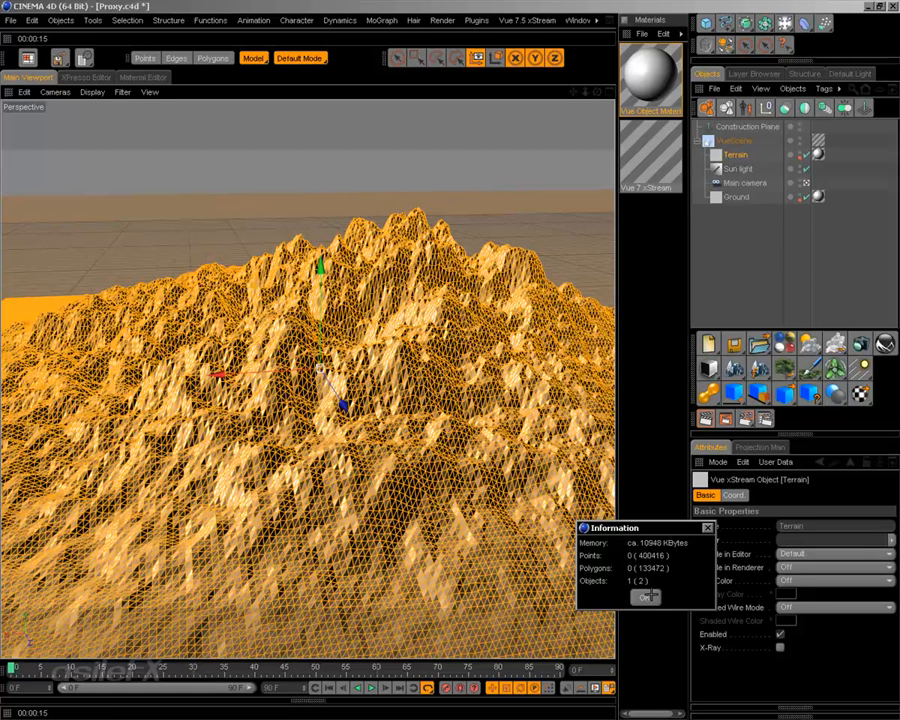
{"action": "left_click", "coordinate": [647, 596]}
{"action": "left_click", "coordinate": [648, 597]}
{"action": "left_click_drag", "start_coordinate": [388, 404], "coordinate": [415, 370], "text": "alt"}
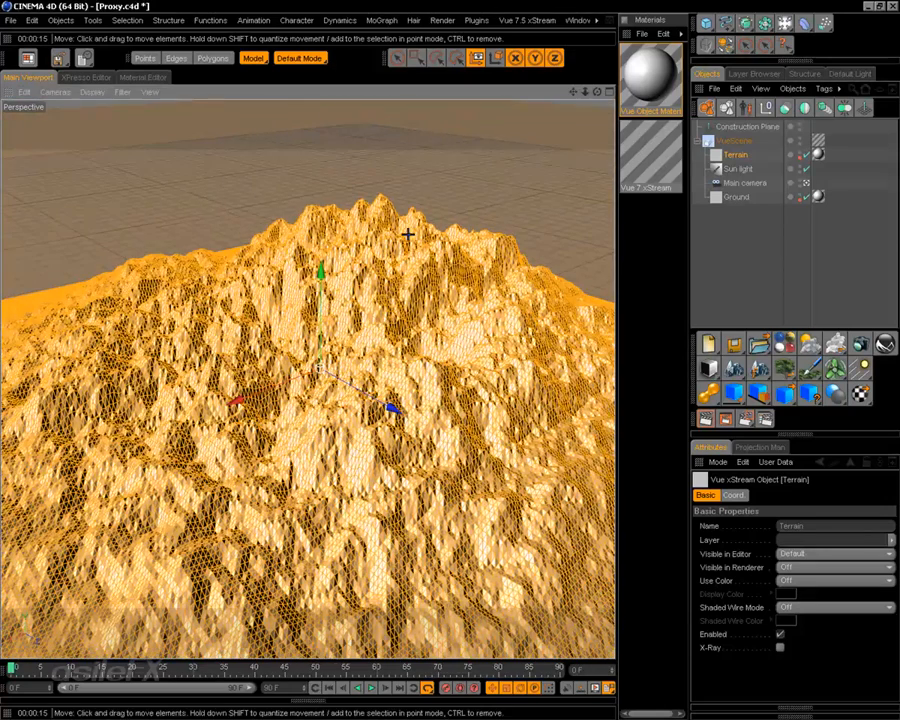
Reset the terrain in the Terrain Editor, reduce its resolution to 512x512, and generate a new Mountain shape.
{"action": "right_click", "coordinate": [412, 325]}
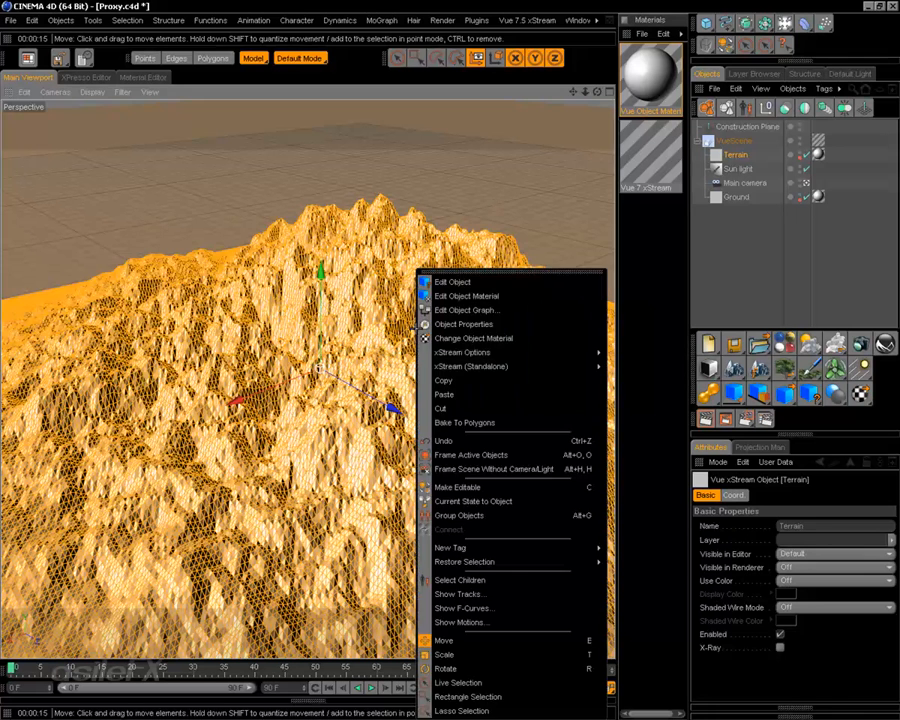
{"action": "left_click", "coordinate": [460, 281]}
{"action": "left_click", "coordinate": [128, 216]}
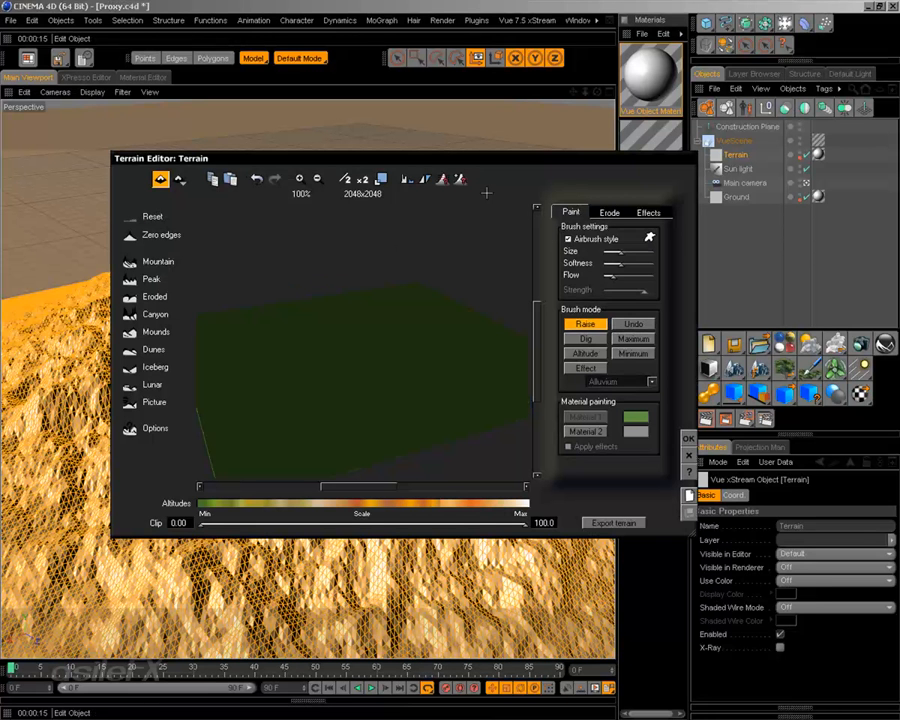
{"action": "left_click", "coordinate": [345, 179]}
{"action": "left_click", "coordinate": [345, 179]}
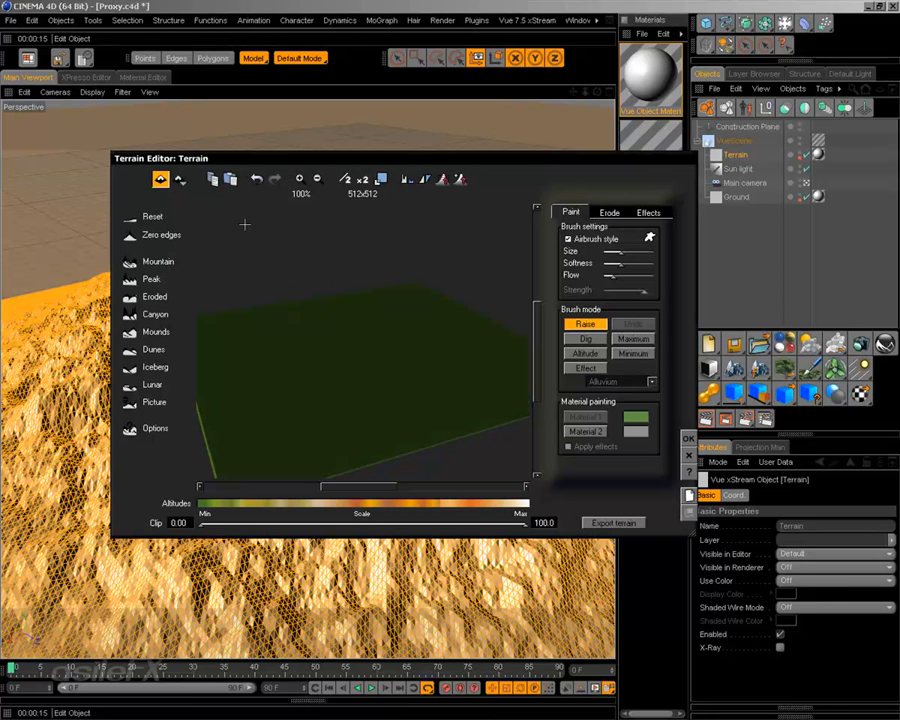
{"action": "left_click", "coordinate": [152, 259]}
{"action": "key", "text": "Return"}
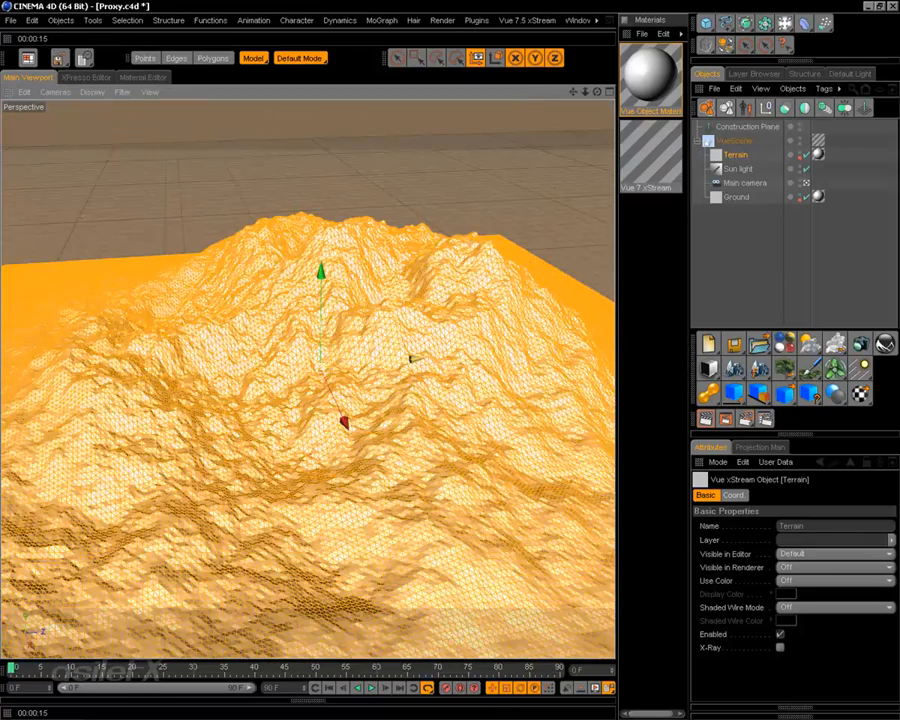
Examine the new 512x512 mountain terrain's proxy mesh from several angles, both close up and from a distance.
{"action": "left_click_drag", "start_coordinate": [412, 372], "coordinate": [337, 394], "text": "alt"}
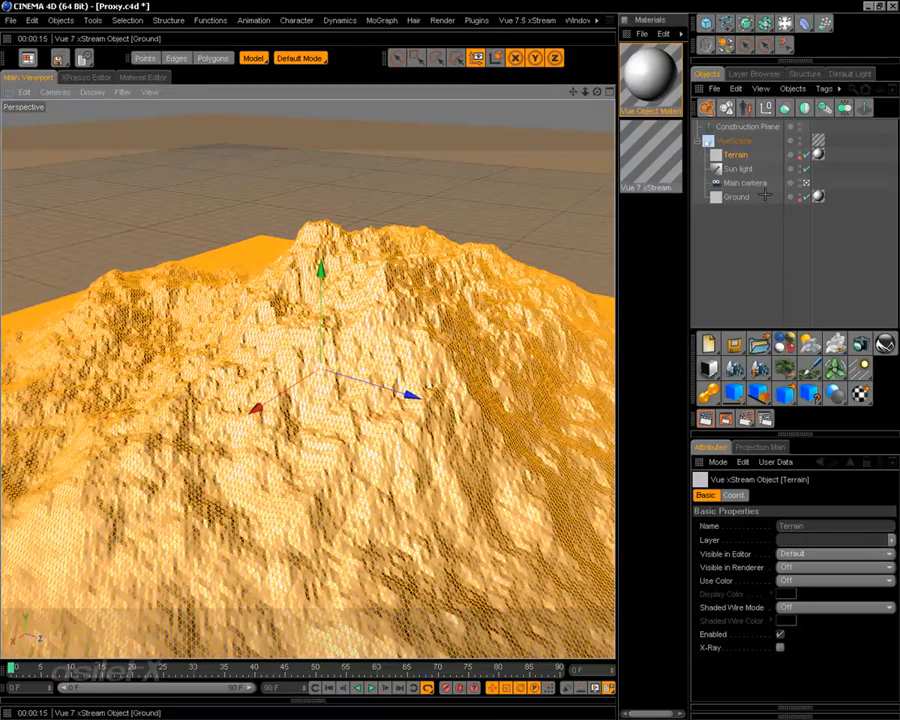
{"action": "left_click_drag", "start_coordinate": [490, 251], "coordinate": [393, 363], "text": "alt"}
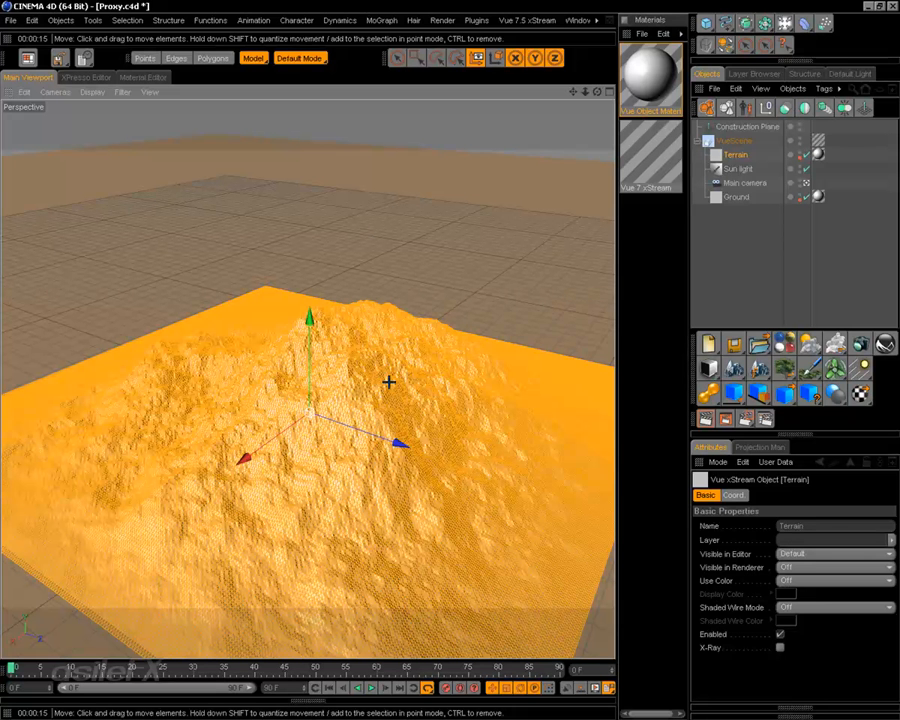
{"action": "scroll", "coordinate": [372, 384], "scroll_direction": "up", "scroll_amount": 5}
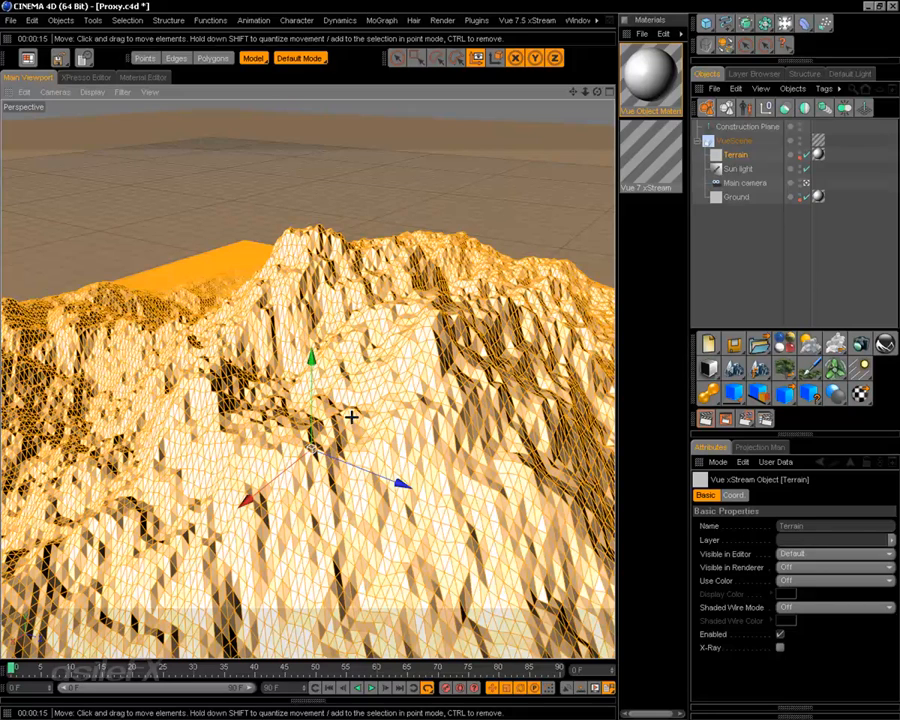
{"action": "left_click_drag", "start_coordinate": [381, 346], "coordinate": [378, 351], "text": "alt"}
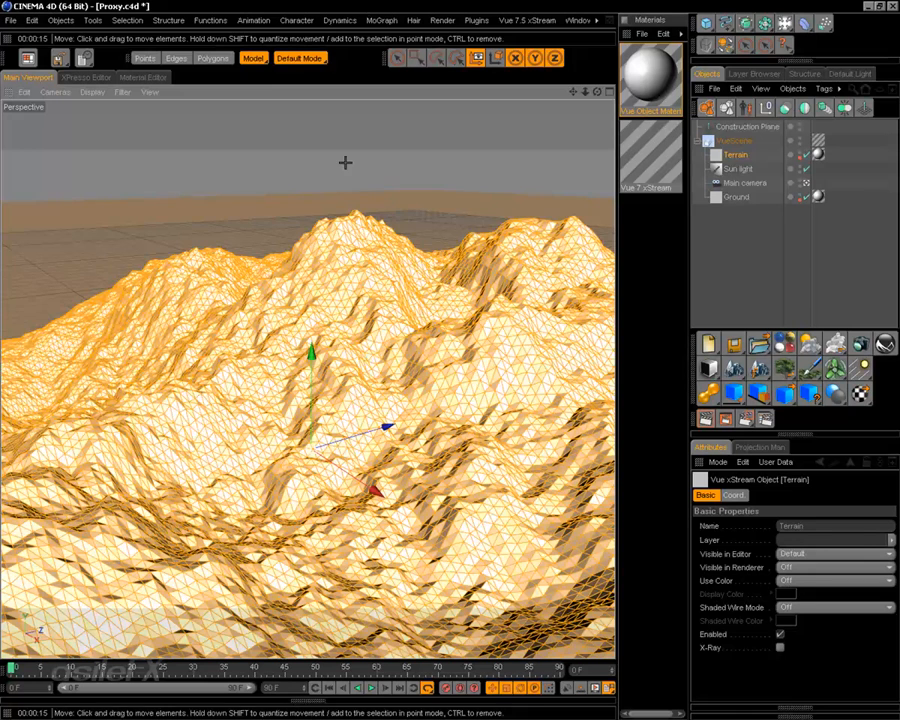
{"action": "scroll", "coordinate": [382, 419], "scroll_direction": "down", "scroll_amount": 4}
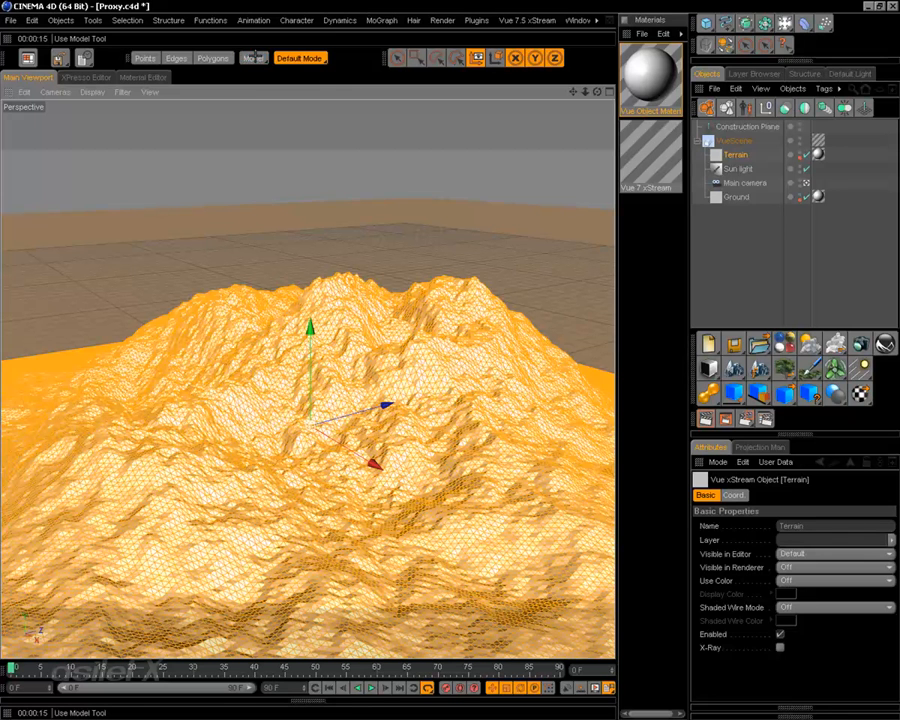
Try to scale the terrain proxy vertically by a factor of about 1.5 in Model mode.
{"action": "left_click_drag", "start_coordinate": [254, 58], "coordinate": [426, 362]}
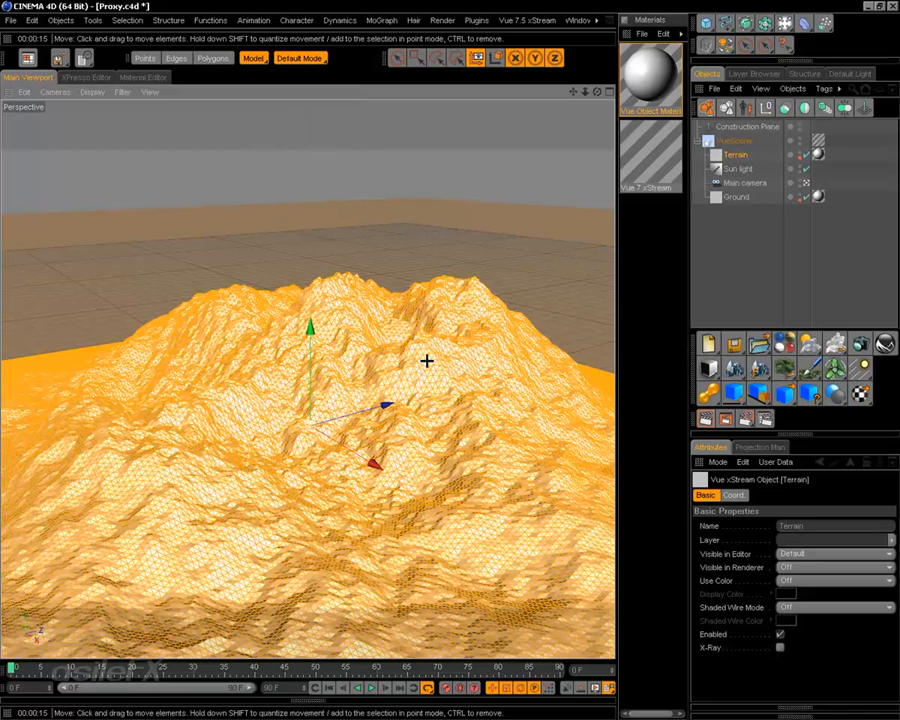
{"action": "key", "text": "t"}
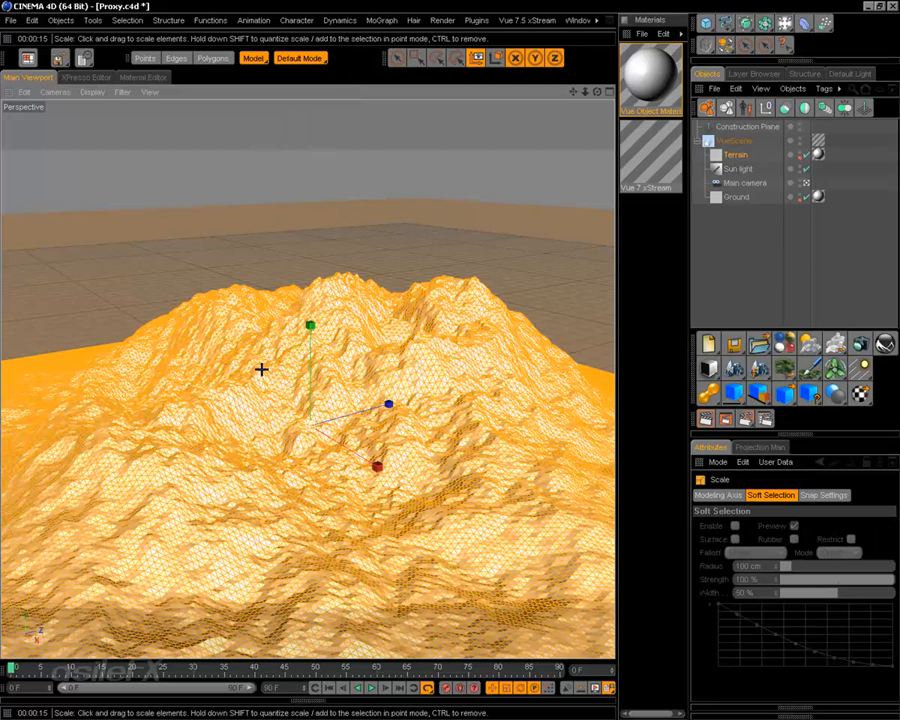
{"action": "left_click_drag", "start_coordinate": [310, 324], "coordinate": [311, 421]}
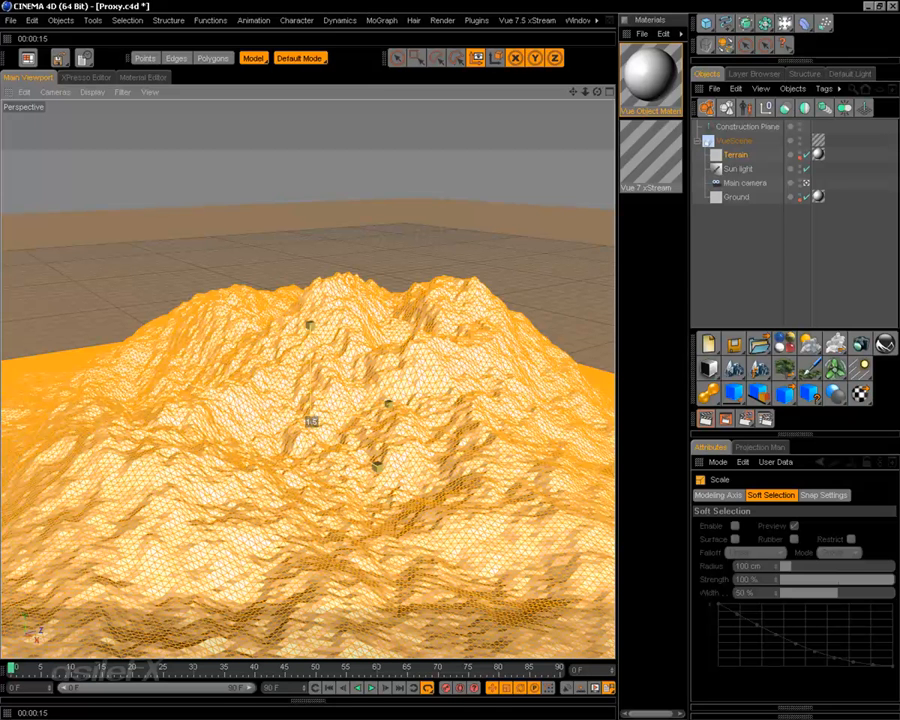
{"action": "left_click_drag", "start_coordinate": [311, 422], "coordinate": [311, 422]}
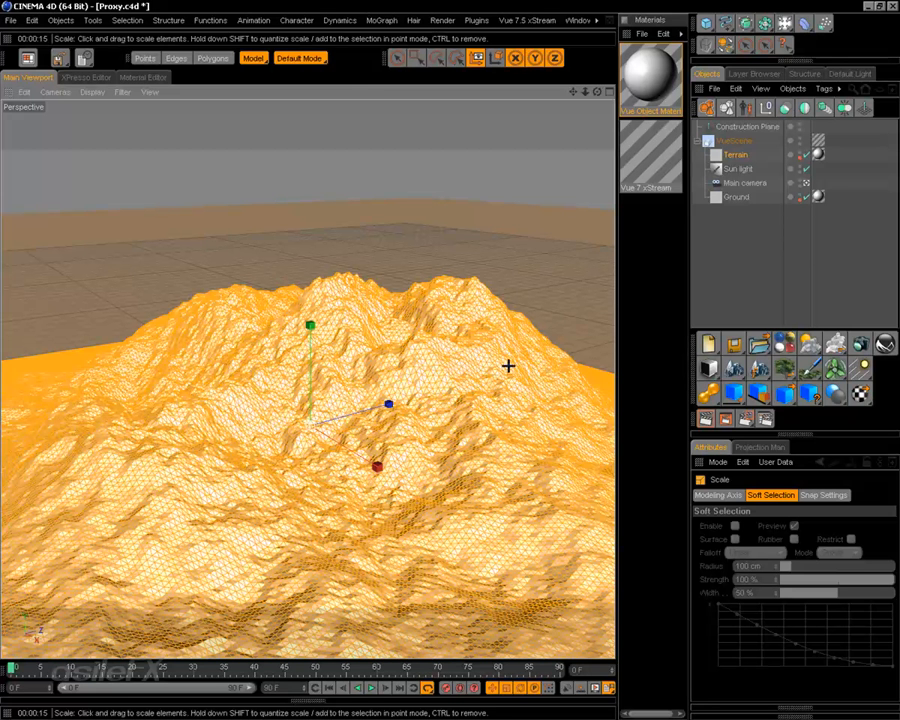
Switch to Object mode and test the terrain's vertical Scale handle, viewing the mesh more closely.
{"action": "left_click_drag", "start_coordinate": [253, 58], "coordinate": [293, 64]}
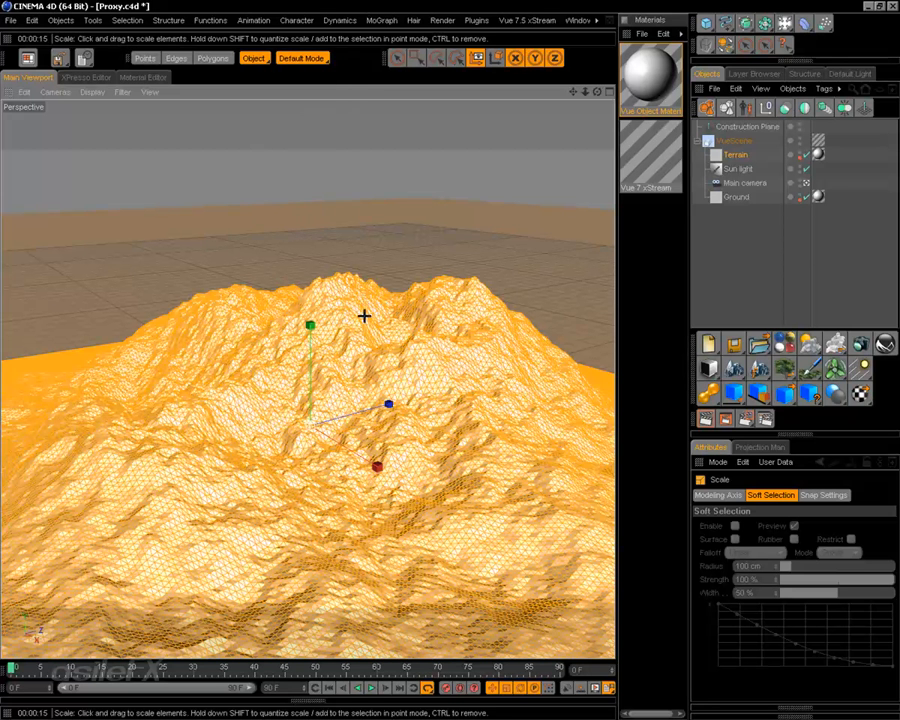
{"action": "left_click_drag", "start_coordinate": [315, 426], "coordinate": [313, 426]}
{"action": "left_click_drag", "start_coordinate": [311, 326], "coordinate": [306, 324]}
{"action": "left_click_drag", "start_coordinate": [482, 402], "coordinate": [455, 411], "text": "alt"}
{"action": "scroll", "coordinate": [455, 411], "scroll_direction": "up", "scroll_amount": 5}
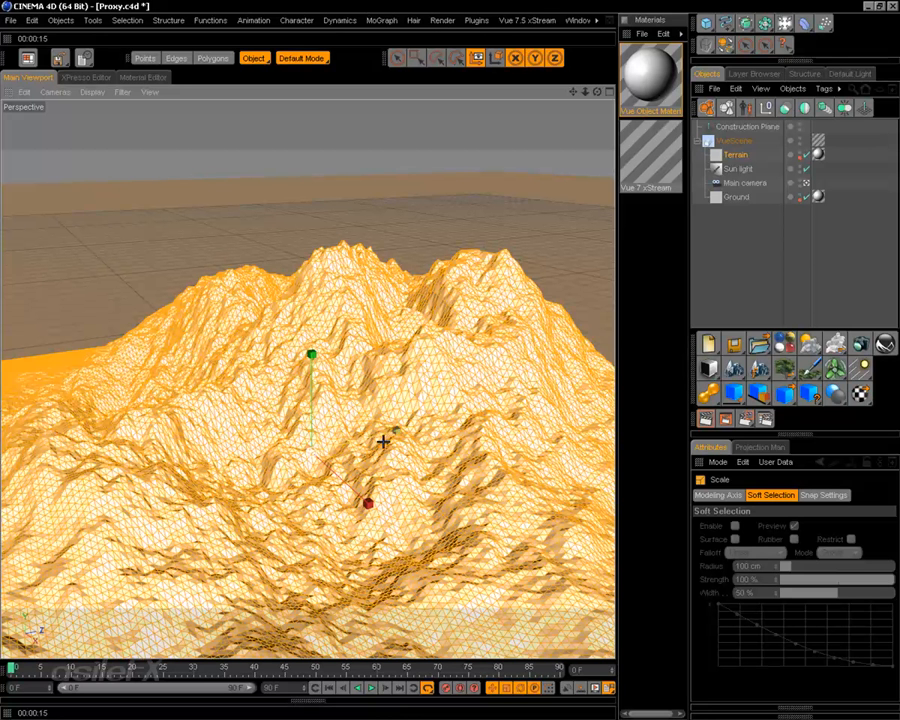
Compare the terrain's Move, Scale and Rotate handles, finishing with the Move tool active.
{"action": "key", "text": "e"}
{"action": "key", "text": "t"}
{"action": "key", "text": "r"}
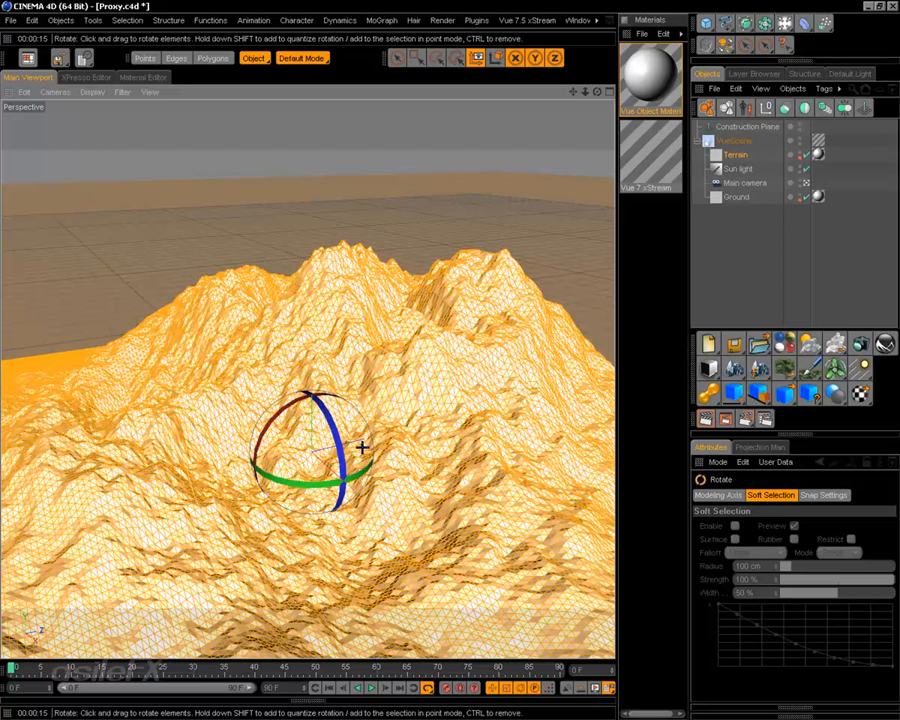
{"action": "key", "text": "e"}
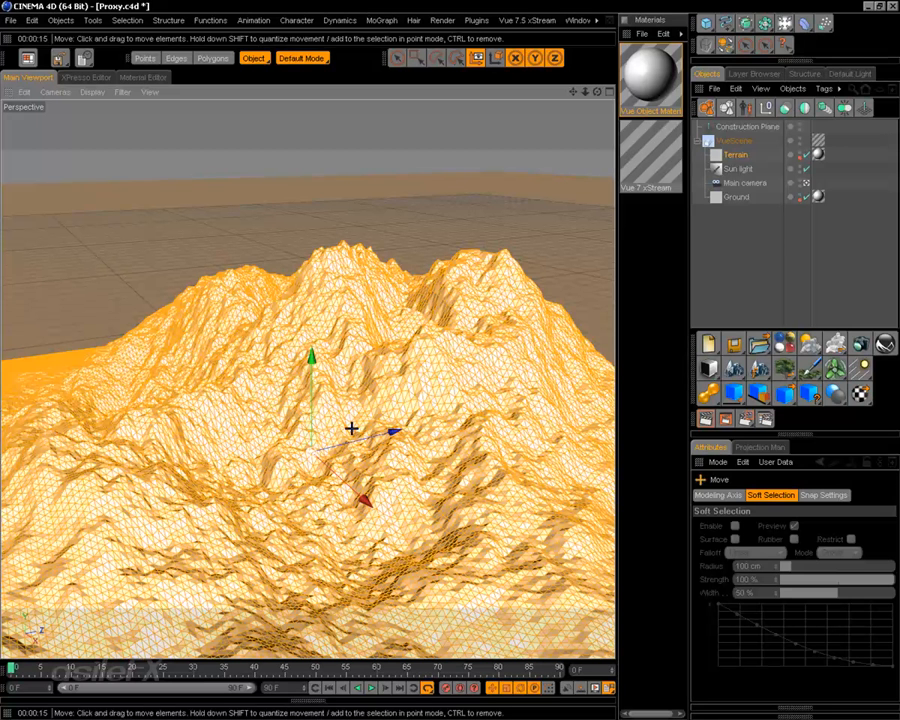
{"action": "key", "text": "r"}
{"action": "key", "text": "t"}
{"action": "key", "text": "e"}
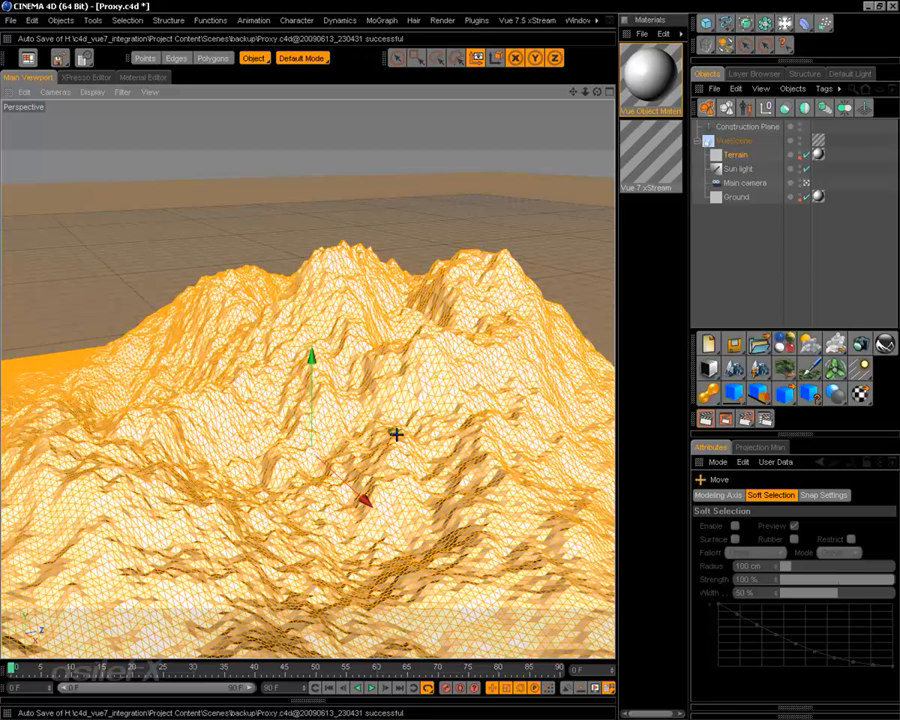
Frame the whole terrain from a distance and render the perspective view to check it.
{"action": "left_click_drag", "start_coordinate": [396, 434], "coordinate": [490, 360]}
{"action": "scroll", "coordinate": [380, 437], "scroll_direction": "down", "scroll_amount": 5}
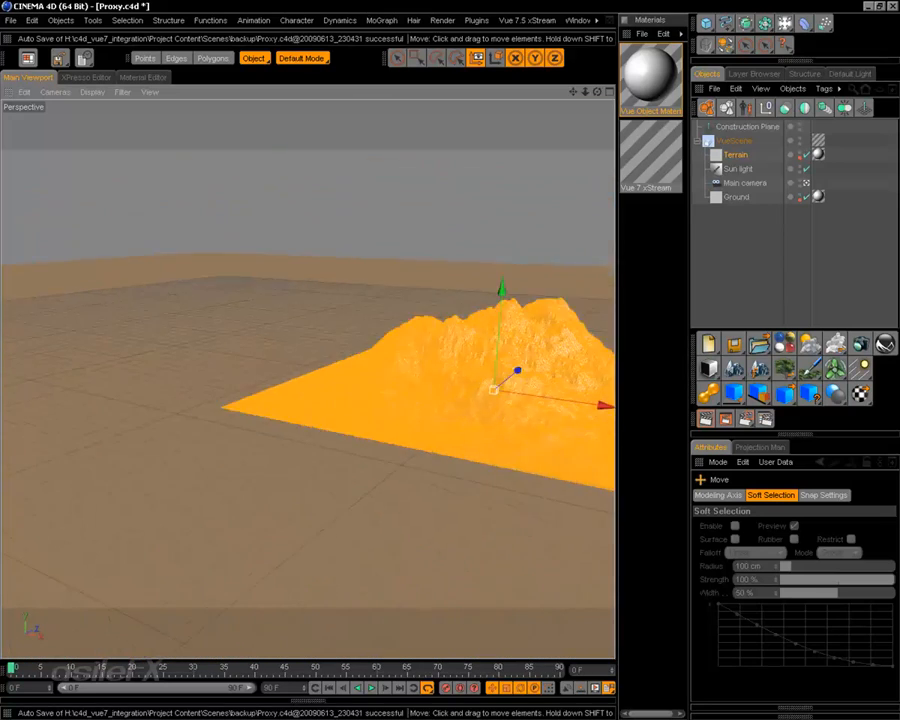
{"action": "middle_click_drag", "start_coordinate": [425, 393], "coordinate": [298, 397], "text": "alt"}
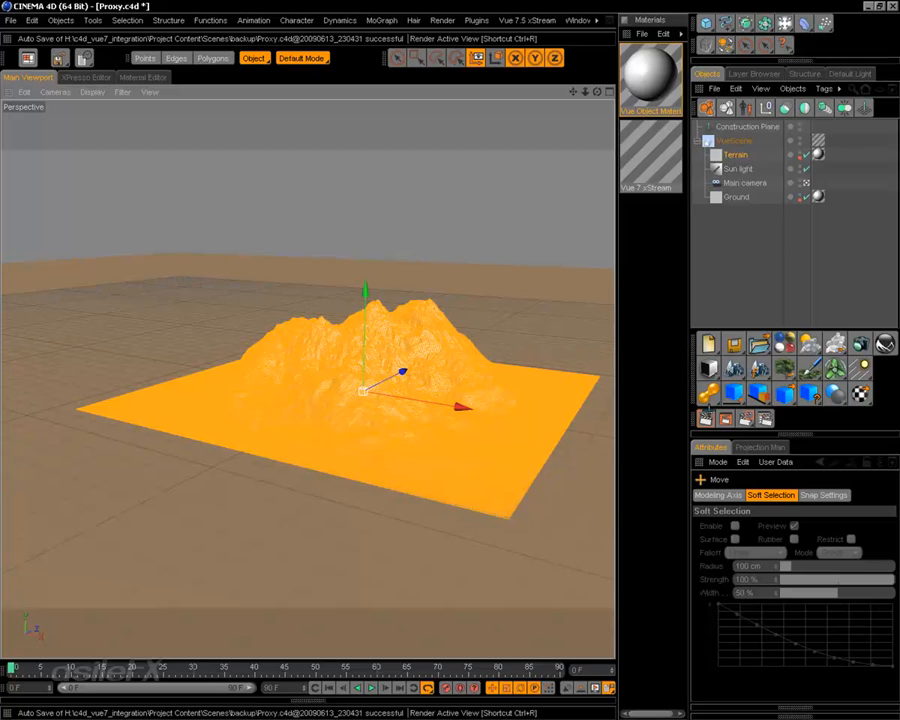
{"action": "left_click", "coordinate": [710, 419]}
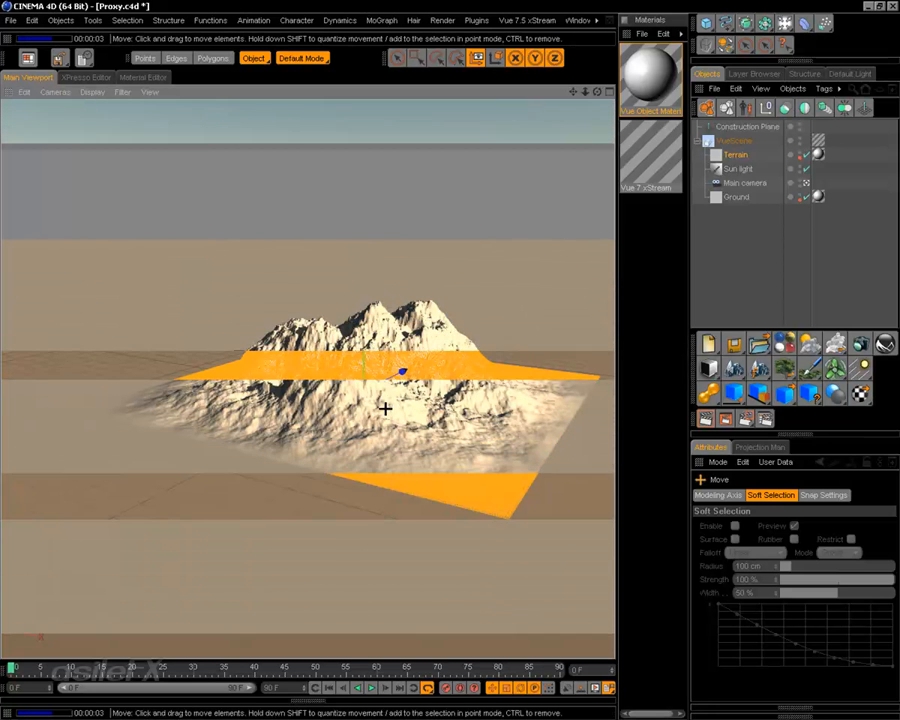
{"action": "left_click", "coordinate": [382, 382]}
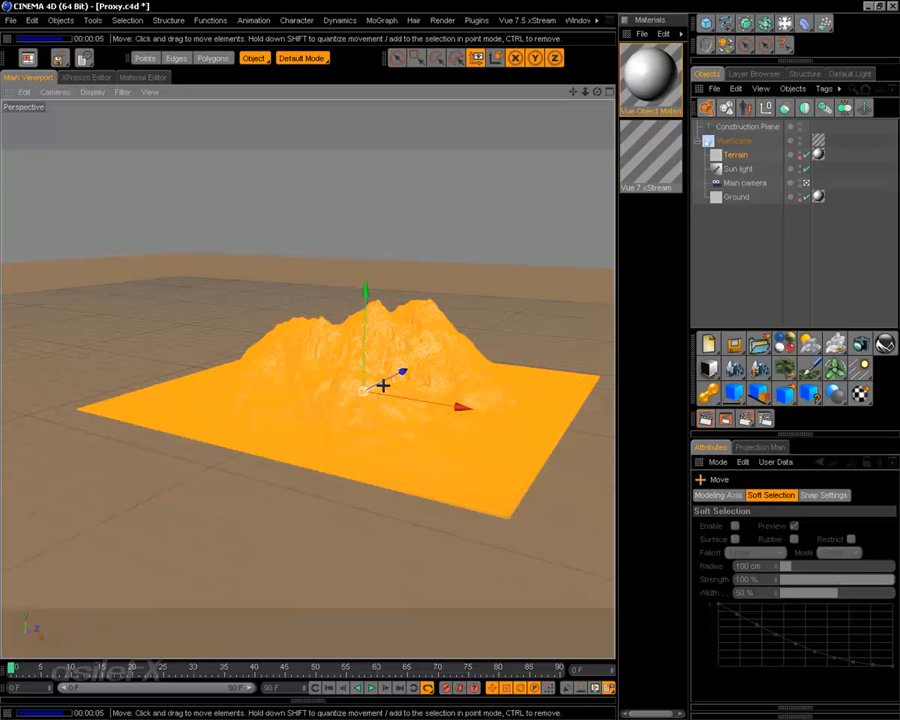
Scale the terrain down vertically until it is nearly flat and render the view to check the result.
{"action": "key", "text": "t"}
{"action": "left_click_drag", "start_coordinate": [360, 367], "coordinate": [360, 390]}
{"action": "left_click_drag", "start_coordinate": [364, 320], "coordinate": [364, 390]}
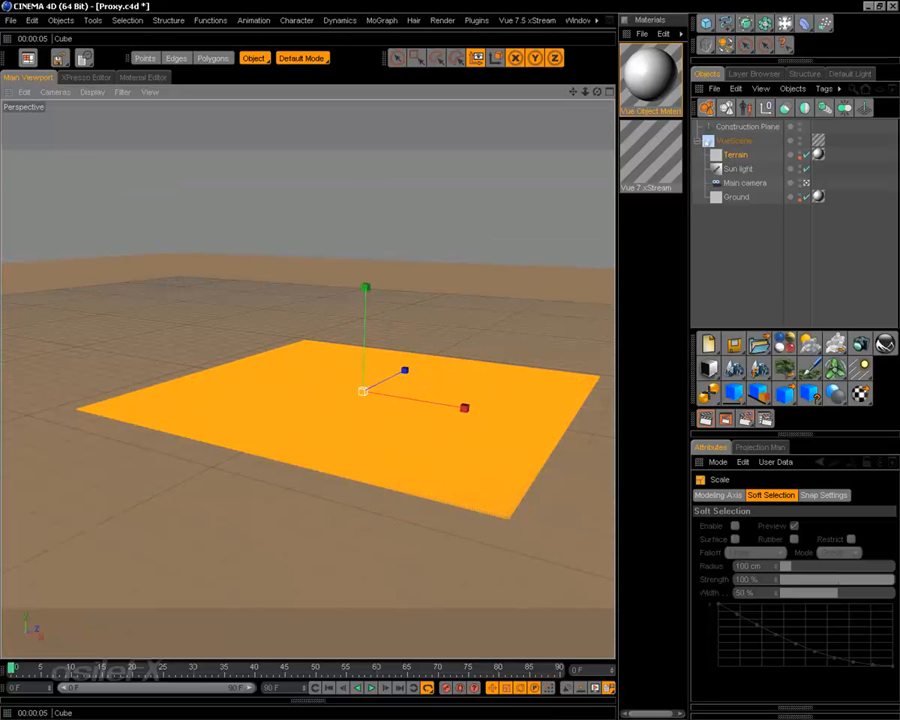
{"action": "left_click", "coordinate": [706, 418]}
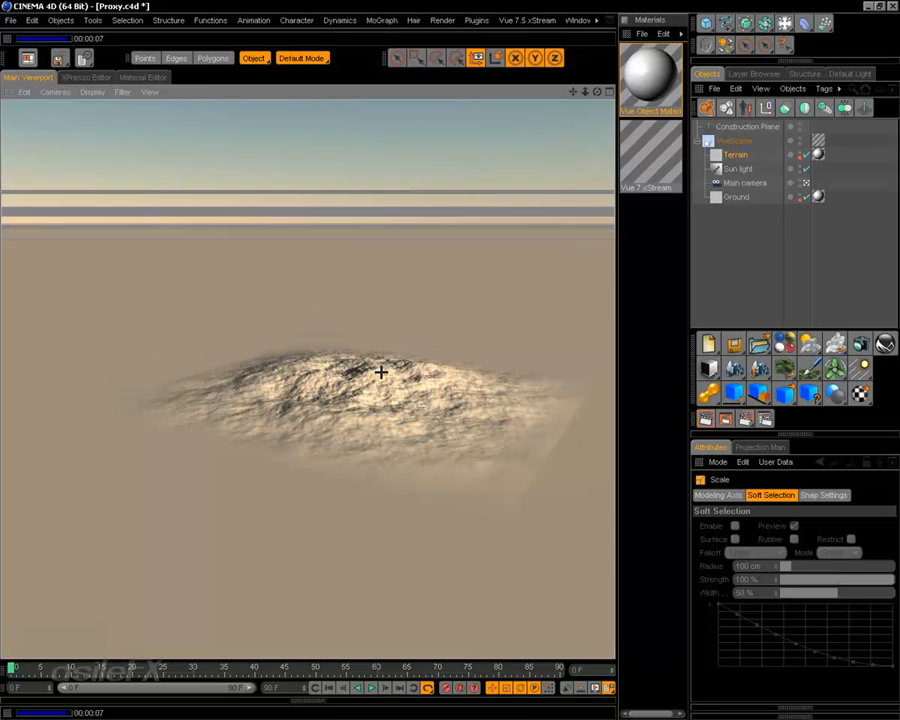
{"action": "left_click", "coordinate": [385, 364]}
Scale the terrain back up vertically by a factor of about 3.3 and examine its proxy mesh up close.
{"action": "left_click_drag", "start_coordinate": [366, 304], "coordinate": [366, 298]}
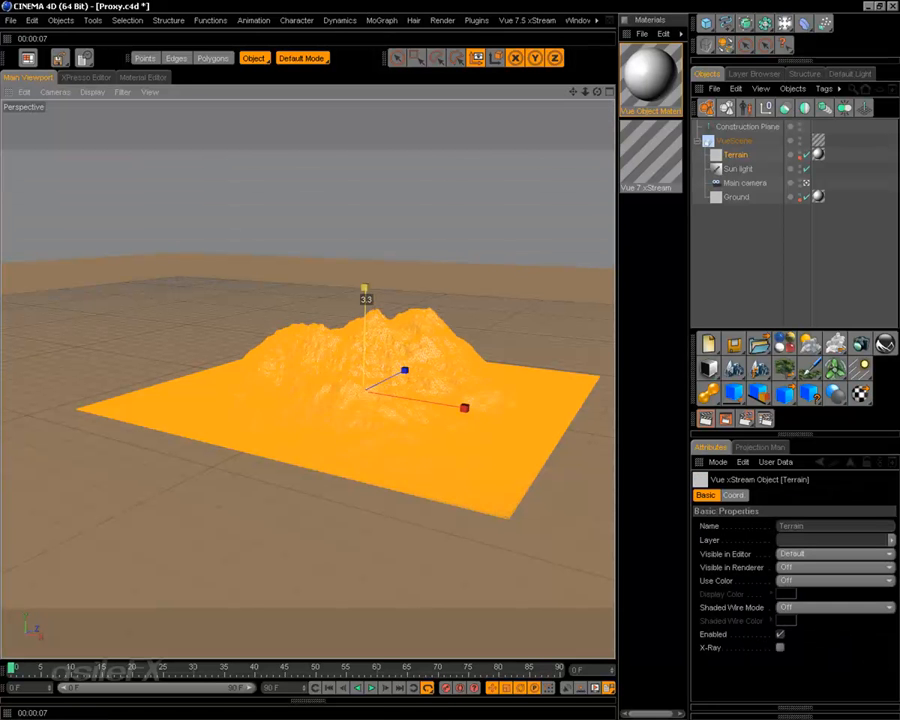
{"action": "scroll", "coordinate": [400, 383], "scroll_direction": "up", "scroll_amount": 6}
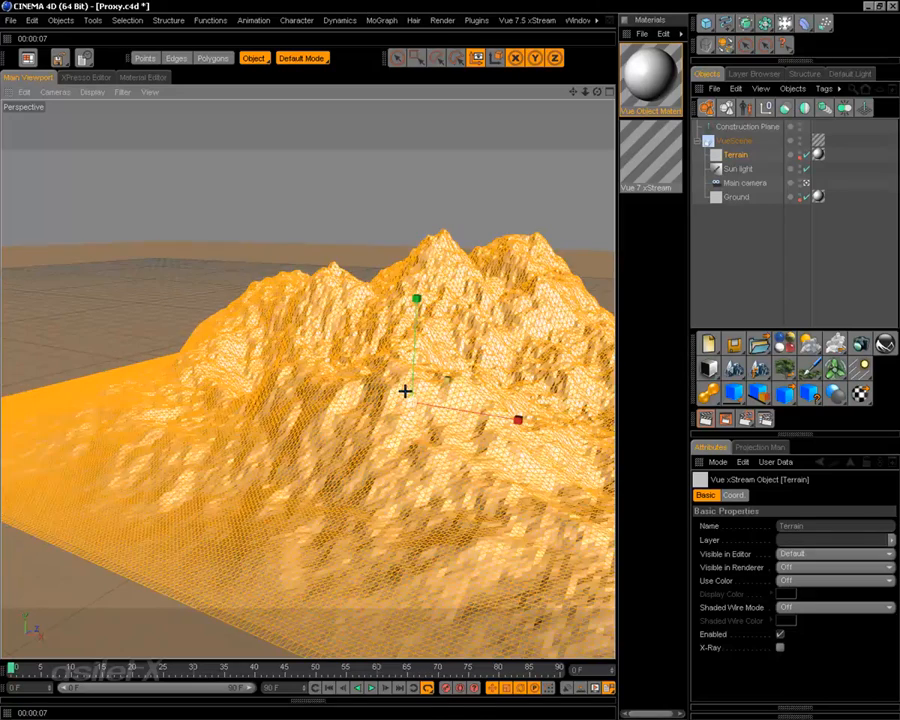
{"action": "left_click_drag", "start_coordinate": [432, 466], "coordinate": [426, 438], "text": "alt"}
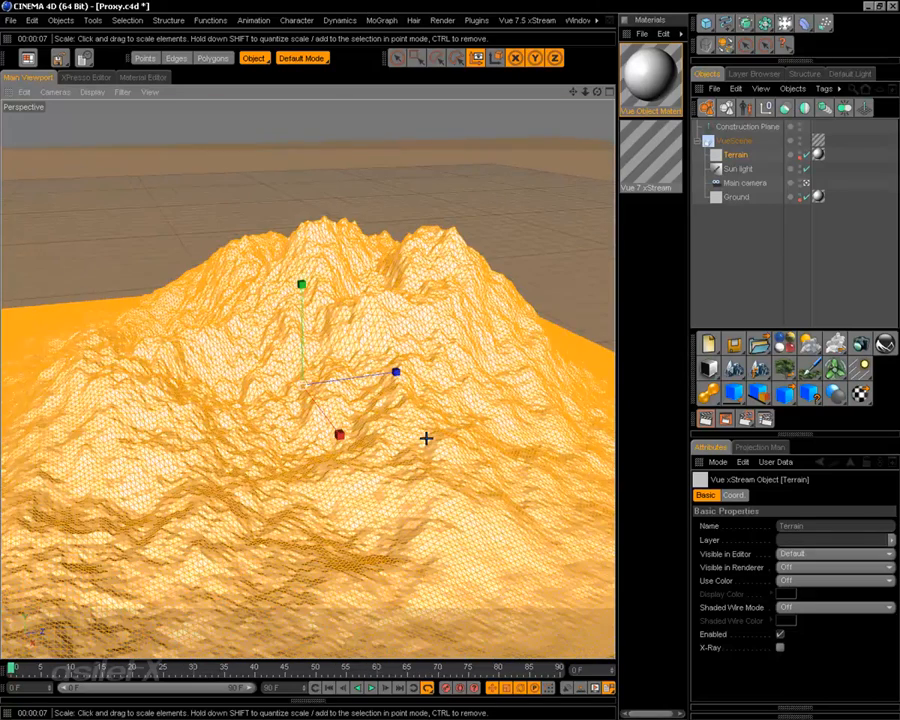
{"action": "scroll", "coordinate": [528, 404], "scroll_direction": "up", "scroll_amount": 2}
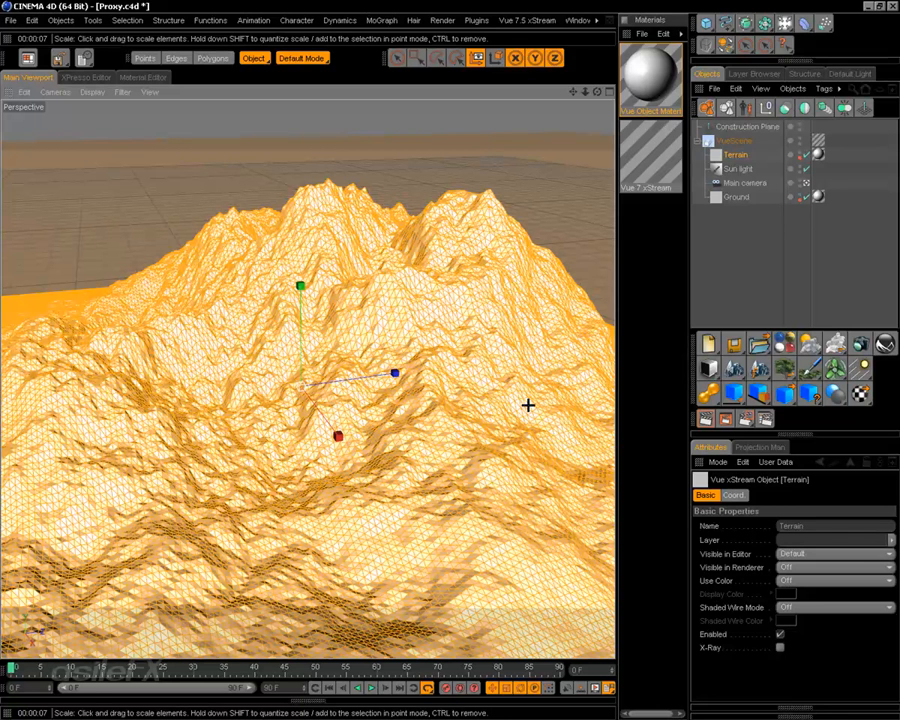
{"action": "left_click", "coordinate": [805, 22]}
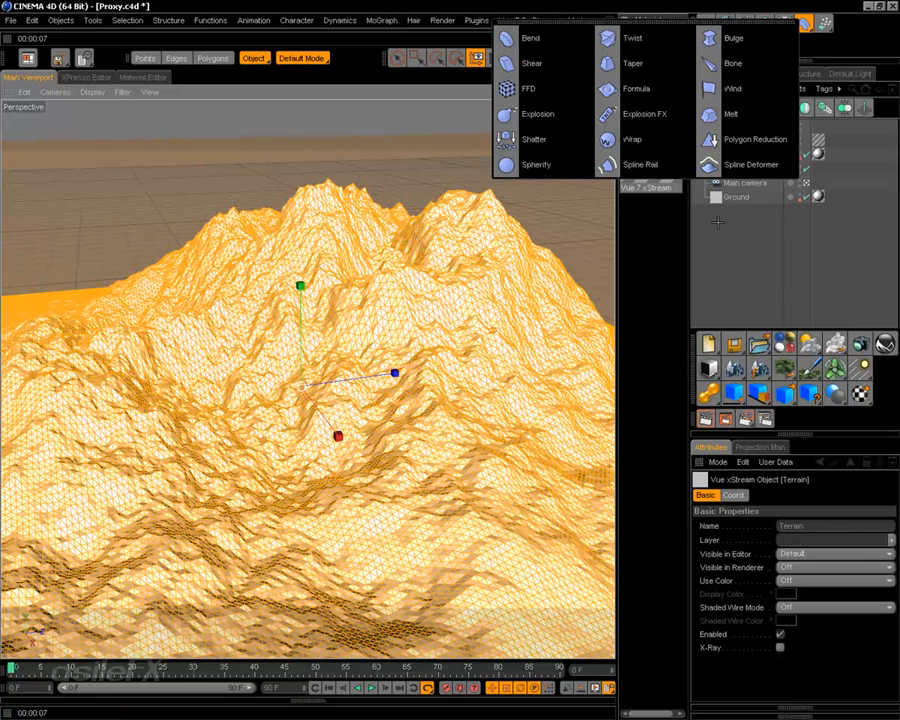
{"action": "left_click", "coordinate": [780, 293]}
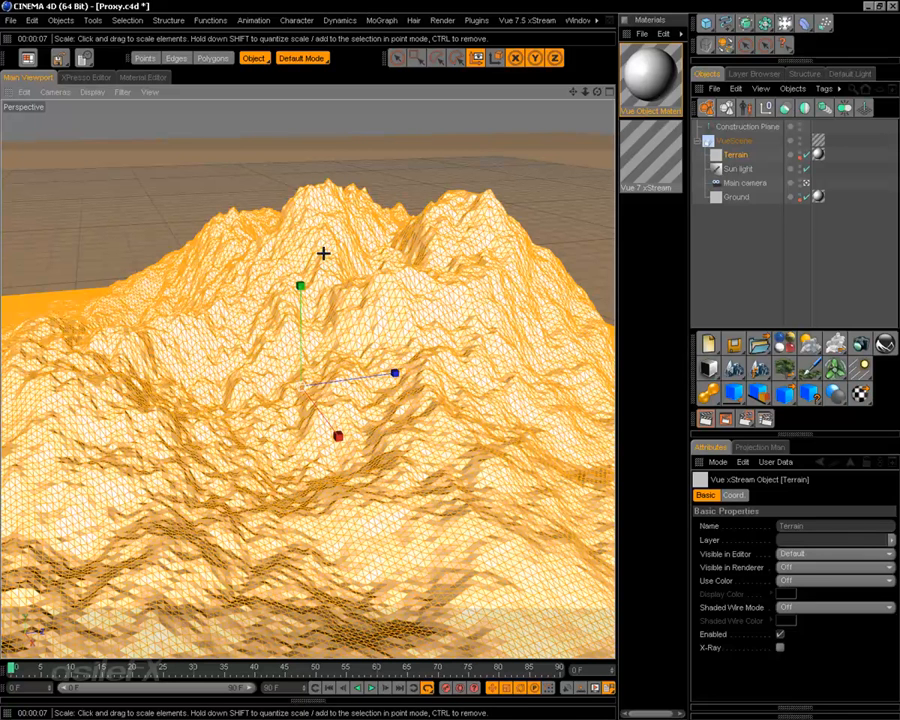
{"action": "right_click", "coordinate": [338, 289]}
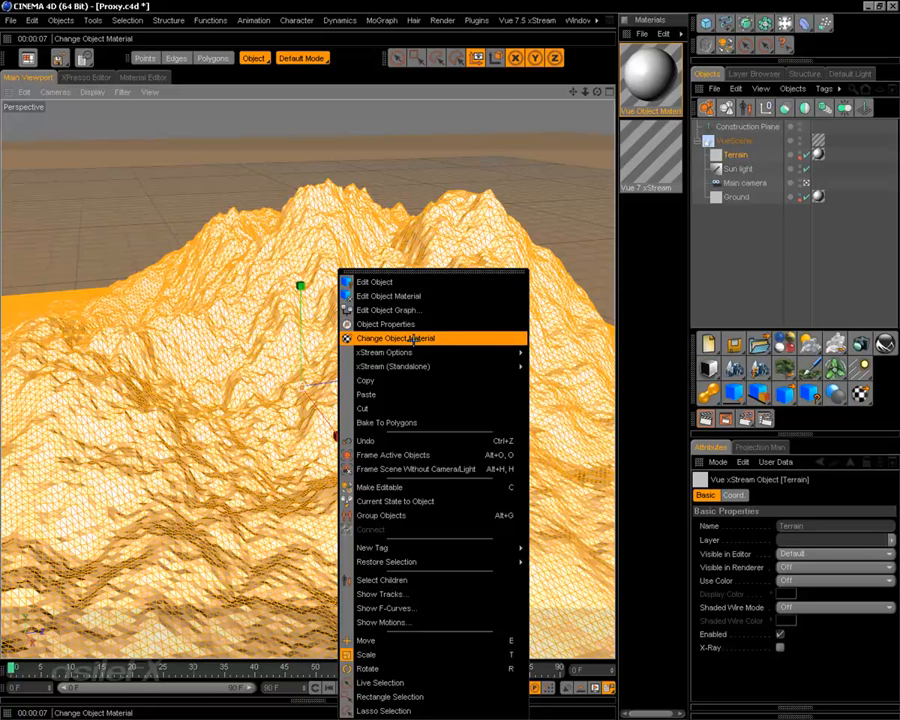
{"action": "left_click", "coordinate": [510, 20]}
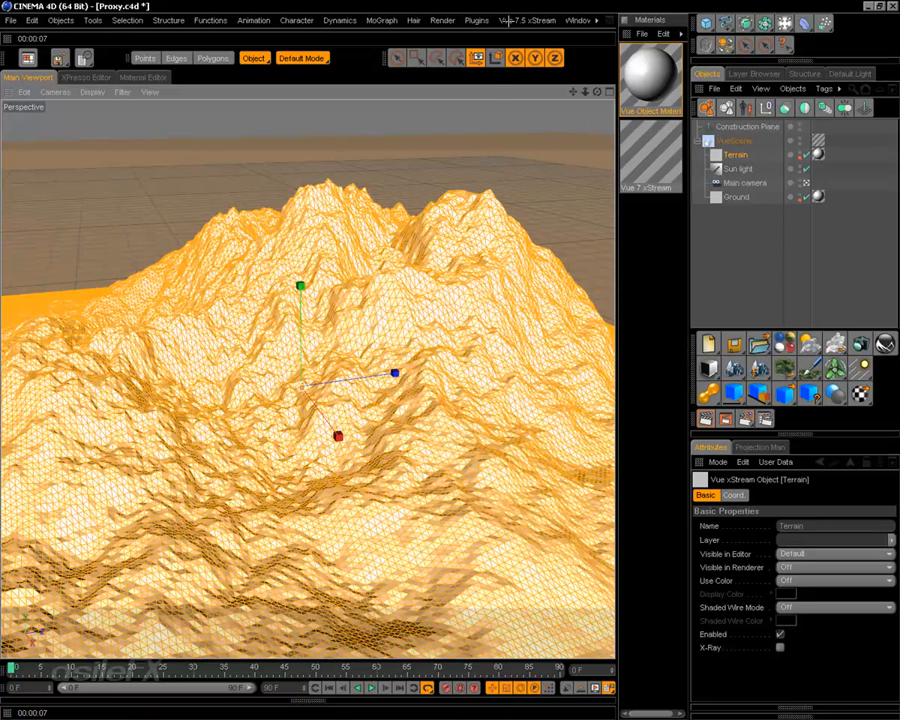
{"action": "left_click", "coordinate": [510, 20]}
{"action": "mouse_move", "coordinate": [537, 45]}
{"action": "mouse_move", "coordinate": [528, 71]}
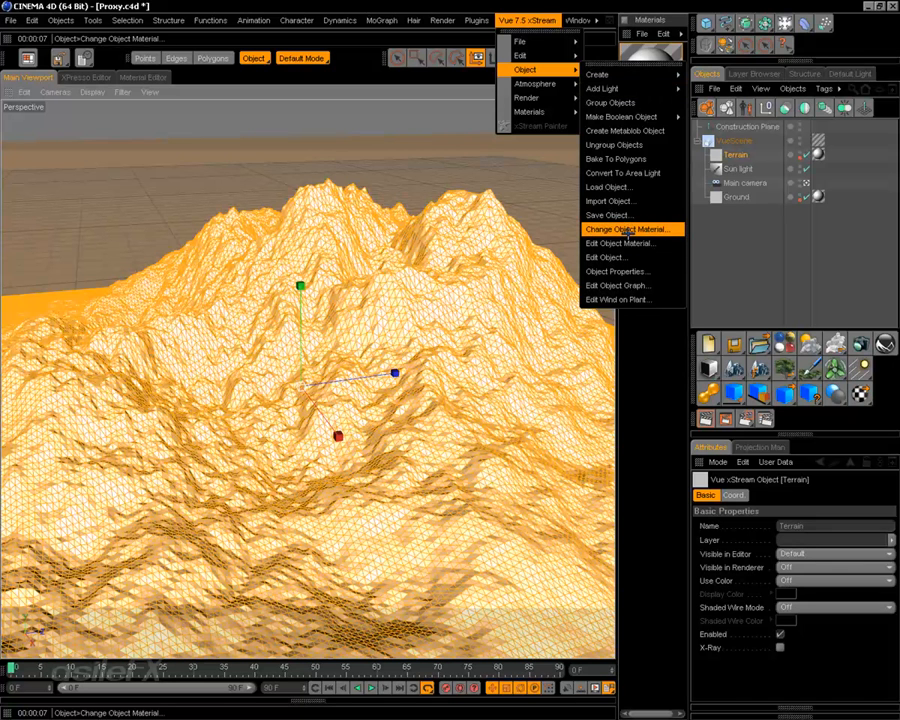
{"action": "left_click", "coordinate": [627, 231]}
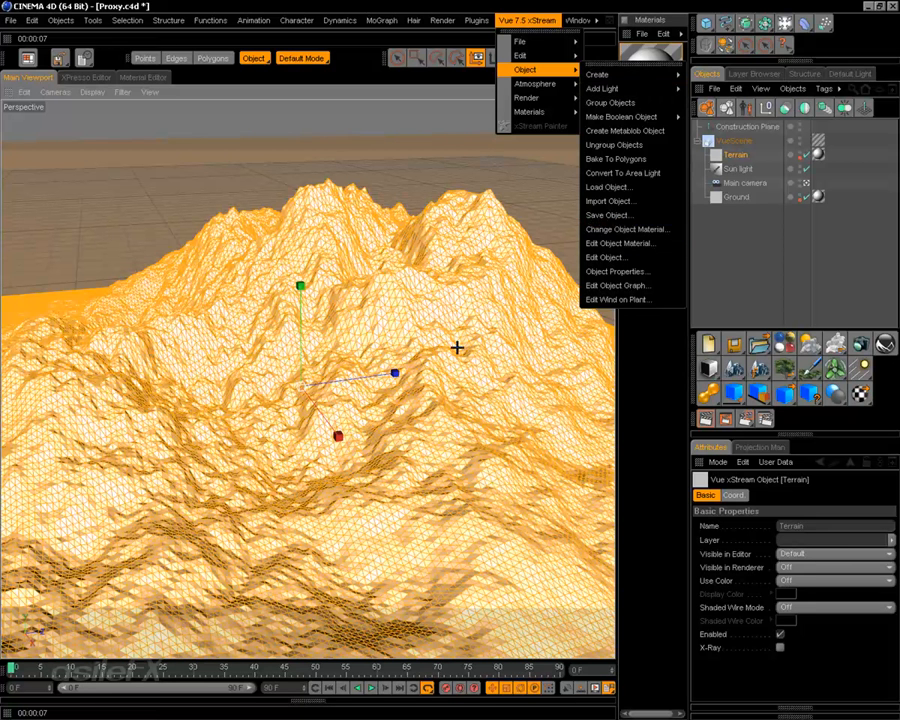
Change the terrain's material to Gray Mountain Rocks from the Landscapes collection.
{"action": "right_click", "coordinate": [455, 308]}
{"action": "left_click", "coordinate": [515, 338]}
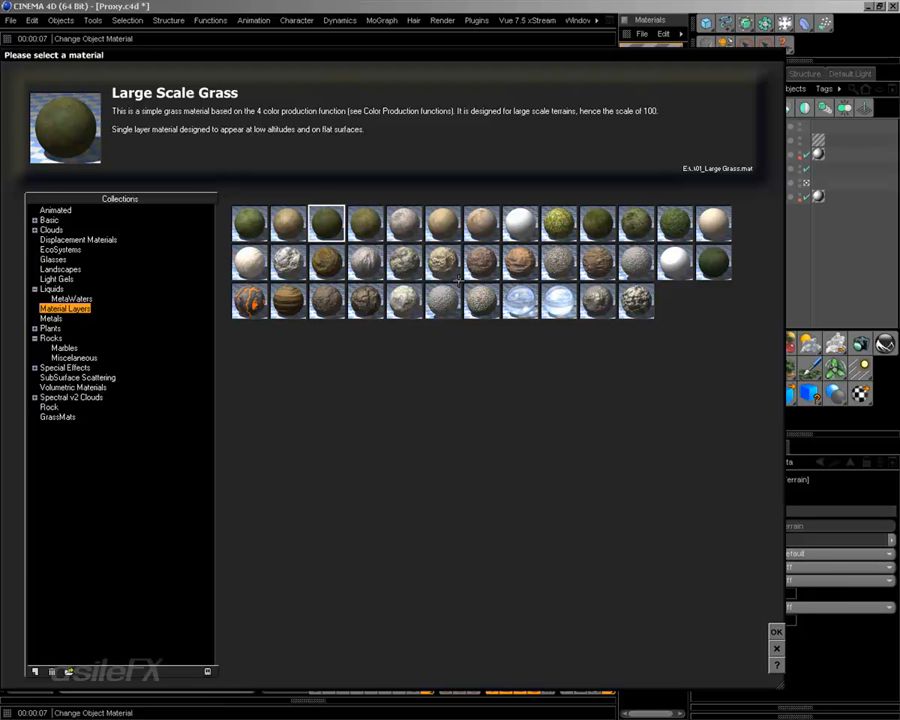
{"action": "left_click", "coordinate": [70, 278]}
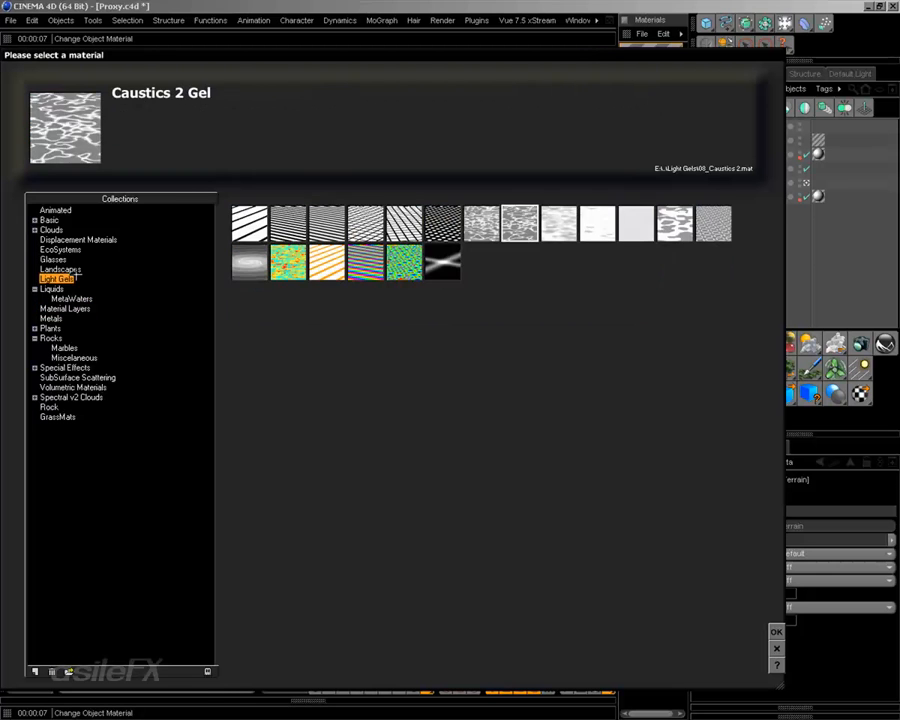
{"action": "left_click", "coordinate": [73, 270]}
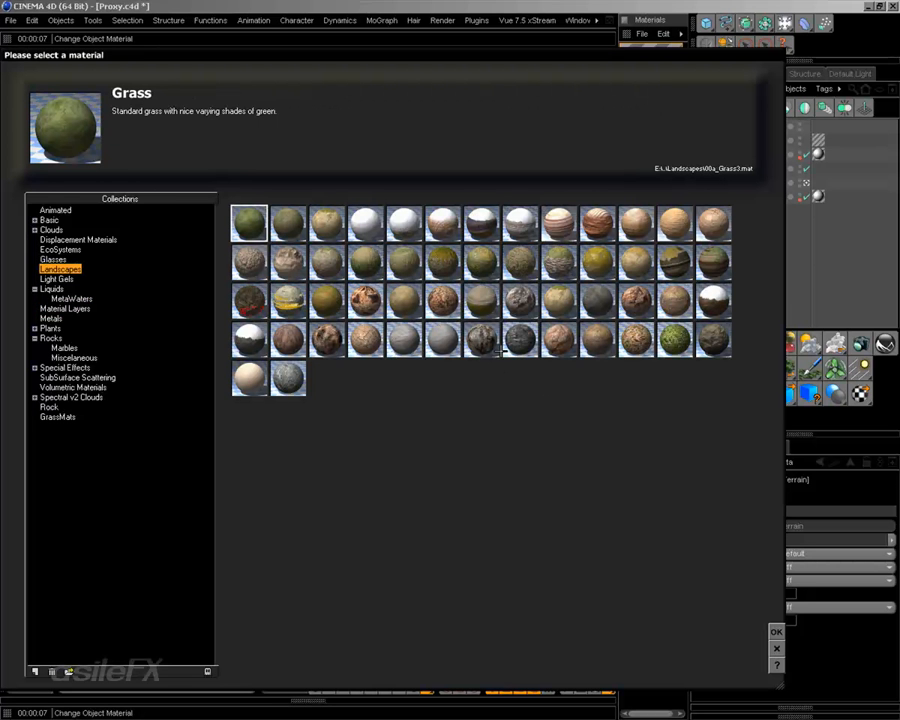
{"action": "left_click", "coordinate": [483, 340]}
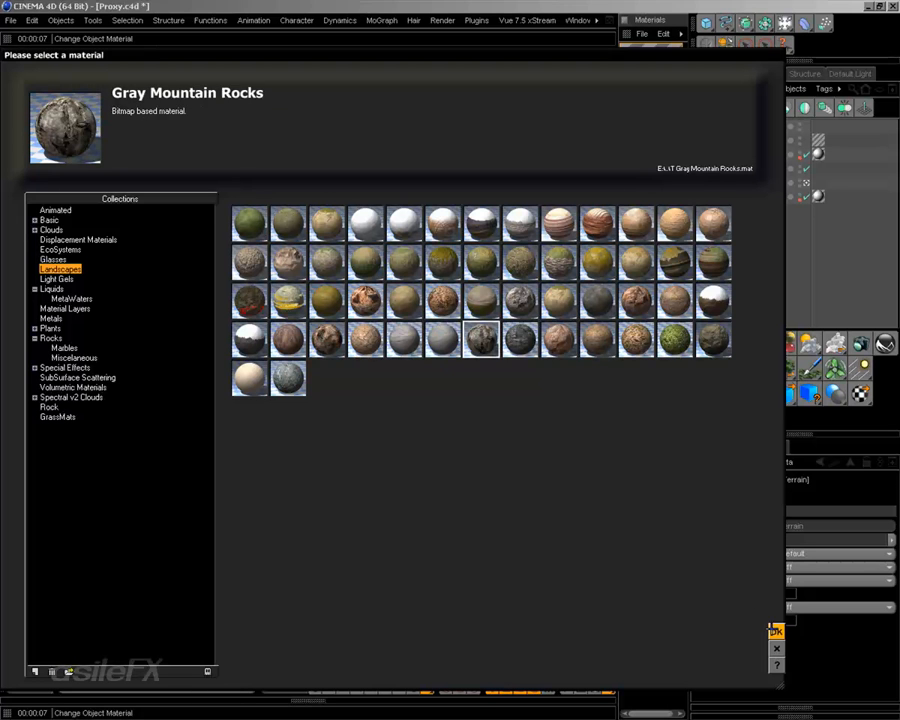
{"action": "left_click", "coordinate": [776, 632]}
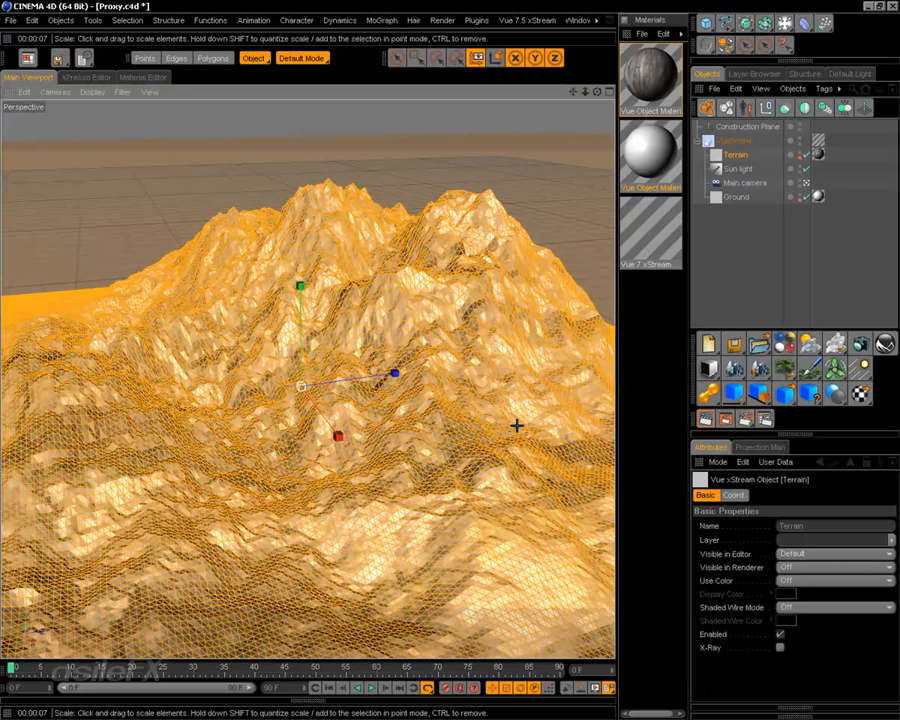
Review the viewport display options and examine the rock-textured terrain proxy from another side with the terrain deselected.
{"action": "left_click", "coordinate": [763, 233]}
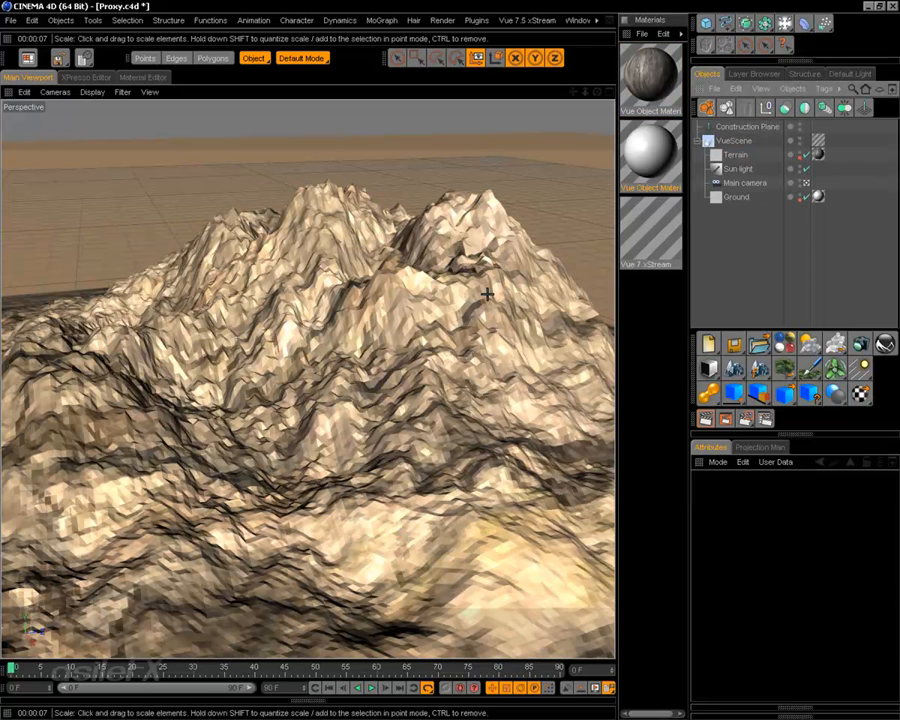
{"action": "left_click", "coordinate": [94, 92]}
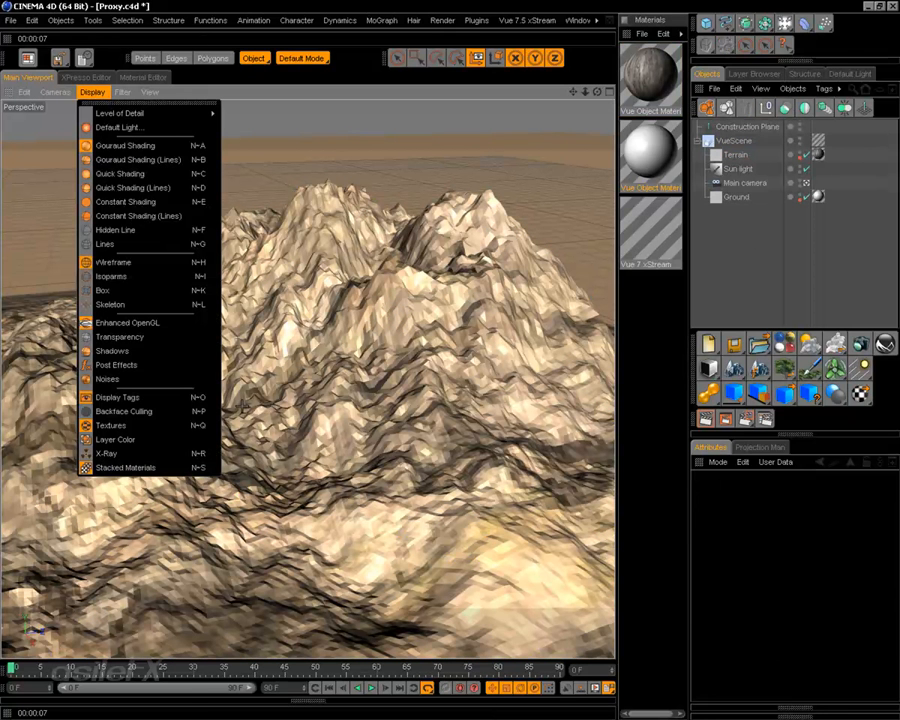
{"action": "left_click", "coordinate": [161, 337]}
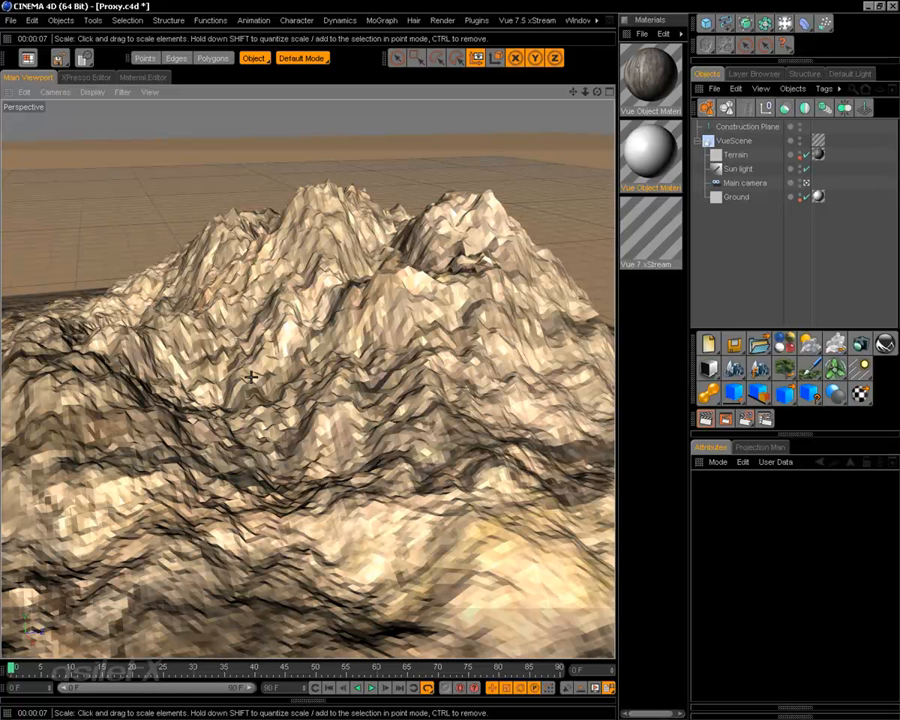
{"action": "left_click_drag", "start_coordinate": [251, 376], "coordinate": [171, 189], "text": "alt"}
{"action": "left_click", "coordinate": [281, 361]}
{"action": "mouse_move", "coordinate": [195, 333]}
{"action": "left_mouse_down", "text": "alt"}
{"action": "mouse_move", "coordinate": [290, 350]}
{"action": "mouse_move", "coordinate": [310, 325]}
{"action": "mouse_move", "coordinate": [205, 345]}
{"action": "left_mouse_up", "text": "alt"}
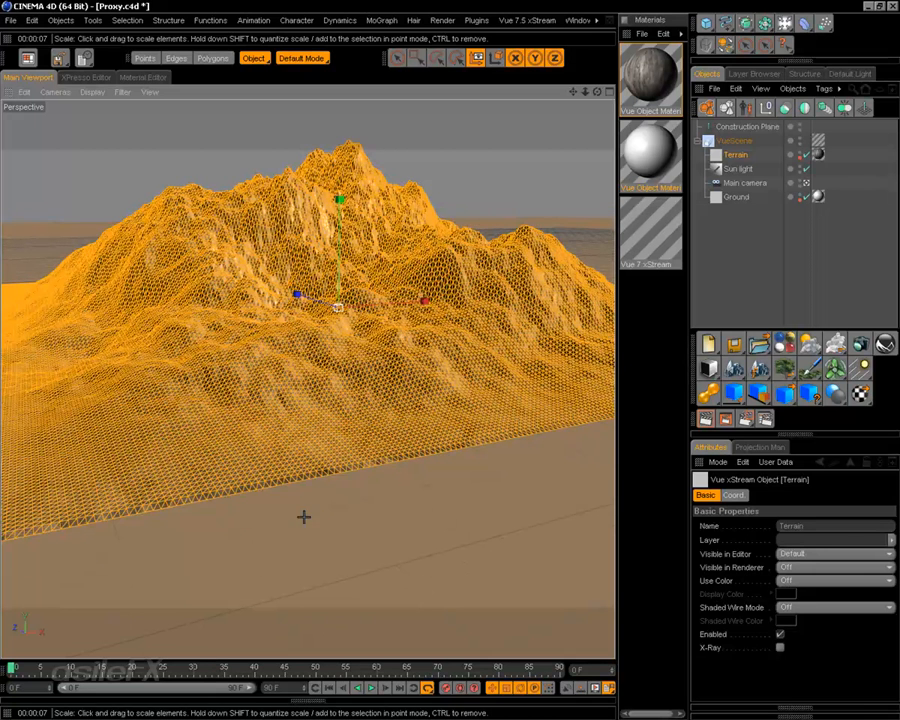
{"action": "left_click", "coordinate": [433, 510]}
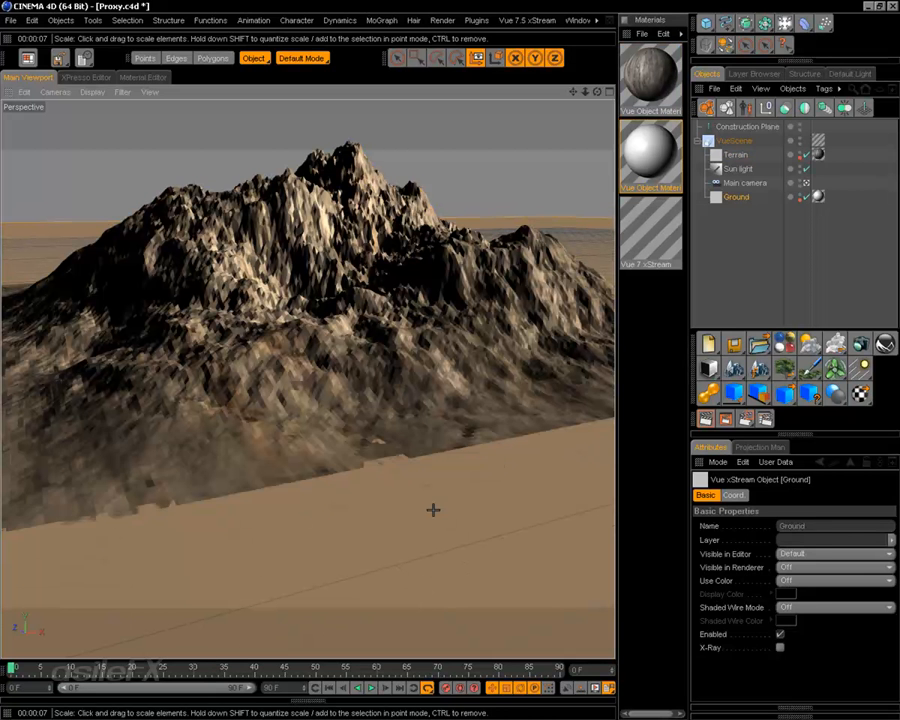
Deselect the ground, compare the Vue object materials' previews and examine the textured terrain proxy up close and from above.
{"action": "left_click", "coordinate": [782, 202]}
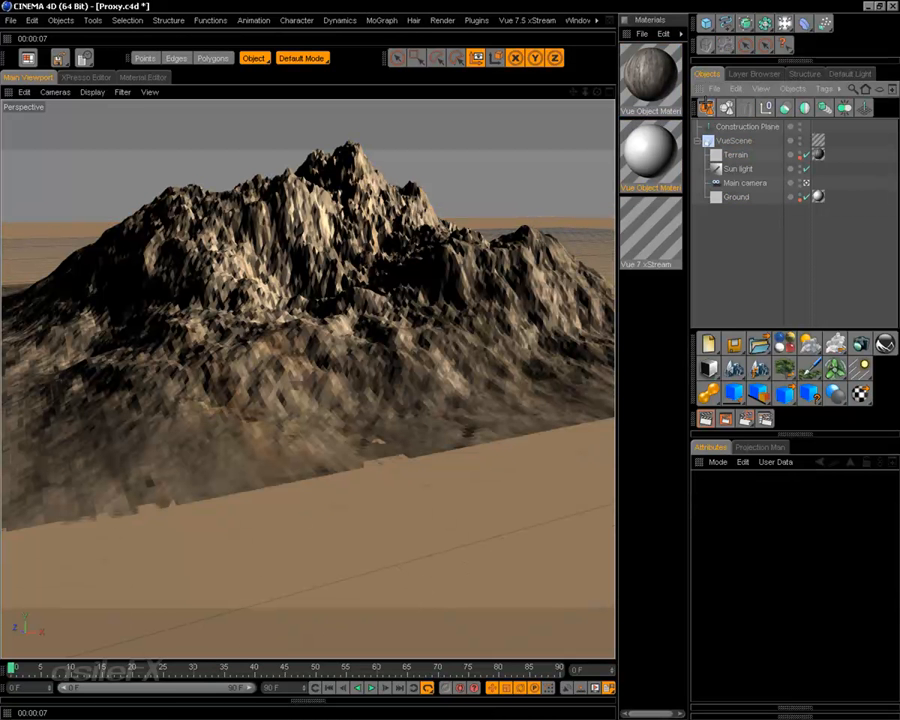
{"action": "left_click", "coordinate": [659, 80]}
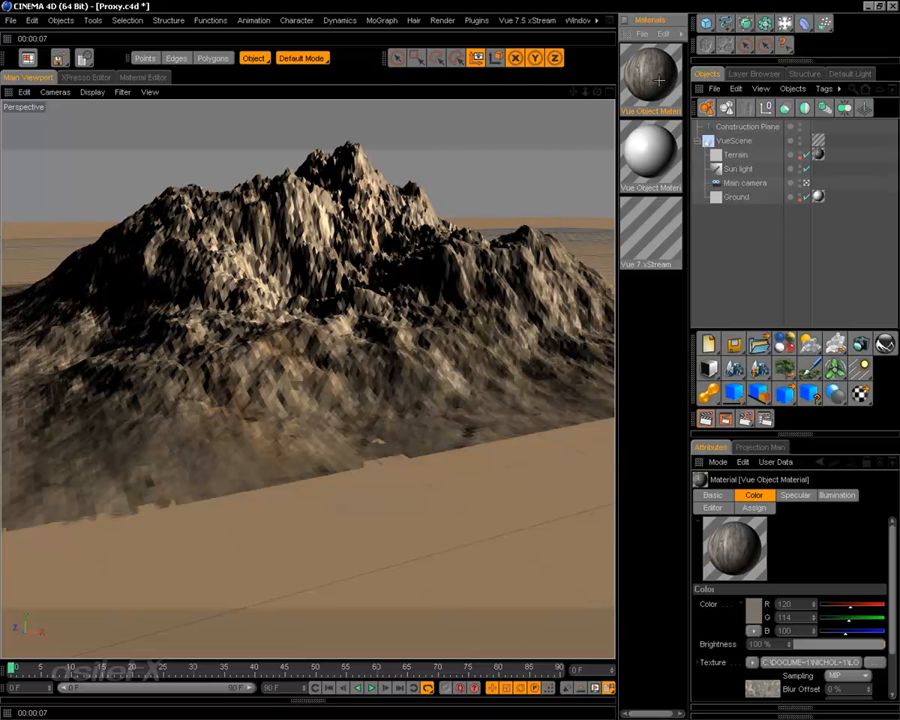
{"action": "left_click", "coordinate": [646, 158]}
{"action": "left_click", "coordinate": [653, 97]}
{"action": "mouse_move", "coordinate": [481, 264]}
{"action": "left_mouse_down", "text": "alt"}
{"action": "mouse_move", "coordinate": [432, 306]}
{"action": "mouse_move", "coordinate": [455, 280]}
{"action": "mouse_move", "coordinate": [370, 285]}
{"action": "mouse_move", "coordinate": [374, 297]}
{"action": "mouse_move", "coordinate": [510, 288]}
{"action": "mouse_move", "coordinate": [484, 285]}
{"action": "left_mouse_up", "text": "alt"}
{"action": "right_click_drag", "start_coordinate": [481, 264], "coordinate": [535, 264], "text": "alt"}
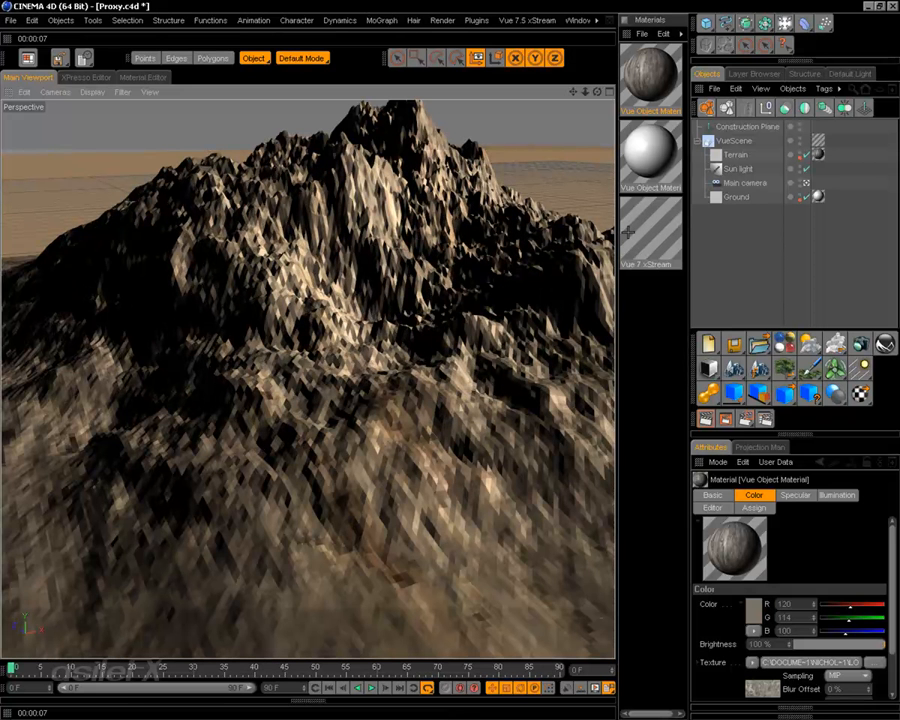
{"action": "scroll", "coordinate": [344, 416], "scroll_direction": "down", "scroll_amount": 6}
{"action": "scroll", "coordinate": [344, 416], "scroll_direction": "up", "scroll_amount": 3}
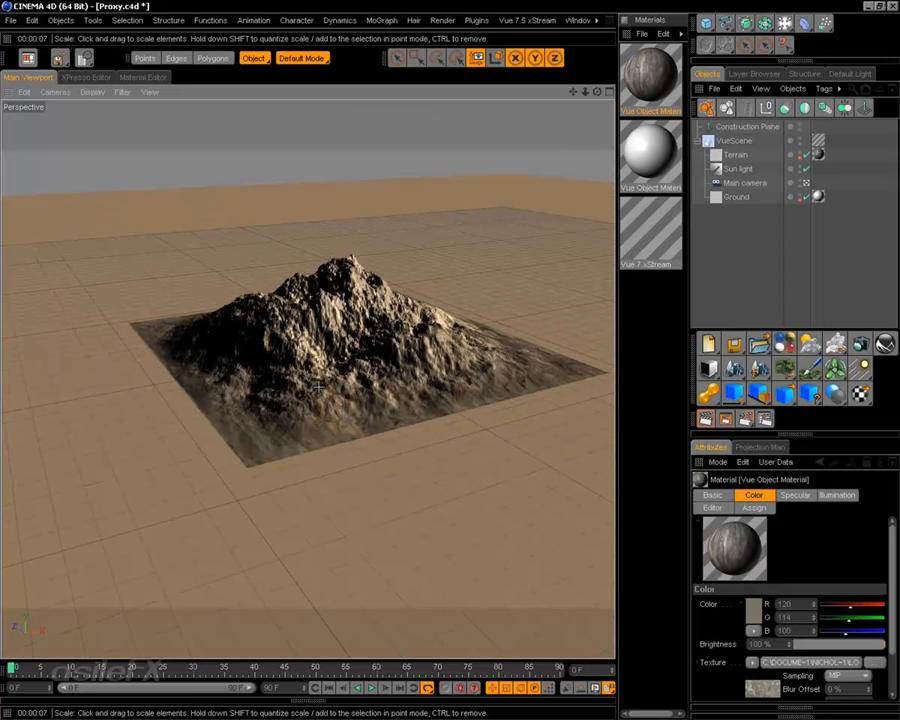
{"action": "left_click_drag", "start_coordinate": [415, 308], "coordinate": [364, 420], "text": "alt"}
{"action": "middle_click_drag", "start_coordinate": [419, 304], "coordinate": [364, 442], "text": "alt"}
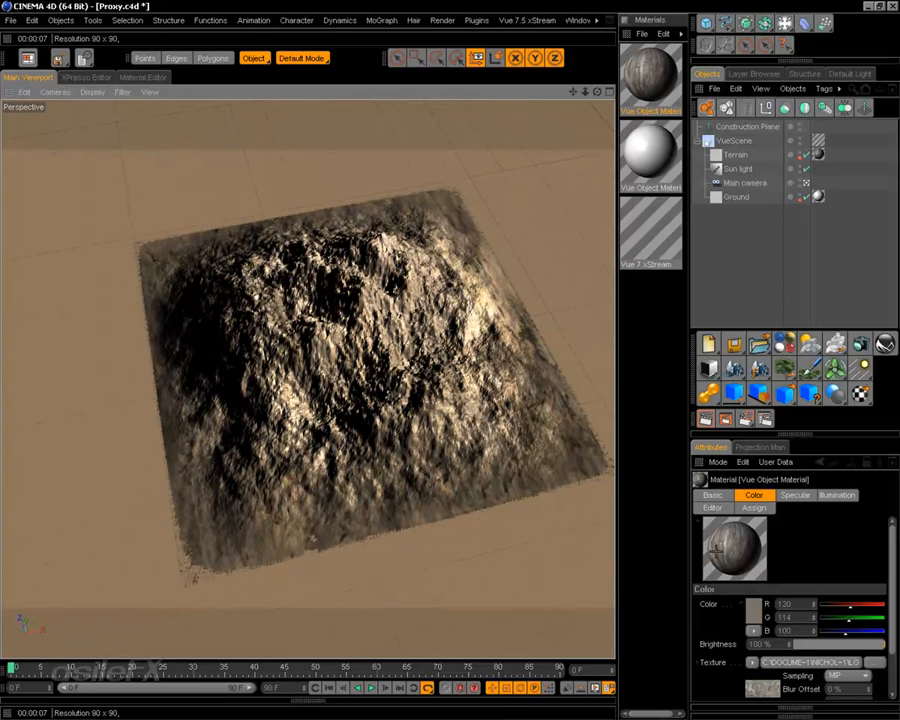
Inspect the terrain material's color properties and browse the folder holding its texture image without choosing another file.
{"action": "left_click_drag", "start_coordinate": [892, 592], "coordinate": [892, 640]}
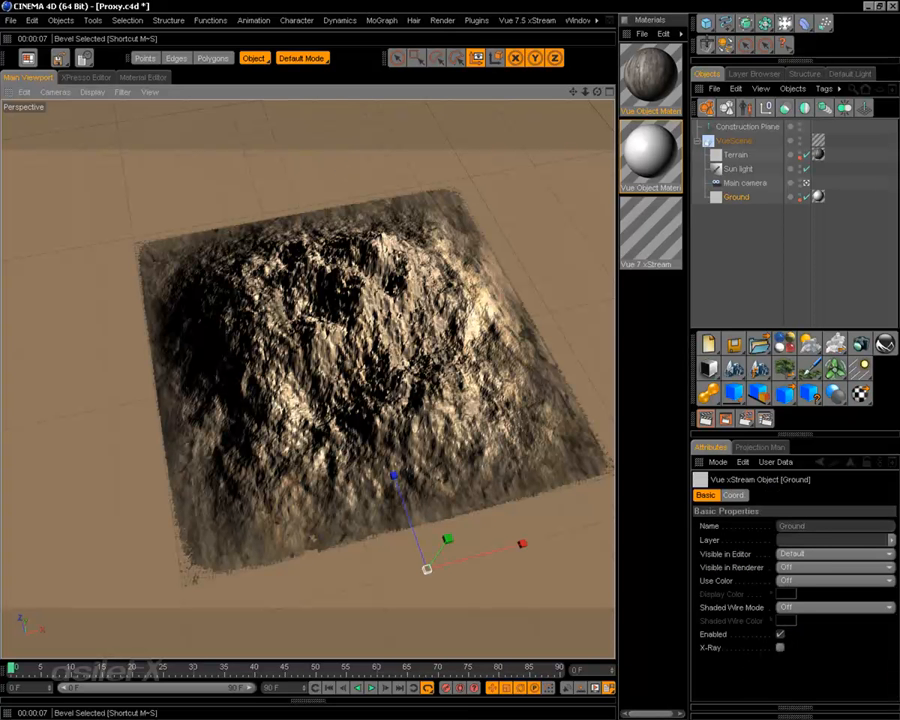
{"action": "left_click", "coordinate": [665, 84]}
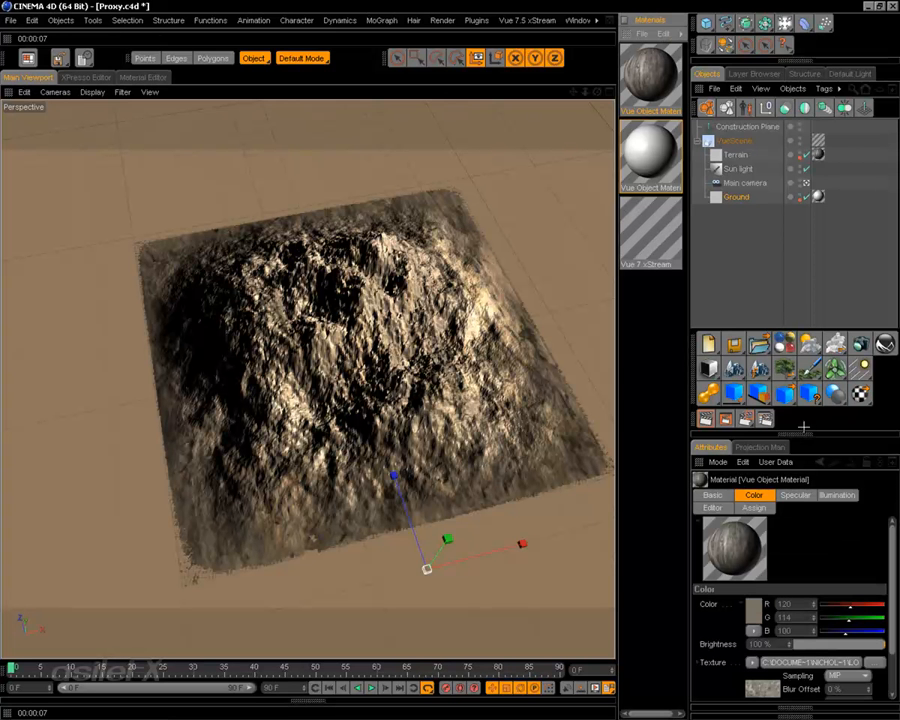
{"action": "left_click", "coordinate": [773, 232]}
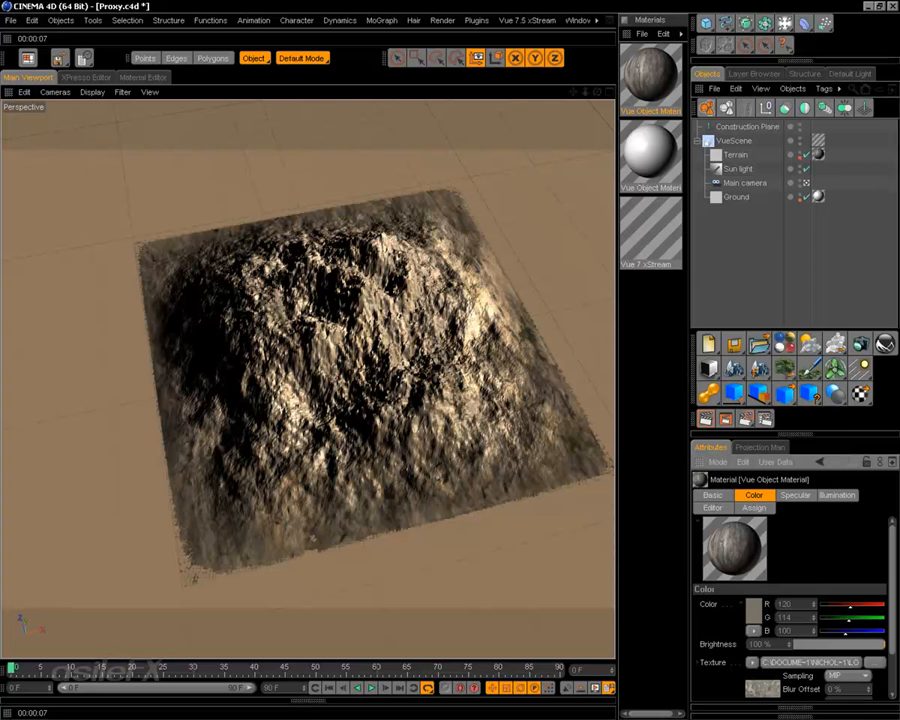
{"action": "left_click", "coordinate": [875, 663]}
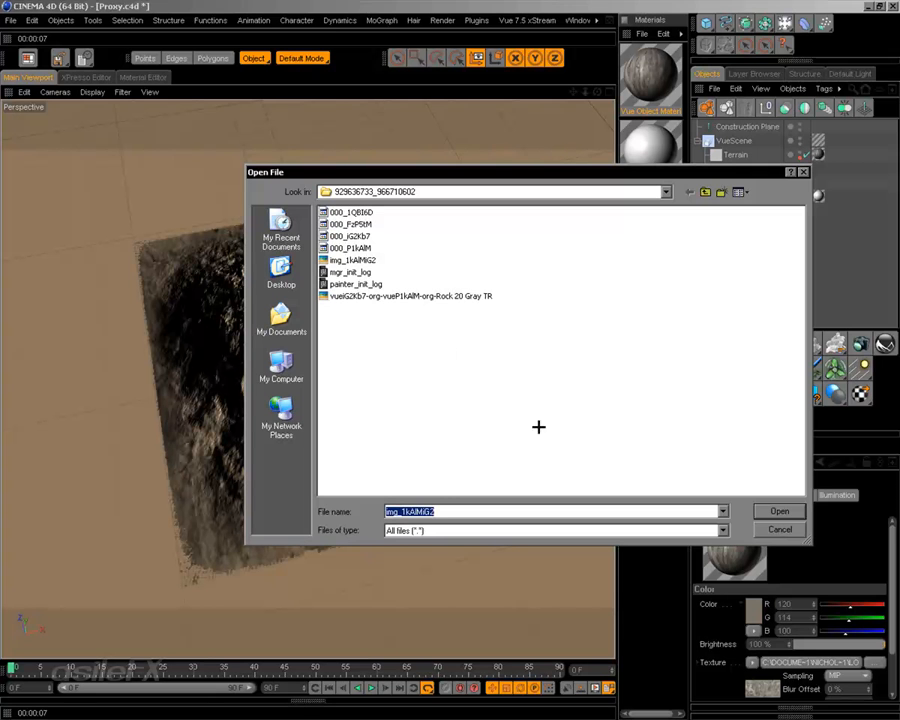
{"action": "left_click", "coordinate": [780, 530]}
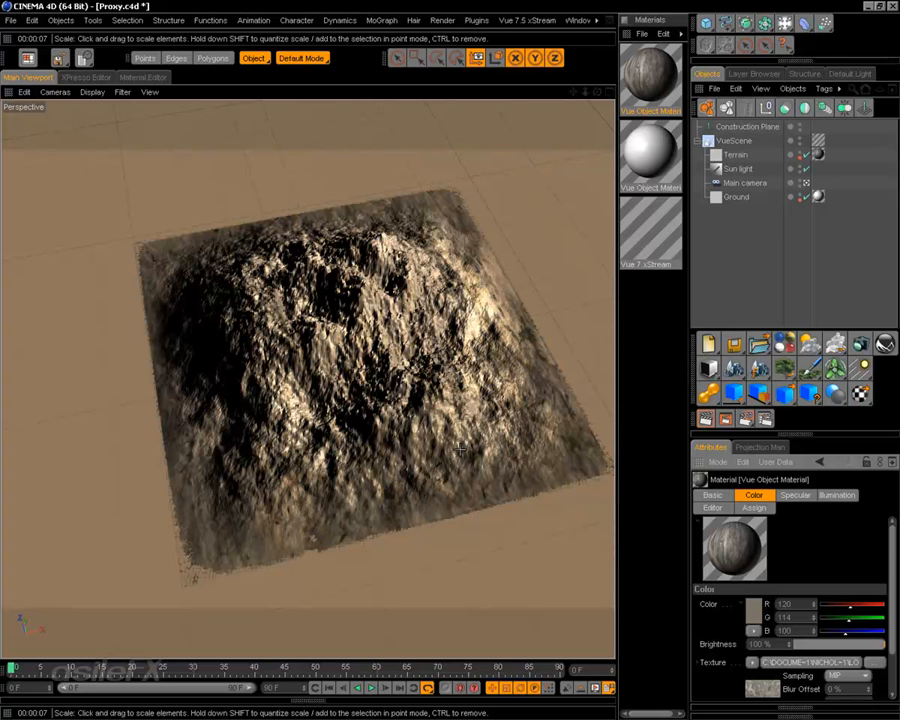
Select the terrain and open its Gray Mountain Rocks material for editing.
{"action": "left_click_drag", "start_coordinate": [452, 451], "coordinate": [472, 466], "text": "alt"}
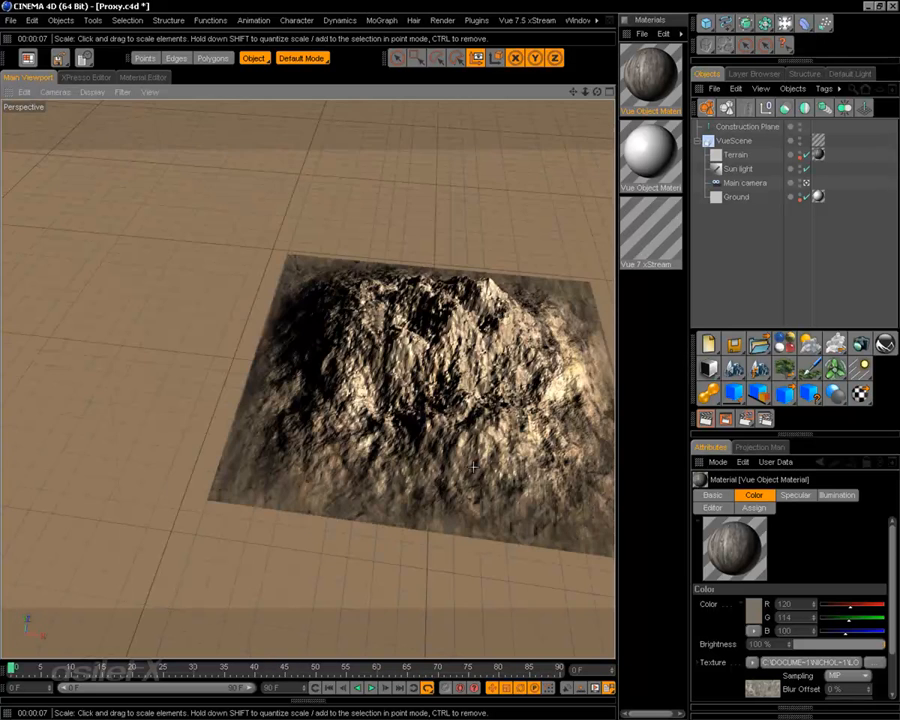
{"action": "middle_click_drag", "start_coordinate": [472, 466], "coordinate": [330, 438], "text": "alt"}
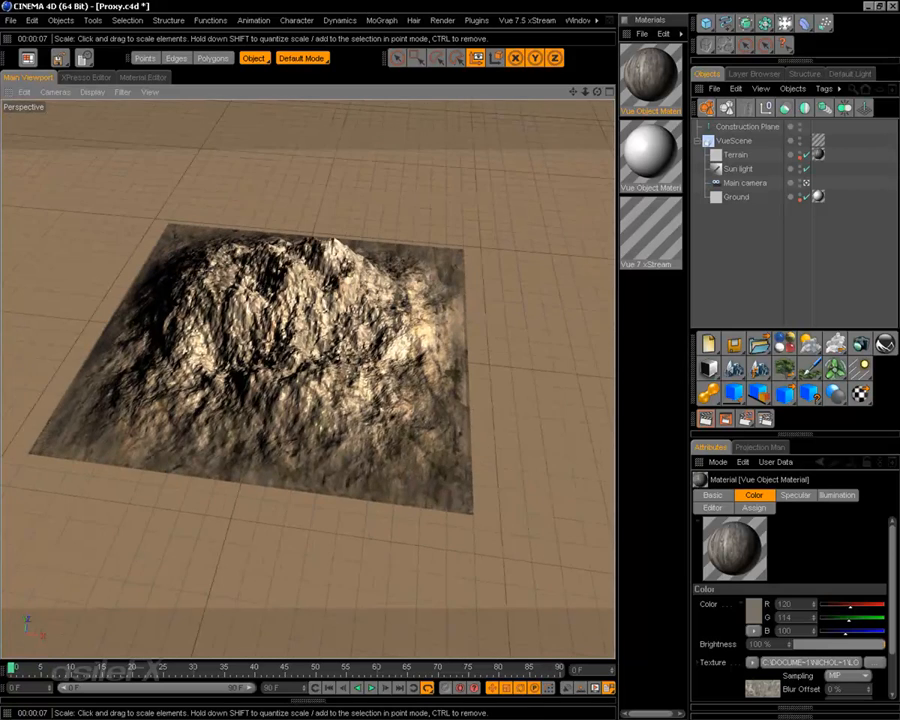
{"action": "scroll", "coordinate": [482, 471], "scroll_direction": "up", "scroll_amount": 4}
{"action": "scroll", "coordinate": [482, 471], "scroll_direction": "up", "scroll_amount": 3}
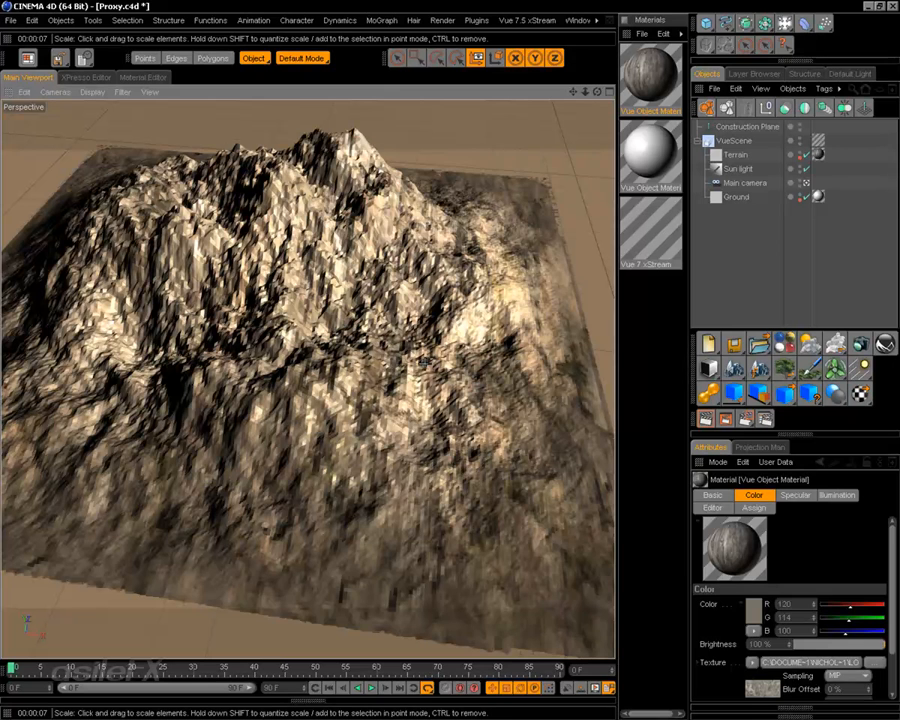
{"action": "left_click", "coordinate": [450, 339]}
{"action": "right_click", "coordinate": [441, 275]}
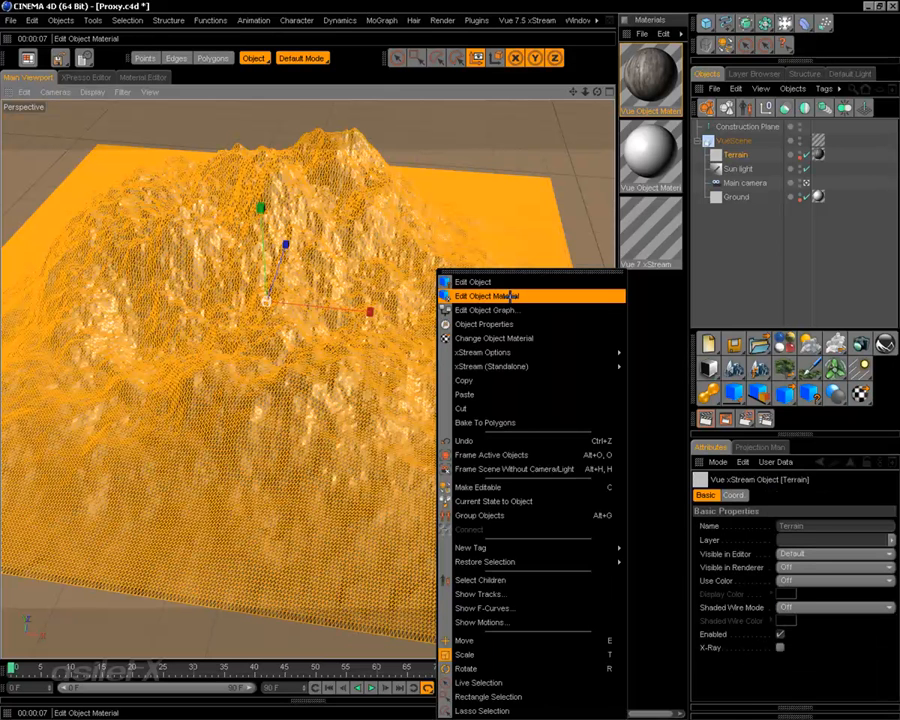
{"action": "left_click", "coordinate": [508, 297]}
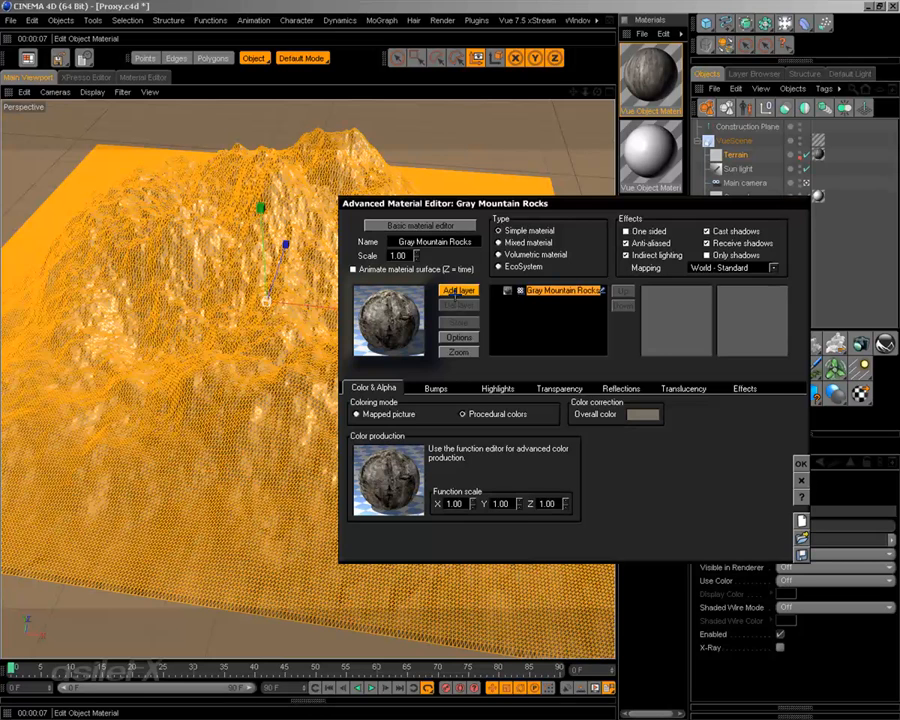
Turn the Gray Mountain Rocks material into an EcoSystem type and delete the blank layer added above it.
{"action": "left_click", "coordinate": [455, 291]}
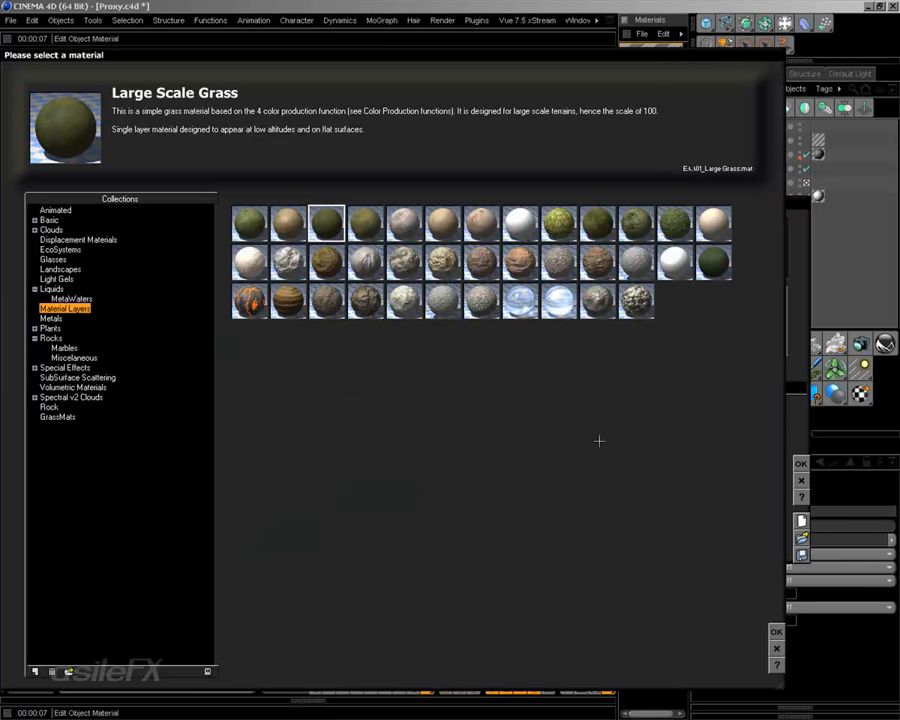
{"action": "left_click", "coordinate": [777, 649]}
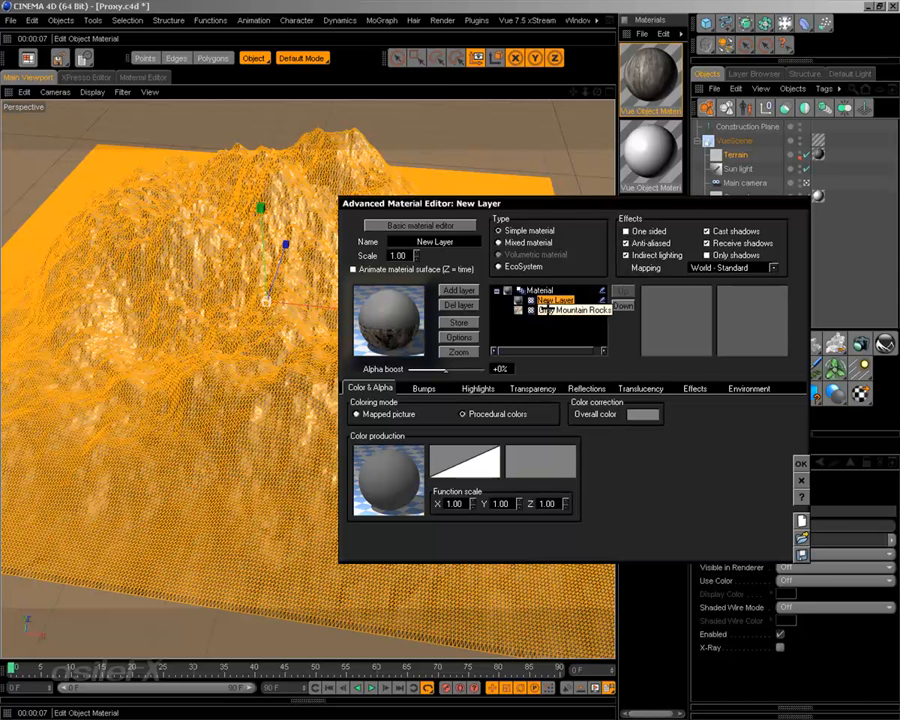
{"action": "left_click", "coordinate": [546, 310]}
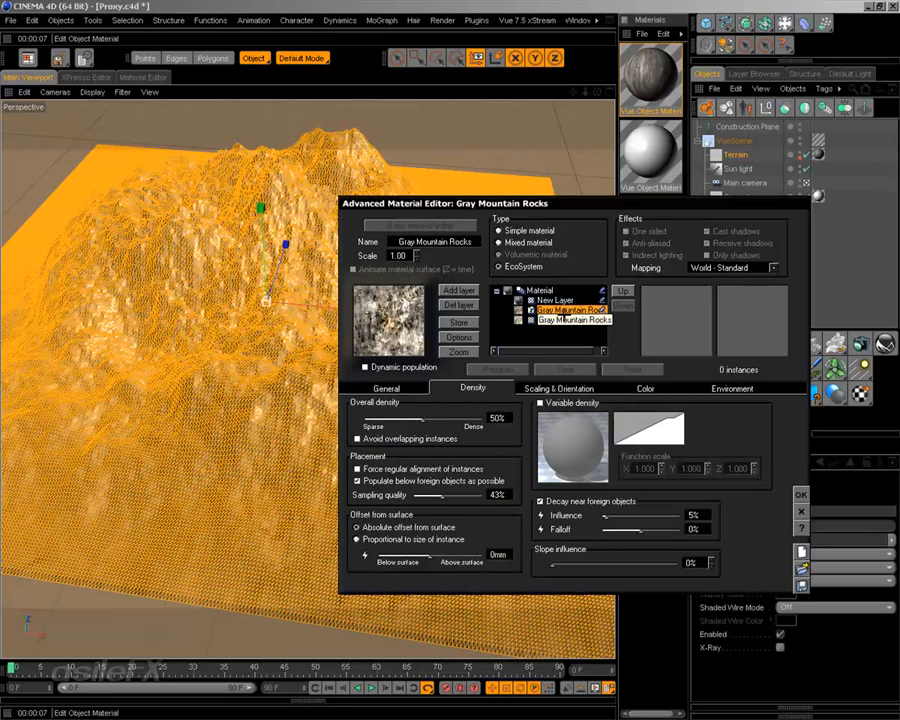
{"action": "left_click", "coordinate": [558, 301]}
{"action": "left_click", "coordinate": [464, 306]}
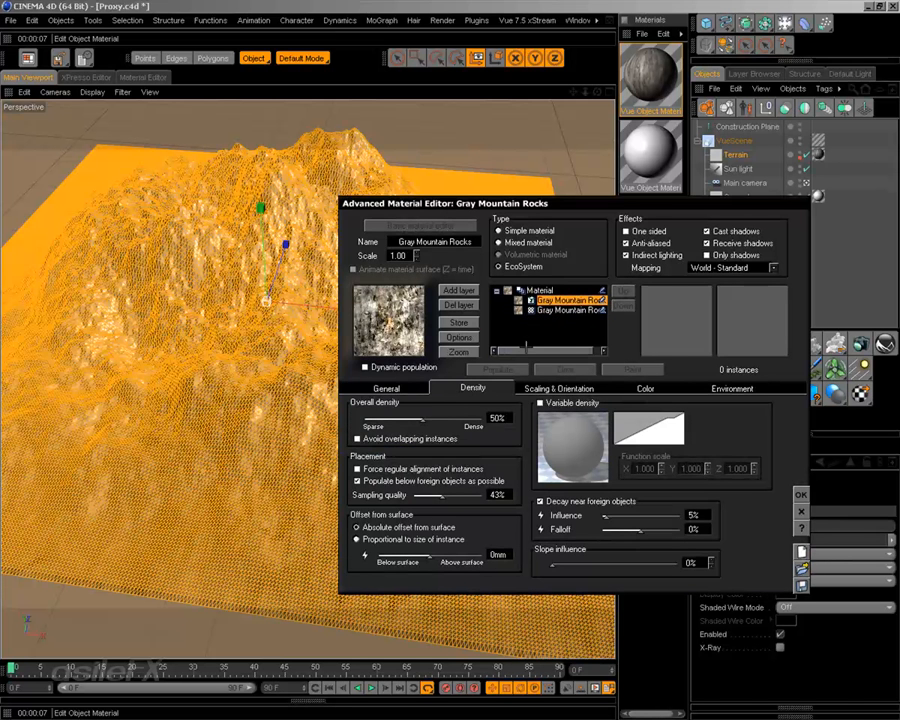
Rename the EcoSystem layer as Ecosystem and the parent layered material as Terrain.
{"action": "double_click", "coordinate": [466, 242]}
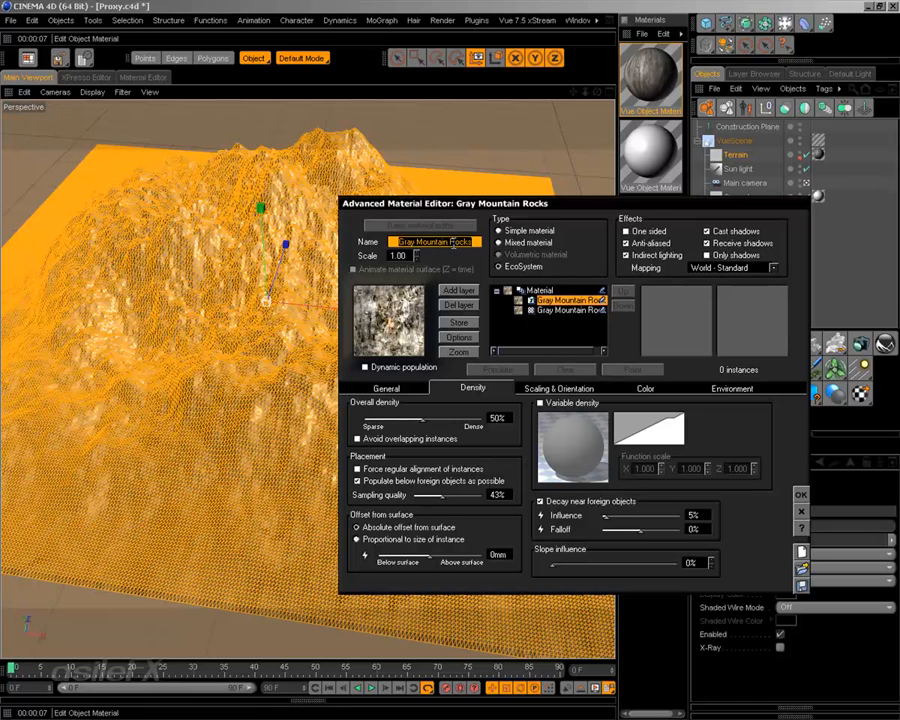
{"action": "type", "text": "Ecosystem"}
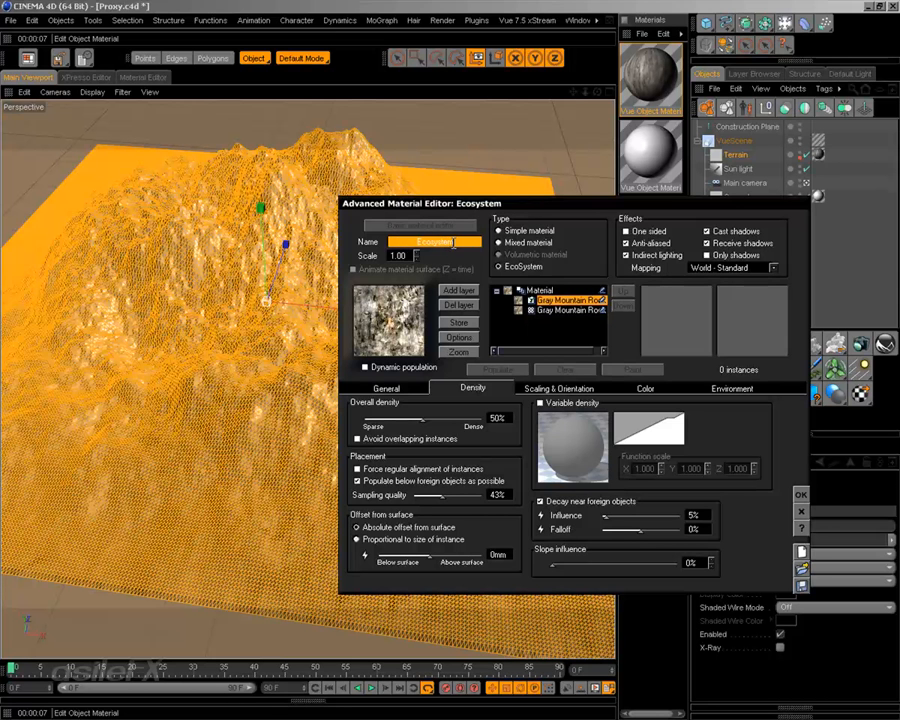
{"action": "key", "text": "Return"}
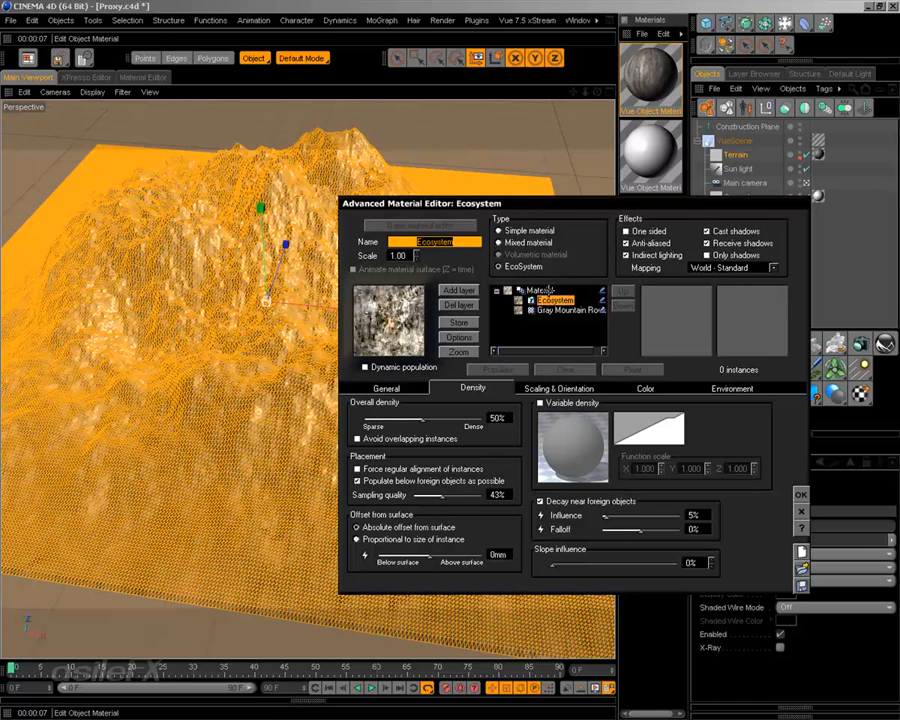
{"action": "left_click", "coordinate": [540, 290]}
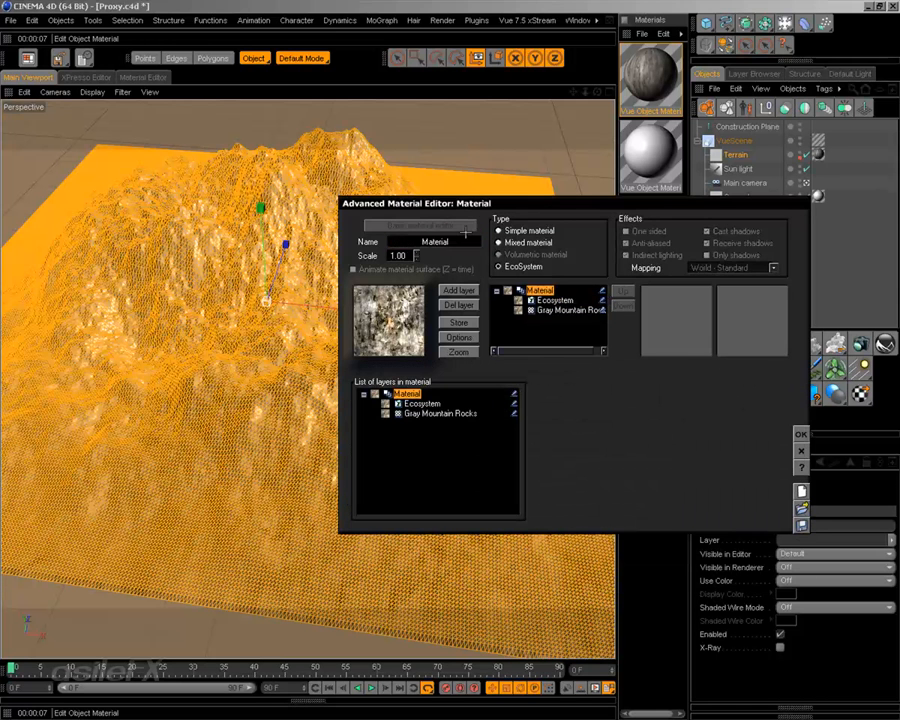
{"action": "double_click", "coordinate": [464, 241]}
{"action": "type", "text": "Terrain"}
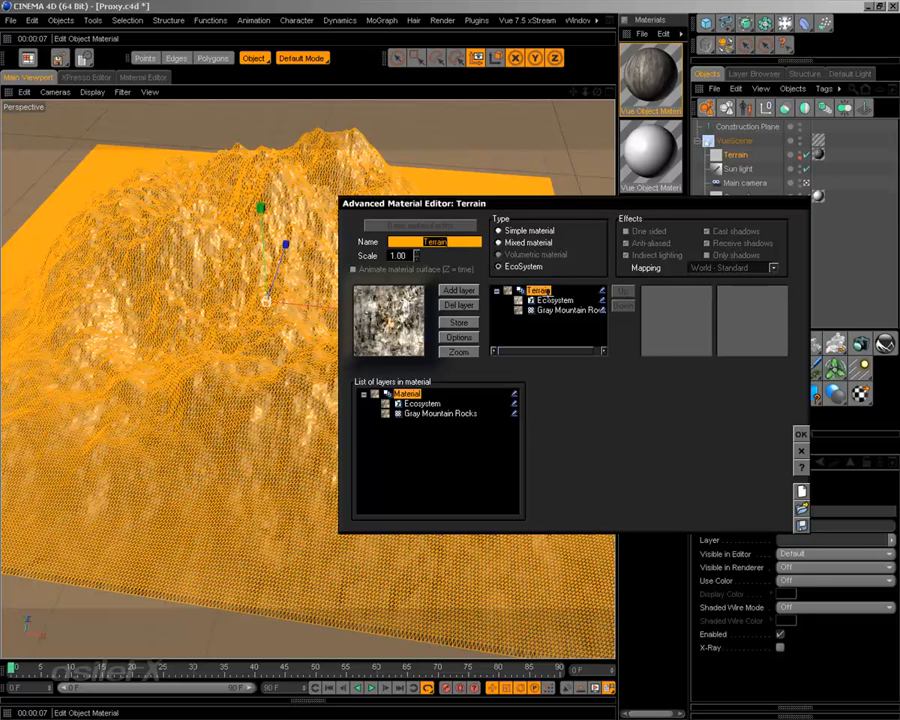
Add the Rural Maple Tree and the Large European Ash - Summer Lushy Dark Green plants to the Ecosystem layer's population.
{"action": "left_click", "coordinate": [424, 403]}
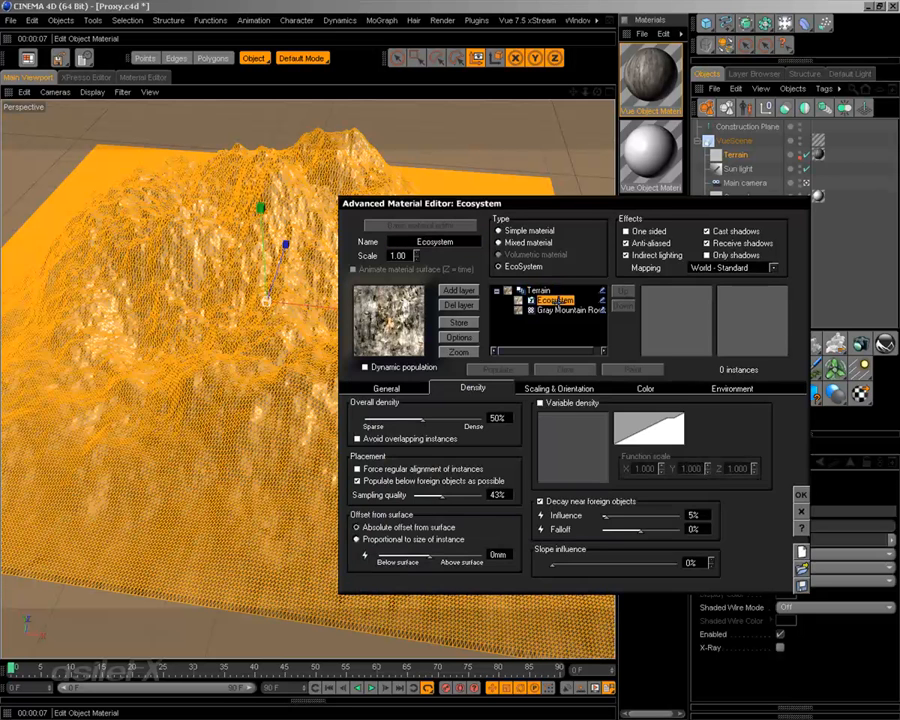
{"action": "left_click", "coordinate": [490, 573]}
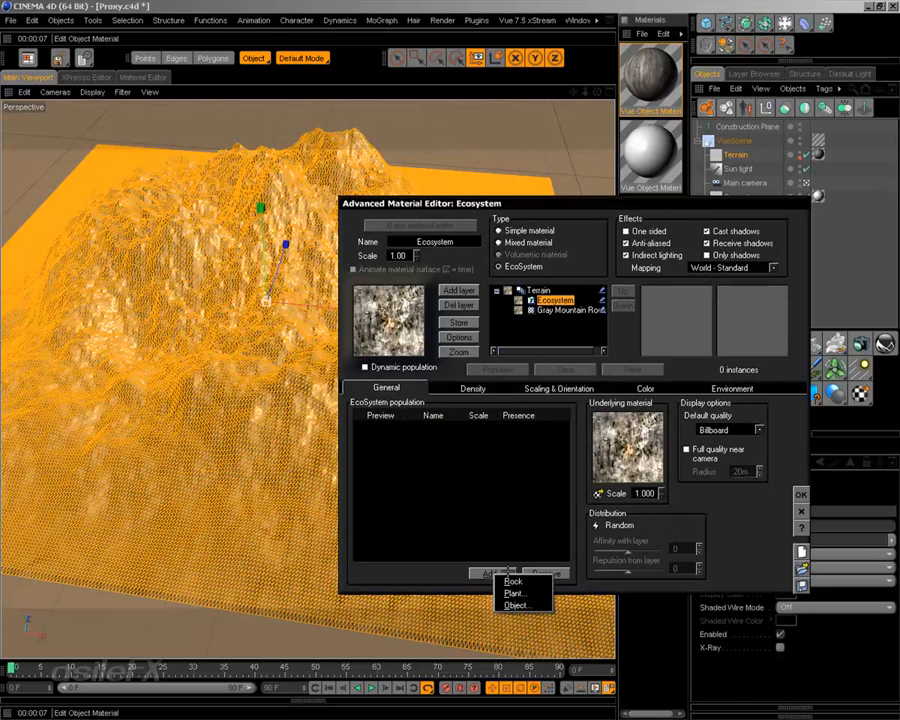
{"action": "left_click", "coordinate": [520, 591]}
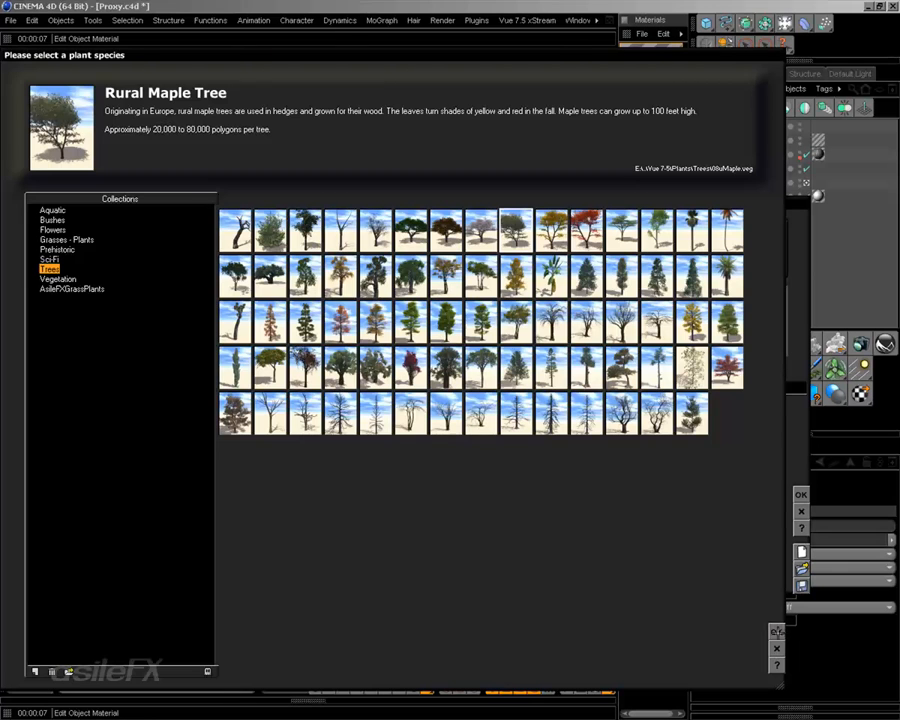
{"action": "left_click", "coordinate": [776, 631]}
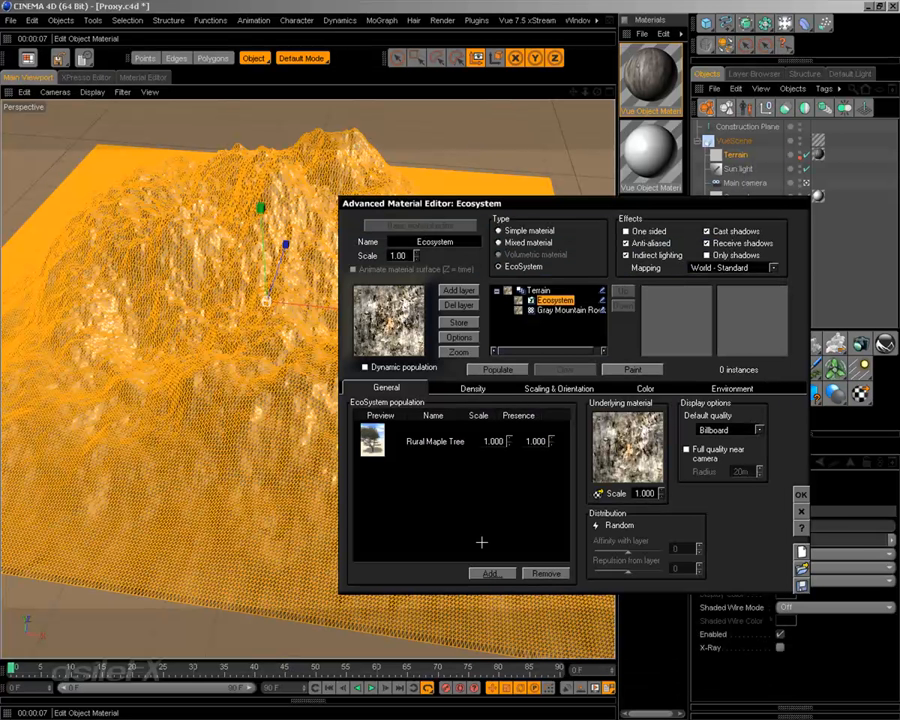
{"action": "left_click", "coordinate": [492, 574]}
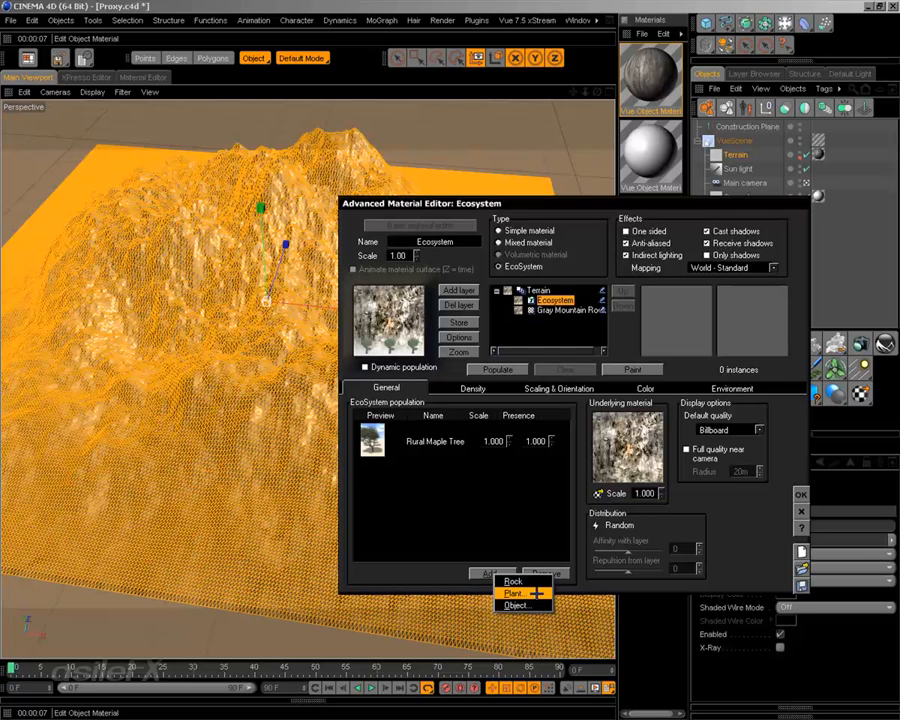
{"action": "left_click", "coordinate": [514, 593]}
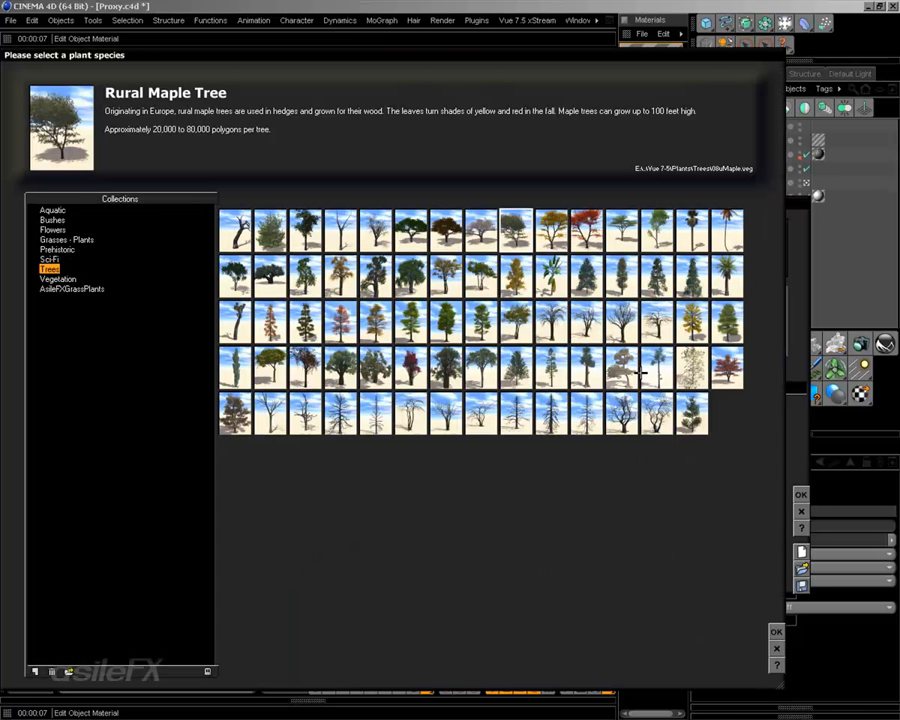
{"action": "left_click", "coordinate": [446, 321]}
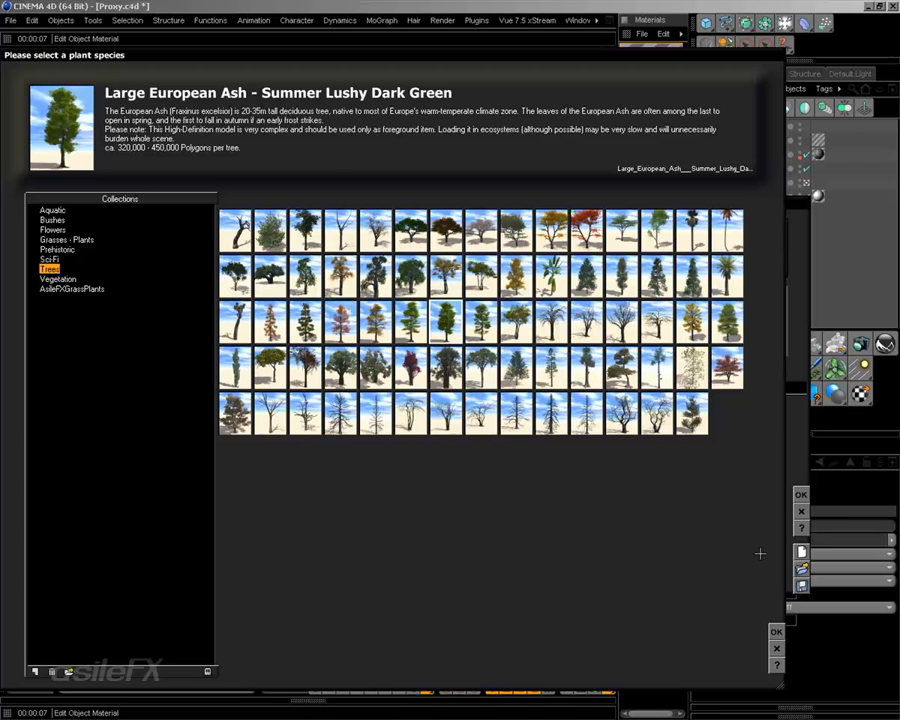
{"action": "left_click", "coordinate": [777, 632]}
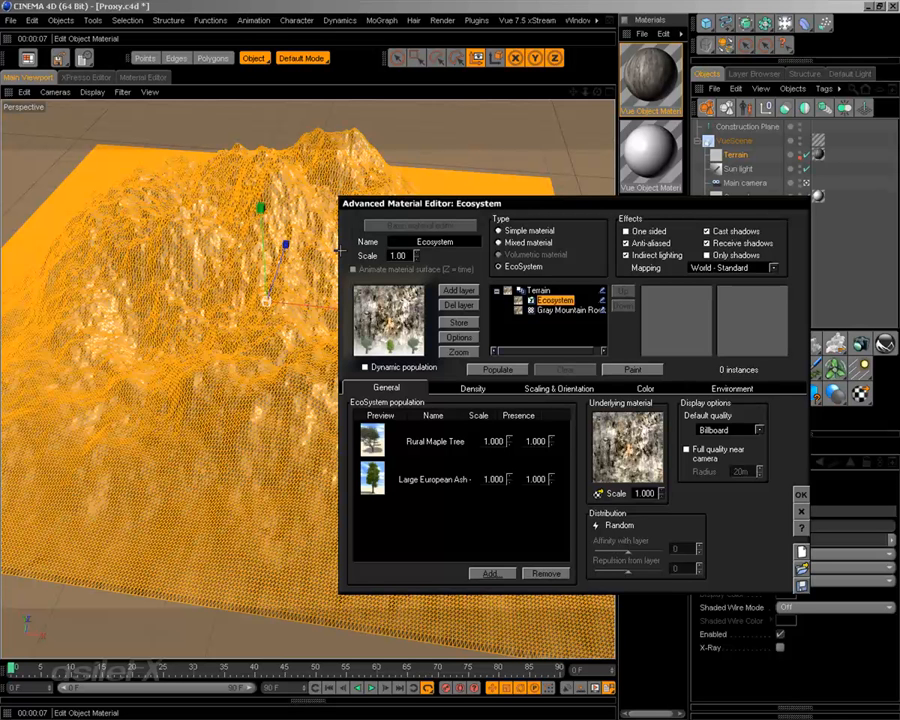
Add a rock without color variations to the Ecosystem layer's population.
{"action": "left_click", "coordinate": [508, 573]}
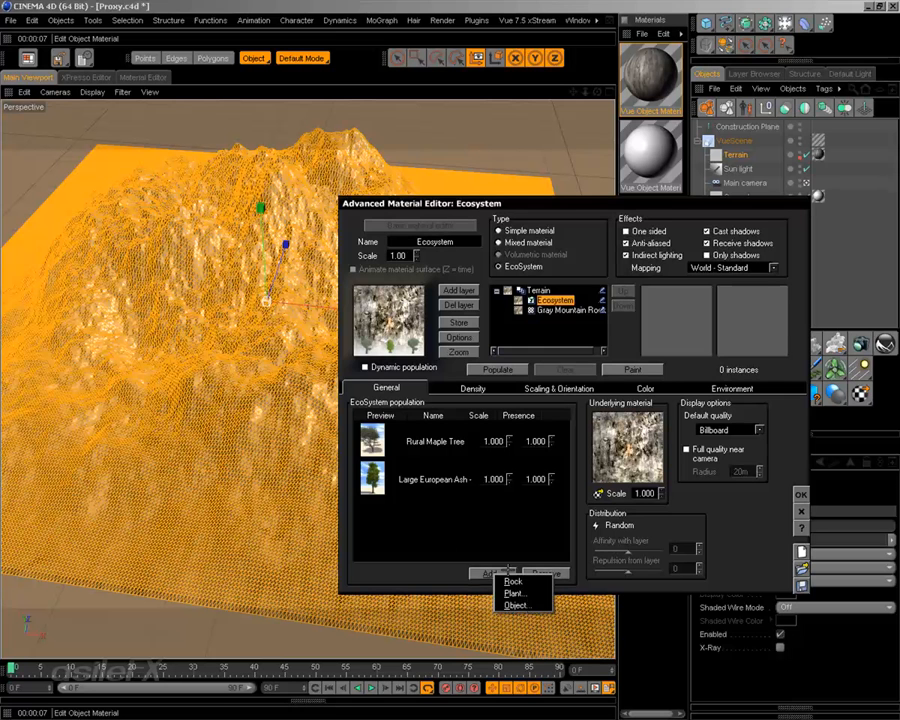
{"action": "left_click", "coordinate": [528, 581]}
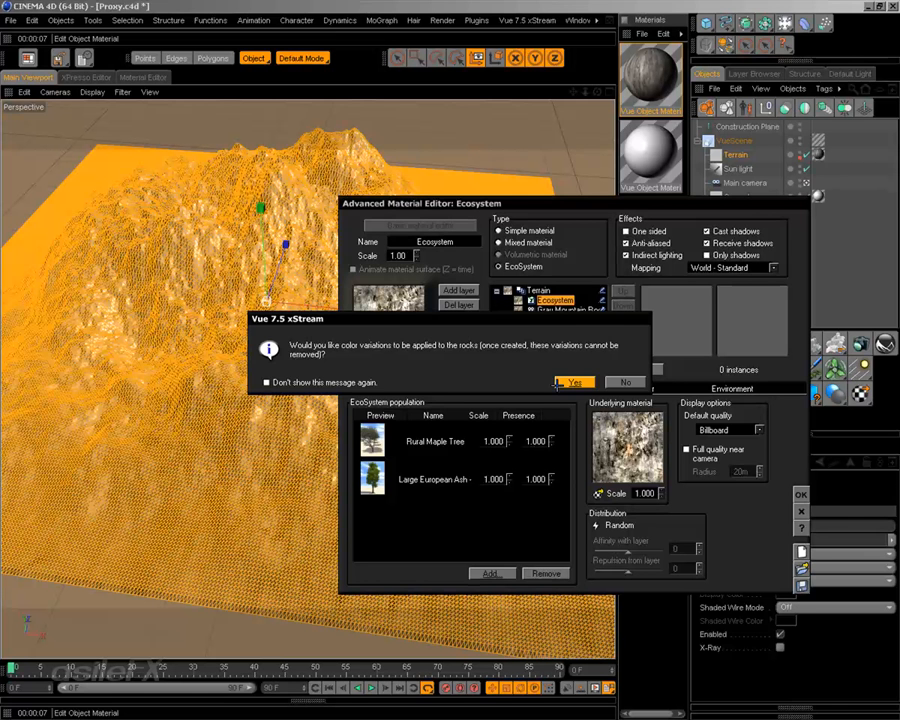
{"action": "left_click", "coordinate": [628, 382]}
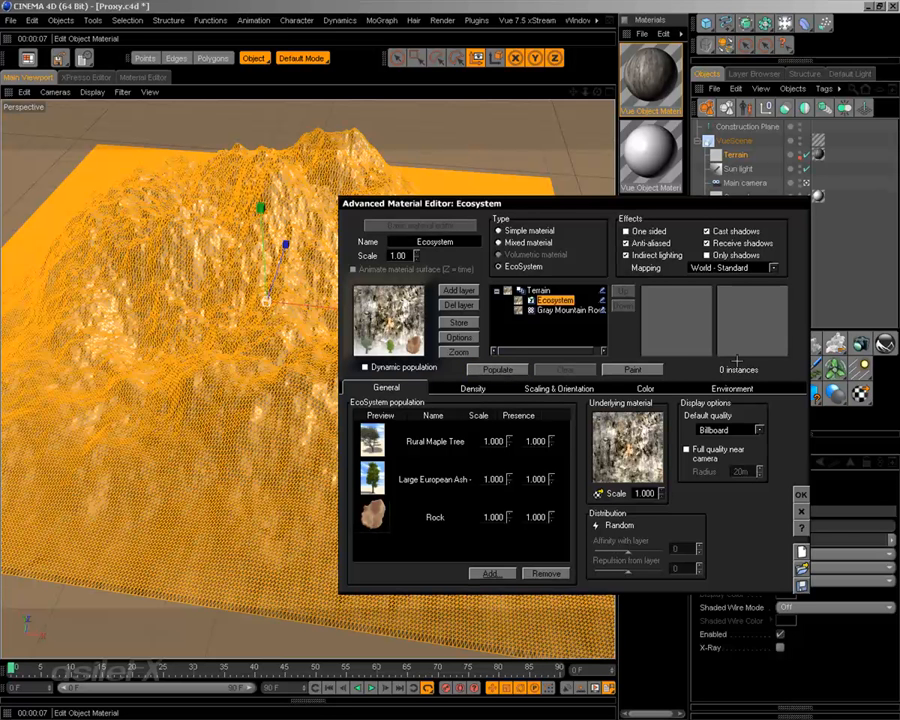
Set the Ecosystem layer's altitude range to -1.00 to 1.00 and its bottom fuzziness to 0%.
{"action": "left_click", "coordinate": [733, 388]}
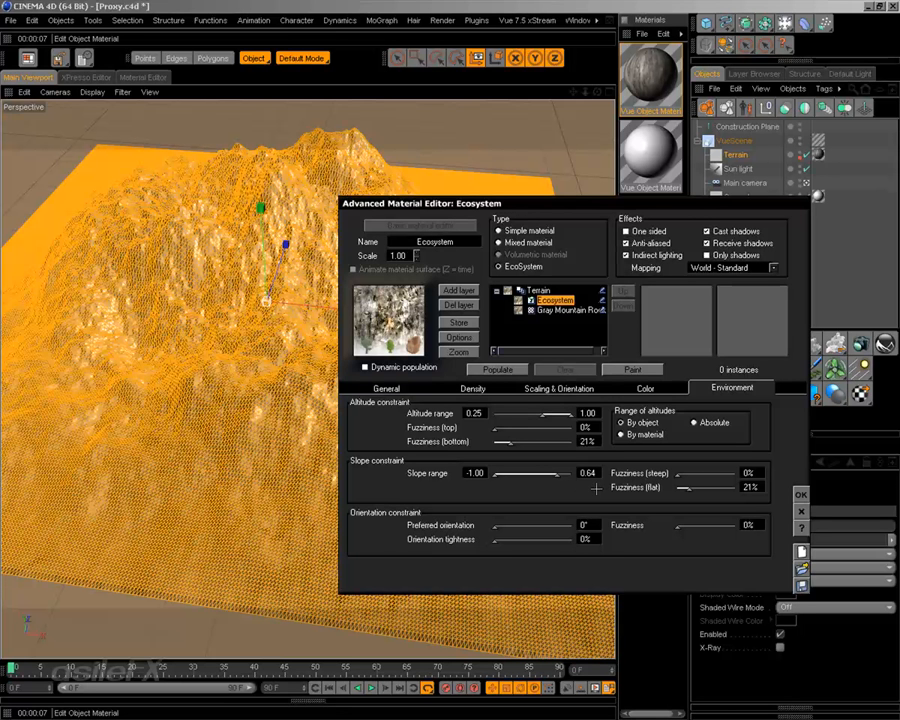
{"action": "left_click_drag", "start_coordinate": [551, 477], "coordinate": [565, 475]}
{"action": "left_click_drag", "start_coordinate": [511, 442], "coordinate": [494, 446]}
{"action": "left_click_drag", "start_coordinate": [548, 410], "coordinate": [494, 412]}
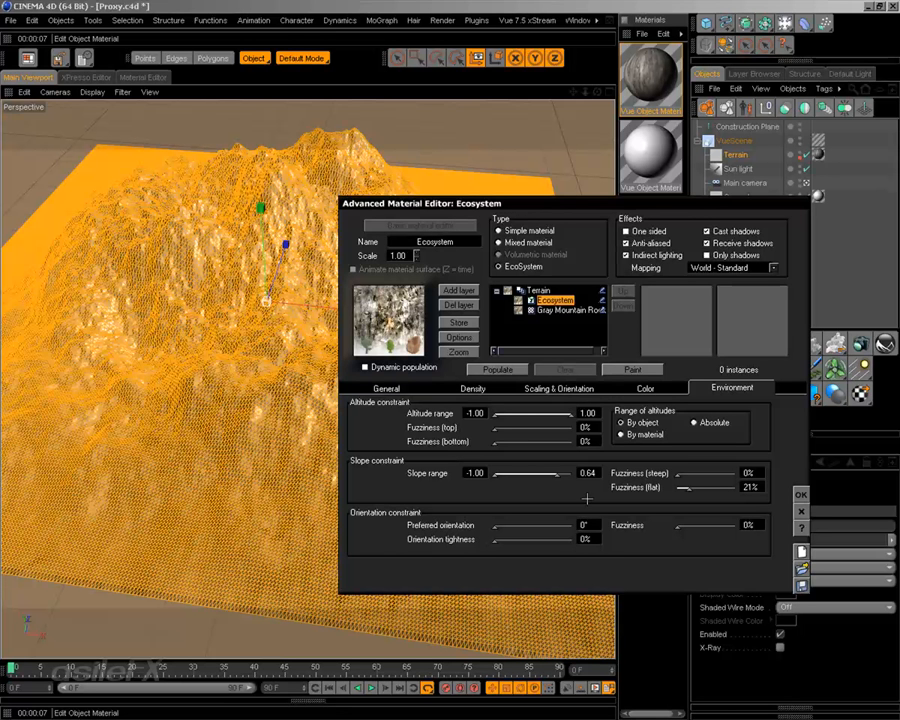
Set the Ecosystem layer's slope range to -1.00 to 1.00 and flat fuzziness to 0%, and populate the terrain.
{"action": "left_click_drag", "start_coordinate": [554, 465], "coordinate": [598, 471]}
{"action": "left_click_drag", "start_coordinate": [506, 471], "coordinate": [462, 471]}
{"action": "left_click_drag", "start_coordinate": [678, 492], "coordinate": [672, 492]}
{"action": "left_click", "coordinate": [497, 369]}
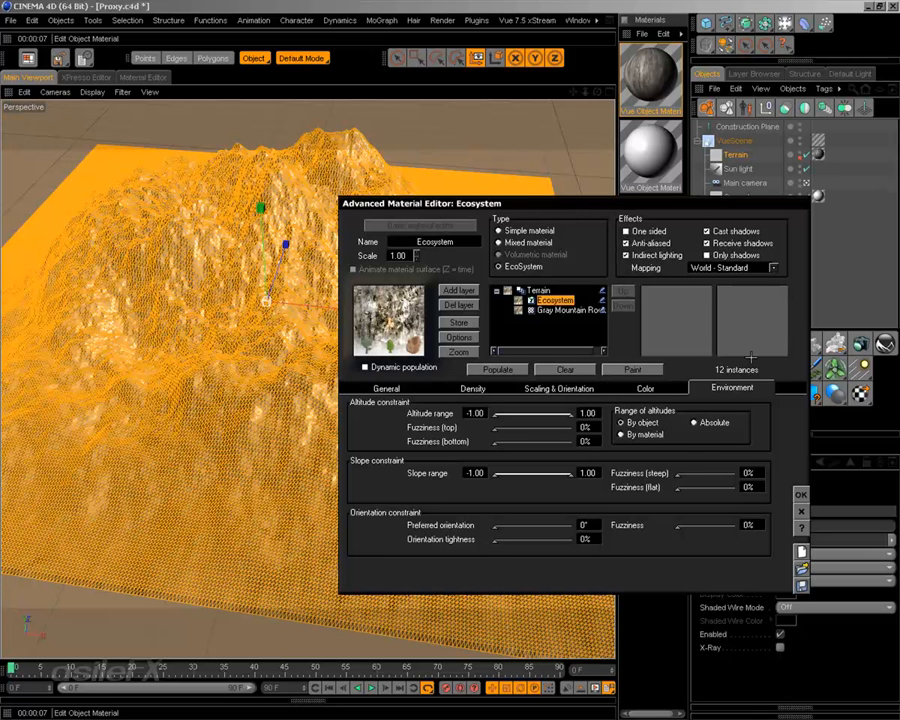
{"action": "left_click", "coordinate": [386, 388]}
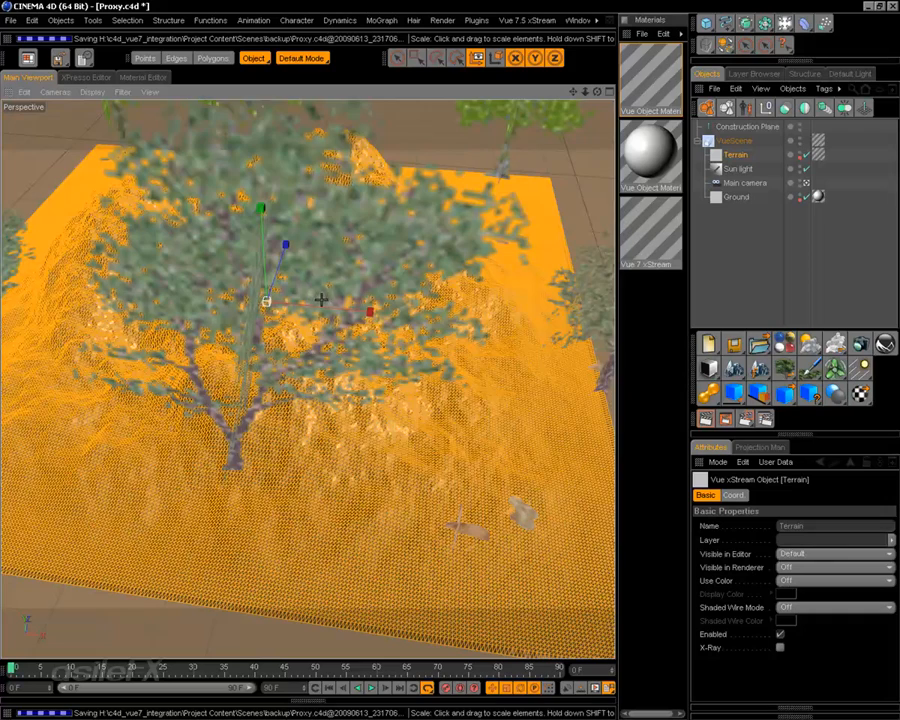
Examine the tree and rock instances on the terrain from several angles, with the terrain selected and deselected.
{"action": "left_click_drag", "start_coordinate": [462, 339], "coordinate": [465, 388], "text": "alt"}
{"action": "scroll", "coordinate": [465, 388], "scroll_direction": "down", "scroll_amount": 10}
{"action": "scroll", "coordinate": [465, 388], "scroll_direction": "up", "scroll_amount": 4}
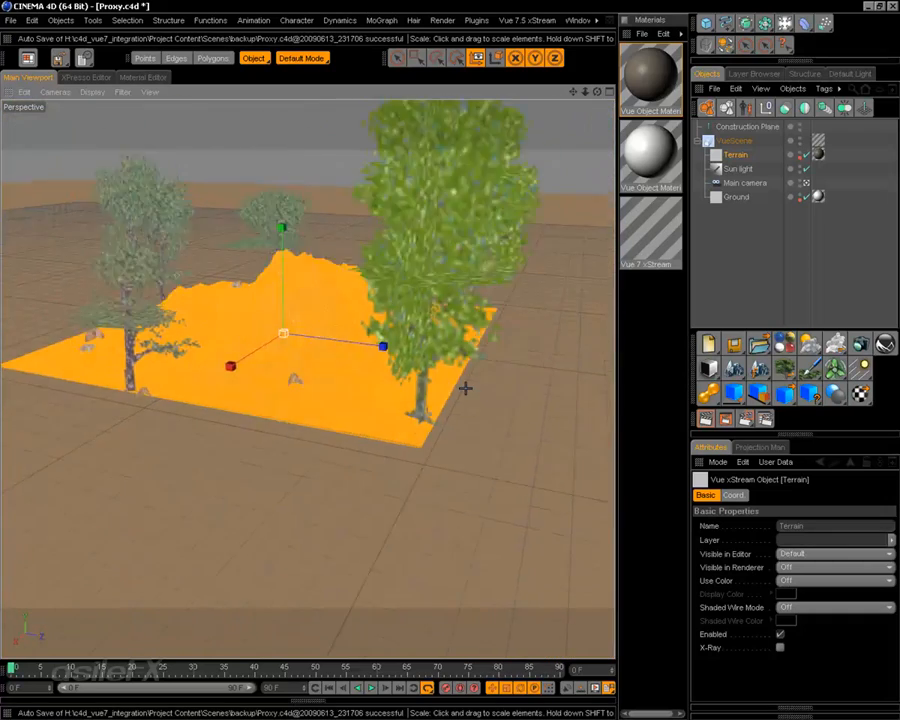
{"action": "scroll", "coordinate": [440, 331], "scroll_direction": "up", "scroll_amount": 1}
{"action": "scroll", "coordinate": [434, 301], "scroll_direction": "up", "scroll_amount": 2}
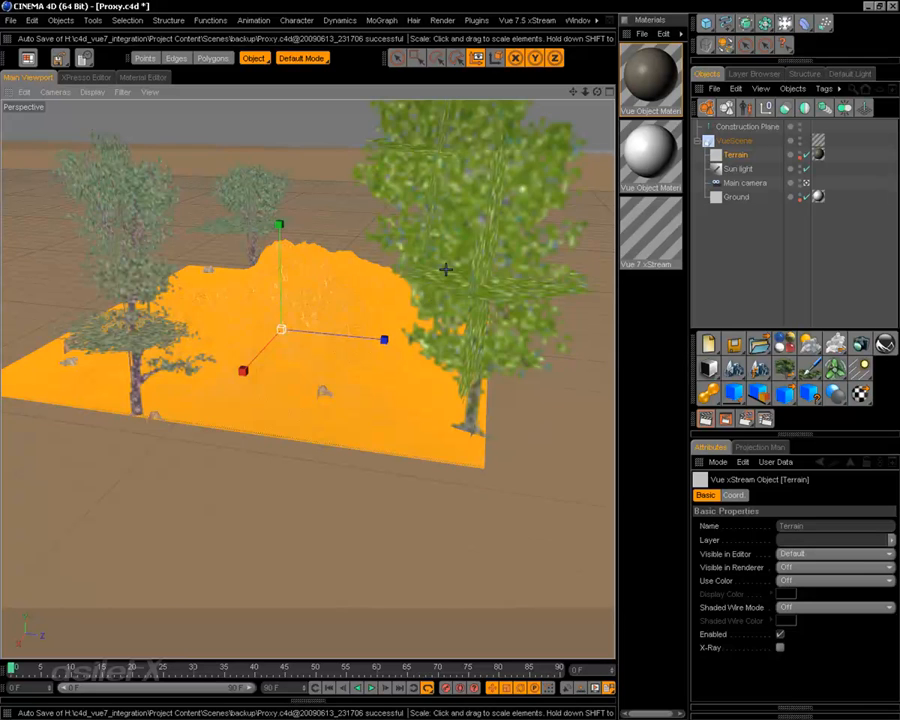
{"action": "left_click_drag", "start_coordinate": [444, 267], "coordinate": [446, 321], "text": "alt"}
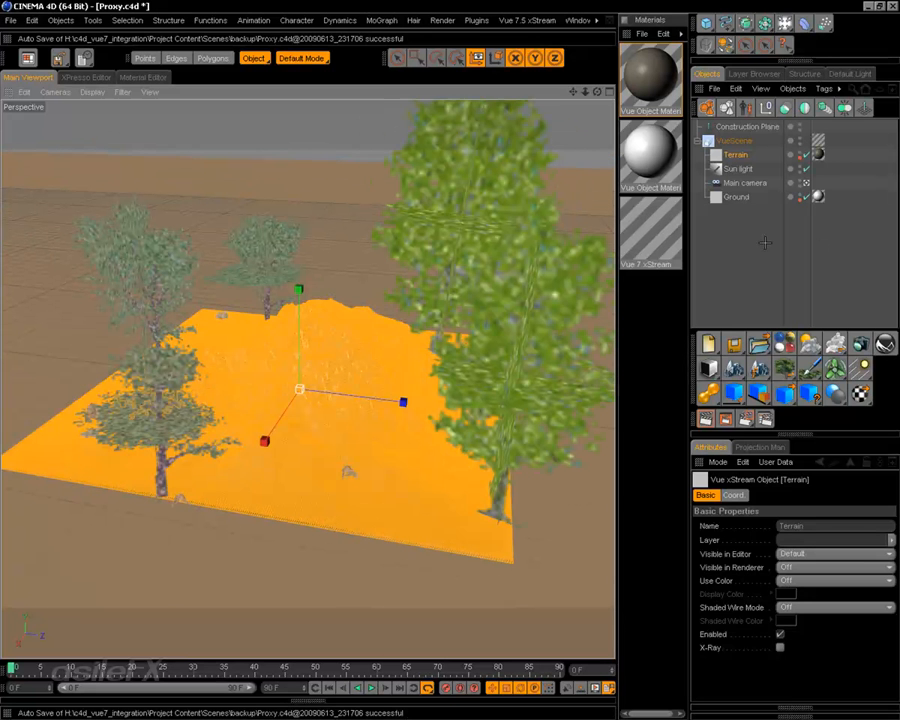
{"action": "left_click", "coordinate": [765, 242]}
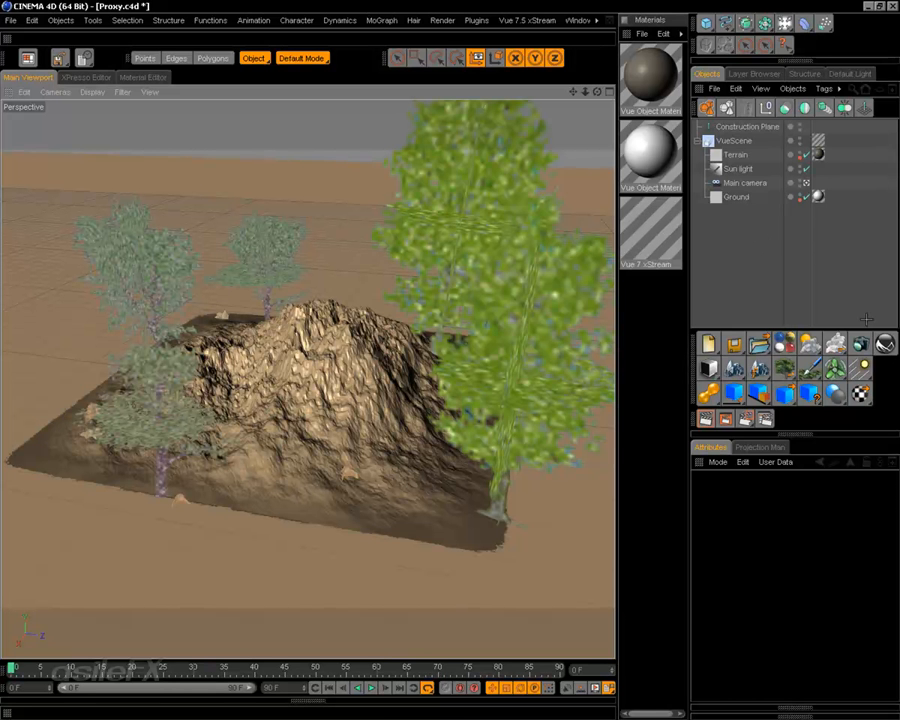
{"action": "left_click", "coordinate": [313, 384]}
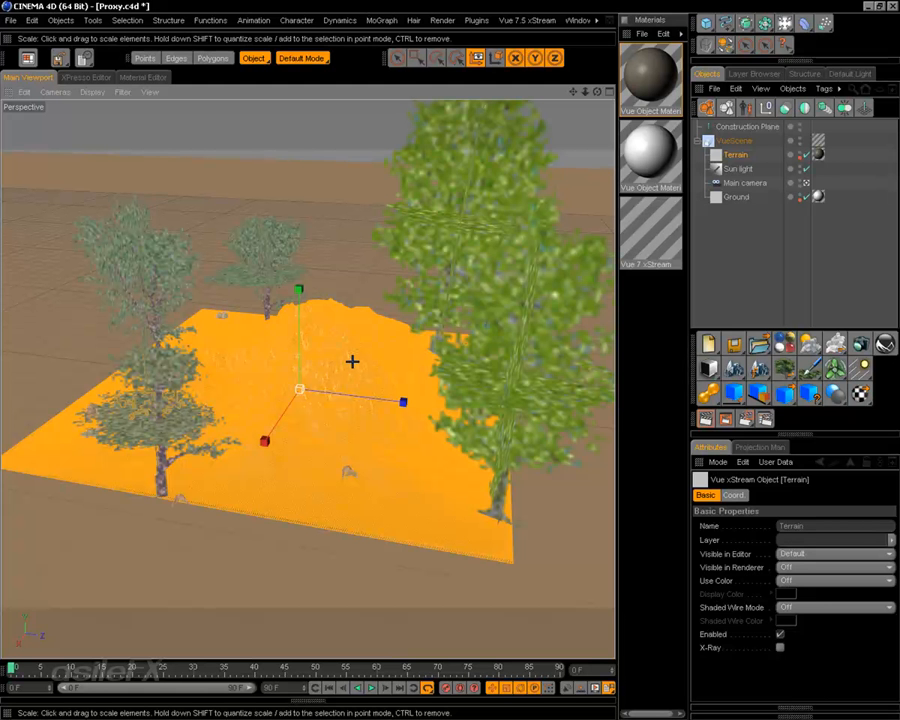
{"action": "left_click_drag", "start_coordinate": [382, 380], "coordinate": [229, 359], "text": "alt"}
{"action": "scroll", "coordinate": [250, 342], "scroll_direction": "up", "scroll_amount": 5}
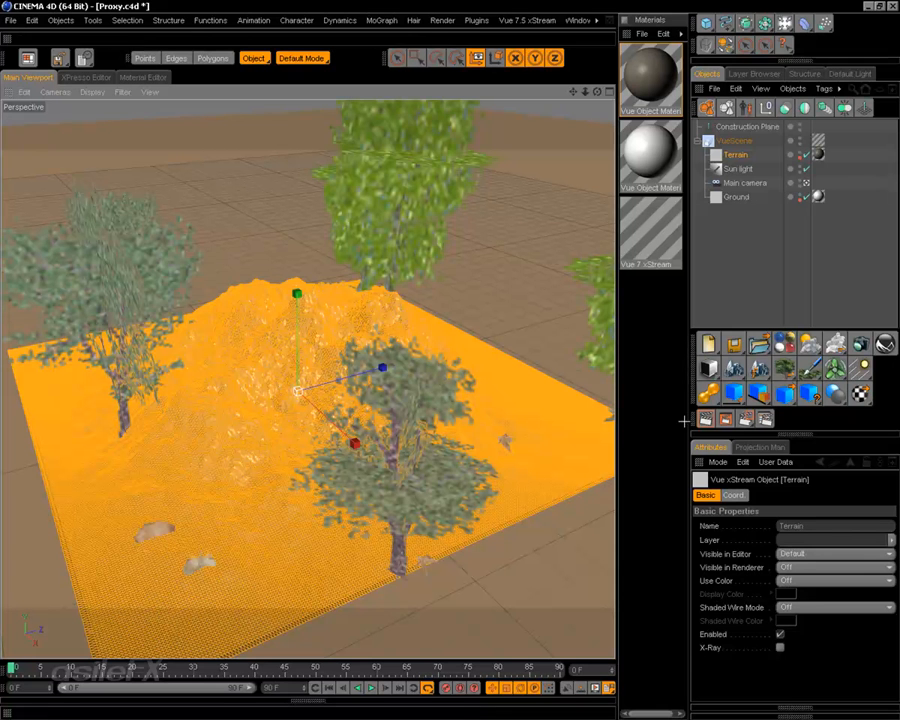
{"action": "key", "text": "t"}
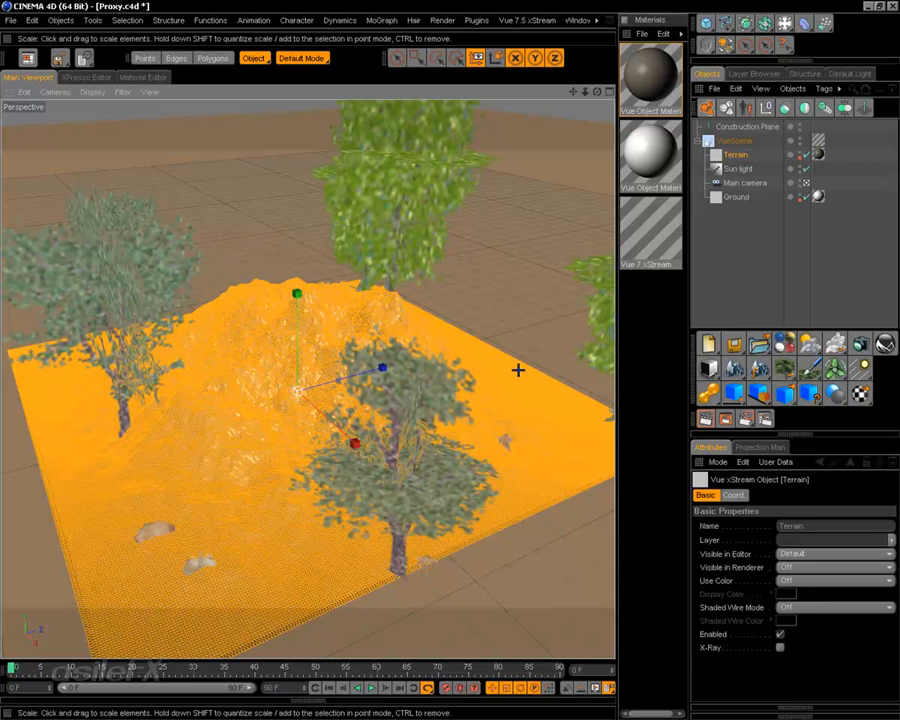
Add a procedural terrain with its EcoSystems automatically populated and delete the original Terrain object.
{"action": "left_click", "coordinate": [758, 368]}
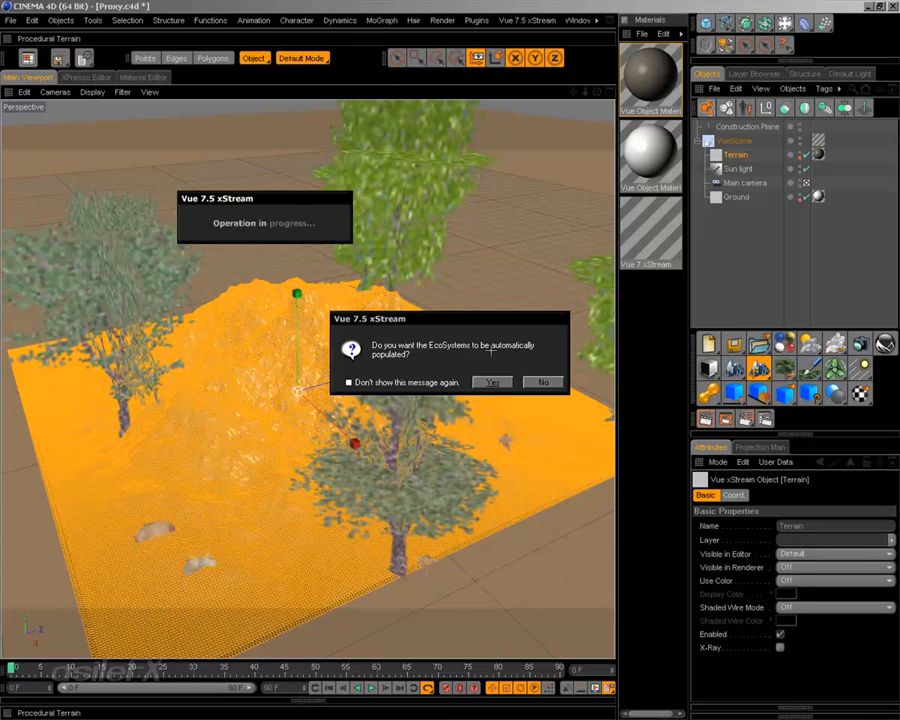
{"action": "left_click", "coordinate": [490, 385]}
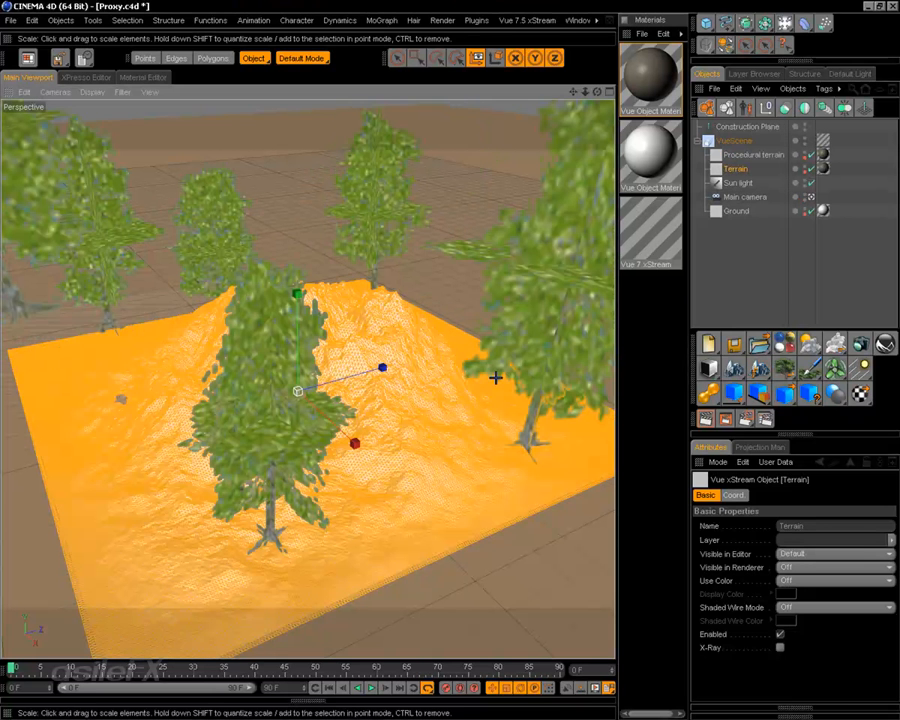
{"action": "left_click", "coordinate": [745, 157]}
{"action": "left_click", "coordinate": [739, 169]}
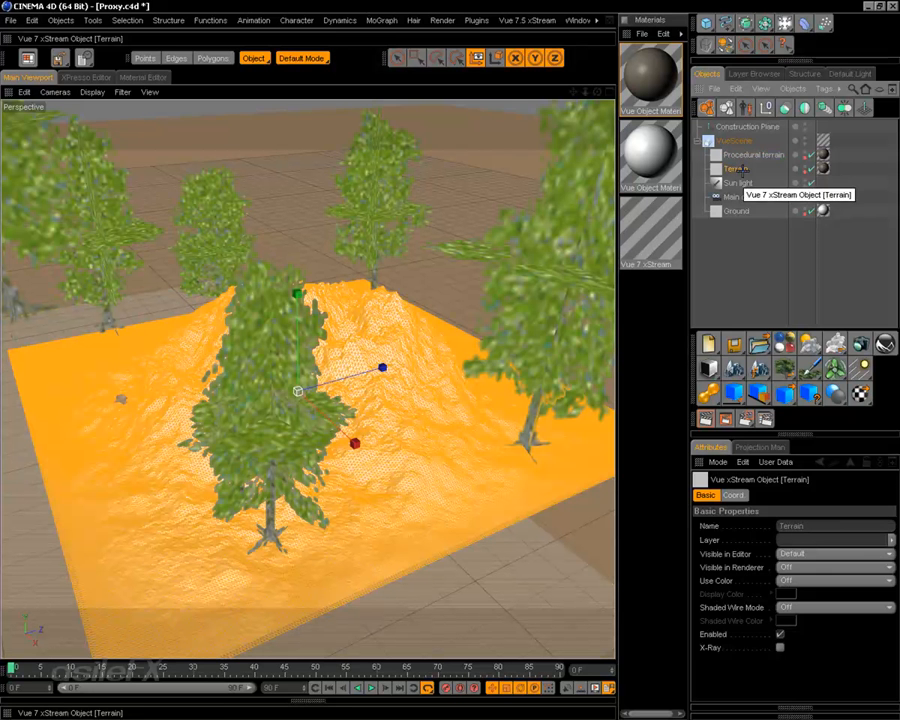
{"action": "key", "text": "Delete"}
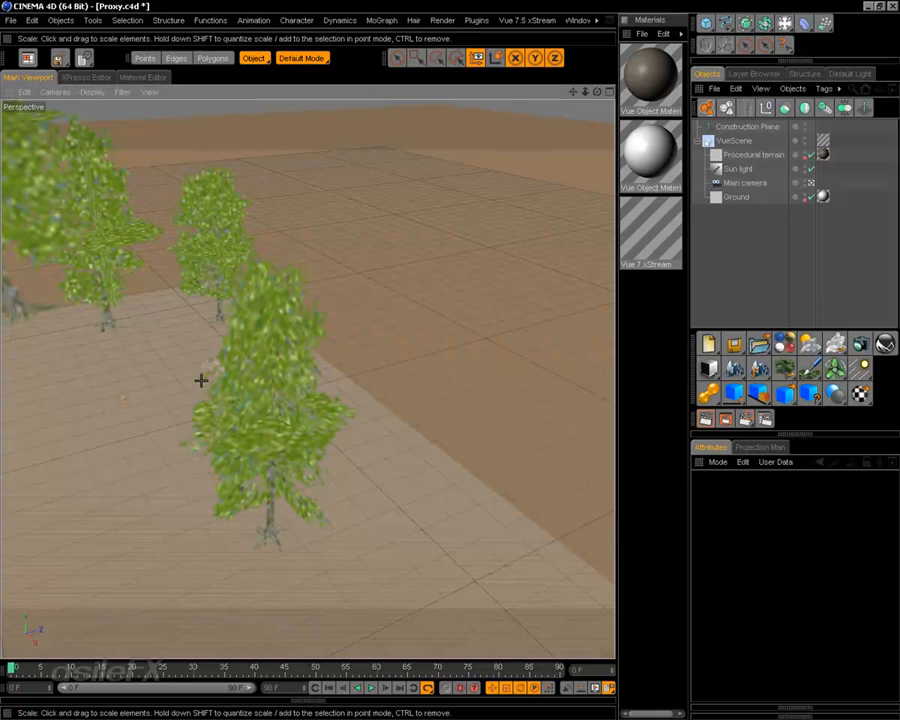
Edit the procedural terrain's shape in the Terrain Editor by turning off Zero edges.
{"action": "left_click_drag", "start_coordinate": [201, 380], "coordinate": [173, 374], "text": "alt"}
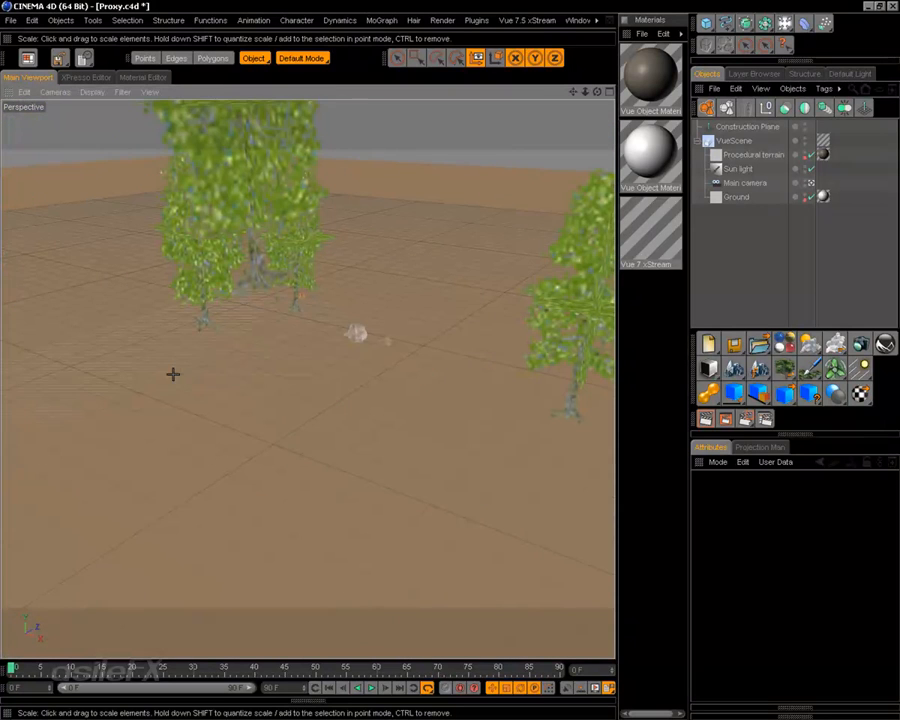
{"action": "left_click_drag", "start_coordinate": [282, 382], "coordinate": [313, 434], "text": "alt"}
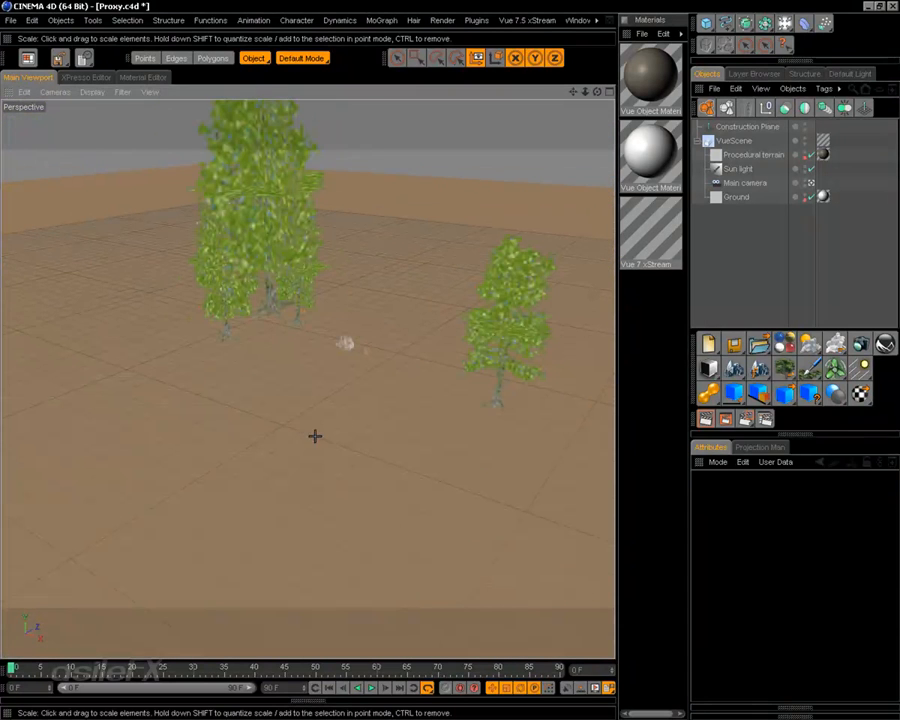
{"action": "left_click", "coordinate": [748, 154]}
{"action": "left_click_drag", "start_coordinate": [388, 476], "coordinate": [350, 466], "text": "alt"}
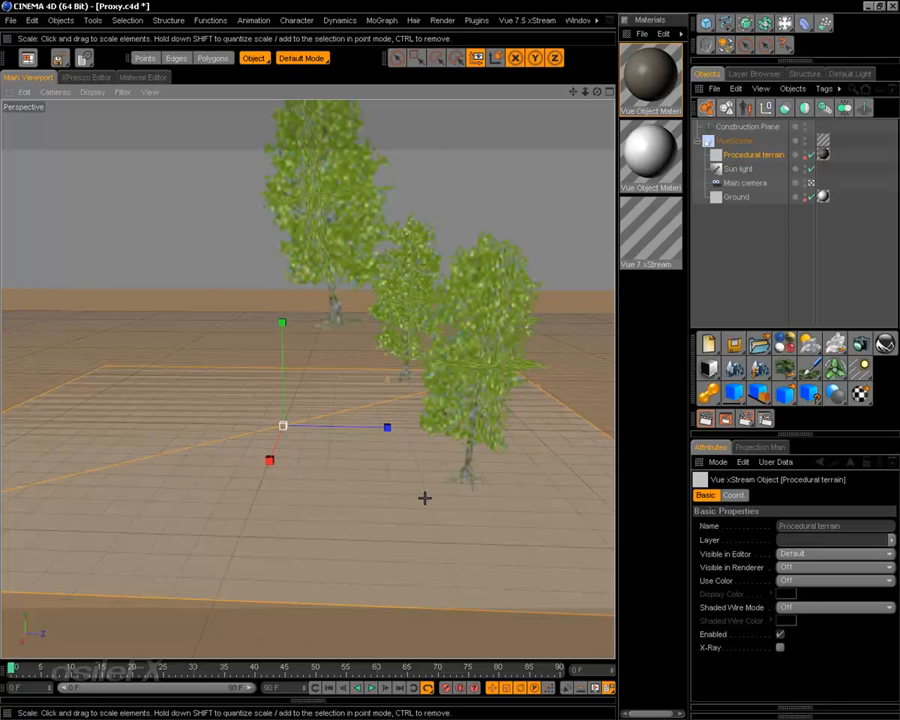
{"action": "right_click", "coordinate": [217, 317]}
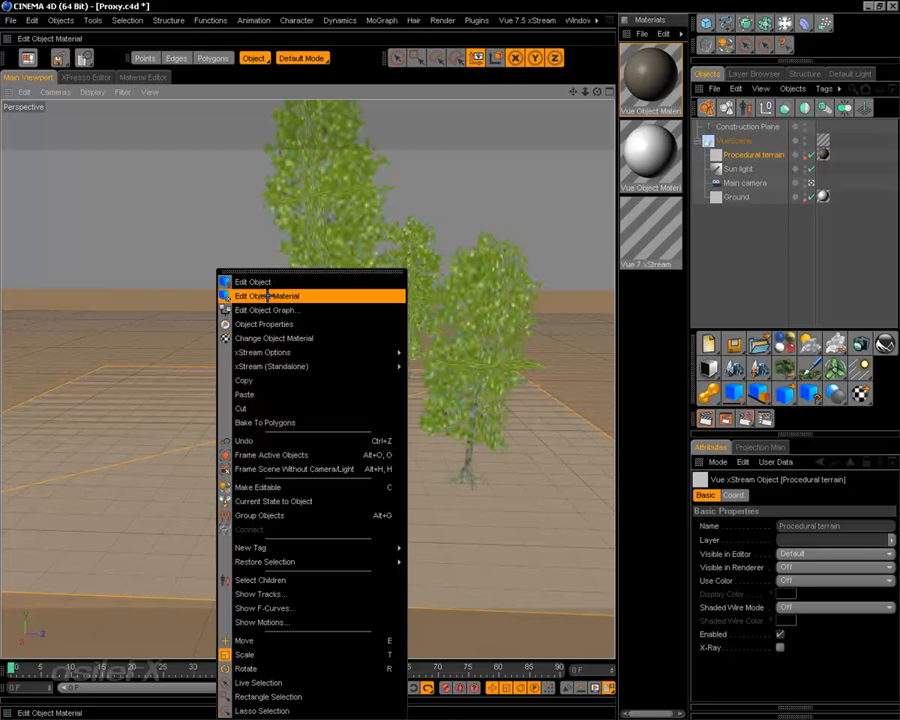
{"action": "left_click", "coordinate": [272, 282]}
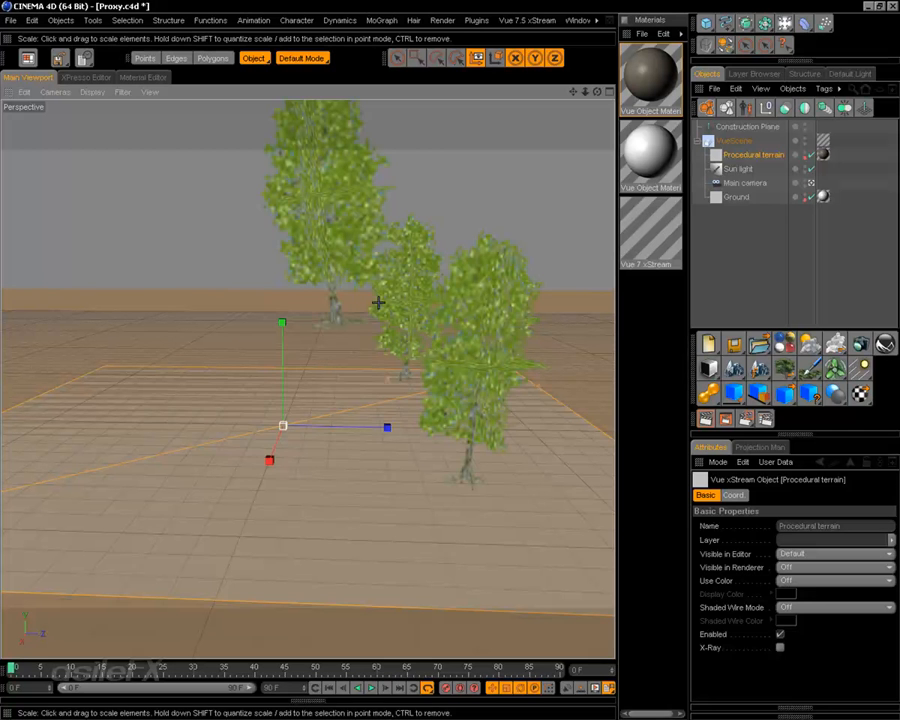
{"action": "right_click", "coordinate": [233, 272]}
{"action": "left_click", "coordinate": [283, 280]}
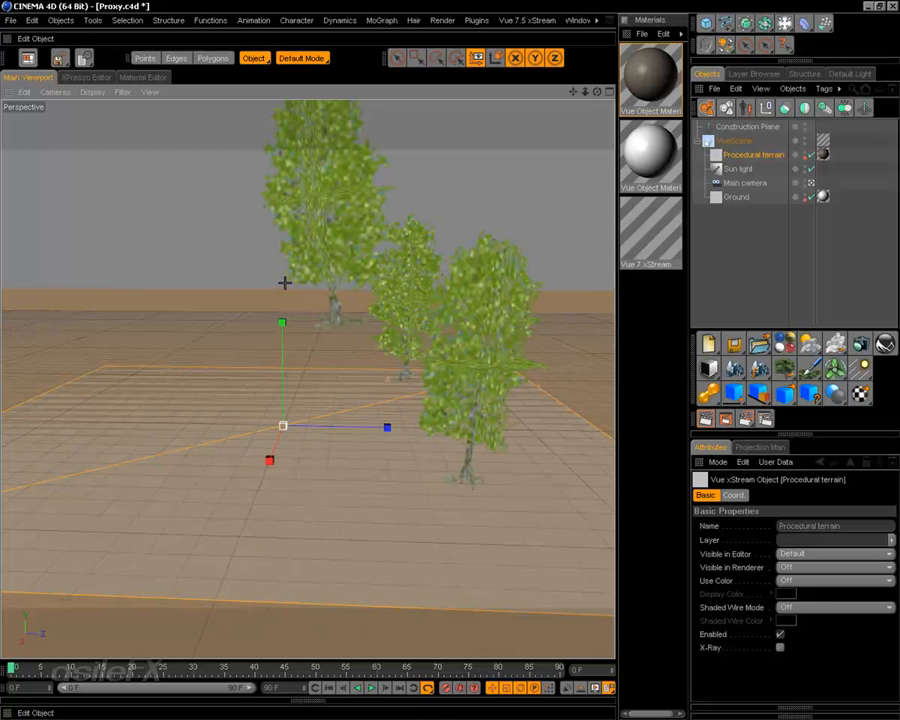
{"action": "right_click_drag", "start_coordinate": [384, 376], "coordinate": [422, 326]}
{"action": "right_click_drag", "start_coordinate": [332, 324], "coordinate": [278, 314]}
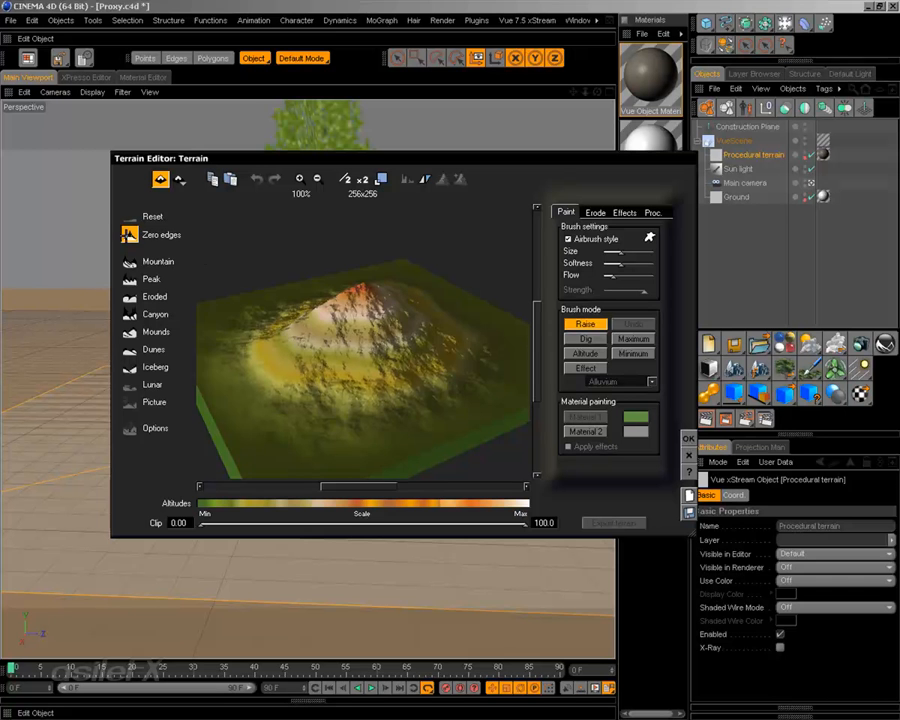
{"action": "left_click", "coordinate": [130, 236]}
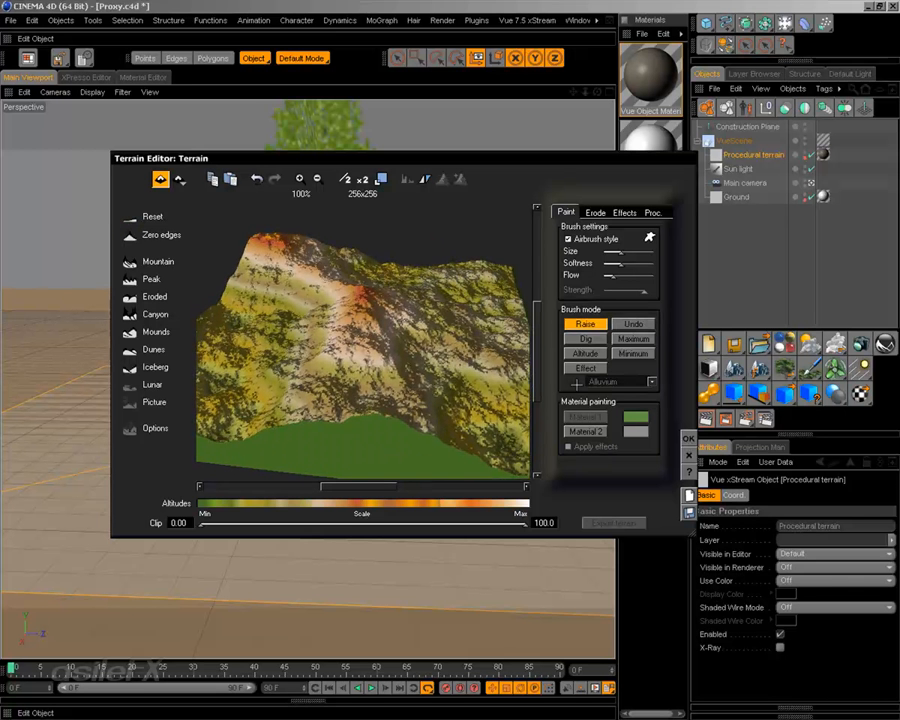
{"action": "left_click", "coordinate": [688, 439]}
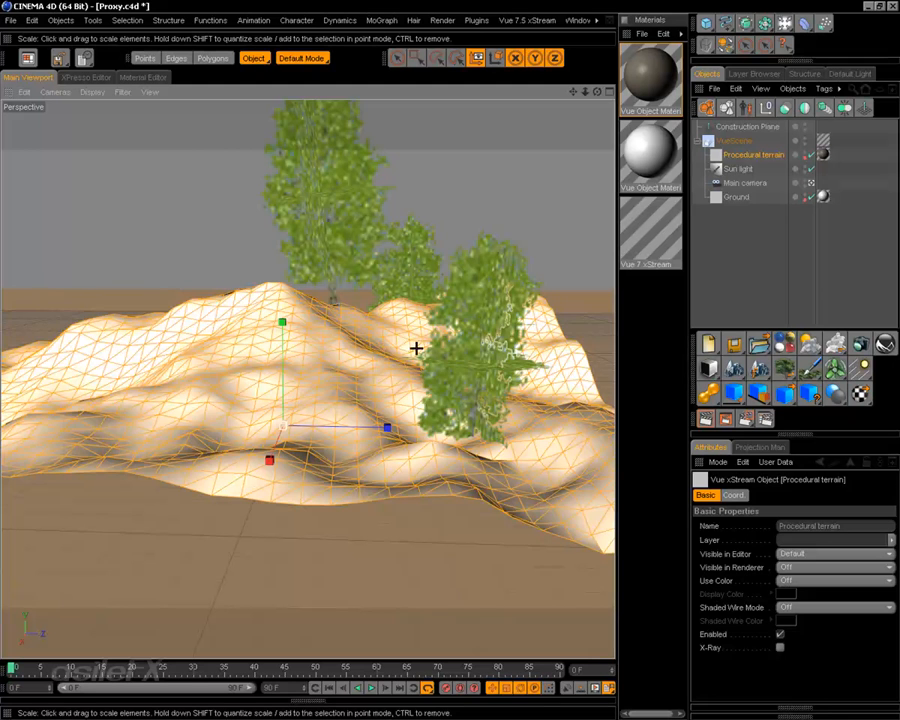
Repopulate the Ecosystem layer in the procedural terrain's material and apply the change.
{"action": "mouse_move", "coordinate": [354, 315]}
{"action": "left_mouse_down", "text": "alt"}
{"action": "mouse_move", "coordinate": [450, 370]}
{"action": "mouse_move", "coordinate": [348, 317]}
{"action": "left_mouse_up", "text": "alt"}
{"action": "right_click", "coordinate": [358, 307]}
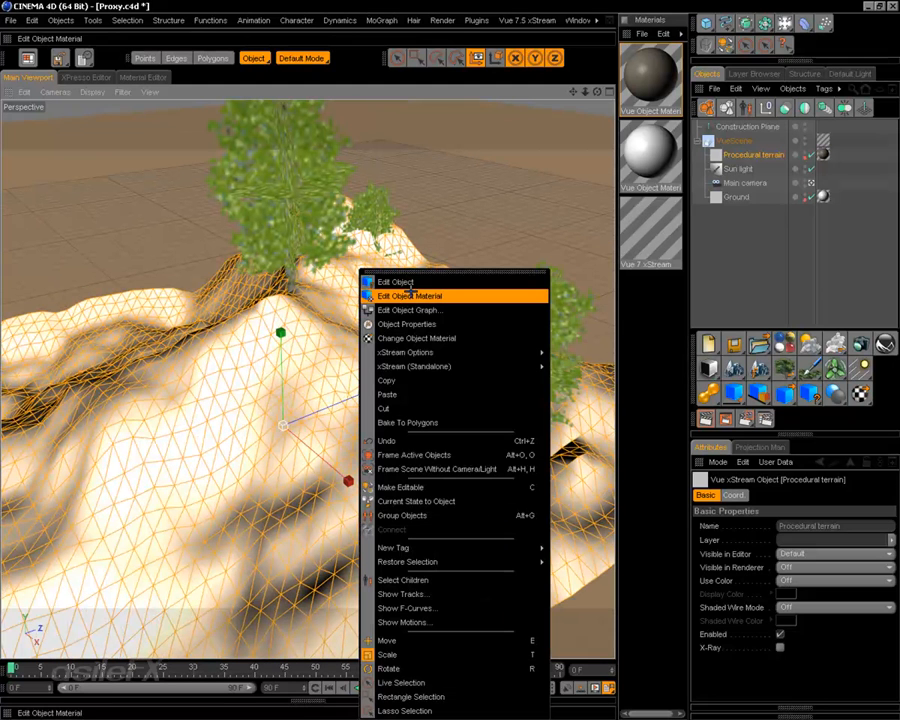
{"action": "left_click", "coordinate": [386, 295]}
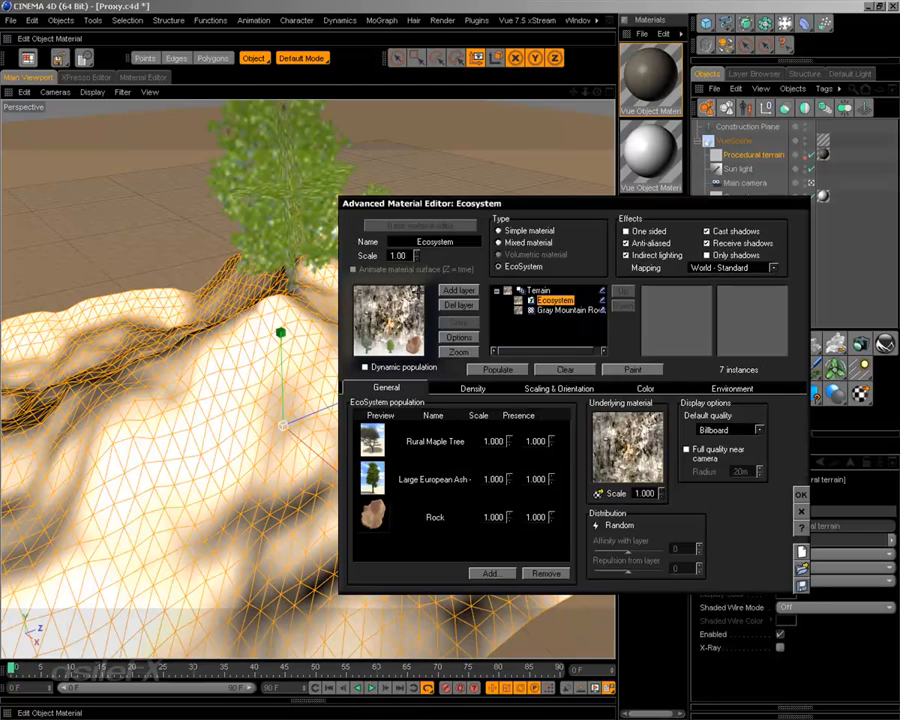
{"action": "left_click", "coordinate": [498, 369]}
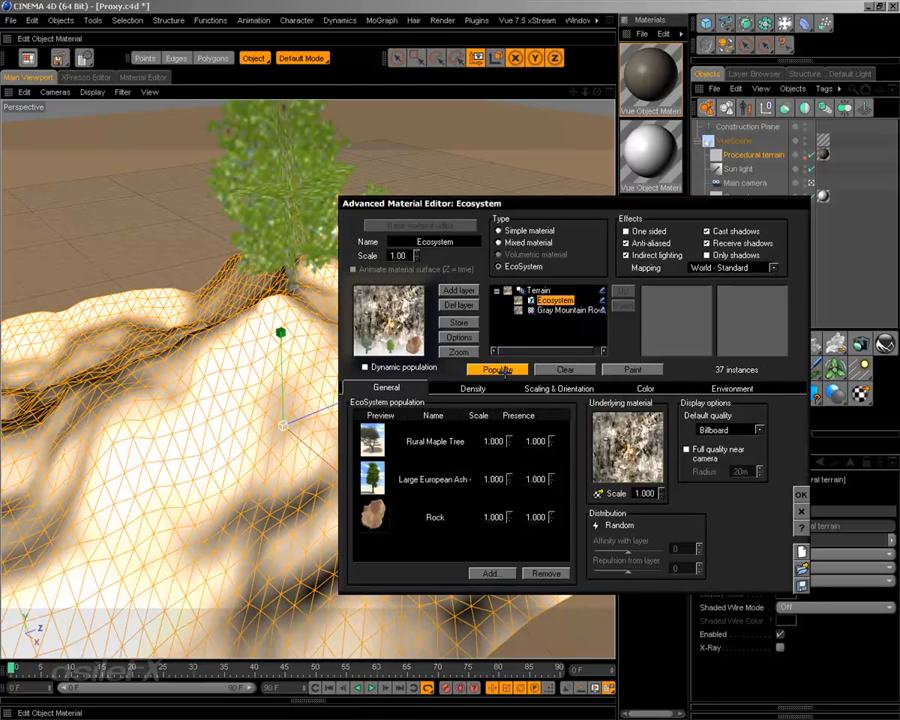
{"action": "left_click", "coordinate": [800, 494]}
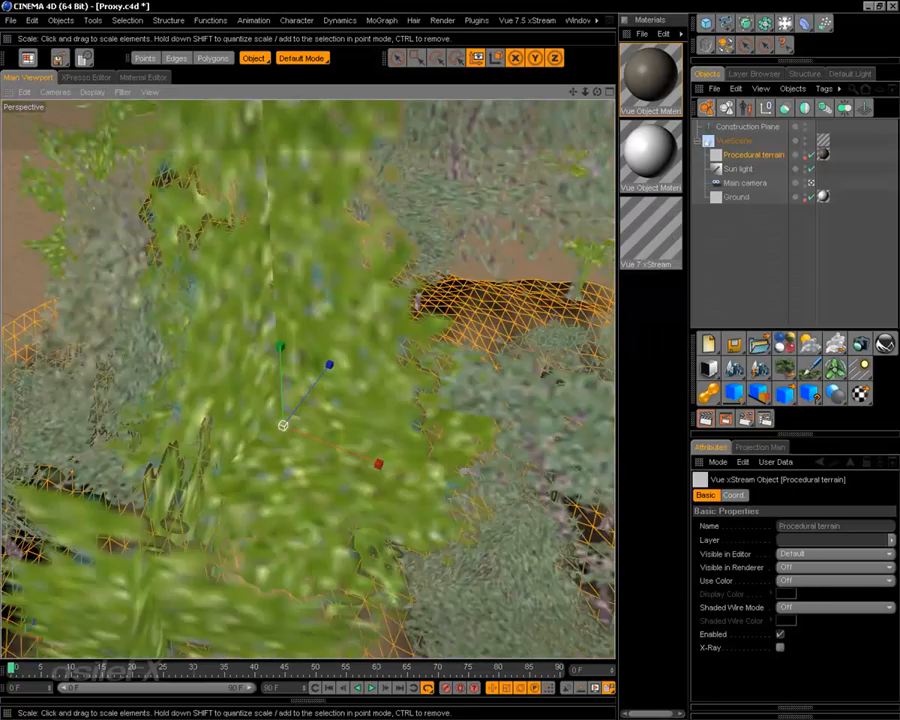
Examine how the repopulated trees and rocks sit on the procedural terrain's mesh from different angles and distances.
{"action": "left_click_drag", "start_coordinate": [110, 288], "coordinate": [185, 293], "text": "alt"}
{"action": "scroll", "coordinate": [185, 293], "scroll_direction": "down", "scroll_amount": 10}
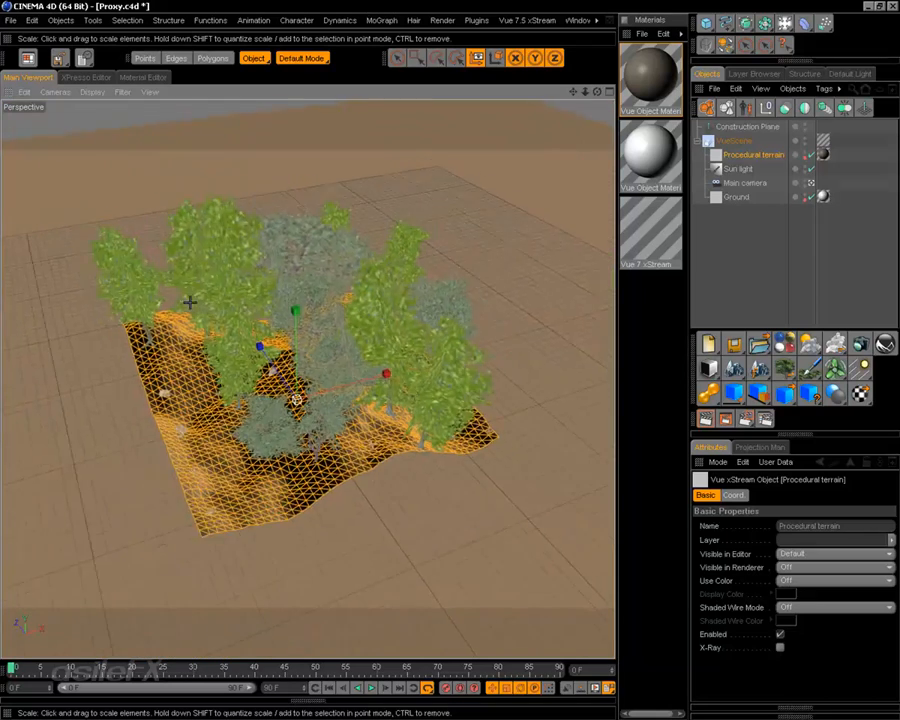
{"action": "scroll", "coordinate": [193, 306], "scroll_direction": "up", "scroll_amount": 1}
{"action": "left_click_drag", "start_coordinate": [437, 369], "coordinate": [386, 326], "text": "alt"}
{"action": "scroll", "coordinate": [442, 383], "scroll_direction": "up", "scroll_amount": 5}
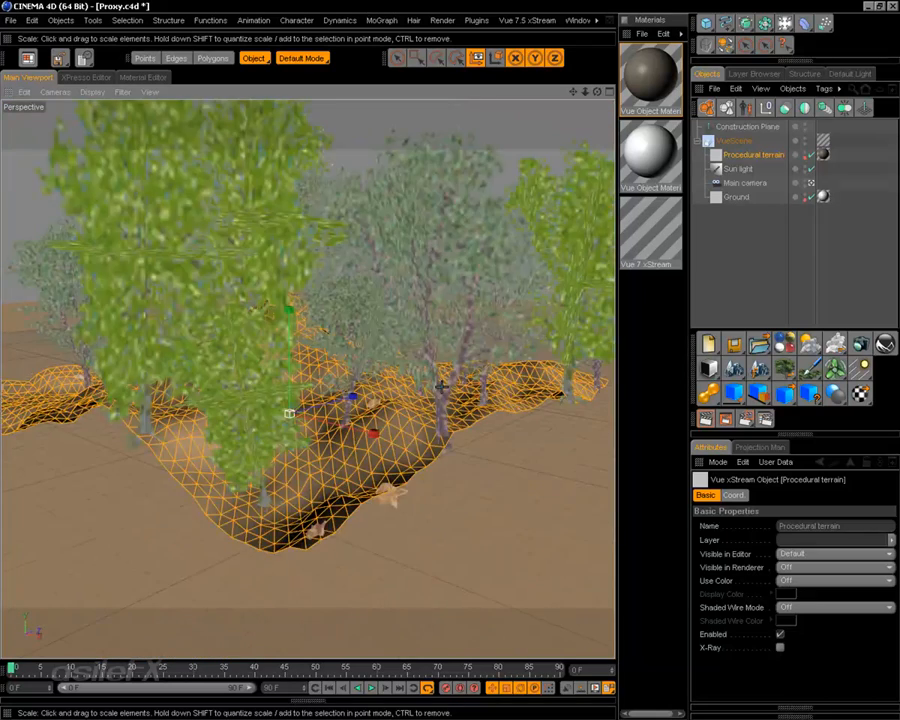
{"action": "mouse_move", "coordinate": [420, 455]}
{"action": "left_mouse_down", "text": "alt"}
{"action": "mouse_move", "coordinate": [418, 405]}
{"action": "mouse_move", "coordinate": [420, 447]}
{"action": "left_mouse_up", "text": "alt"}
{"action": "scroll", "coordinate": [420, 456], "scroll_direction": "down", "scroll_amount": 7}
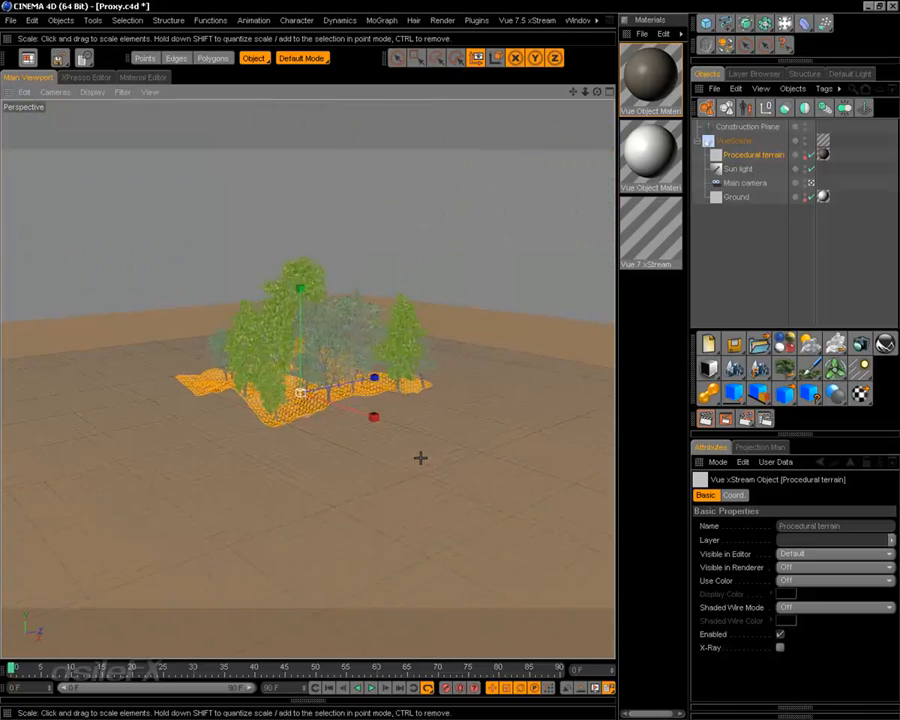
Scale the procedural terrain up uniformly to several times its size.
{"action": "scroll", "coordinate": [321, 431], "scroll_direction": "up", "scroll_amount": 8}
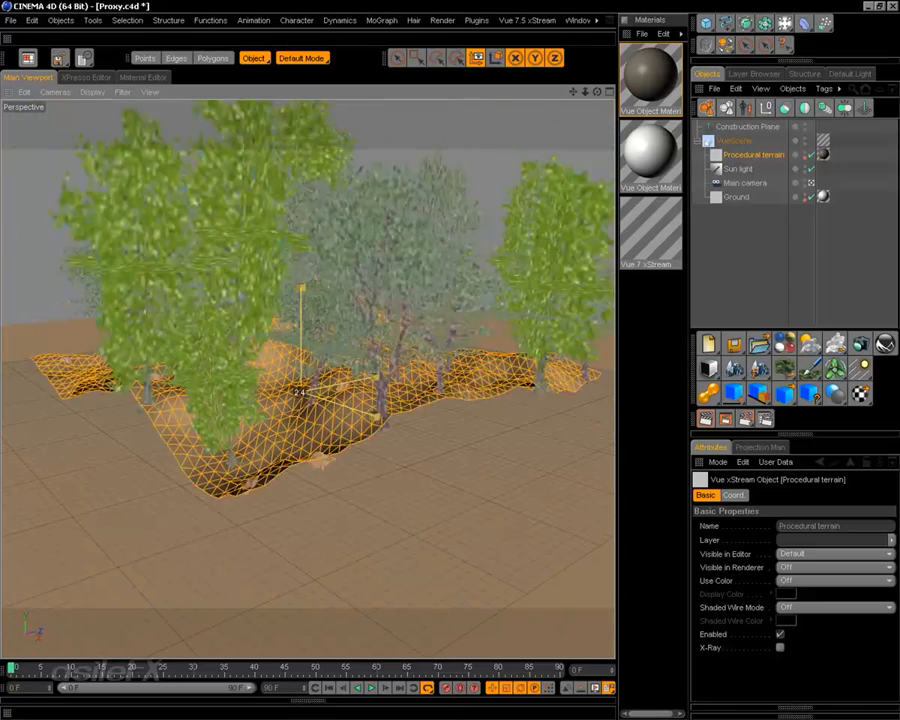
{"action": "left_click_drag", "start_coordinate": [321, 431], "coordinate": [345, 431]}
{"action": "mouse_move", "coordinate": [301, 286]}
{"action": "left_mouse_down"}
{"action": "mouse_move", "coordinate": [301, 318]}
{"action": "mouse_move", "coordinate": [301, 302]}
{"action": "left_mouse_up"}
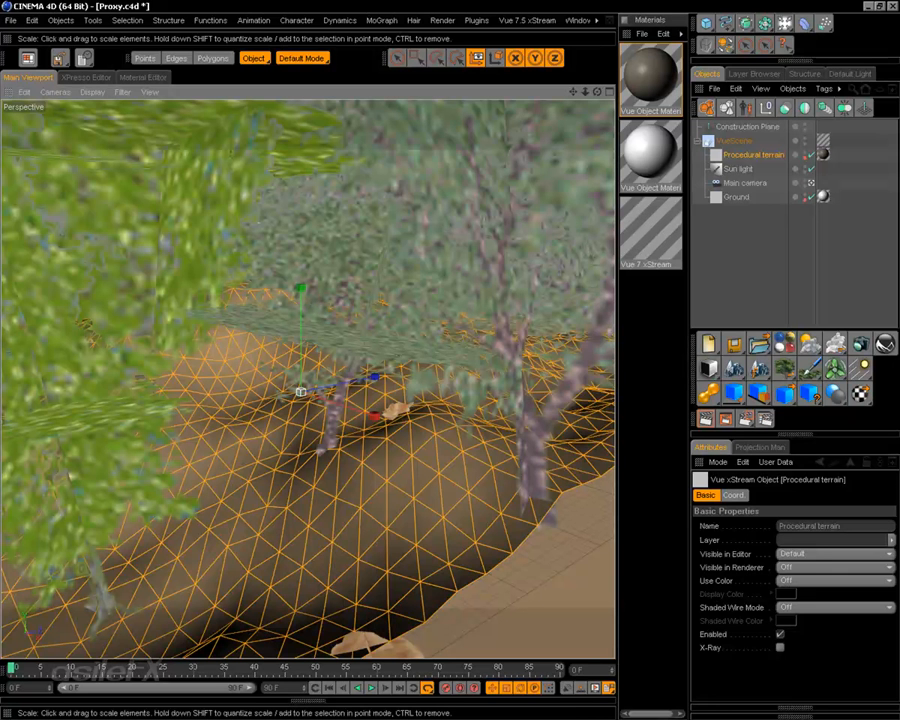
Repopulate the Ecosystem layer in the enlarged procedural terrain's material, apply it, and inspect how the trees are distributed over the mesh.
{"action": "right_click", "coordinate": [398, 348]}
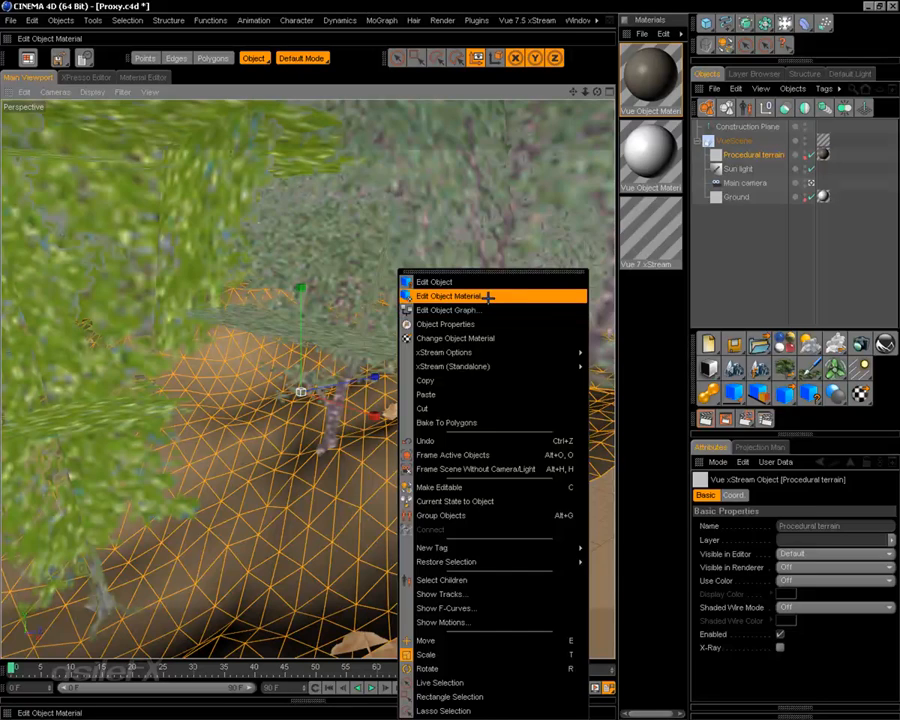
{"action": "left_click", "coordinate": [482, 296]}
{"action": "left_click", "coordinate": [508, 372]}
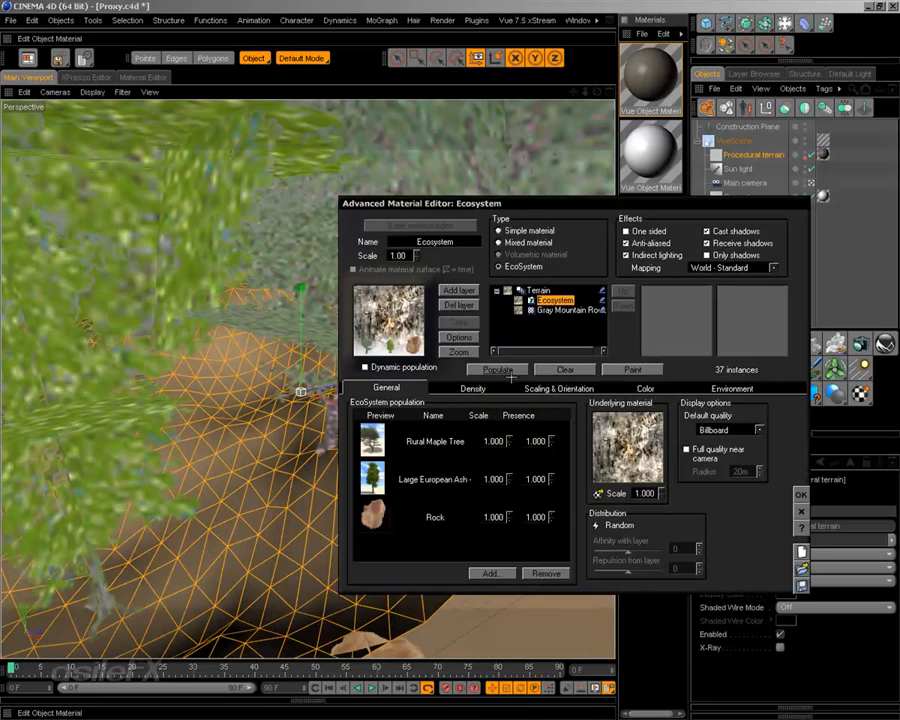
{"action": "left_click", "coordinate": [801, 494]}
{"action": "scroll", "coordinate": [386, 344], "scroll_direction": "down", "scroll_amount": 5}
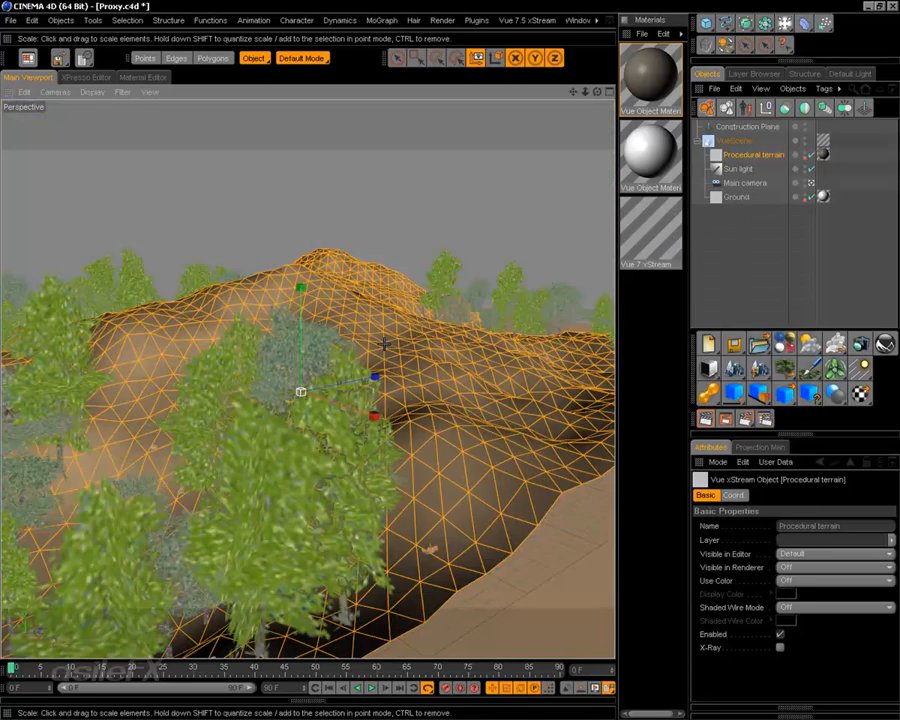
{"action": "left_click_drag", "start_coordinate": [405, 327], "coordinate": [300, 345], "text": "alt"}
{"action": "left_click_drag", "start_coordinate": [412, 348], "coordinate": [422, 314], "text": "alt"}
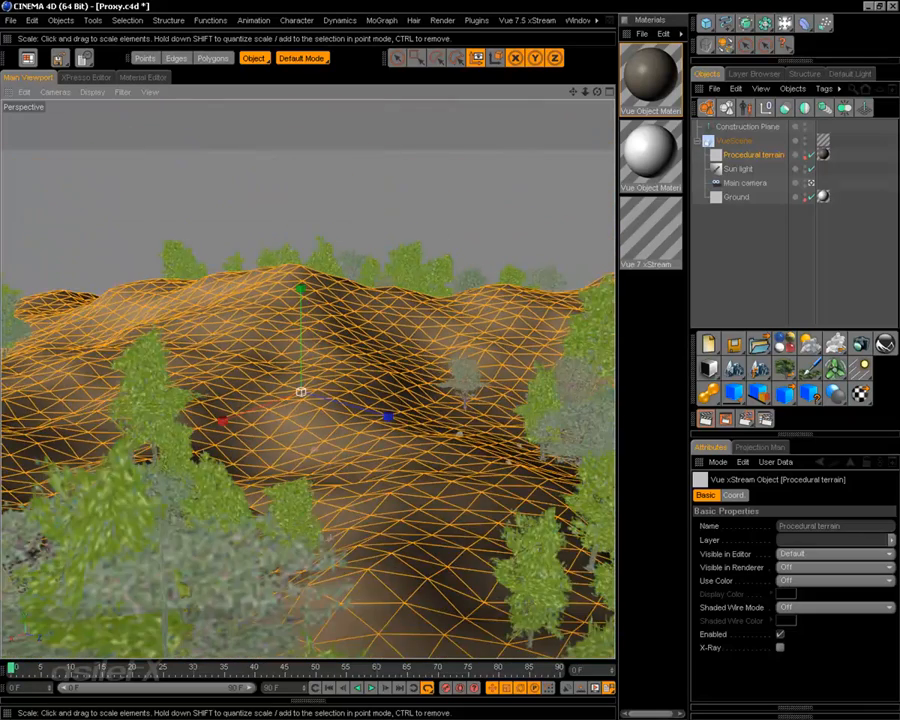
{"action": "left_click_drag", "start_coordinate": [380, 361], "coordinate": [361, 329], "text": "alt"}
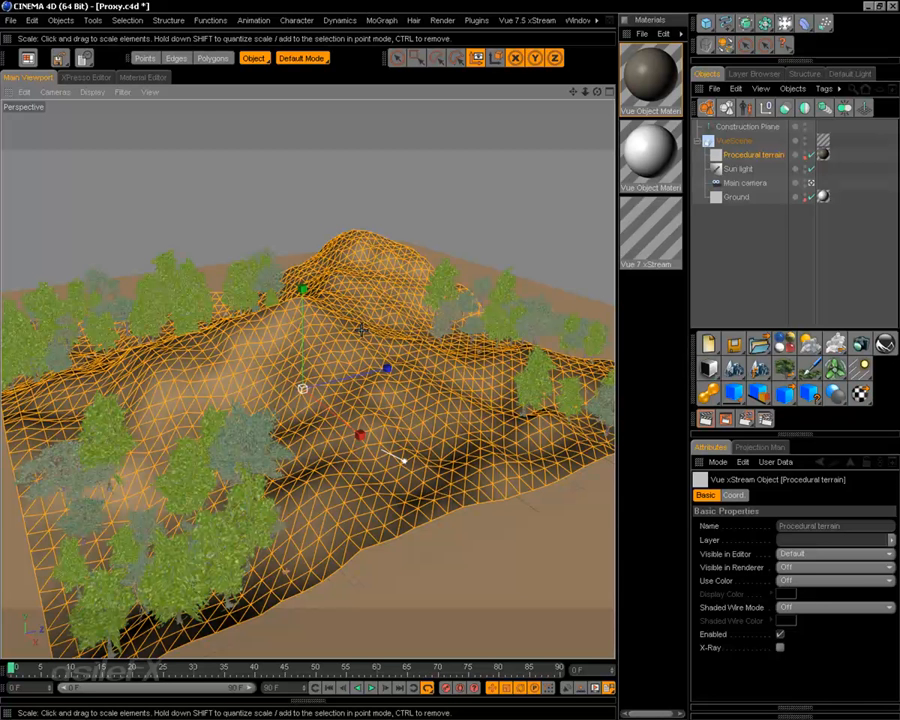
Review the Vue proxies settings in the xStream options, in particular the limit on the number of EcoSystem instance proxies.
{"action": "left_click", "coordinate": [885, 343]}
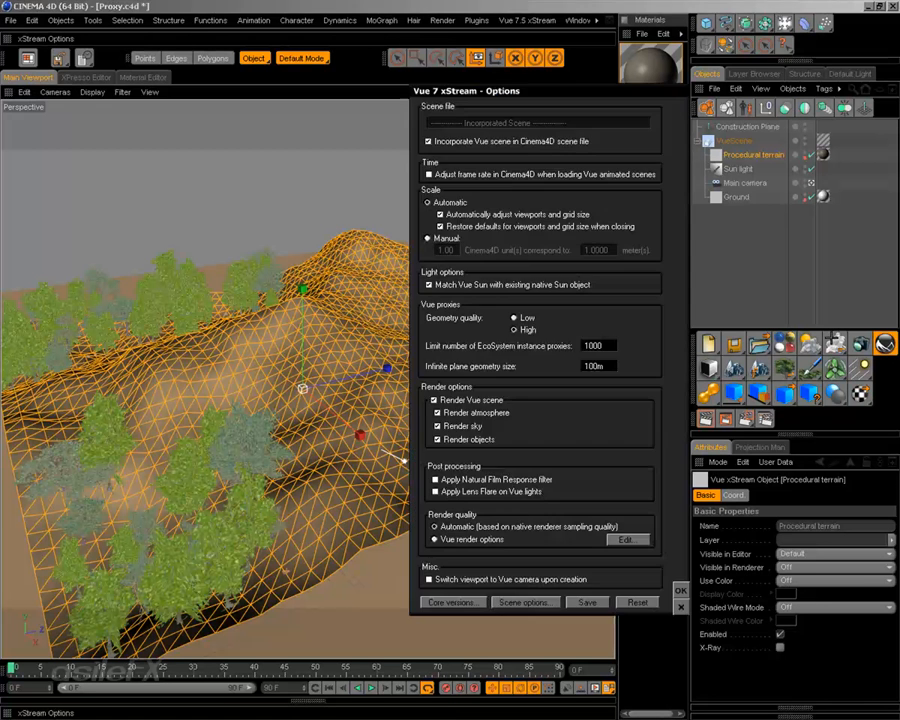
{"action": "double_click", "coordinate": [611, 344]}
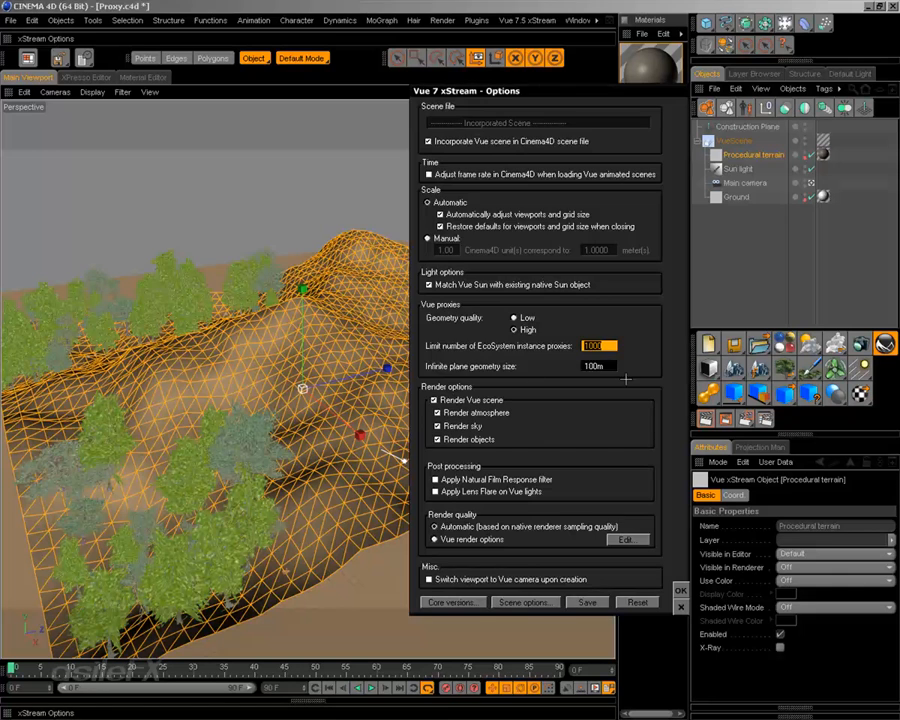
{"action": "left_click", "coordinate": [680, 590]}
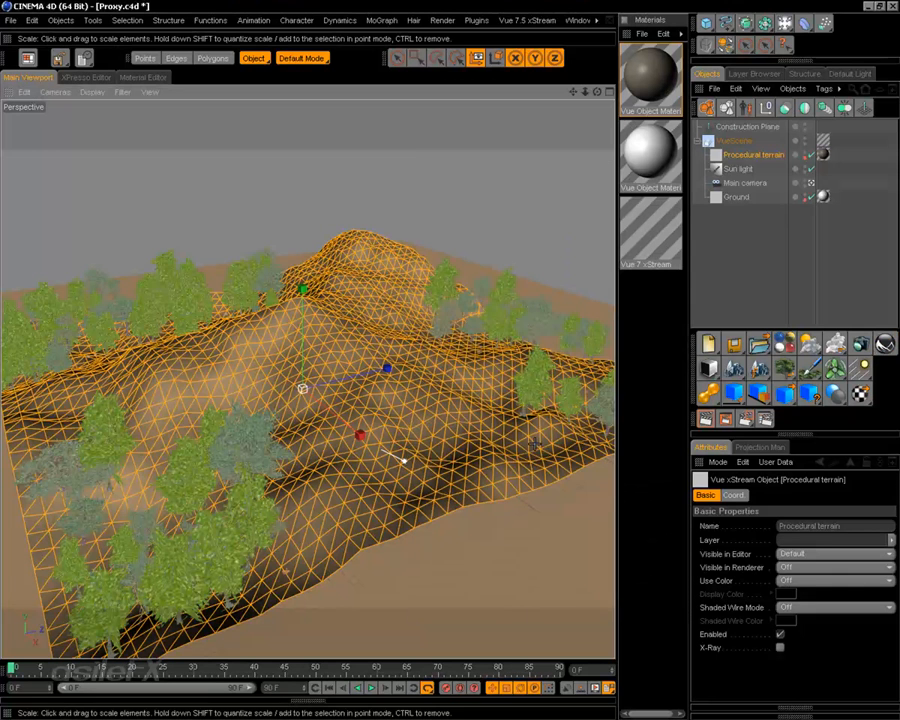
{"action": "left_click_drag", "start_coordinate": [533, 434], "coordinate": [300, 406], "text": "alt"}
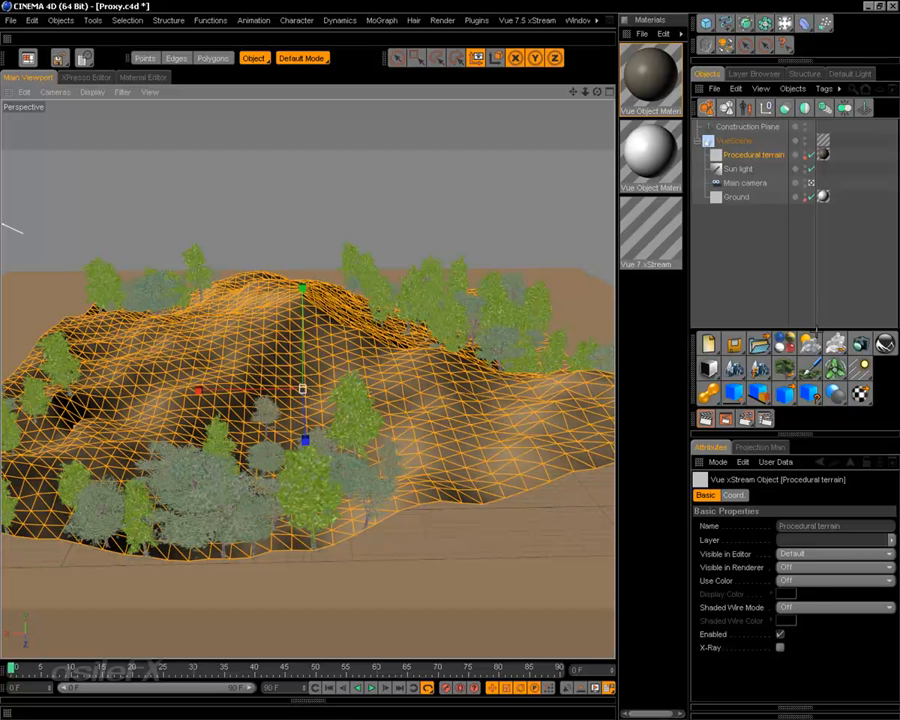
Add a Large European Ash - Summer Lushy Dark Green plant to the scene.
{"action": "left_click_drag", "start_coordinate": [786, 368], "coordinate": [845, 380]}
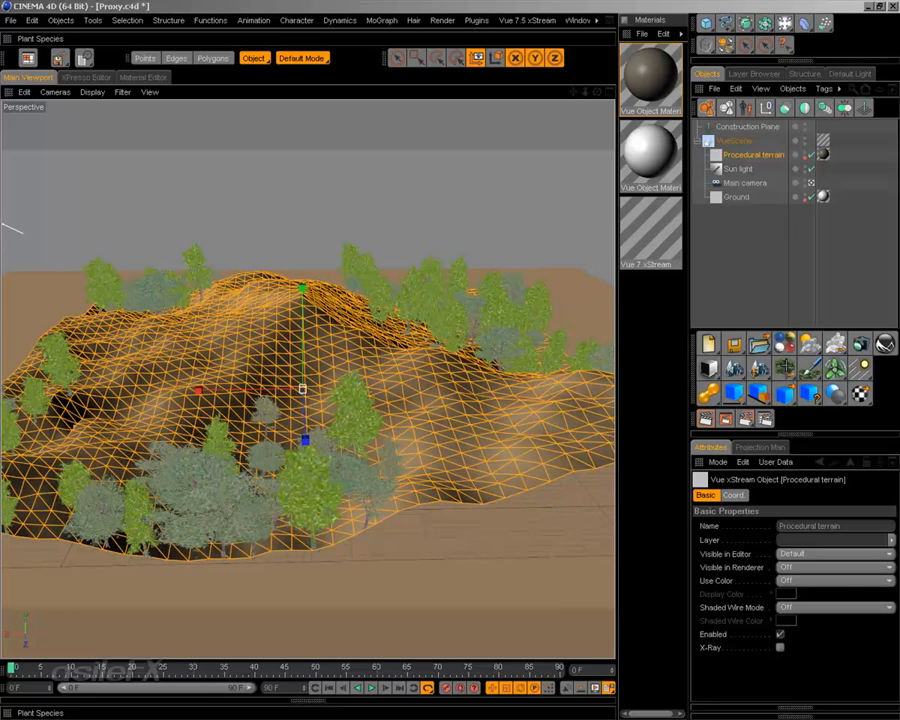
{"action": "left_click", "coordinate": [551, 256]}
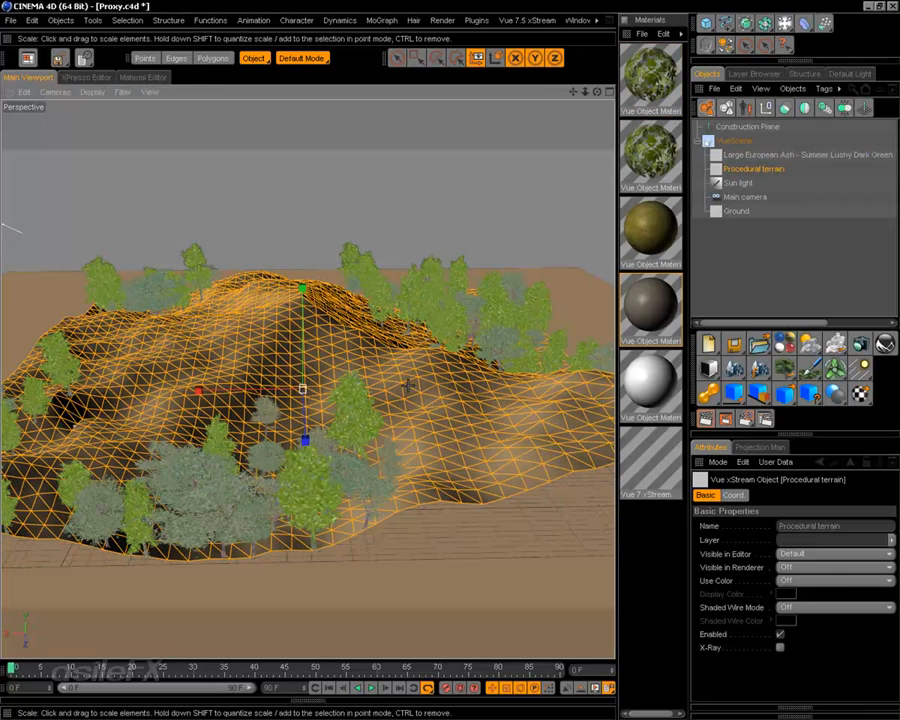
{"action": "left_click_drag", "start_coordinate": [305, 378], "coordinate": [376, 402], "text": "alt"}
{"action": "scroll", "coordinate": [376, 402], "scroll_direction": "up", "scroll_amount": 5}
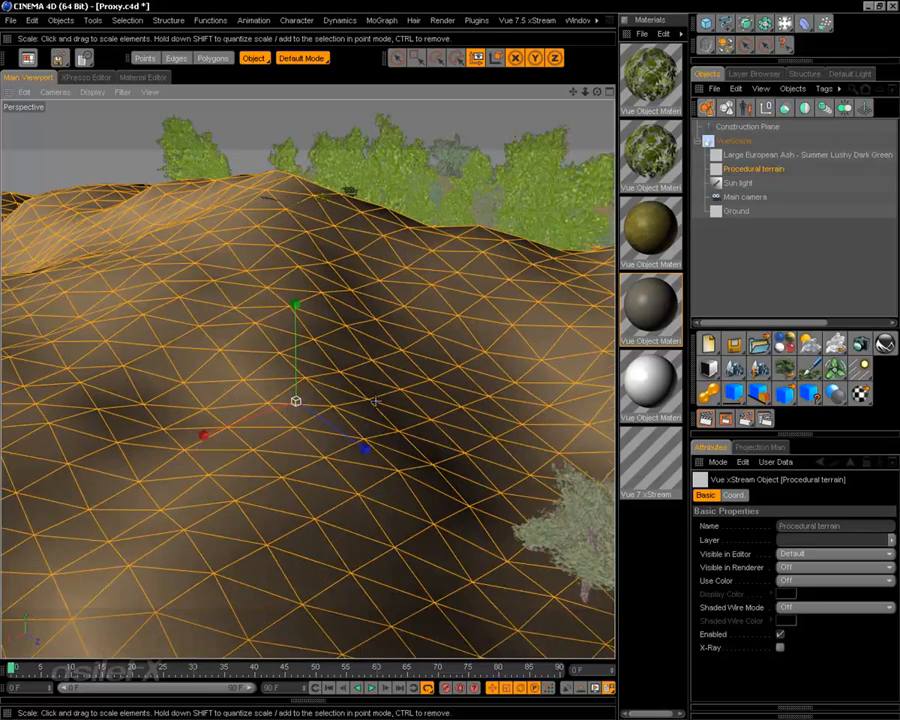
Move the procedural terrain along its Z axis with the Move tool to change its position relative to the ash tree.
{"action": "key", "text": "e"}
{"action": "left_click_drag", "start_coordinate": [357, 443], "coordinate": [484, 529]}
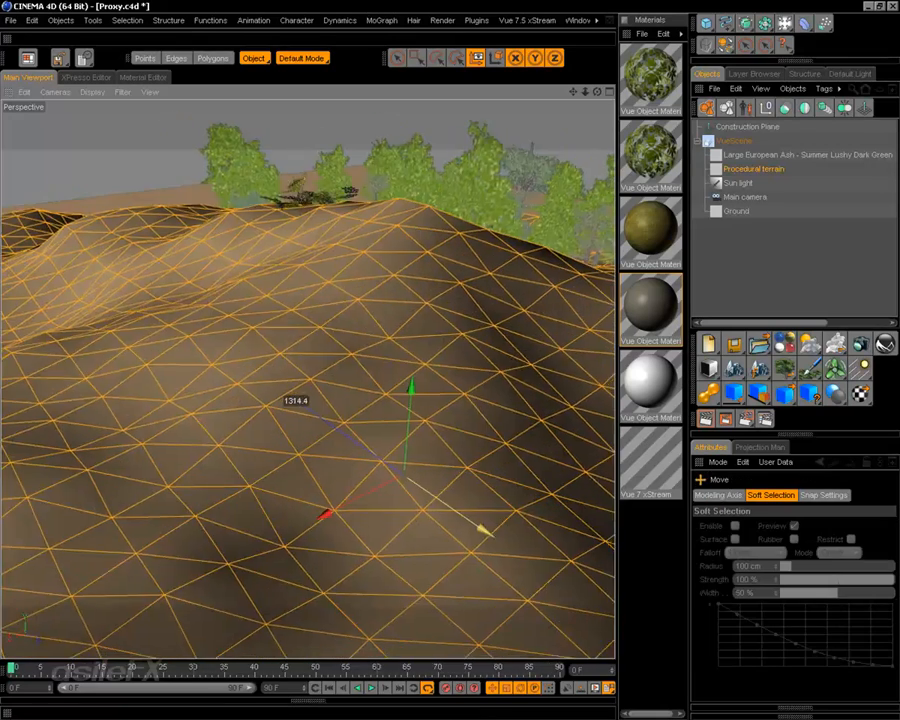
{"action": "mouse_move", "coordinate": [296, 400]}
{"action": "left_mouse_down"}
{"action": "mouse_move", "coordinate": [283, 395]}
{"action": "mouse_move", "coordinate": [292, 396]}
{"action": "left_mouse_up"}
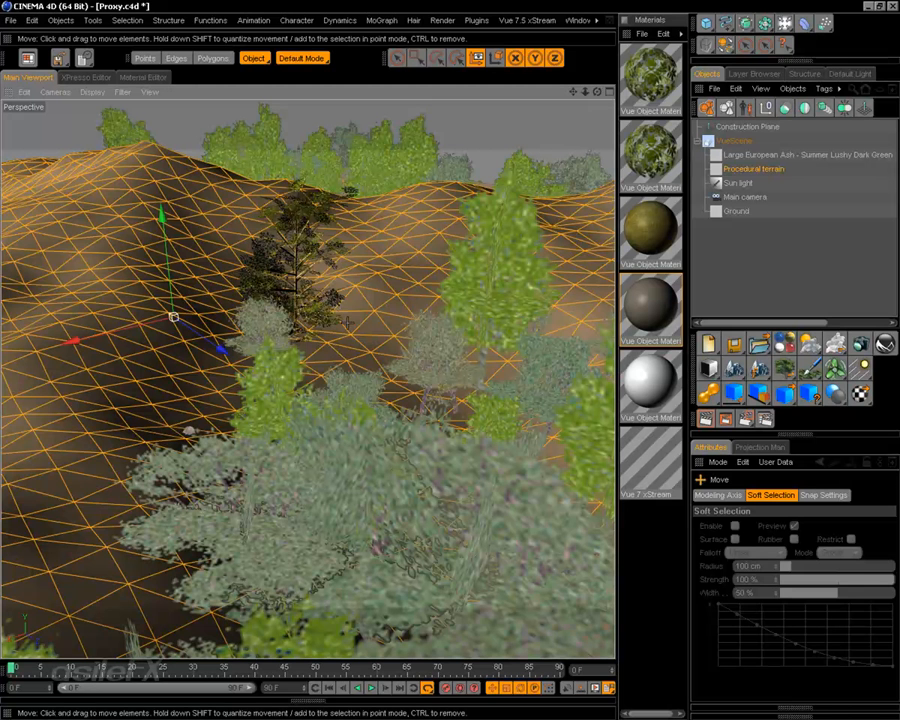
Select the Large European Ash, drop it onto the terrain surface, and slightly adjust its height along the vertical axis.
{"action": "left_click", "coordinate": [285, 270]}
{"action": "left_click_drag", "start_coordinate": [342, 365], "coordinate": [295, 227], "text": "alt"}
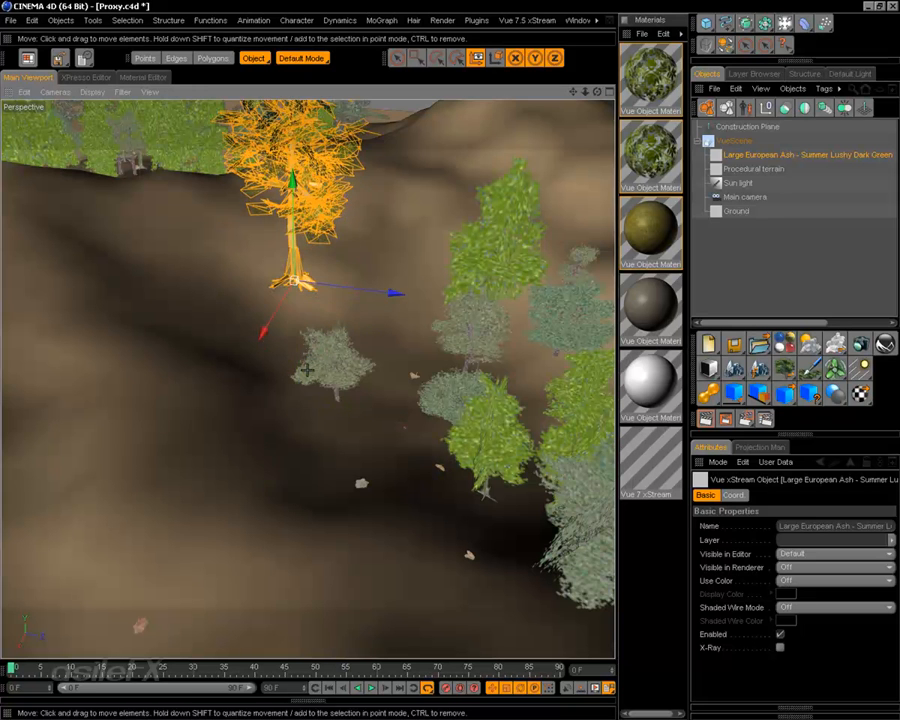
{"action": "left_click_drag", "start_coordinate": [385, 291], "coordinate": [394, 412], "text": "alt"}
{"action": "scroll", "coordinate": [394, 412], "scroll_direction": "up", "scroll_amount": 4}
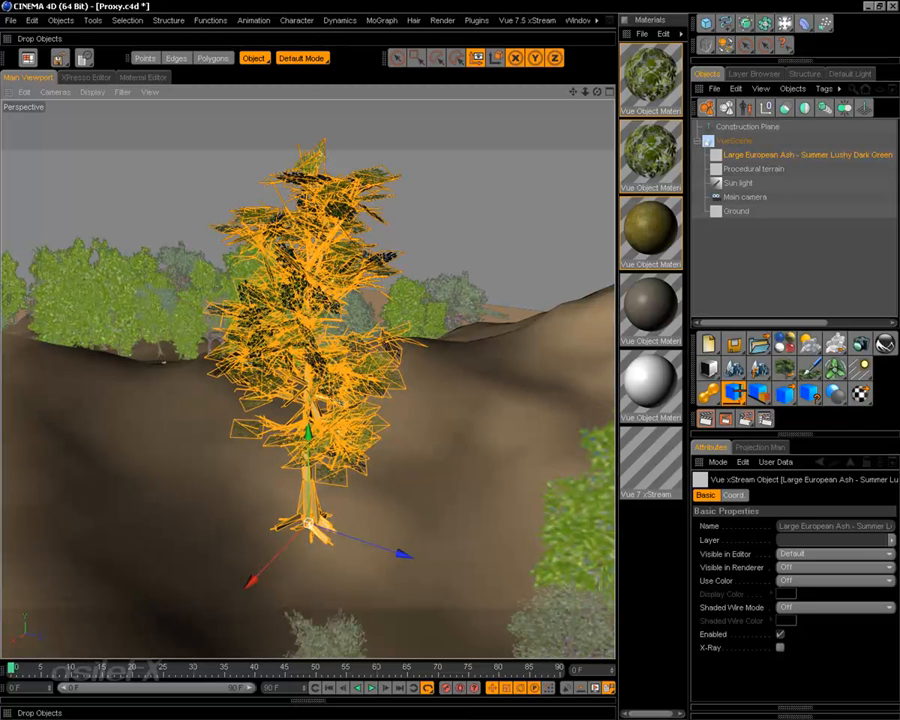
{"action": "left_click", "coordinate": [738, 396]}
{"action": "left_click_drag", "start_coordinate": [434, 514], "coordinate": [434, 496], "text": "alt"}
{"action": "left_click_drag", "start_coordinate": [310, 495], "coordinate": [309, 504]}
{"action": "left_click_drag", "start_coordinate": [308, 509], "coordinate": [308, 501]}
{"action": "middle_click_drag", "start_coordinate": [328, 479], "coordinate": [325, 384], "text": "alt"}
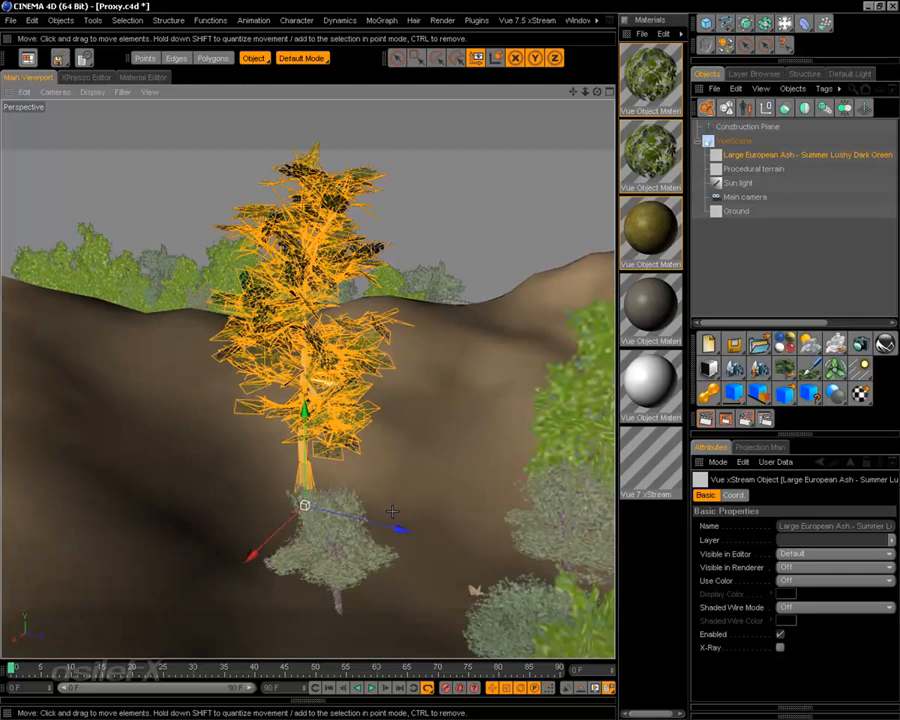
Clear the selection and examine the ash tree's proxy foliage, branches and trunk from close up and different angles.
{"action": "left_click_drag", "start_coordinate": [440, 465], "coordinate": [380, 535], "text": "alt"}
{"action": "scroll", "coordinate": [380, 535], "scroll_direction": "up", "scroll_amount": 5}
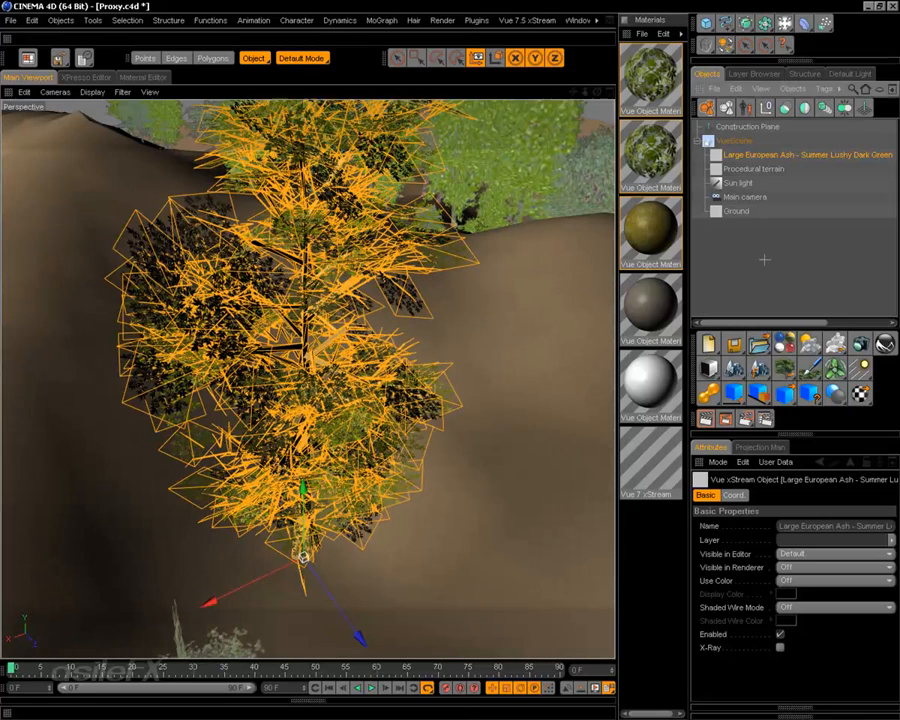
{"action": "left_click", "coordinate": [510, 394]}
{"action": "left_click_drag", "start_coordinate": [510, 394], "coordinate": [480, 378], "text": "alt"}
{"action": "left_click_drag", "start_coordinate": [360, 350], "coordinate": [430, 282], "text": "alt"}
{"action": "scroll", "coordinate": [341, 412], "scroll_direction": "up", "scroll_amount": 3}
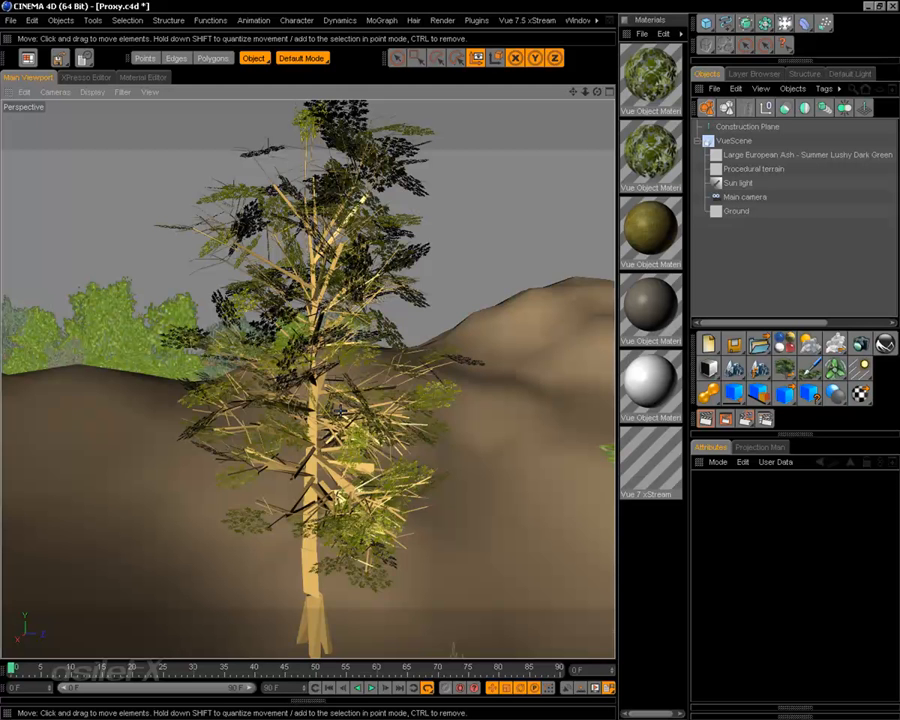
Open the Large European Ash in the Plant Editor, rotate its preview to examine the full-detail plant, and close the editor.
{"action": "left_click", "coordinate": [332, 280]}
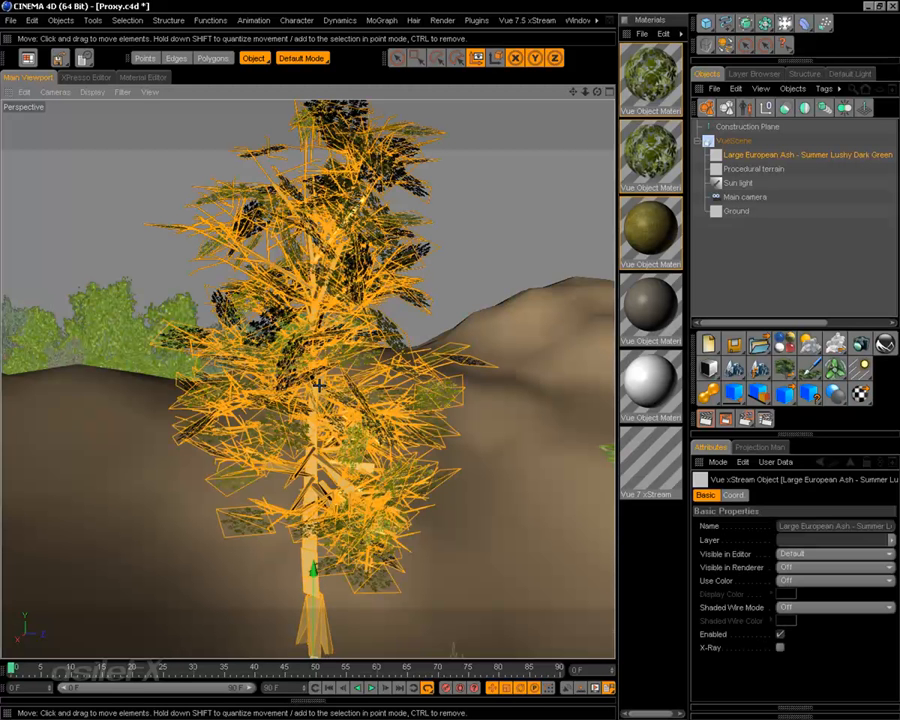
{"action": "right_click", "coordinate": [328, 270]}
{"action": "left_click", "coordinate": [412, 282]}
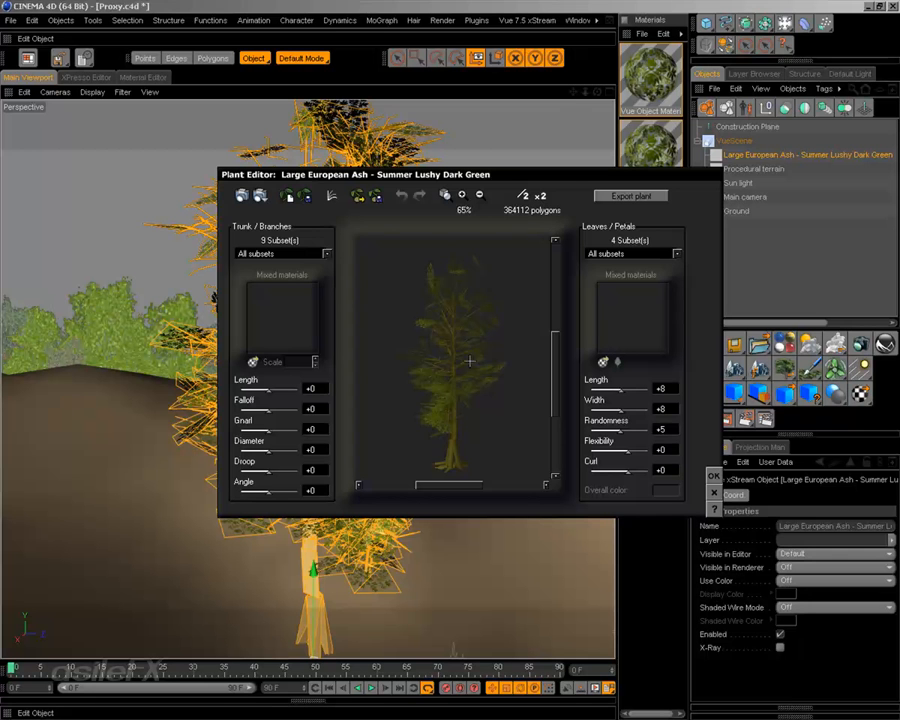
{"action": "left_click_drag", "start_coordinate": [447, 382], "coordinate": [507, 376]}
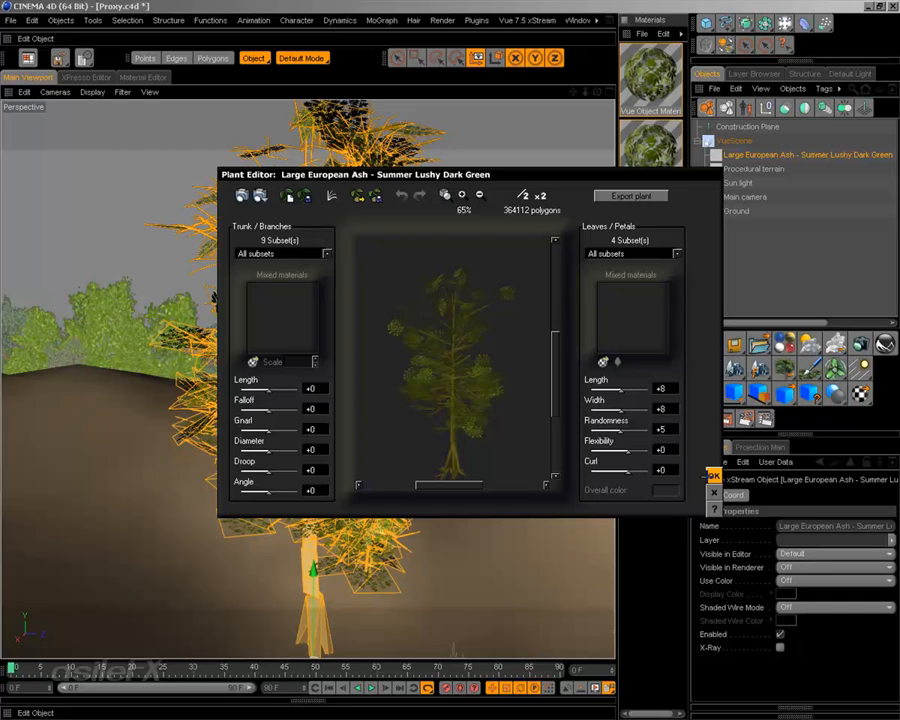
{"action": "left_click", "coordinate": [711, 475]}
{"action": "scroll", "coordinate": [505, 434], "scroll_direction": "down", "scroll_amount": 5}
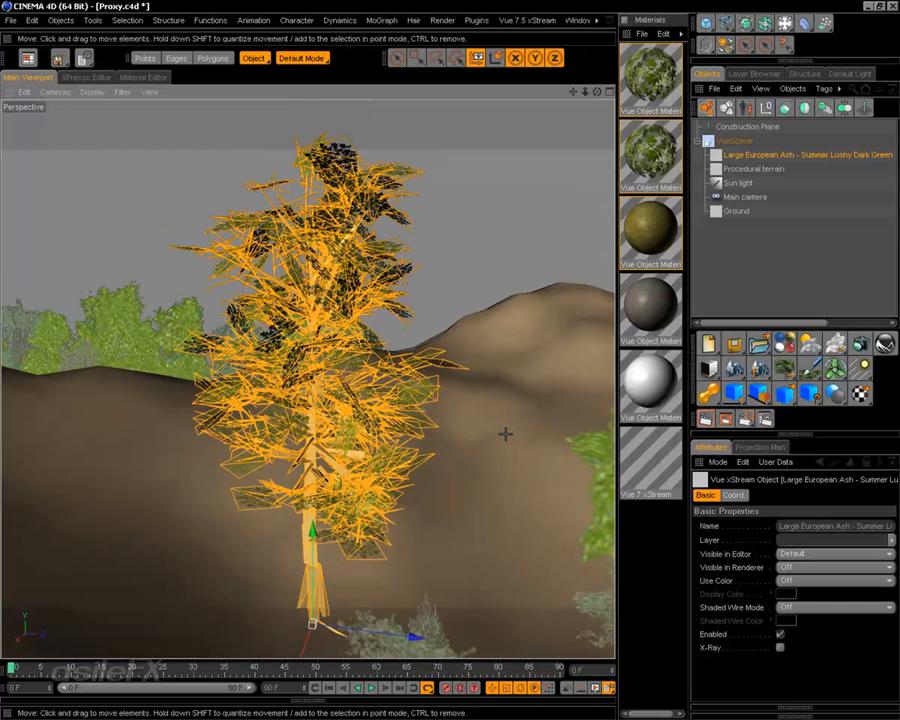
Add a Broad Leaf Straight Trunk tree from the Trees collection to the scene.
{"action": "left_click", "coordinate": [747, 243]}
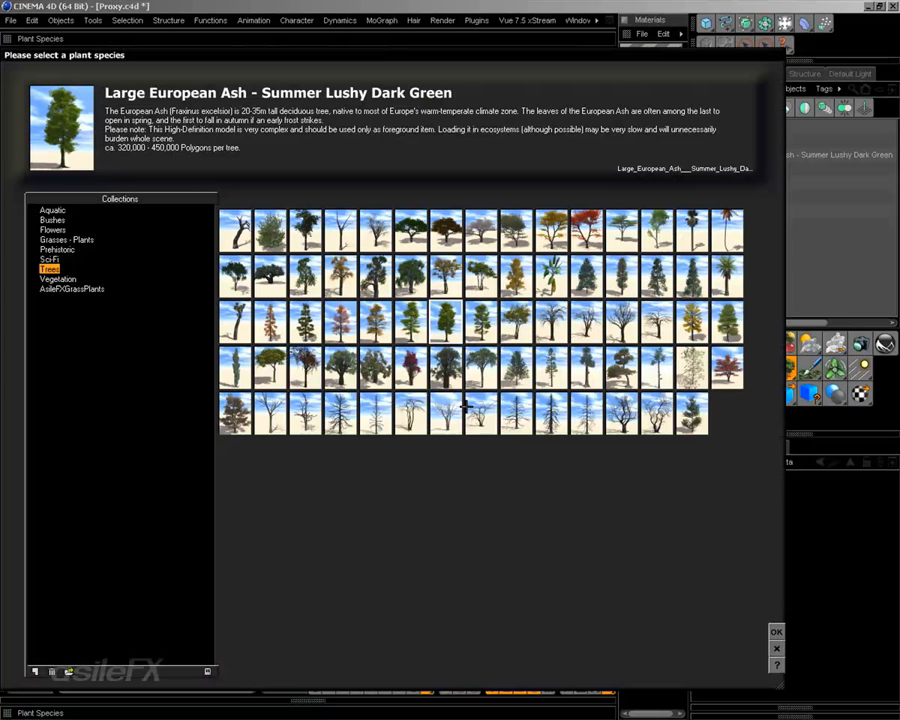
{"action": "left_click", "coordinate": [621, 274]}
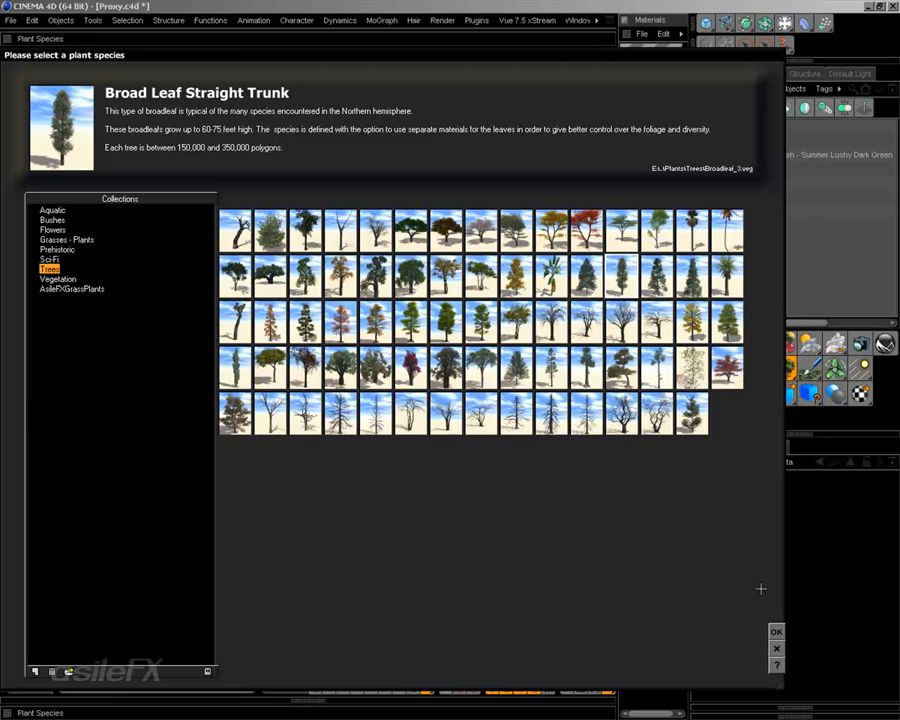
{"action": "left_click", "coordinate": [776, 631]}
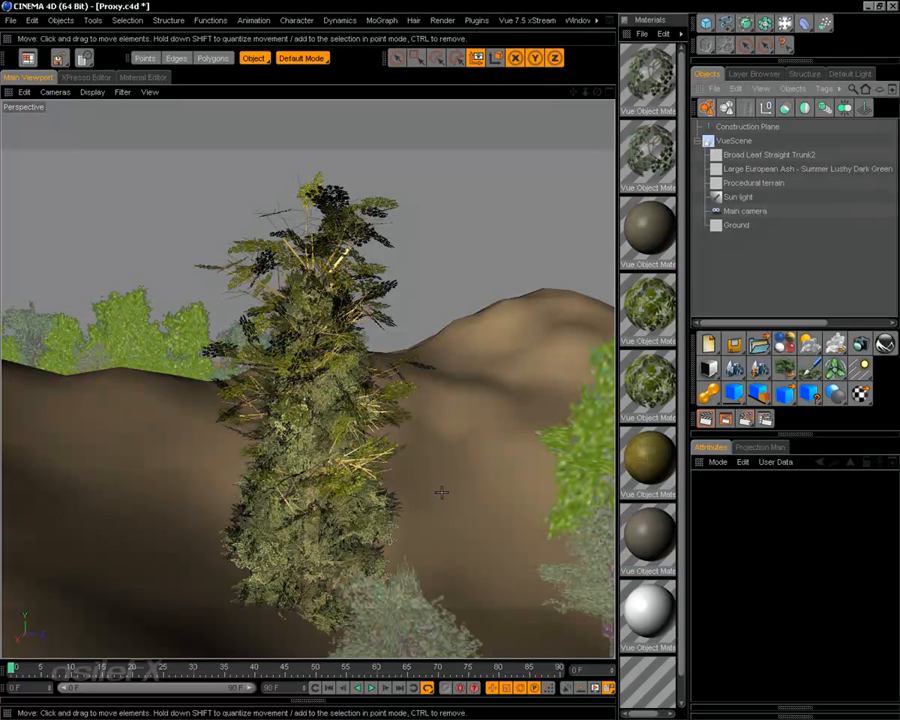
{"action": "left_click_drag", "start_coordinate": [411, 476], "coordinate": [318, 538], "text": "alt"}
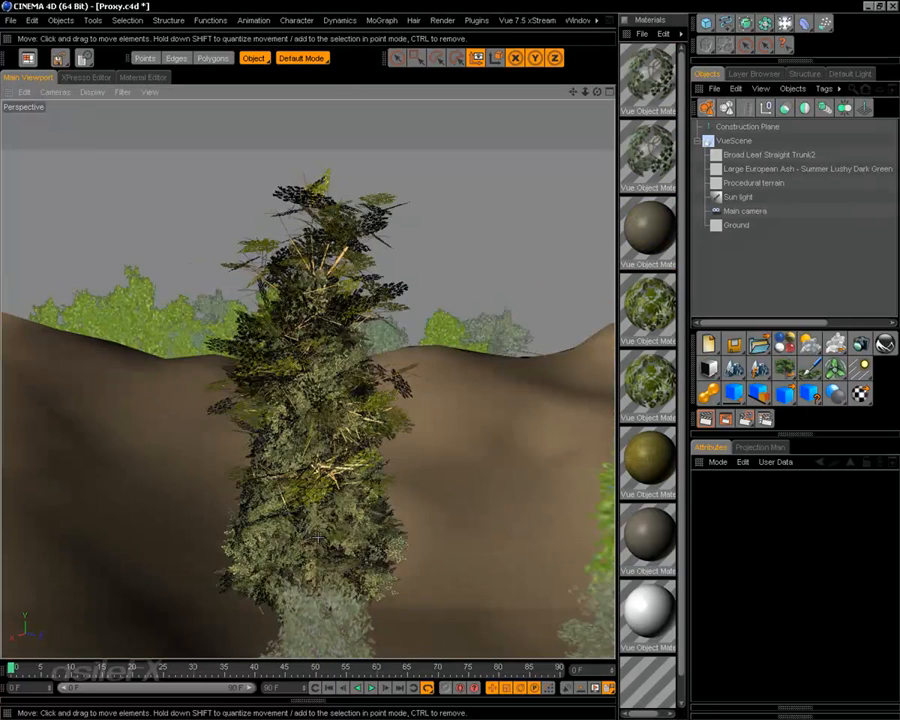
Select the Broad Leaf Straight Trunk tree and move it along its Z axis away from the ash.
{"action": "left_click", "coordinate": [752, 155]}
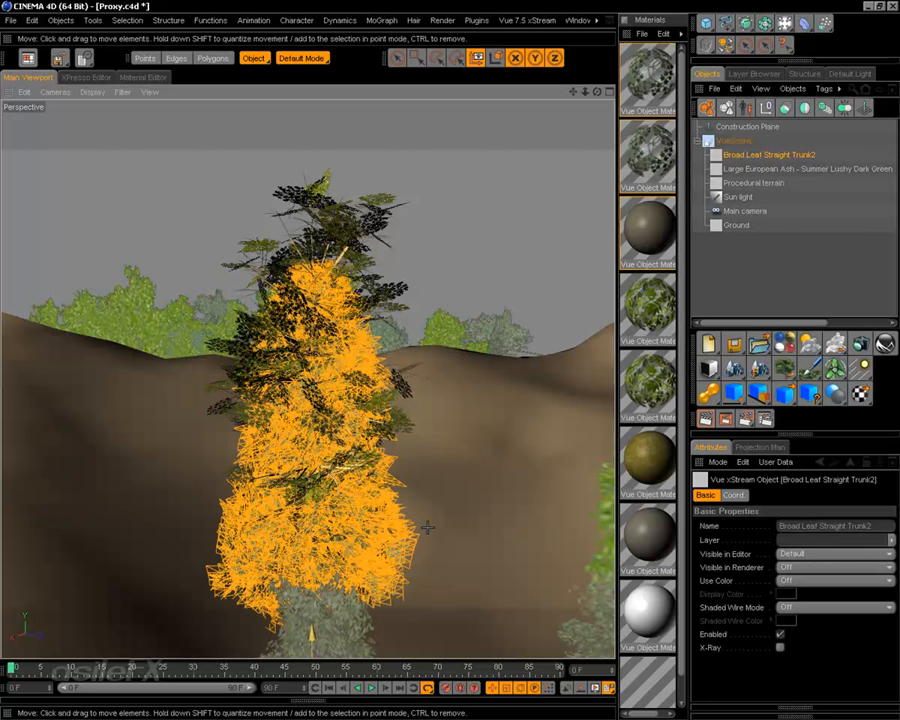
{"action": "left_click_drag", "start_coordinate": [427, 526], "coordinate": [335, 535], "text": "alt"}
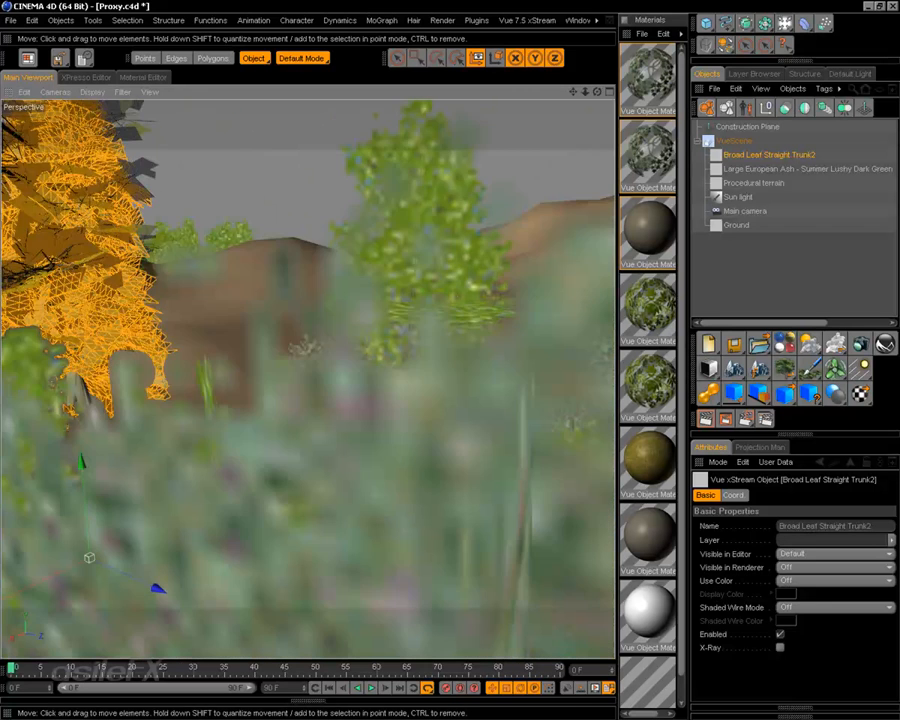
{"action": "scroll", "coordinate": [420, 520], "scroll_direction": "down", "scroll_amount": 3}
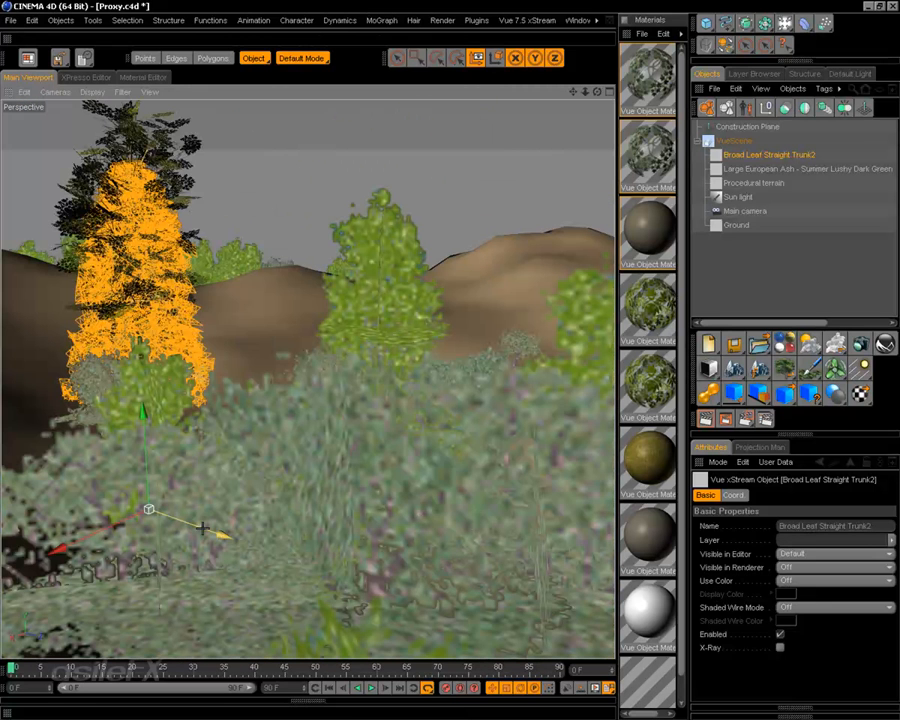
{"action": "left_click_drag", "start_coordinate": [203, 527], "coordinate": [346, 580]}
Deselect the broad leaf tree and change a viewport display option to compare how its foliage is drawn up close.
{"action": "left_click_drag", "start_coordinate": [230, 500], "coordinate": [358, 423], "text": "alt"}
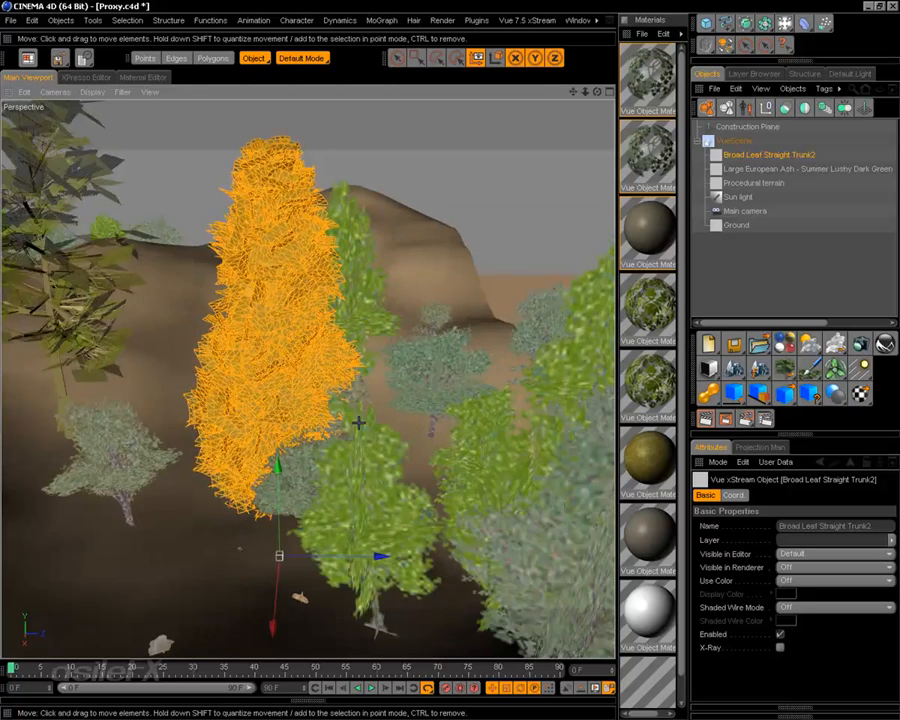
{"action": "scroll", "coordinate": [358, 423], "scroll_direction": "up", "scroll_amount": 3}
{"action": "scroll", "coordinate": [358, 423], "scroll_direction": "up", "scroll_amount": 3}
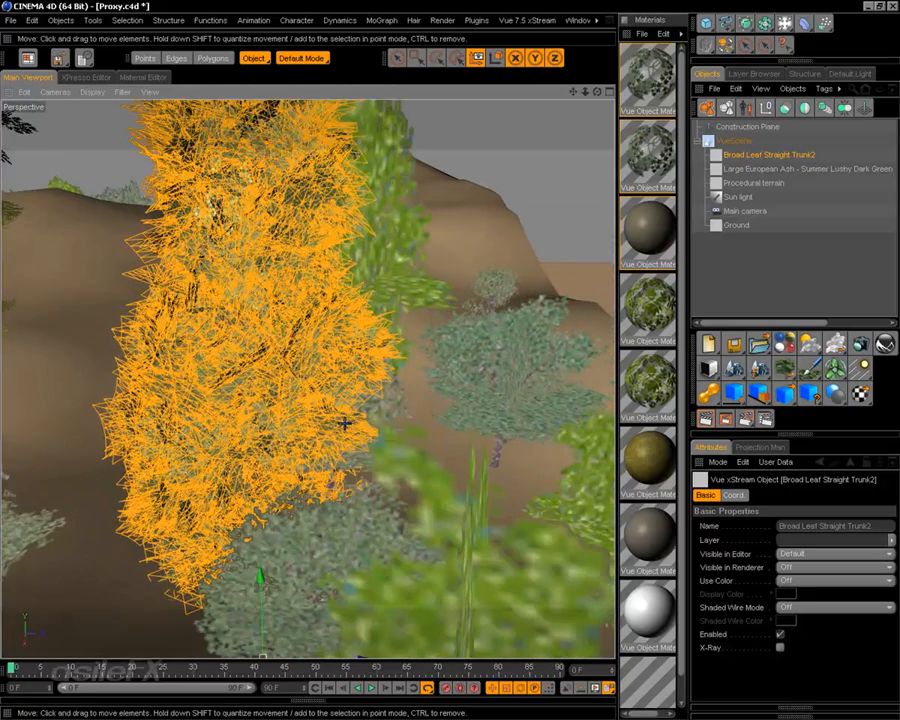
{"action": "scroll", "coordinate": [358, 423], "scroll_direction": "up", "scroll_amount": 5}
{"action": "left_click_drag", "start_coordinate": [358, 423], "coordinate": [312, 443], "text": "alt"}
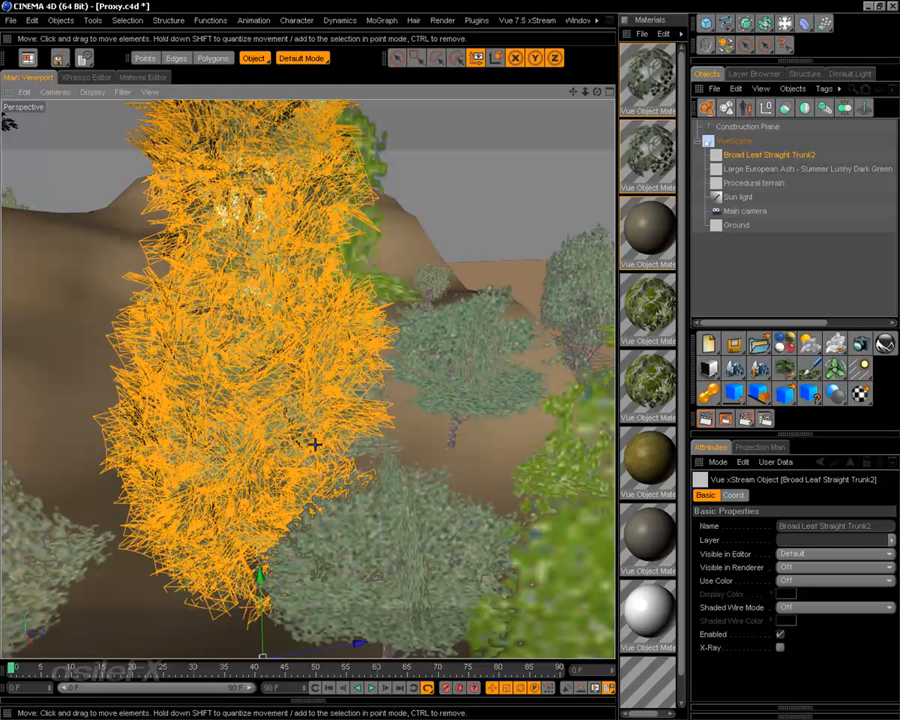
{"action": "left_click", "coordinate": [425, 449]}
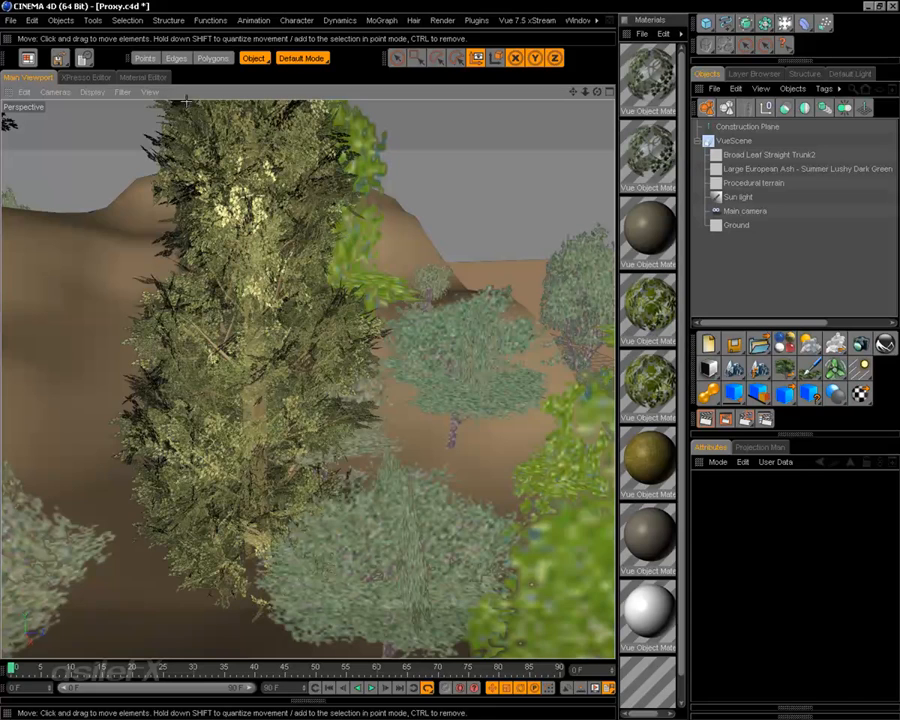
{"action": "left_click", "coordinate": [93, 92]}
{"action": "left_click", "coordinate": [169, 348]}
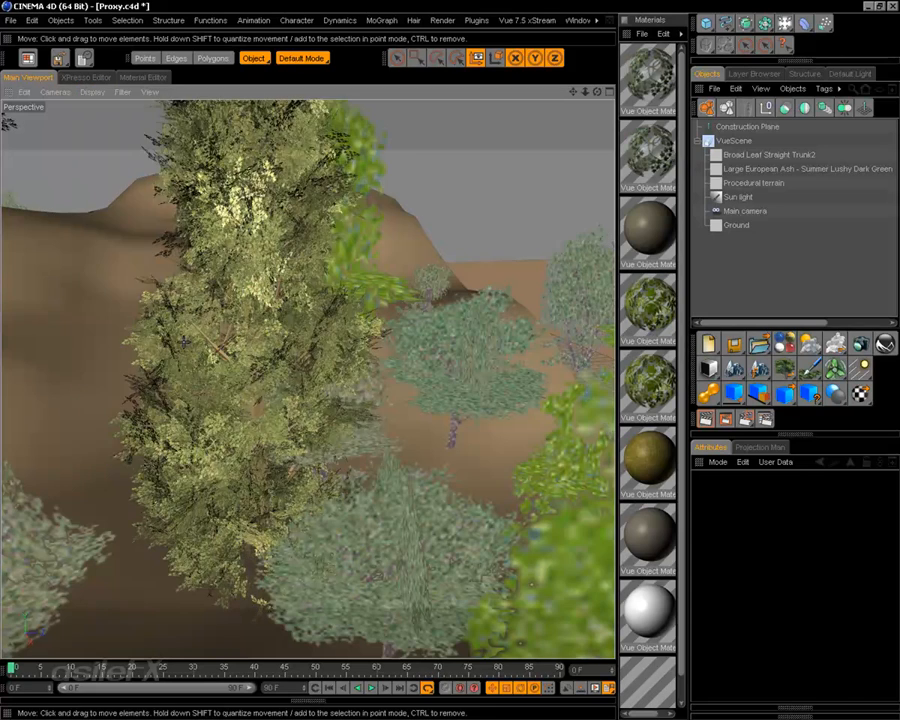
Examine the Broad Leaf Straight Trunk tree's foliage up close and from a distance, comparing it with the surrounding billboard trees.
{"action": "left_click_drag", "start_coordinate": [429, 366], "coordinate": [405, 389], "text": "alt"}
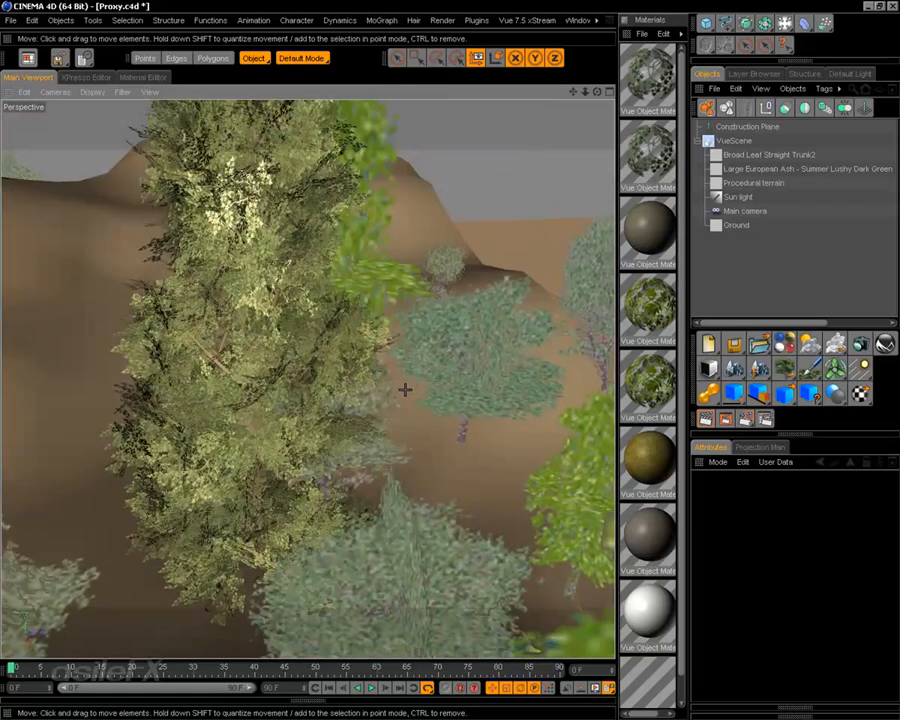
{"action": "scroll", "coordinate": [404, 387], "scroll_direction": "down", "scroll_amount": 5}
{"action": "scroll", "coordinate": [404, 386], "scroll_direction": "up", "scroll_amount": 5}
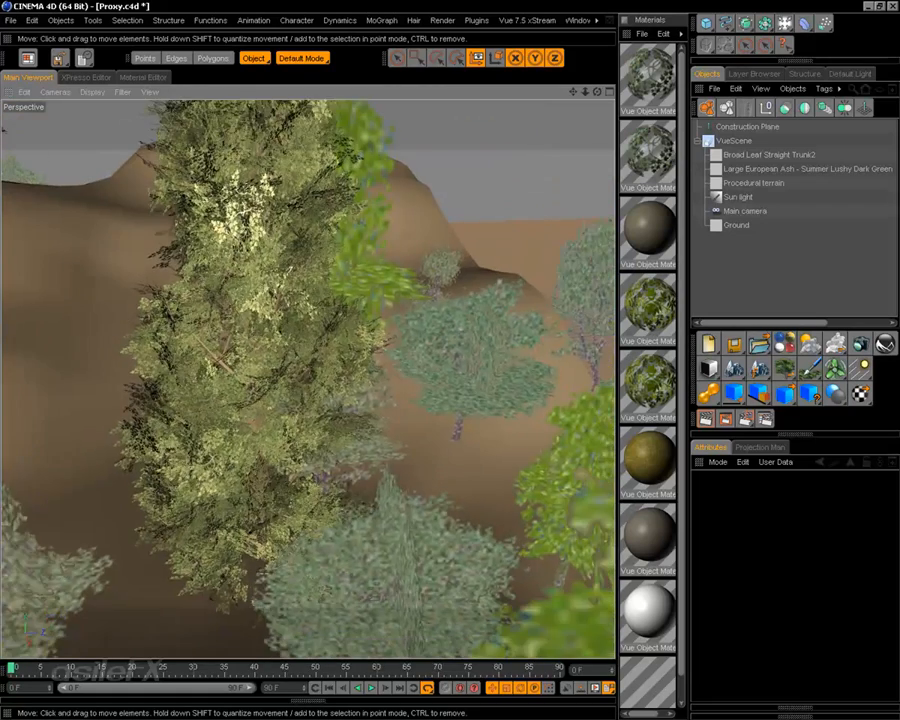
{"action": "middle_click_drag", "start_coordinate": [370, 285], "coordinate": [392, 319], "text": "alt"}
{"action": "left_click_drag", "start_coordinate": [392, 319], "coordinate": [420, 410], "text": "alt"}
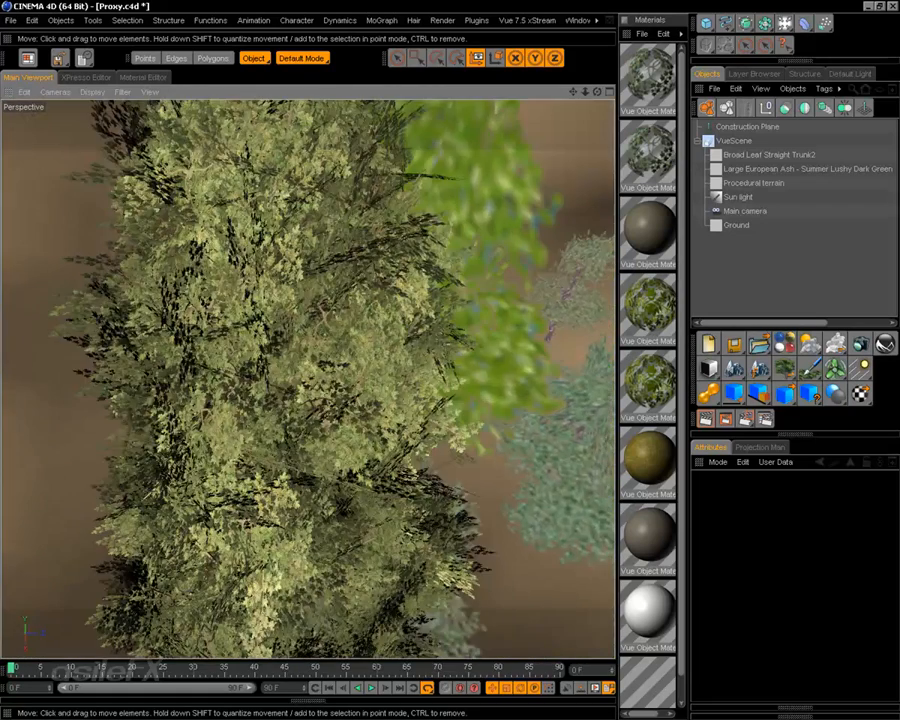
{"action": "scroll", "coordinate": [394, 303], "scroll_direction": "down", "scroll_amount": 4}
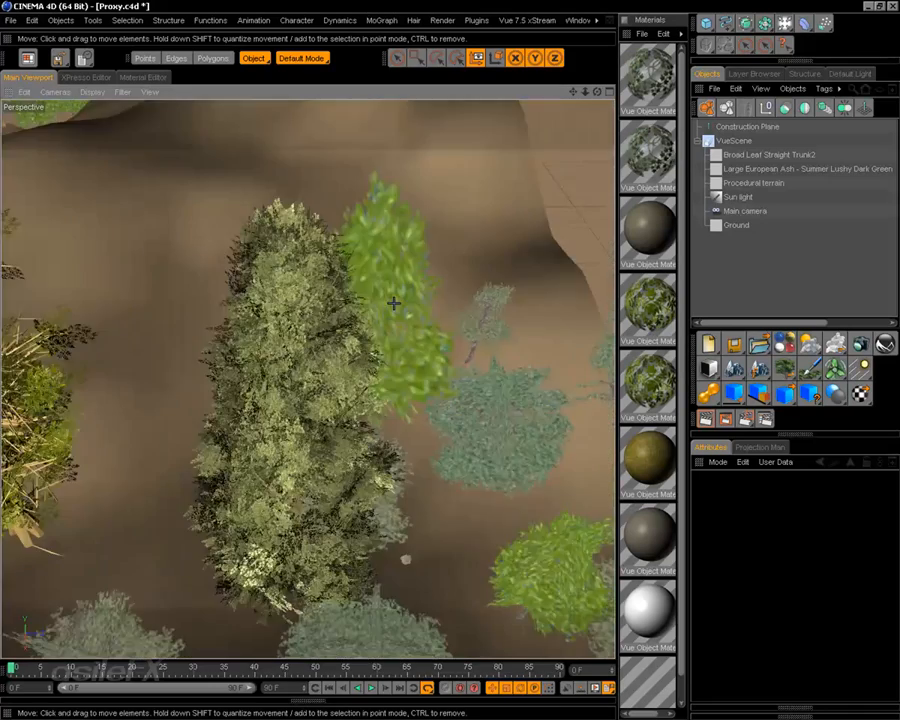
{"action": "scroll", "coordinate": [394, 303], "scroll_direction": "down", "scroll_amount": 2}
{"action": "scroll", "coordinate": [394, 303], "scroll_direction": "up", "scroll_amount": 6}
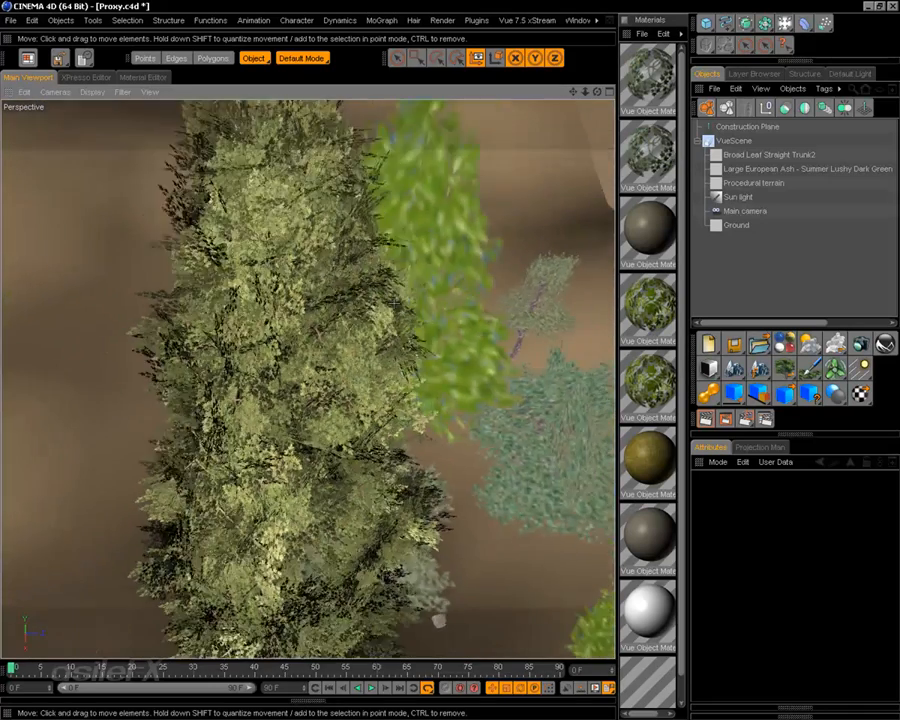
{"action": "scroll", "coordinate": [394, 303], "scroll_direction": "down", "scroll_amount": 4}
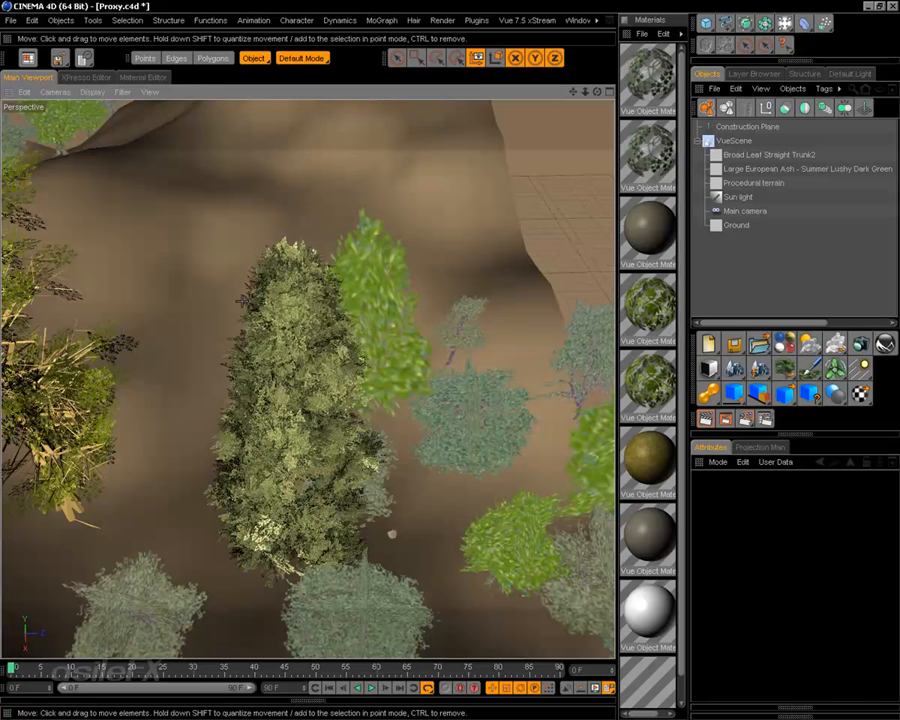
{"action": "left_click_drag", "start_coordinate": [257, 430], "coordinate": [263, 348], "text": "alt"}
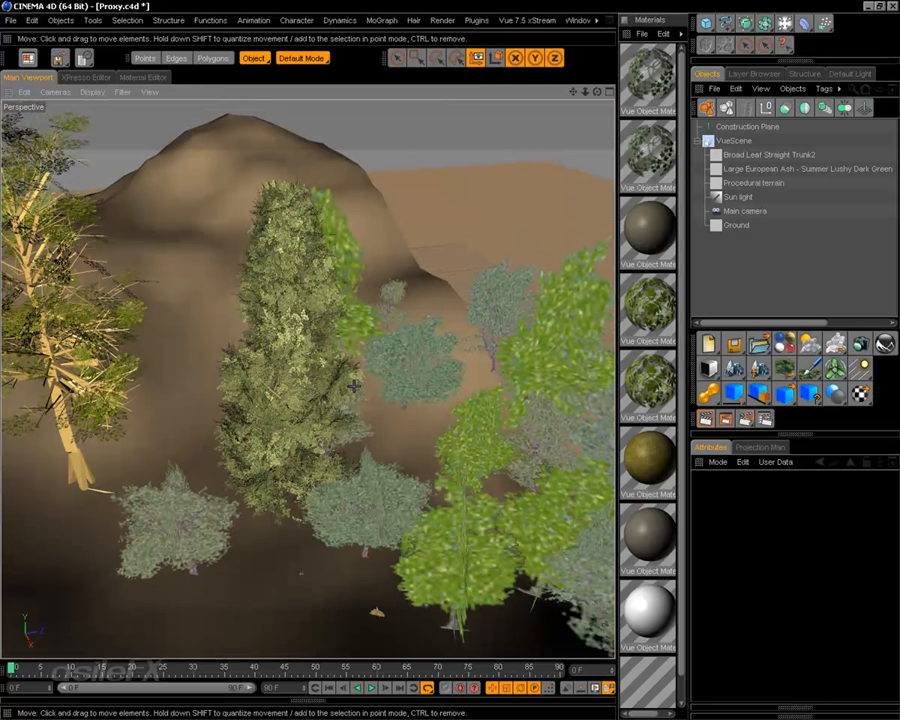
Turn on the viewport's Transparency display option to compare the foliage, and switch it off again.
{"action": "left_click", "coordinate": [92, 92]}
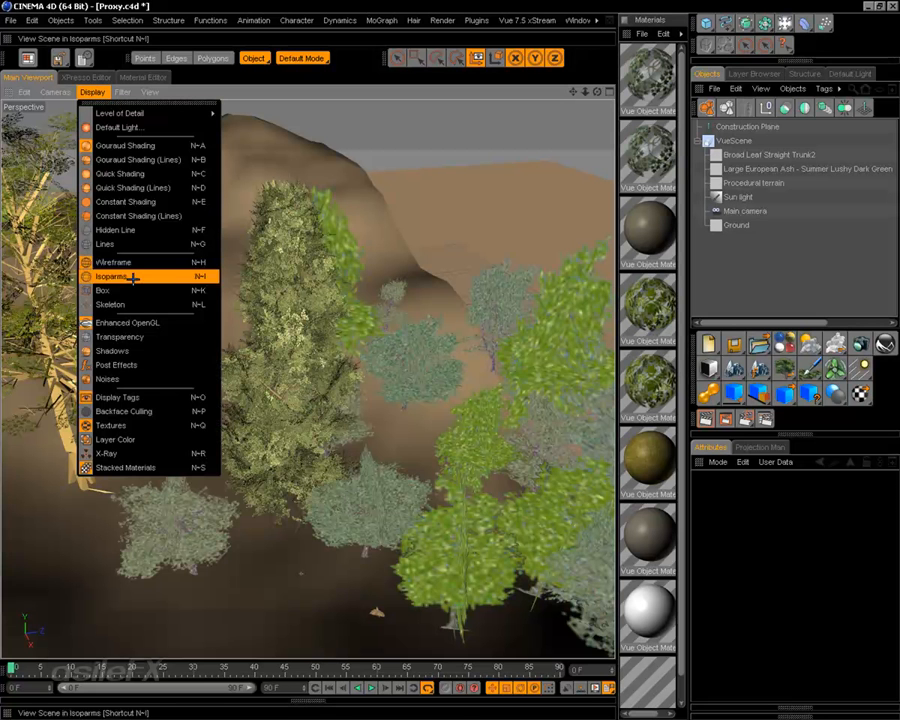
{"action": "left_click", "coordinate": [143, 337]}
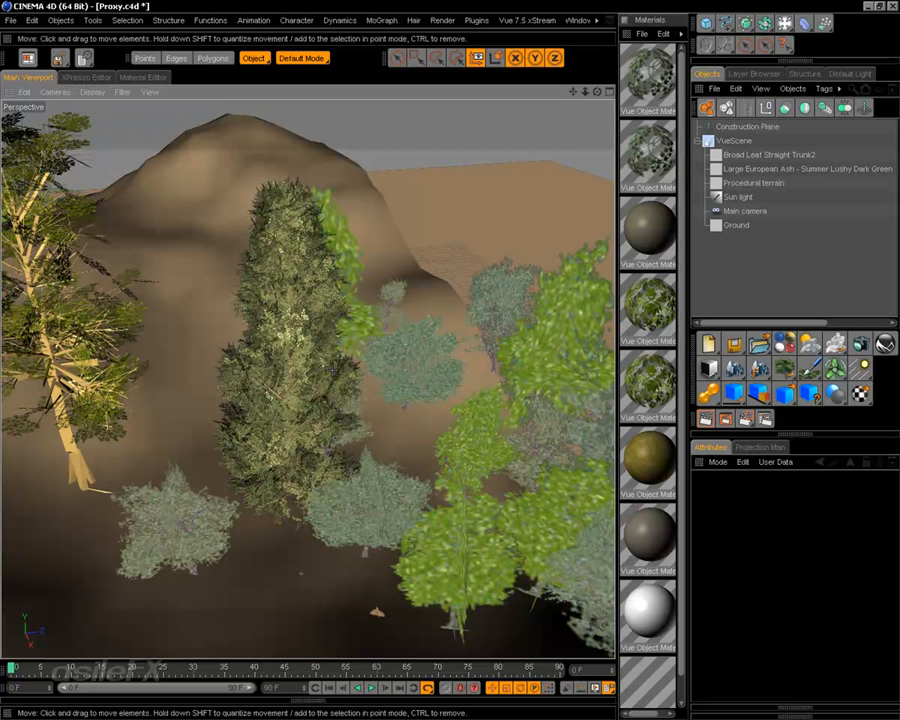
{"action": "mouse_move", "coordinate": [263, 406]}
{"action": "left_mouse_down", "text": "alt"}
{"action": "mouse_move", "coordinate": [235, 402]}
{"action": "mouse_move", "coordinate": [272, 404]}
{"action": "mouse_move", "coordinate": [263, 406]}
{"action": "left_mouse_up", "text": "alt"}
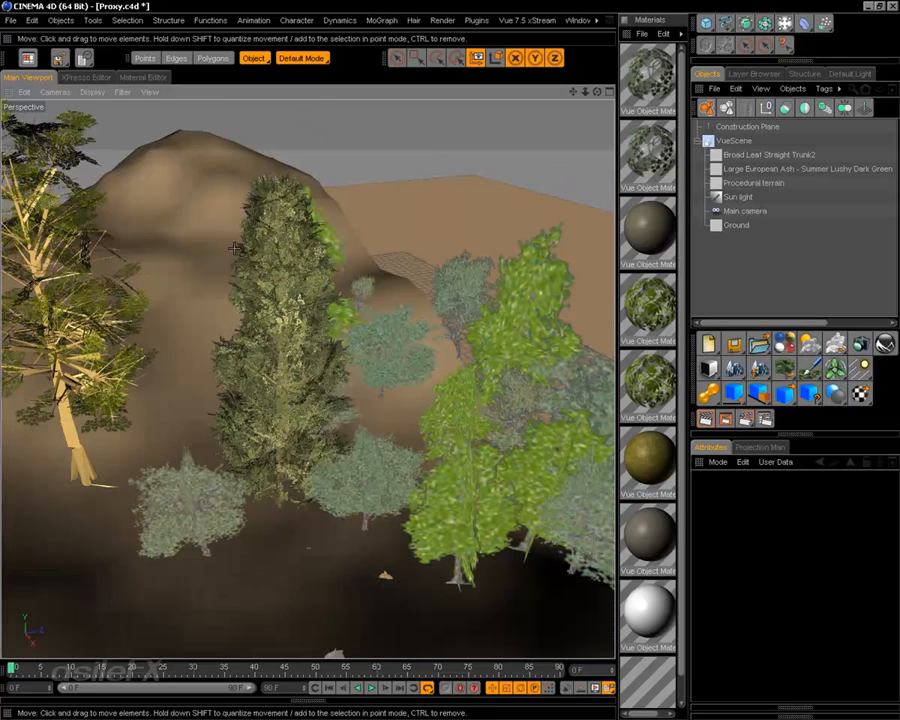
{"action": "left_click", "coordinate": [92, 92]}
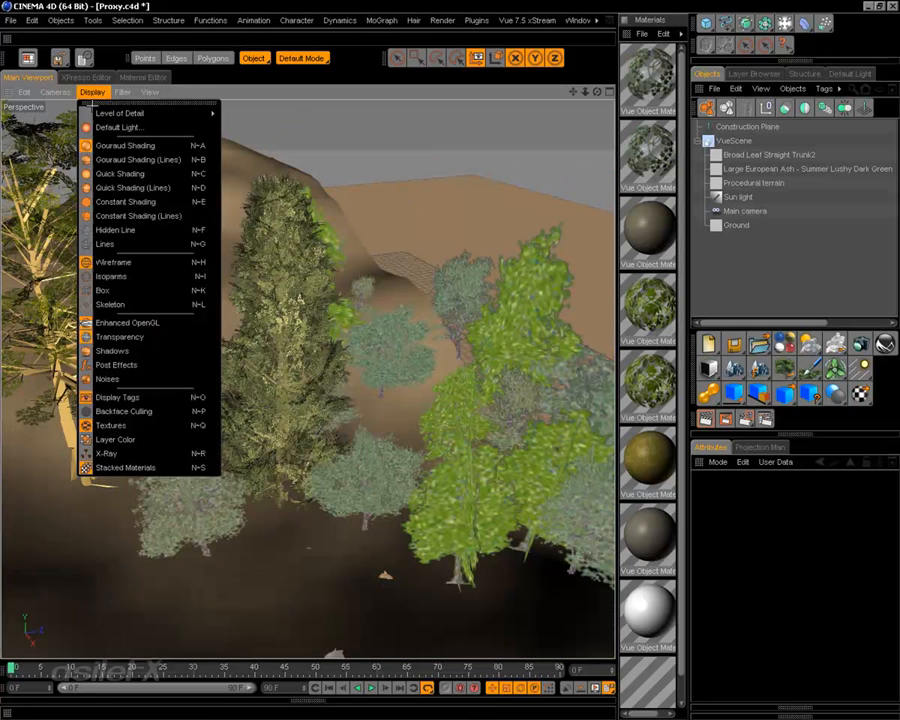
{"action": "left_click", "coordinate": [143, 337]}
{"action": "left_click_drag", "start_coordinate": [390, 366], "coordinate": [430, 368], "text": "alt"}
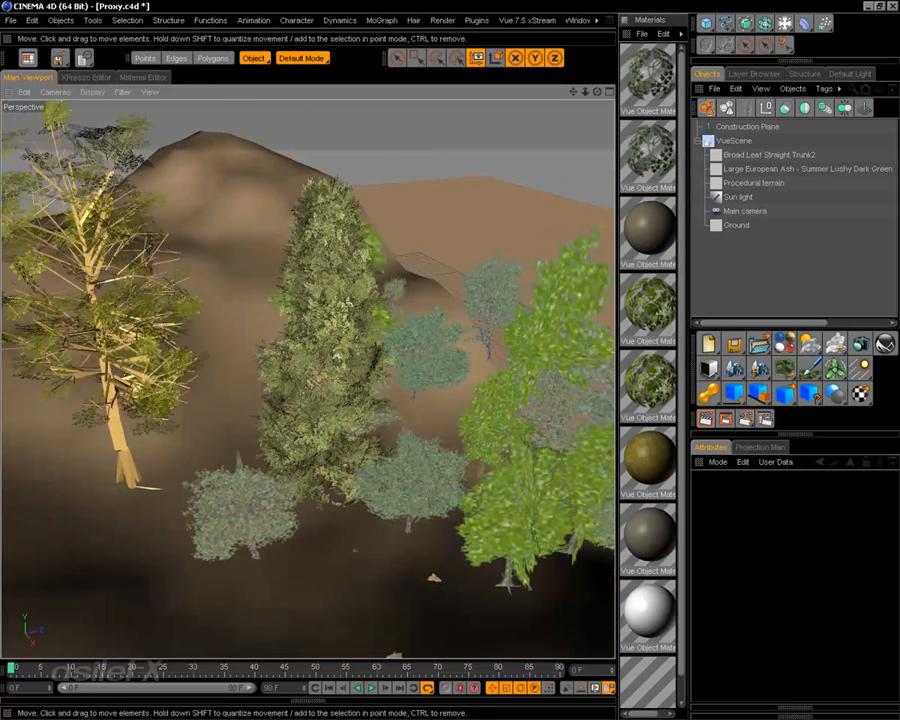
{"action": "mouse_move", "coordinate": [242, 378]}
{"action": "left_mouse_down", "text": "alt"}
{"action": "mouse_move", "coordinate": [300, 374]}
{"action": "mouse_move", "coordinate": [249, 370]}
{"action": "left_mouse_up", "text": "alt"}
Enable Shadows in the viewport display, check the trees from another angle, and disable the option again.
{"action": "left_click", "coordinate": [92, 92]}
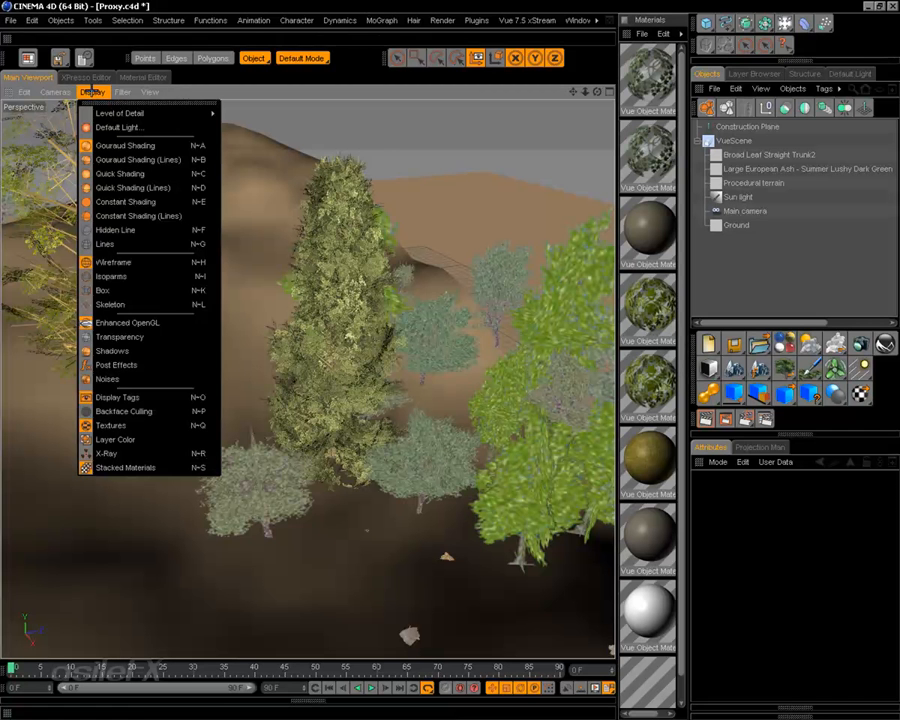
{"action": "left_click", "coordinate": [141, 350]}
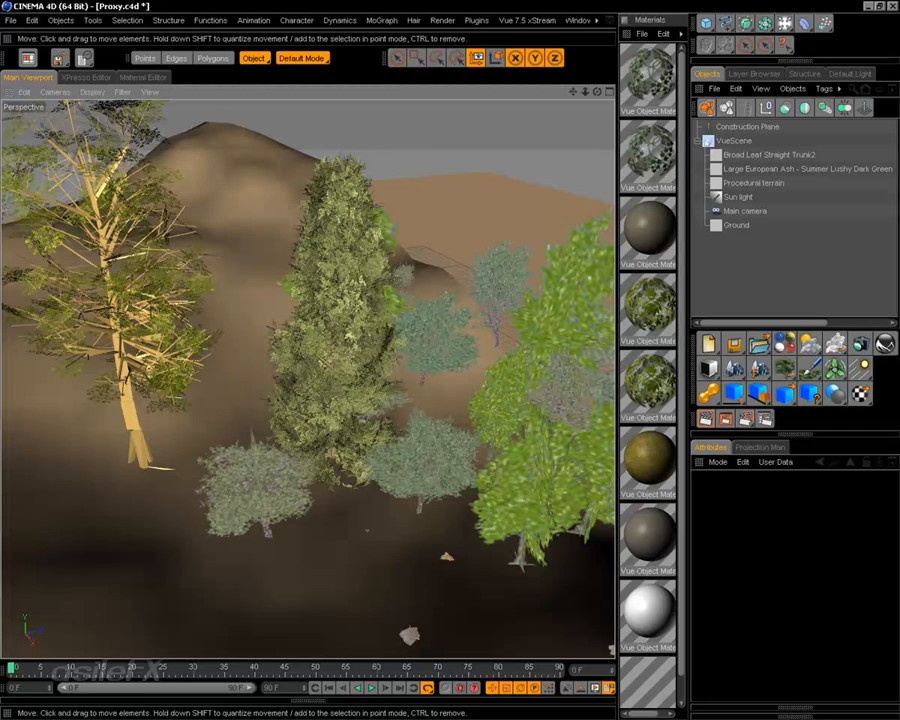
{"action": "left_click_drag", "start_coordinate": [250, 372], "coordinate": [215, 372], "text": "alt"}
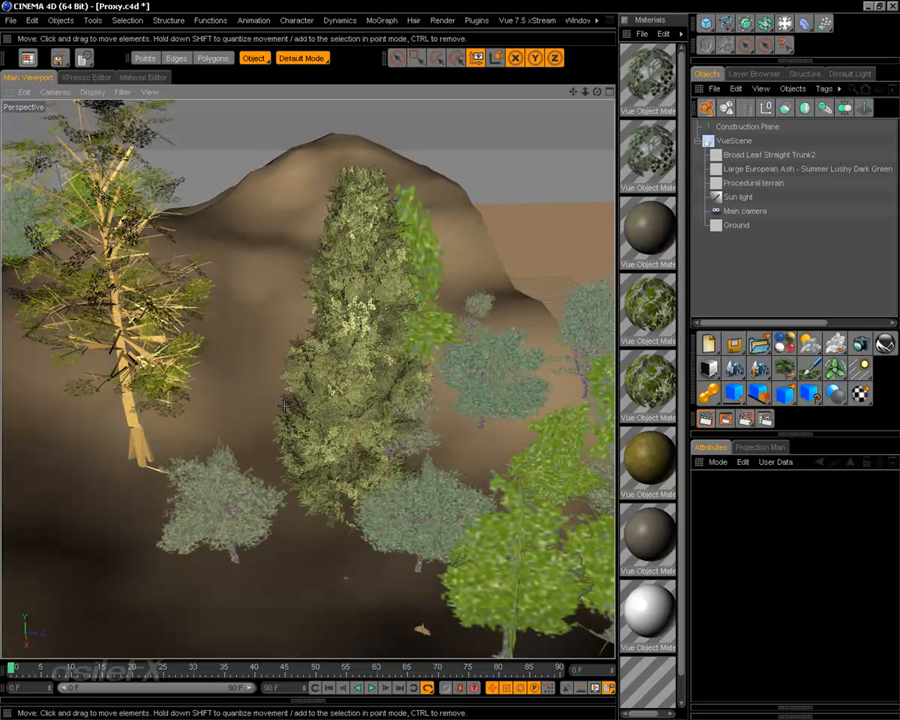
{"action": "left_click", "coordinate": [92, 92]}
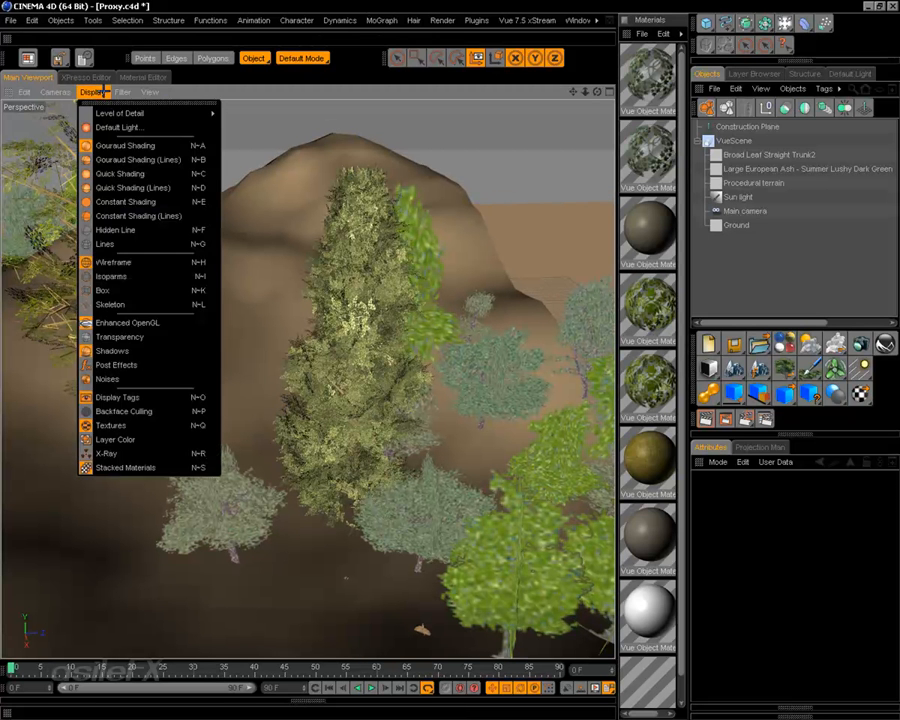
{"action": "left_click", "coordinate": [141, 347]}
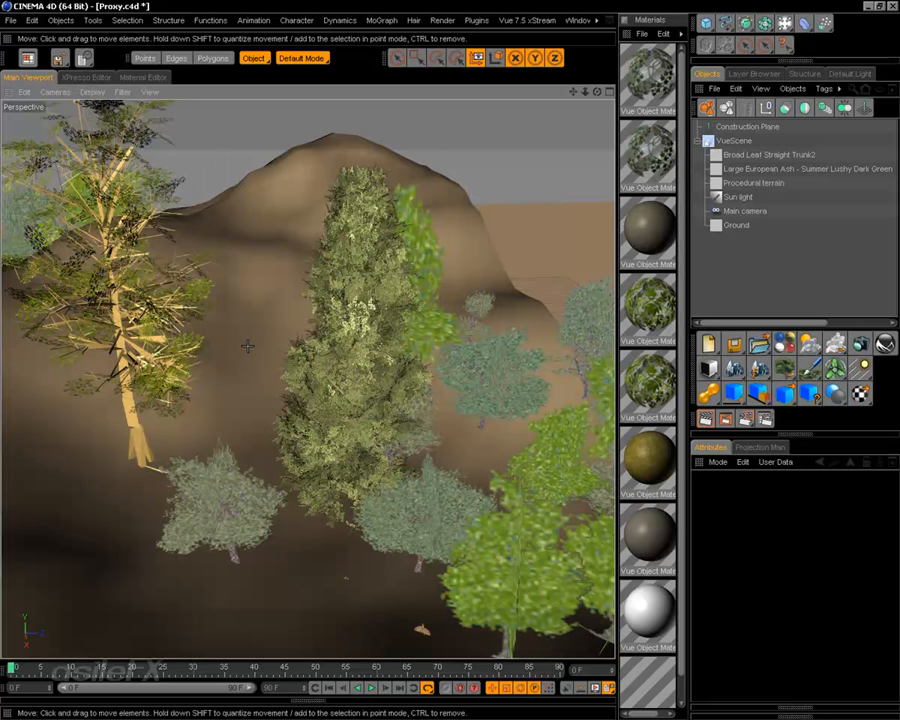
Add a sphere primitive, raise it along Y and move it along Z past the trees beside the terrain.
{"action": "scroll", "coordinate": [247, 346], "scroll_direction": "down", "scroll_amount": 5}
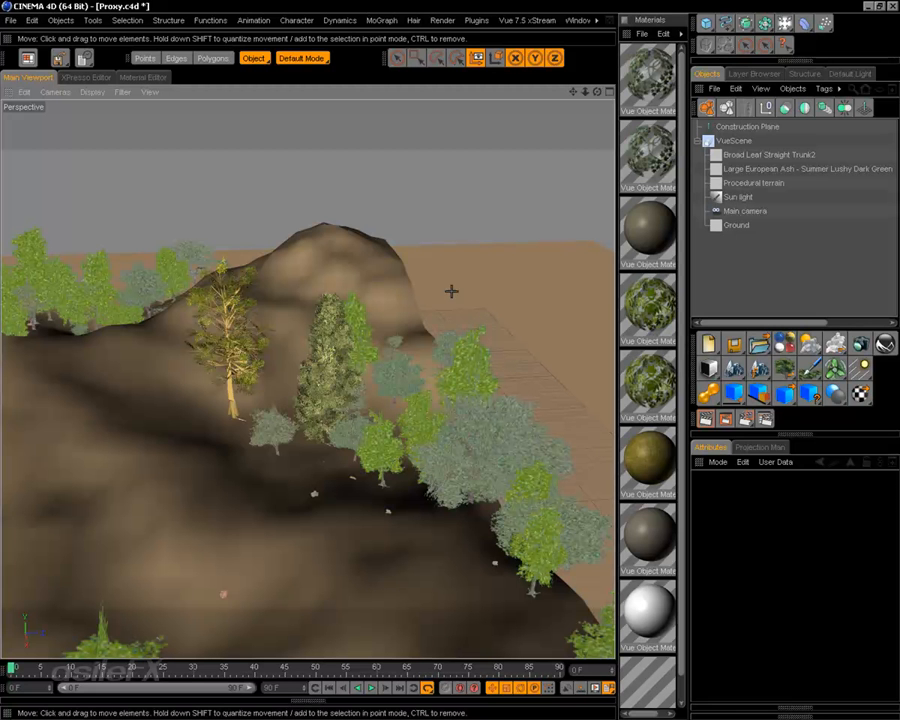
{"action": "left_click_drag", "start_coordinate": [704, 21], "coordinate": [482, 38]}
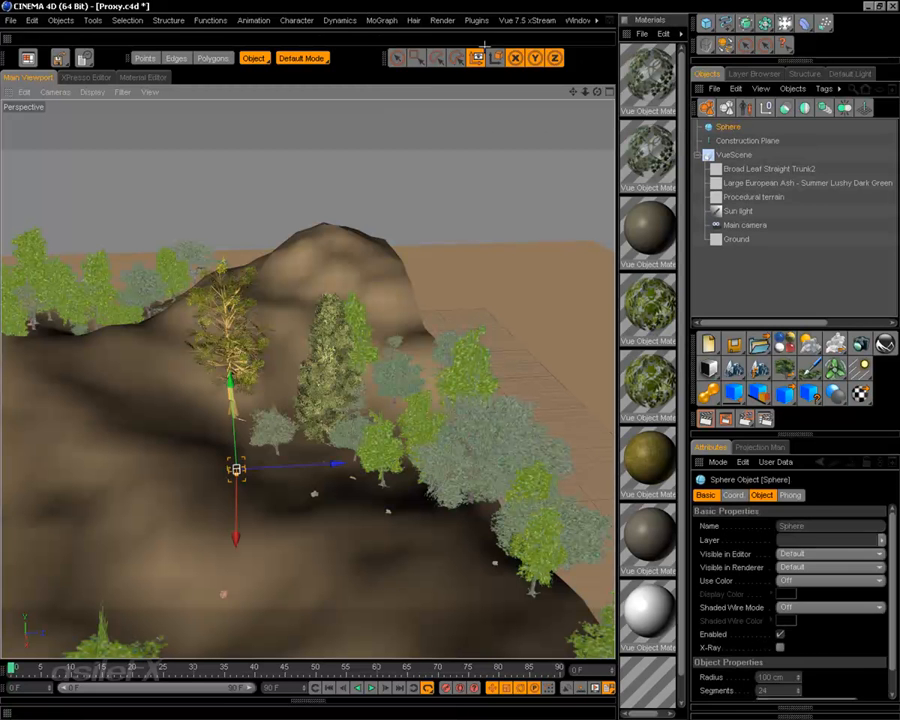
{"action": "left_click_drag", "start_coordinate": [231, 415], "coordinate": [228, 330]}
{"action": "left_click_drag", "start_coordinate": [288, 380], "coordinate": [581, 368]}
{"action": "middle_click_drag", "start_coordinate": [322, 363], "coordinate": [129, 386], "text": "alt"}
{"action": "middle_click_drag", "start_coordinate": [401, 438], "coordinate": [382, 422], "text": "alt"}
{"action": "scroll", "coordinate": [382, 422], "scroll_direction": "up", "scroll_amount": 10}
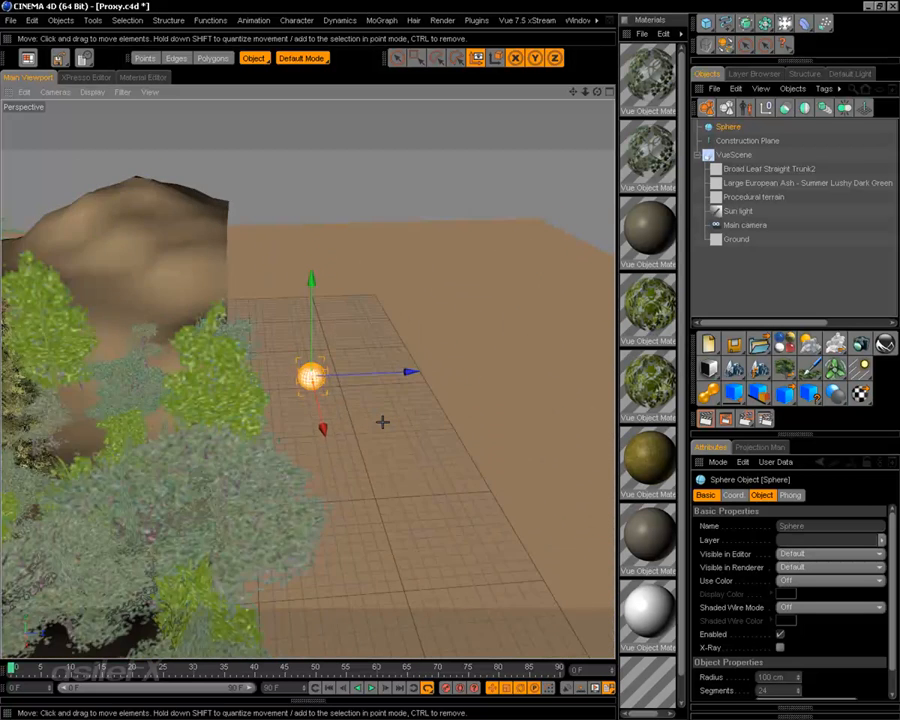
{"action": "left_click_drag", "start_coordinate": [418, 420], "coordinate": [442, 406], "text": "alt"}
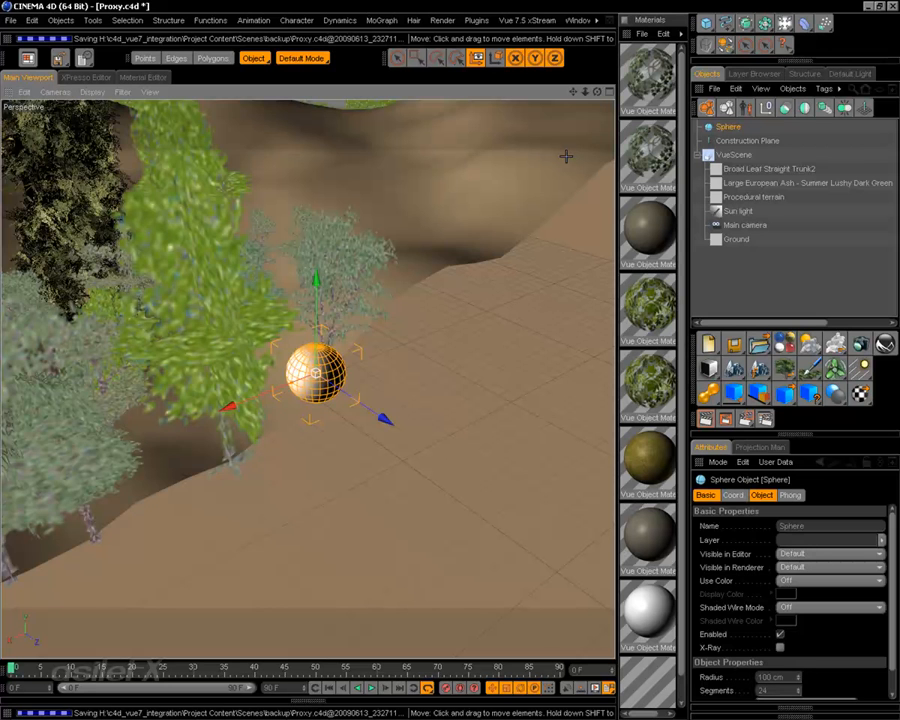
{"action": "left_click_drag", "start_coordinate": [342, 366], "coordinate": [249, 357], "text": "alt"}
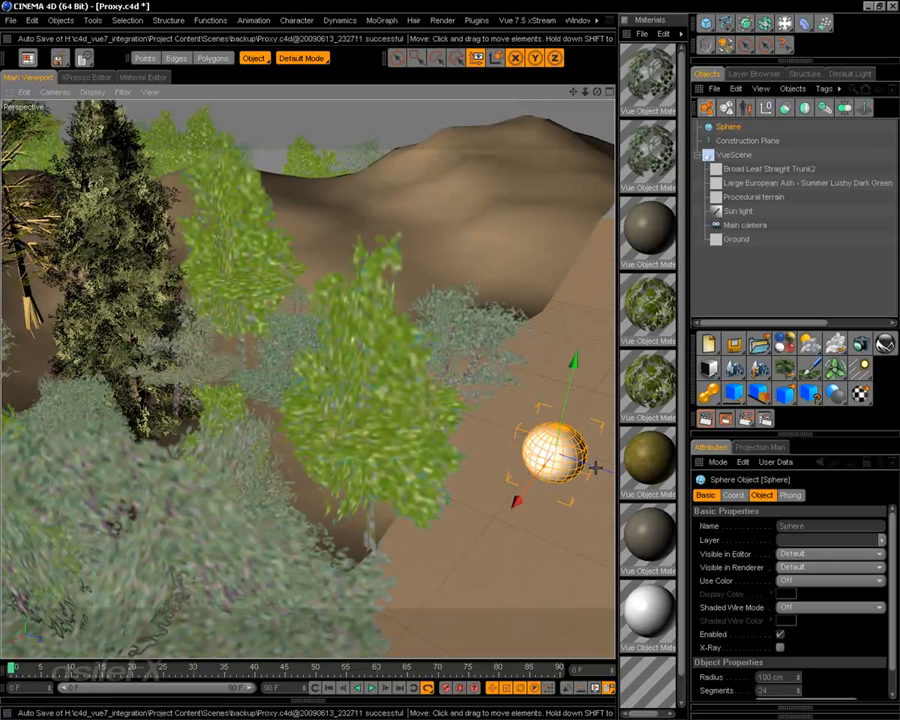
Move the sphere back along its Z axis into the gap between the ash and the broad leaf tree.
{"action": "left_click_drag", "start_coordinate": [597, 466], "coordinate": [211, 332]}
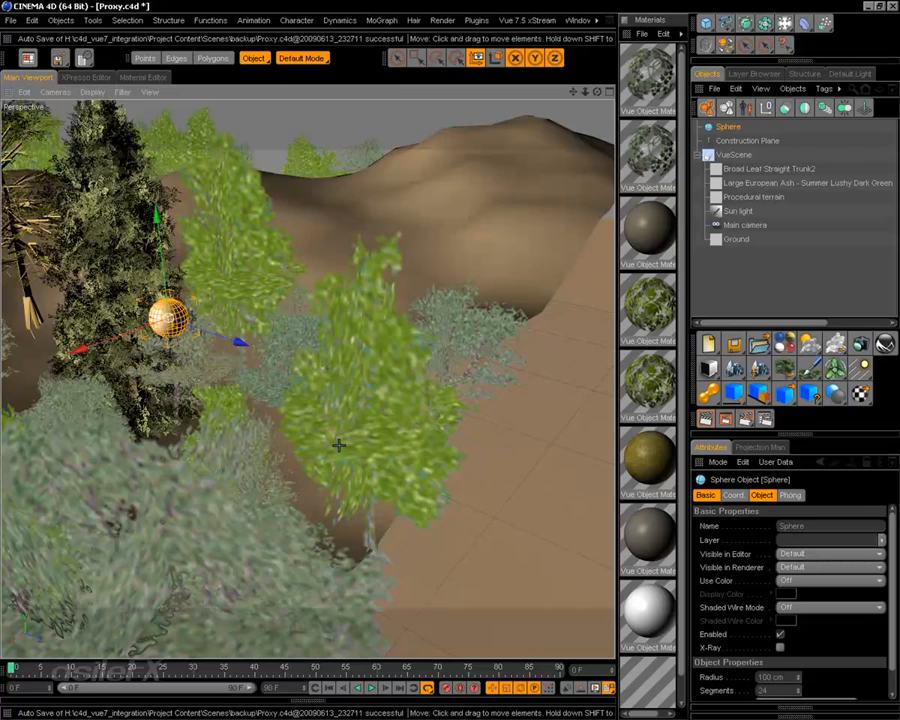
{"action": "left_click_drag", "start_coordinate": [338, 446], "coordinate": [445, 474], "text": "alt"}
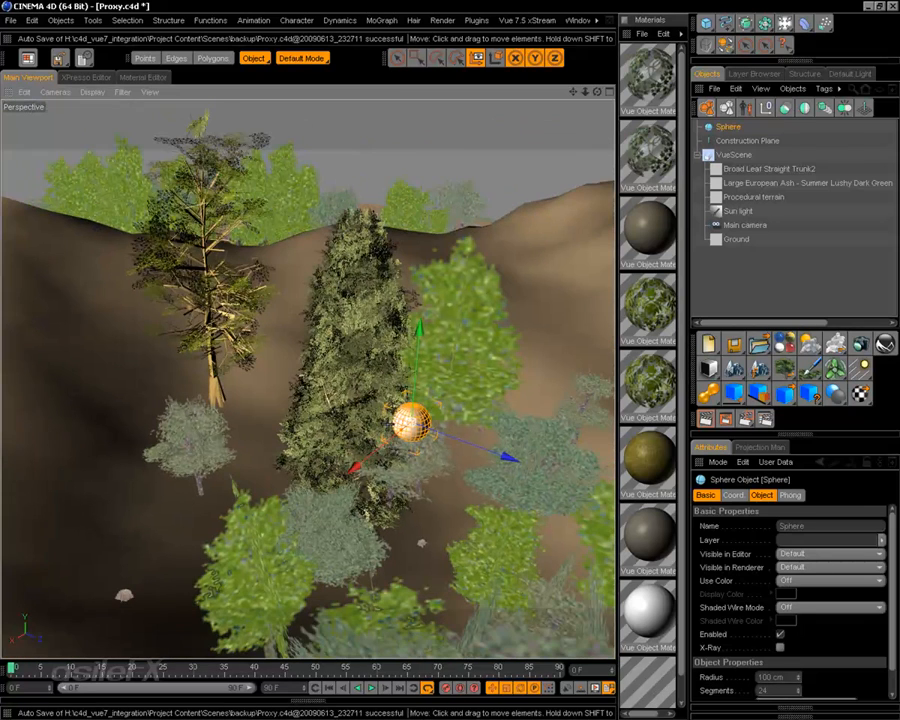
{"action": "left_click_drag", "start_coordinate": [464, 432], "coordinate": [382, 408]}
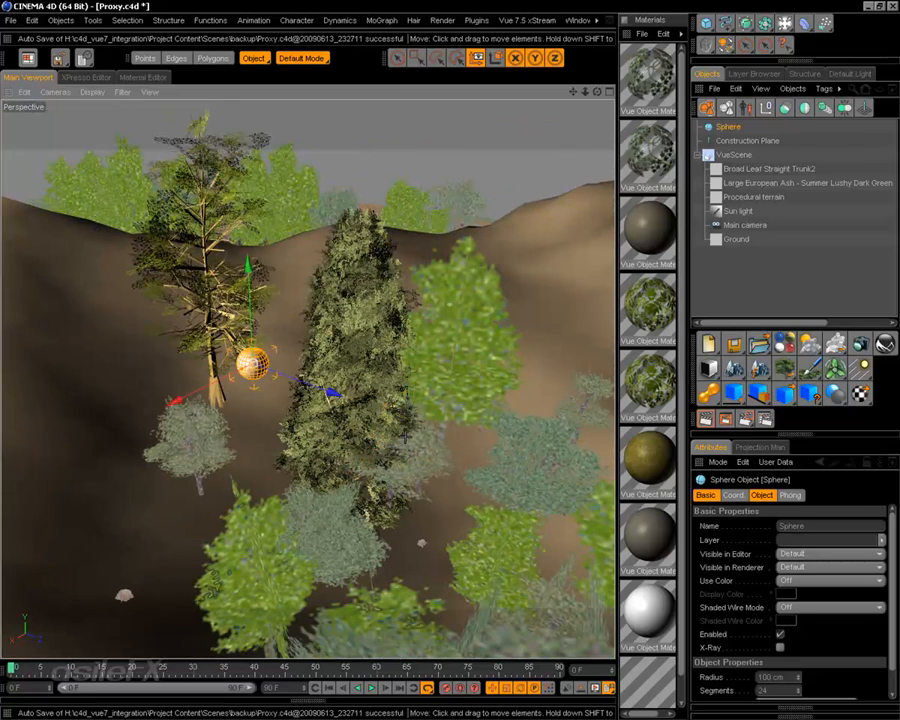
{"action": "left_click_drag", "start_coordinate": [284, 393], "coordinate": [393, 437], "text": "alt"}
{"action": "scroll", "coordinate": [285, 392], "scroll_direction": "up", "scroll_amount": 5}
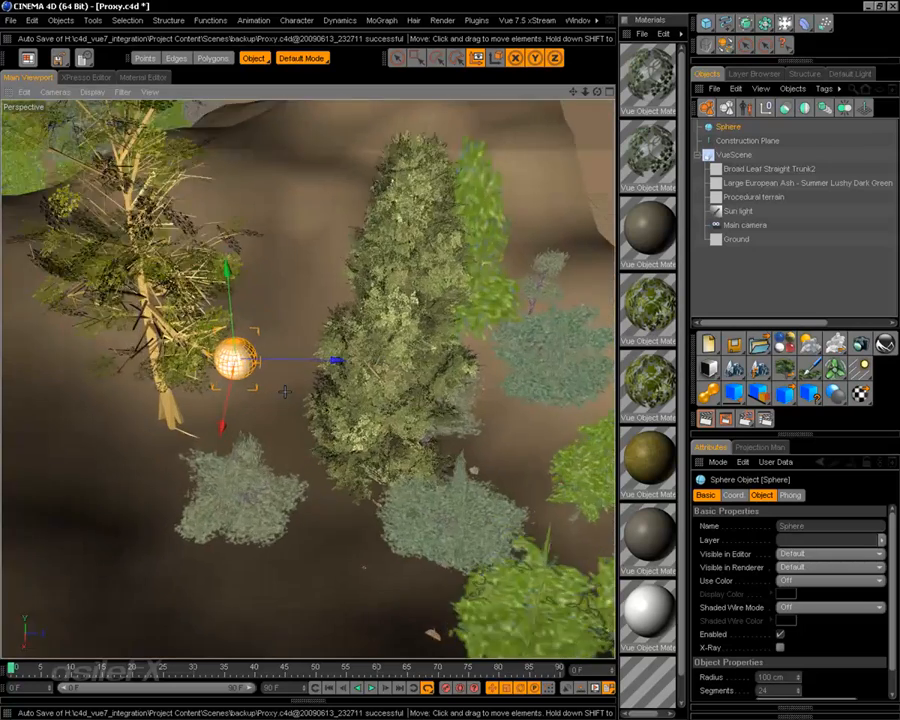
{"action": "mouse_move", "coordinate": [288, 313]}
{"action": "left_mouse_down", "text": "alt"}
{"action": "mouse_move", "coordinate": [292, 385]}
{"action": "mouse_move", "coordinate": [289, 327]}
{"action": "left_mouse_up", "text": "alt"}
{"action": "middle_click_drag", "start_coordinate": [289, 327], "coordinate": [347, 441], "text": "alt"}
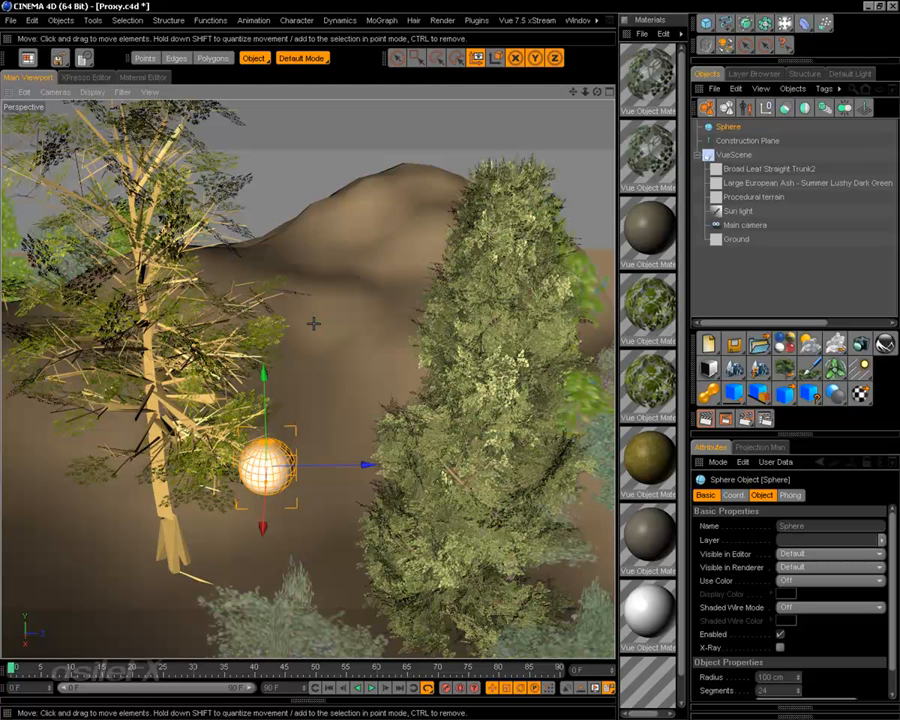
{"action": "left_click_drag", "start_coordinate": [332, 544], "coordinate": [341, 466], "text": "alt"}
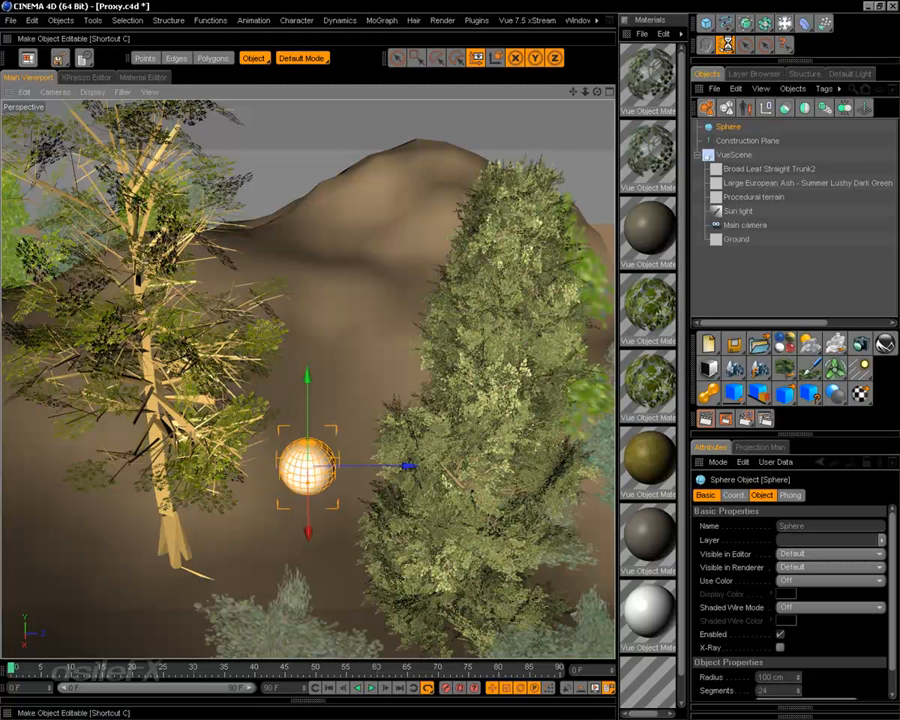
Convert the sphere into an editable polygon object and delete it from the scene.
{"action": "left_click", "coordinate": [28, 58]}
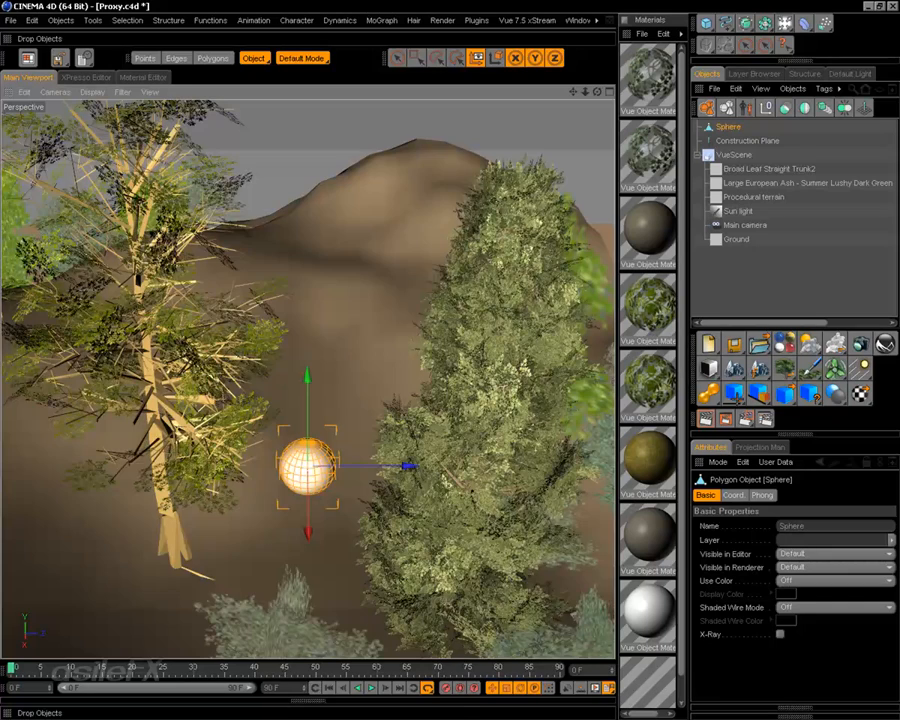
{"action": "left_click_drag", "start_coordinate": [400, 420], "coordinate": [445, 360], "text": "alt"}
{"action": "middle_click_drag", "start_coordinate": [445, 360], "coordinate": [499, 328], "text": "alt"}
{"action": "left_click_drag", "start_coordinate": [499, 328], "coordinate": [460, 385], "text": "alt"}
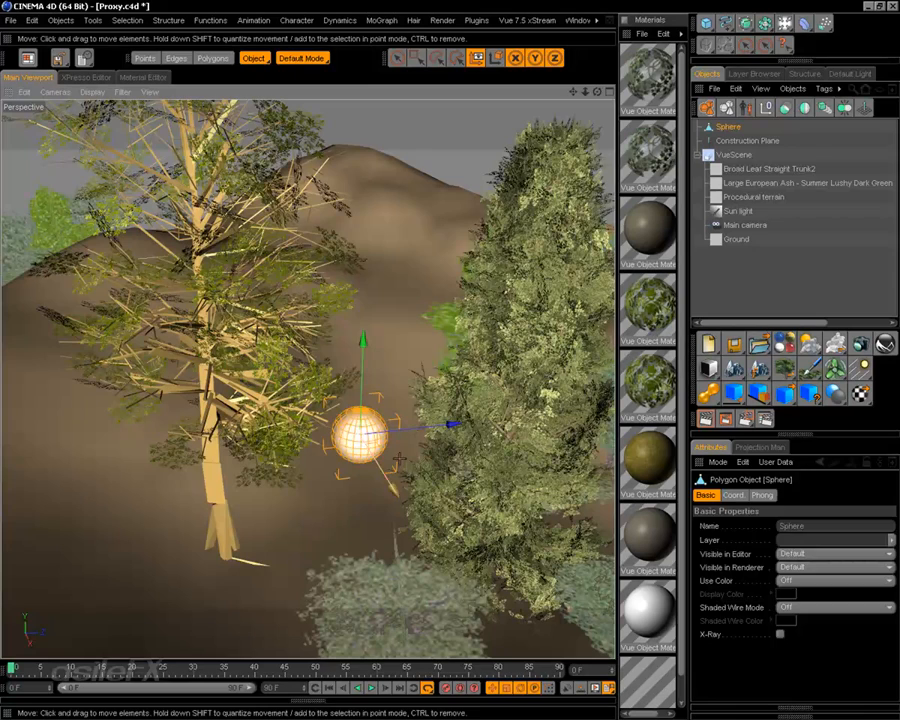
{"action": "key", "text": "Delete"}
Survey the whole populated terrain from wider angles, comparing the EcoSystem trees with the two individual plant proxies.
{"action": "scroll", "coordinate": [423, 444], "scroll_direction": "down", "scroll_amount": 5}
{"action": "left_click_drag", "start_coordinate": [423, 444], "coordinate": [240, 470], "text": "alt"}
{"action": "left_click_drag", "start_coordinate": [400, 530], "coordinate": [505, 530], "text": "alt"}
{"action": "scroll", "coordinate": [426, 539], "scroll_direction": "down", "scroll_amount": 6}
{"action": "left_click_drag", "start_coordinate": [292, 432], "coordinate": [385, 495], "text": "alt"}
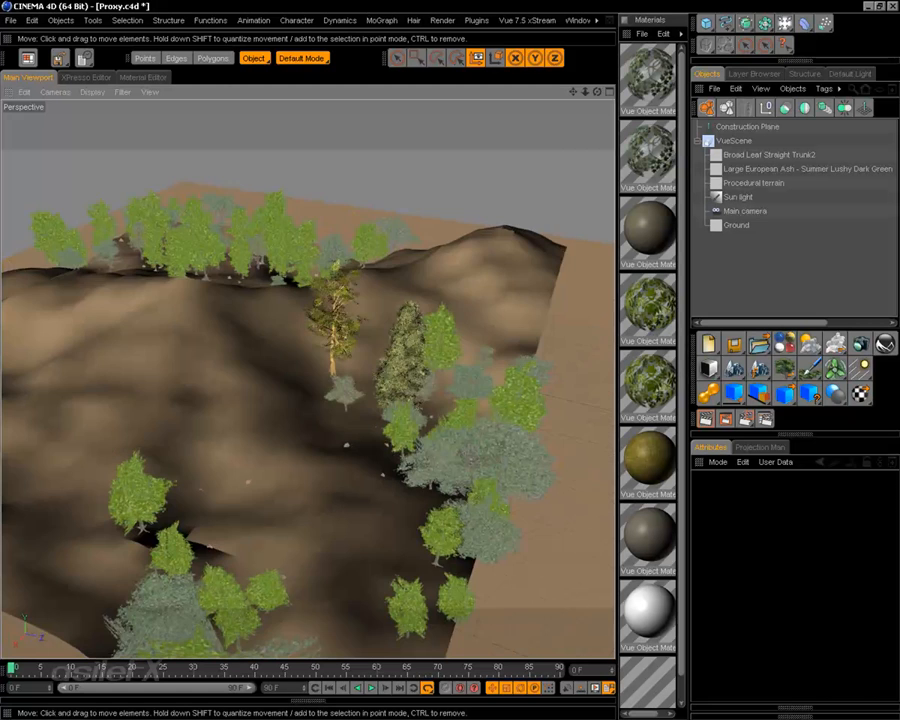
{"action": "middle_click_drag", "start_coordinate": [288, 434], "coordinate": [362, 476], "text": "alt"}
{"action": "middle_click_drag", "start_coordinate": [224, 363], "coordinate": [276, 394], "text": "alt"}
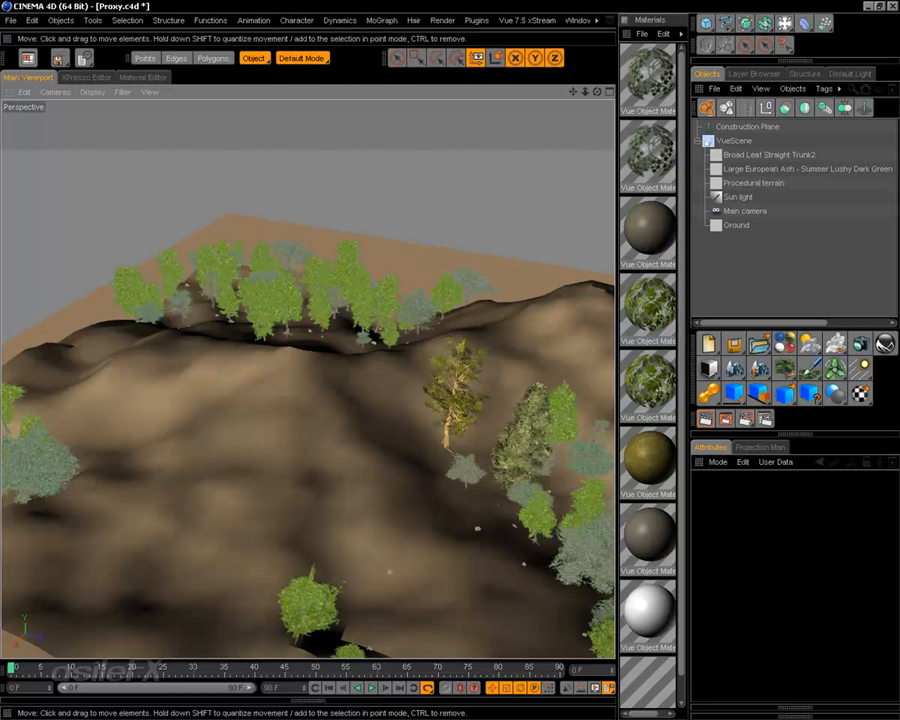
{"action": "mouse_move", "coordinate": [292, 406]}
{"action": "left_mouse_down", "text": "alt"}
{"action": "mouse_move", "coordinate": [327, 420]}
{"action": "mouse_move", "coordinate": [316, 380]}
{"action": "mouse_move", "coordinate": [284, 343]}
{"action": "mouse_move", "coordinate": [285, 408]}
{"action": "left_mouse_up", "text": "alt"}
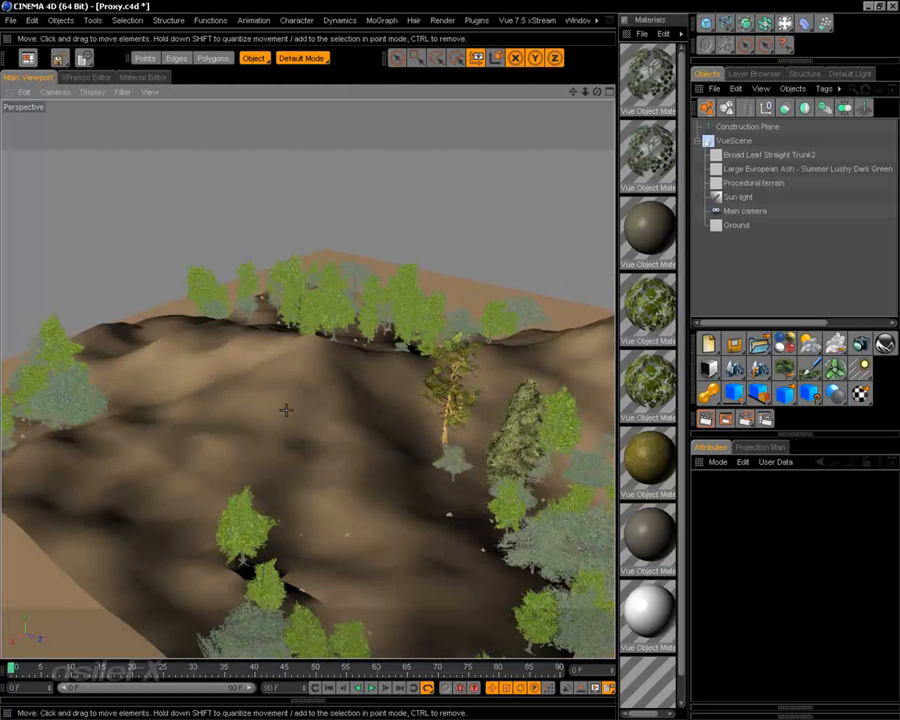
Select the Procedural terrain and open its EcoSystem material in the Advanced Material Editor.
{"action": "left_click", "coordinate": [752, 183]}
{"action": "right_click", "coordinate": [378, 284]}
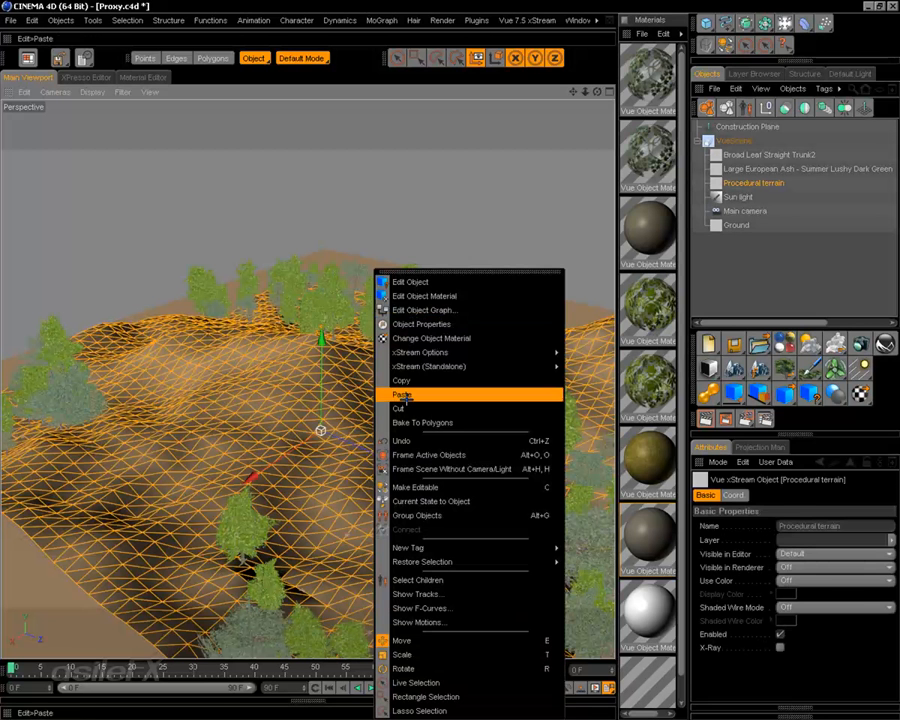
{"action": "left_click", "coordinate": [457, 299]}
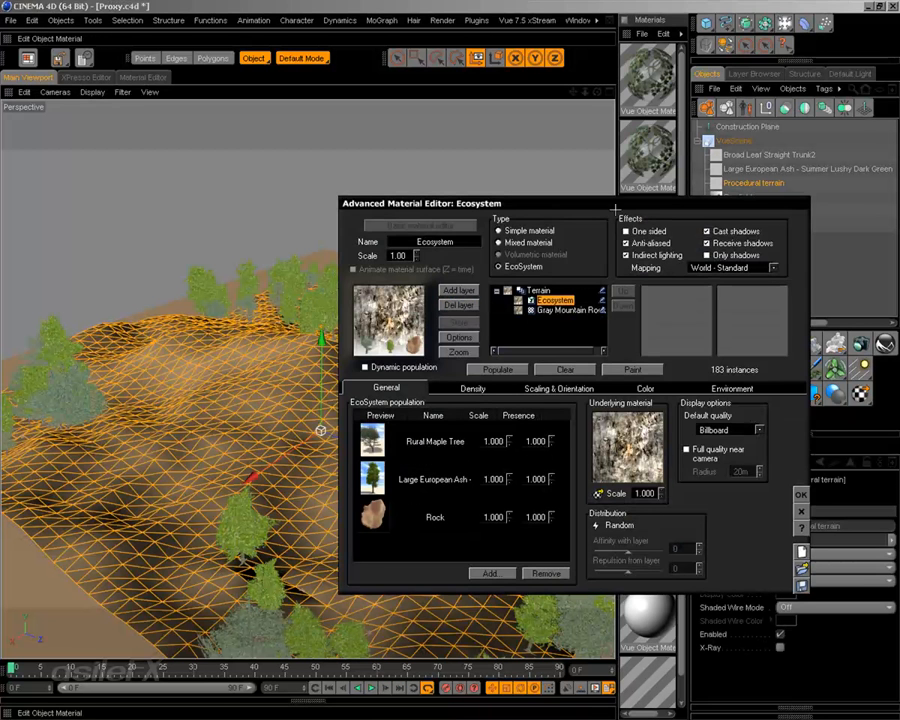
Enable full quality near the camera in the EcoSystem material's display options and accept the change.
{"action": "left_click_drag", "start_coordinate": [608, 207], "coordinate": [363, 146]}
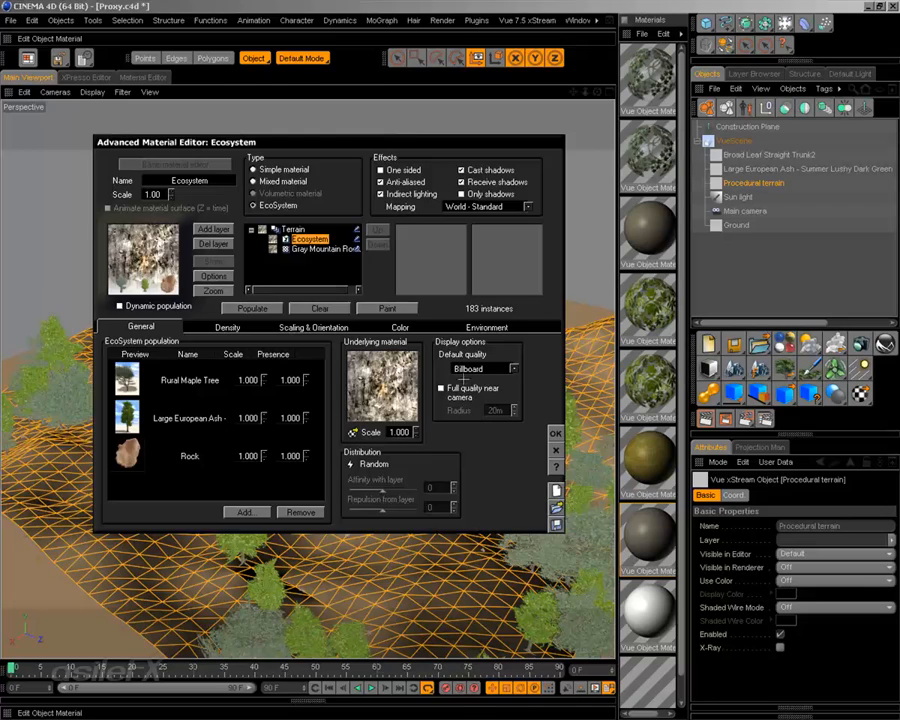
{"action": "left_click", "coordinate": [441, 388]}
{"action": "left_click", "coordinate": [556, 434]}
Examine the EcoSystem trees from close up and farther away to check whether their display quality changes near the camera.
{"action": "scroll", "coordinate": [457, 528], "scroll_direction": "up", "scroll_amount": 5}
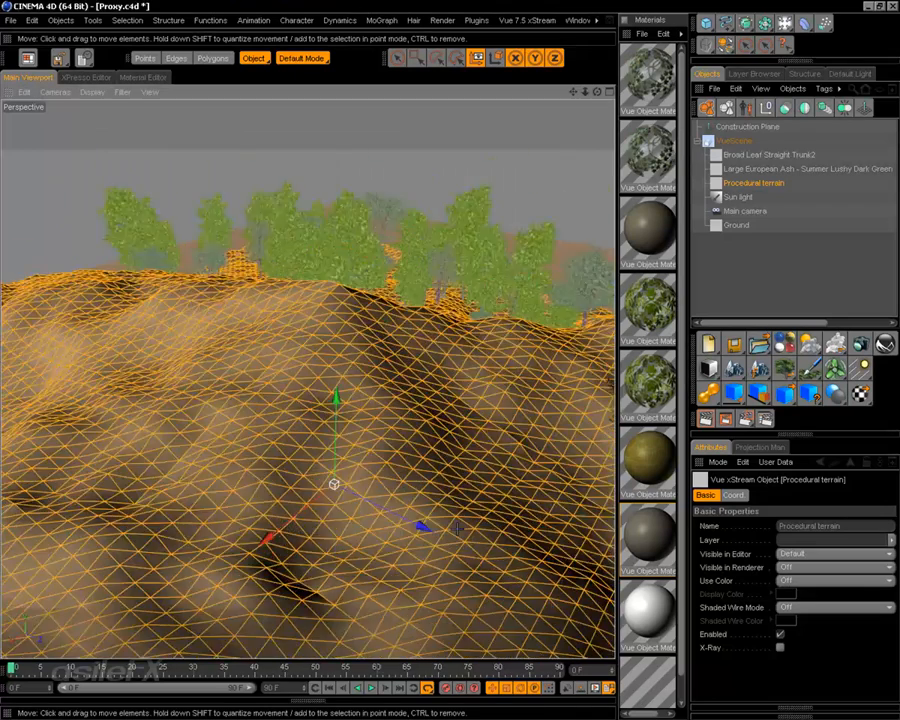
{"action": "scroll", "coordinate": [457, 528], "scroll_direction": "up", "scroll_amount": 5}
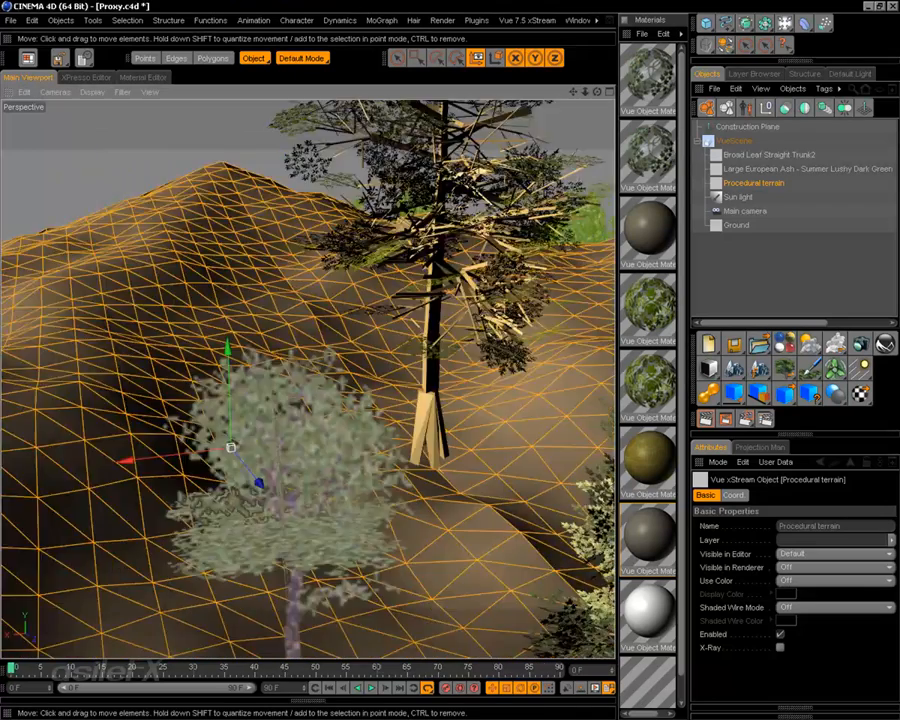
{"action": "middle_click_drag", "start_coordinate": [457, 528], "coordinate": [469, 486], "text": "alt"}
{"action": "scroll", "coordinate": [509, 580], "scroll_direction": "up", "scroll_amount": 5}
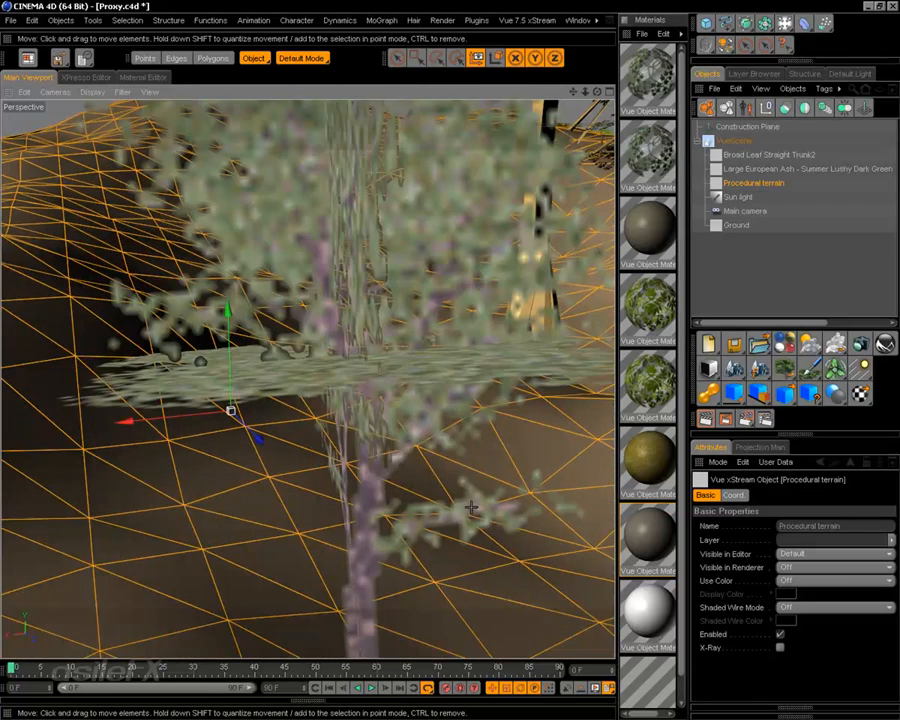
{"action": "scroll", "coordinate": [449, 520], "scroll_direction": "up", "scroll_amount": 5}
{"action": "scroll", "coordinate": [449, 520], "scroll_direction": "down", "scroll_amount": 8}
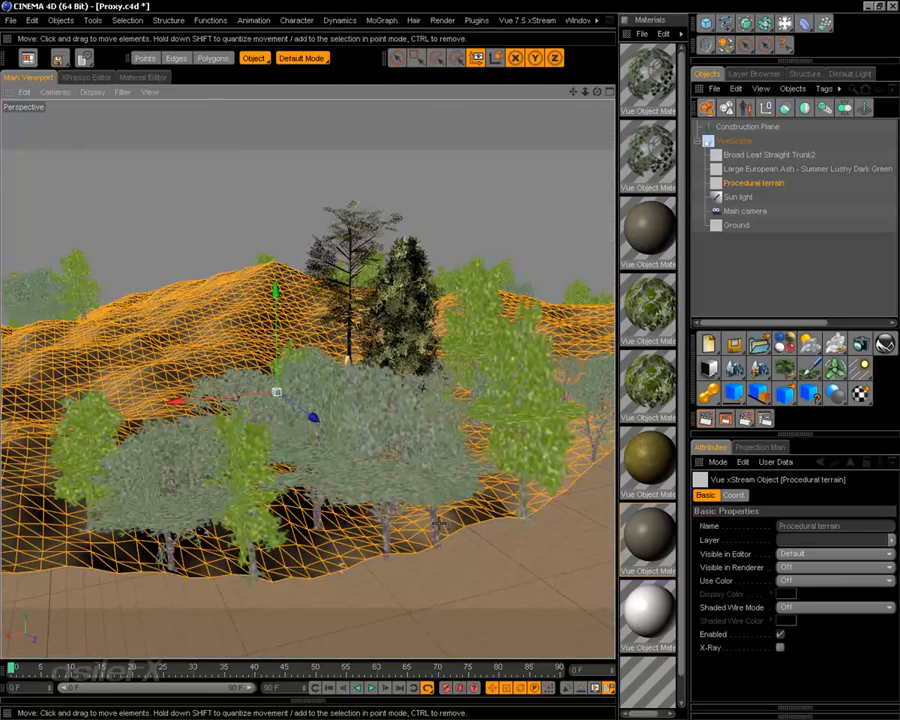
{"action": "left_click_drag", "start_coordinate": [312, 508], "coordinate": [397, 508], "text": "alt"}
{"action": "scroll", "coordinate": [313, 516], "scroll_direction": "up", "scroll_amount": 6}
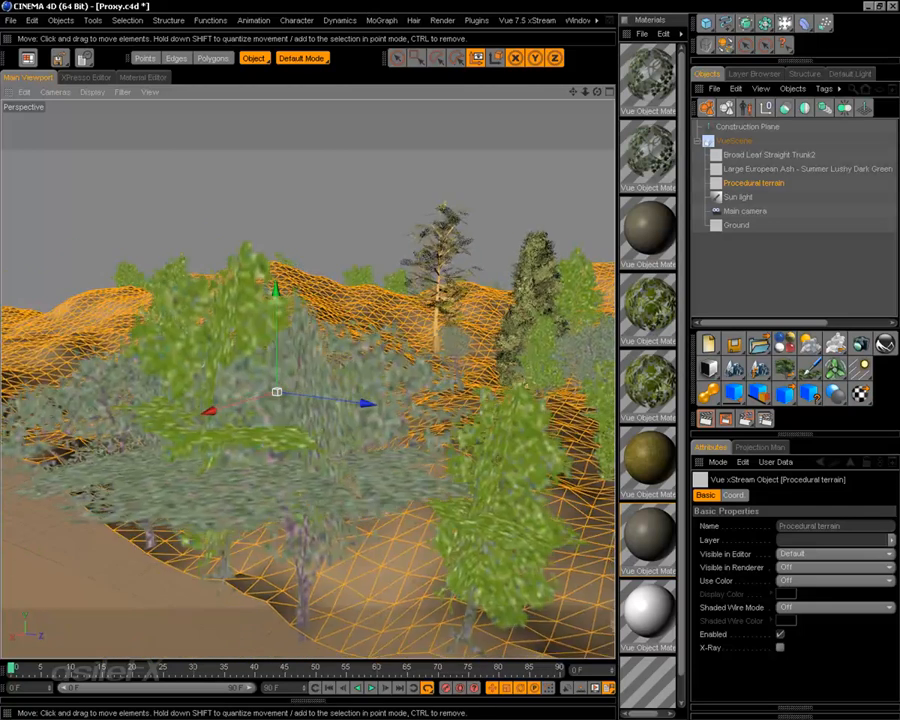
{"action": "scroll", "coordinate": [314, 516], "scroll_direction": "down", "scroll_amount": 4}
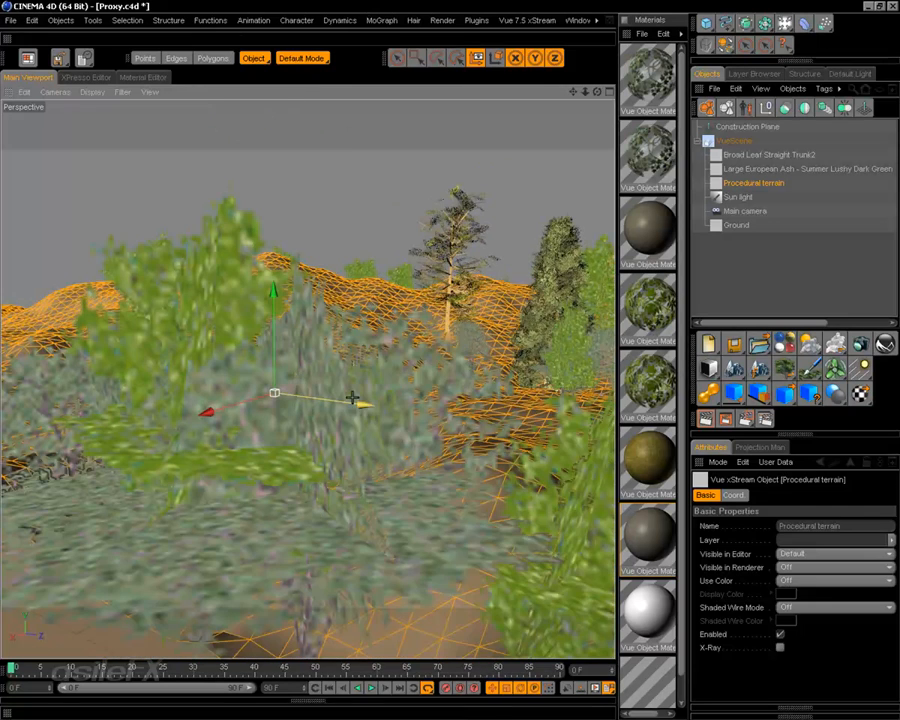
Reopen the terrain's EcoSystem material and set its default display quality to Wireframe.
{"action": "right_click", "coordinate": [428, 378]}
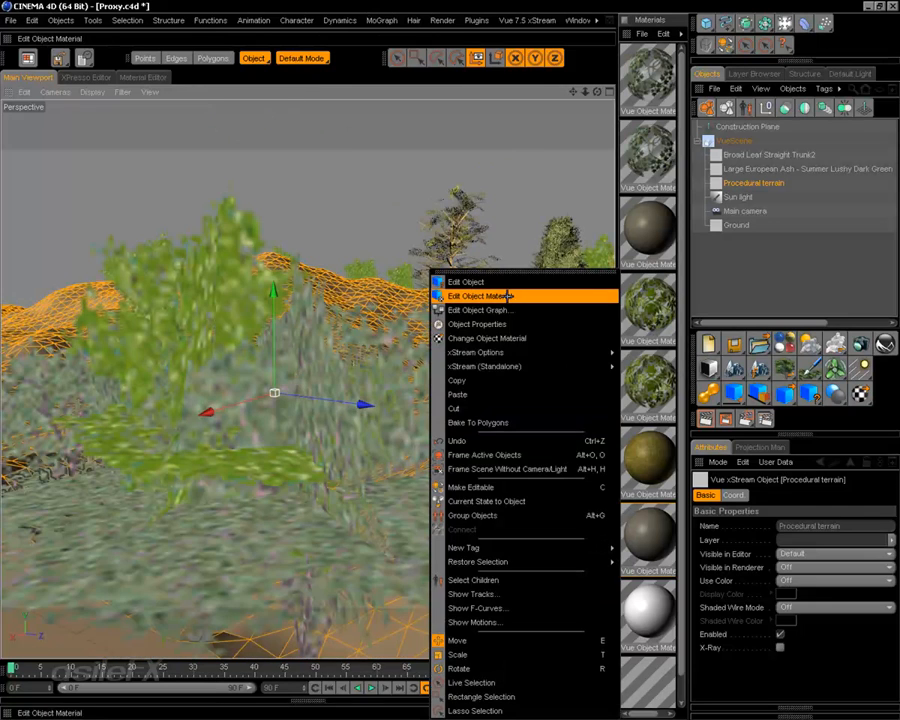
{"action": "left_click", "coordinate": [513, 296]}
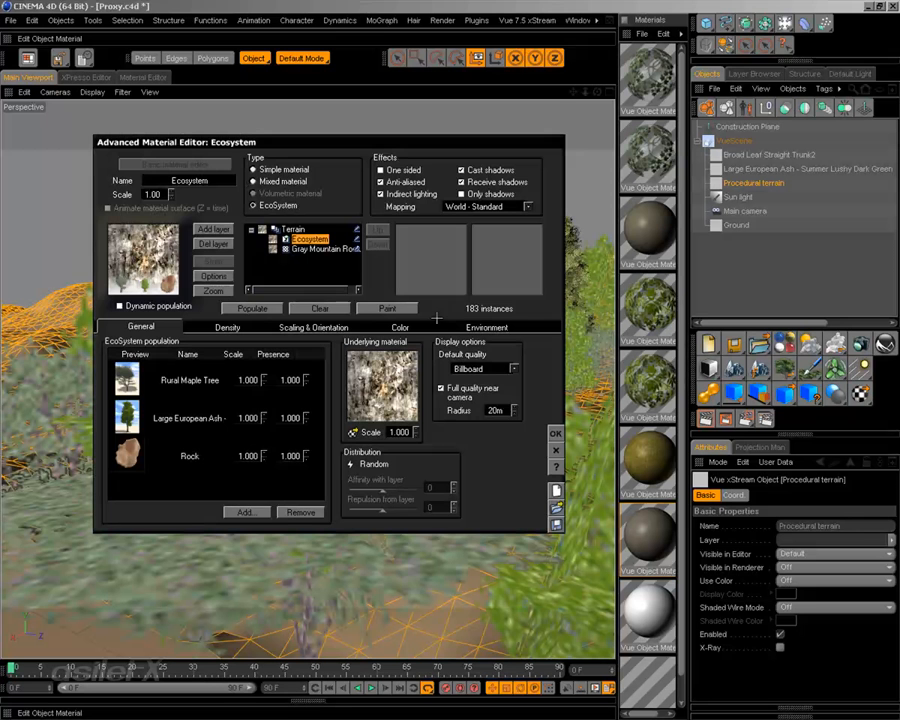
{"action": "left_click", "coordinate": [470, 370]}
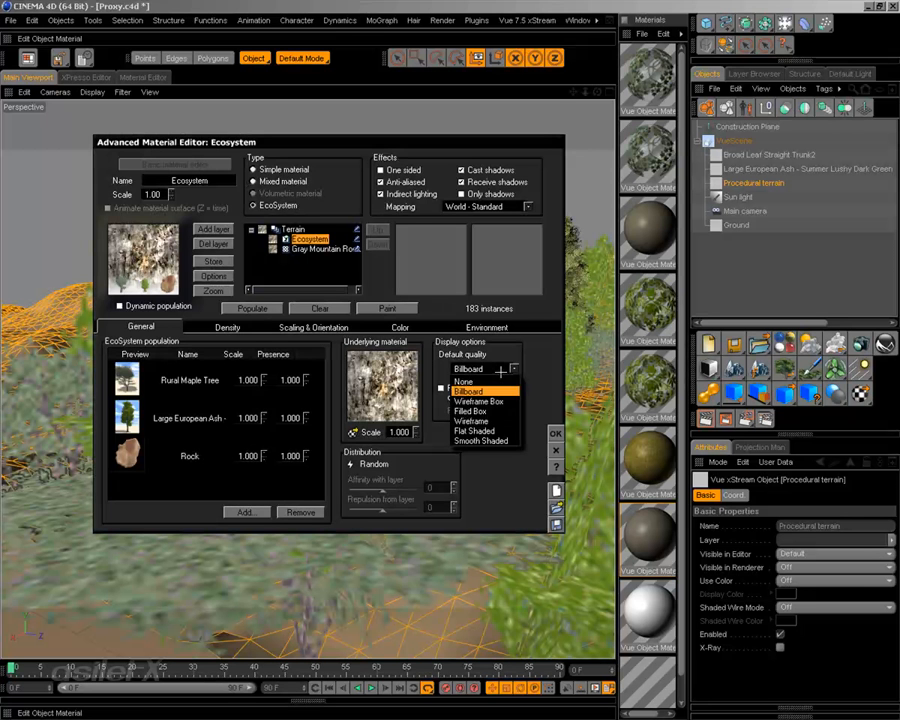
{"action": "left_click", "coordinate": [497, 421]}
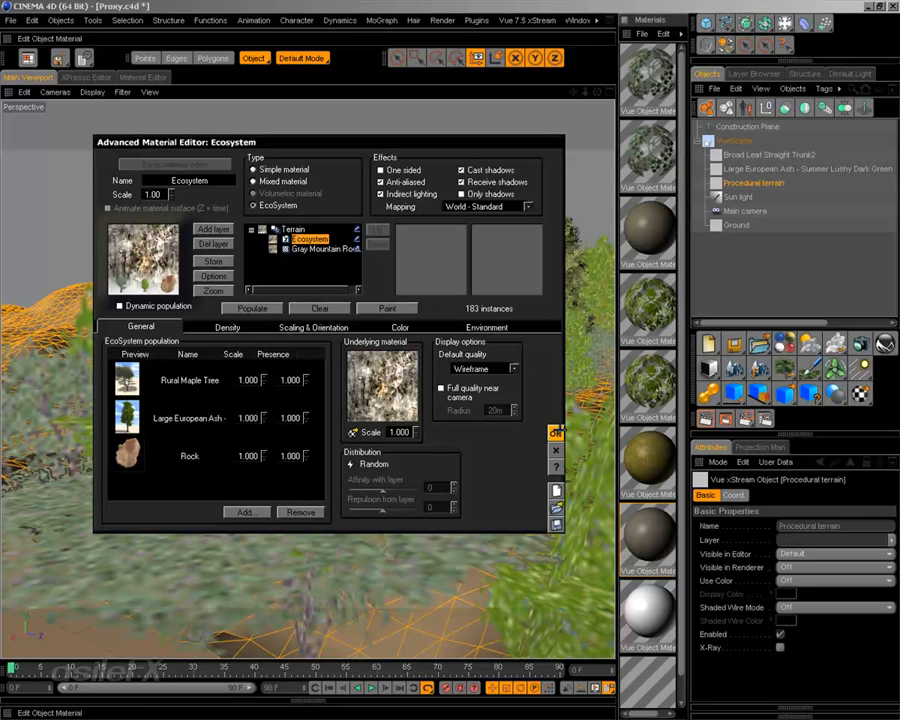
{"action": "left_click", "coordinate": [556, 433]}
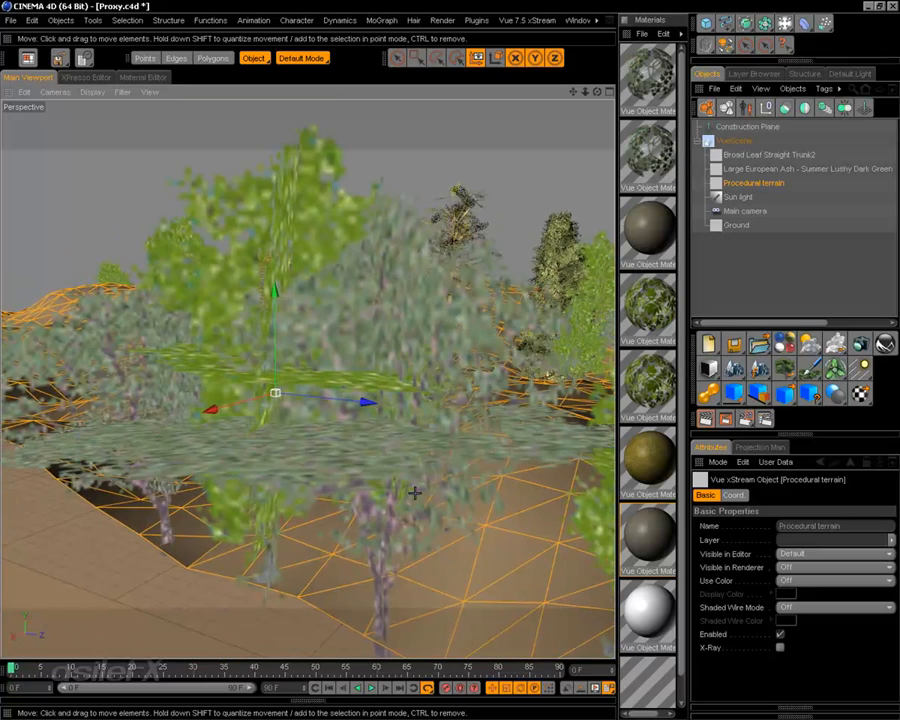
{"action": "mouse_move", "coordinate": [400, 474]}
{"action": "left_mouse_down", "text": "alt"}
{"action": "mouse_move", "coordinate": [424, 600]}
{"action": "mouse_move", "coordinate": [407, 461]}
{"action": "left_mouse_up", "text": "alt"}
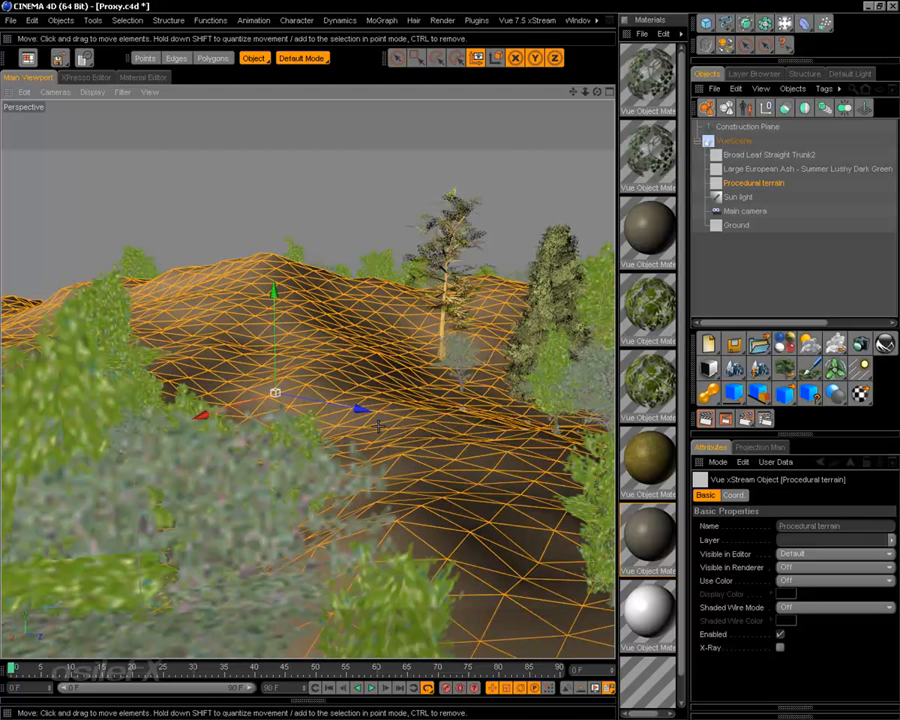
Repopulate the terrain's EcoSystem from its material and view the trees from another side.
{"action": "right_click", "coordinate": [378, 425]}
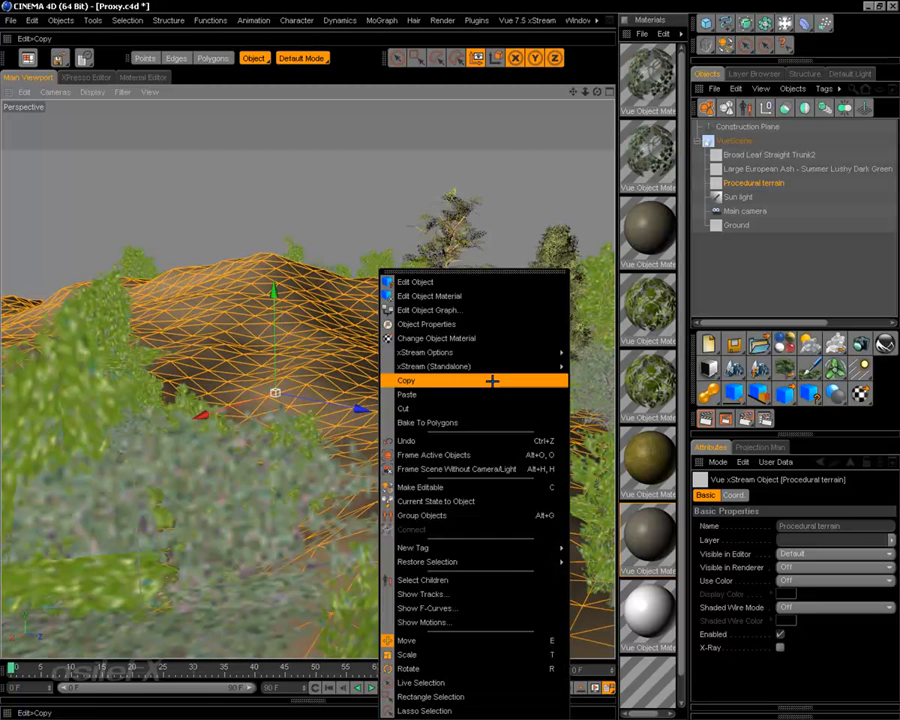
{"action": "left_click", "coordinate": [512, 296]}
{"action": "left_click", "coordinate": [252, 308]}
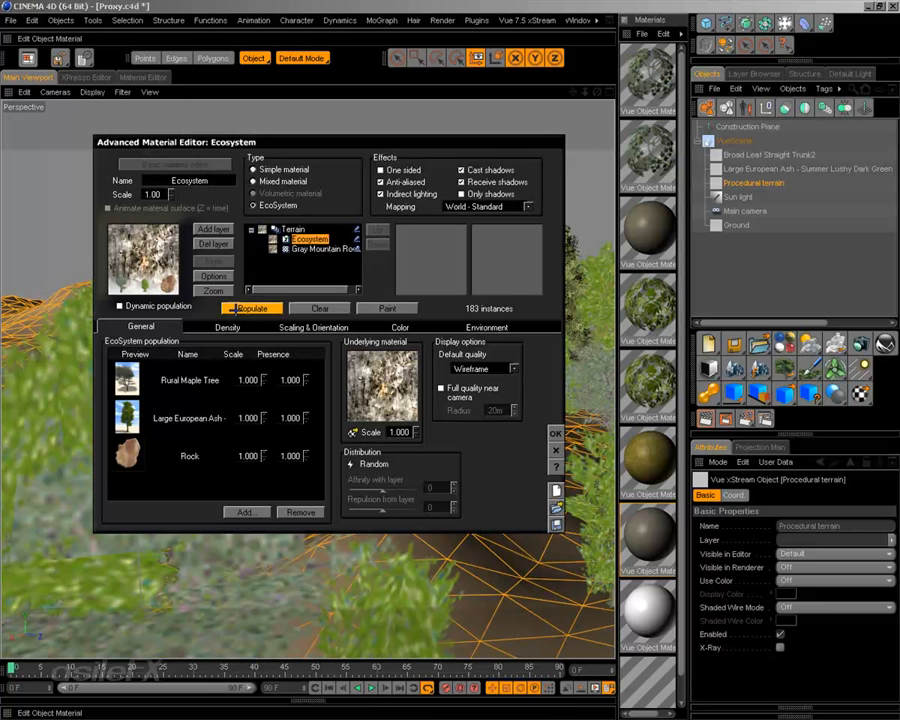
{"action": "left_click", "coordinate": [553, 432]}
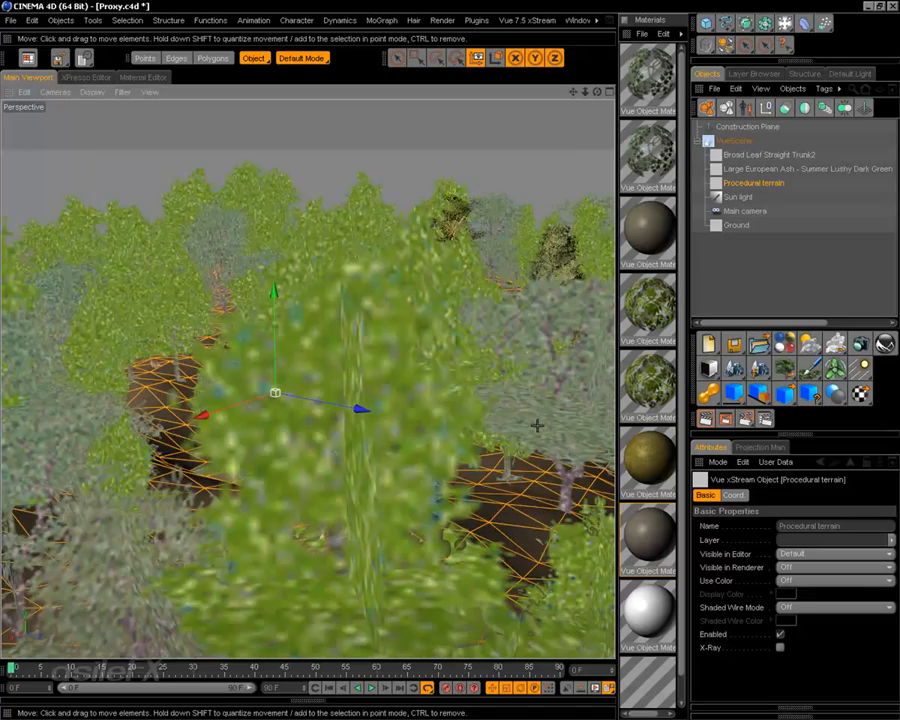
{"action": "left_click_drag", "start_coordinate": [308, 380], "coordinate": [142, 254], "text": "alt"}
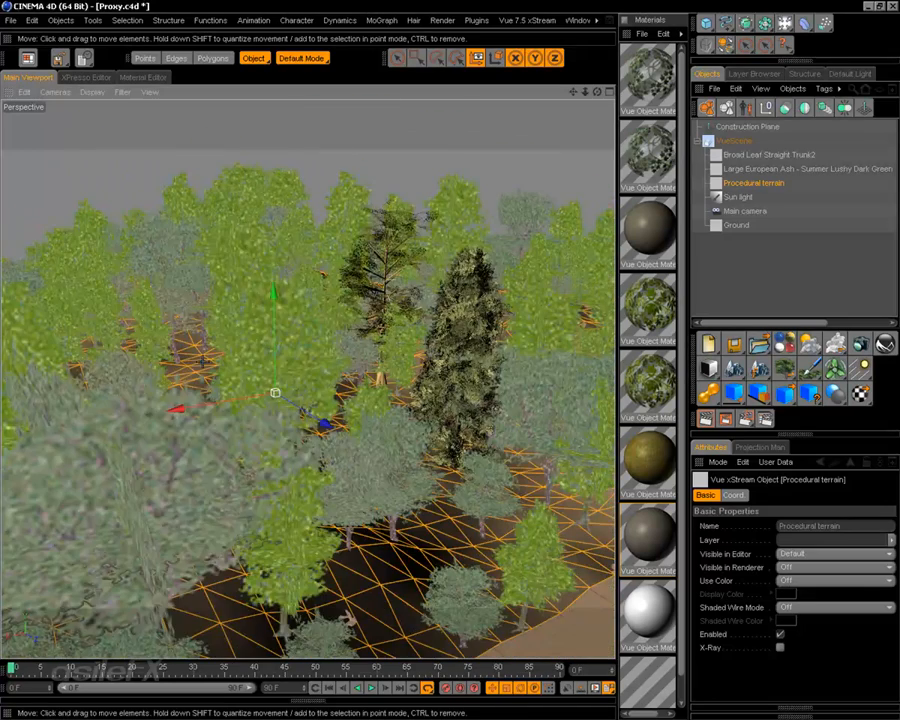
Set the EcoSystem material's default display quality to None and check the trees on the terrain.
{"action": "right_click", "coordinate": [140, 271]}
{"action": "left_click", "coordinate": [226, 296]}
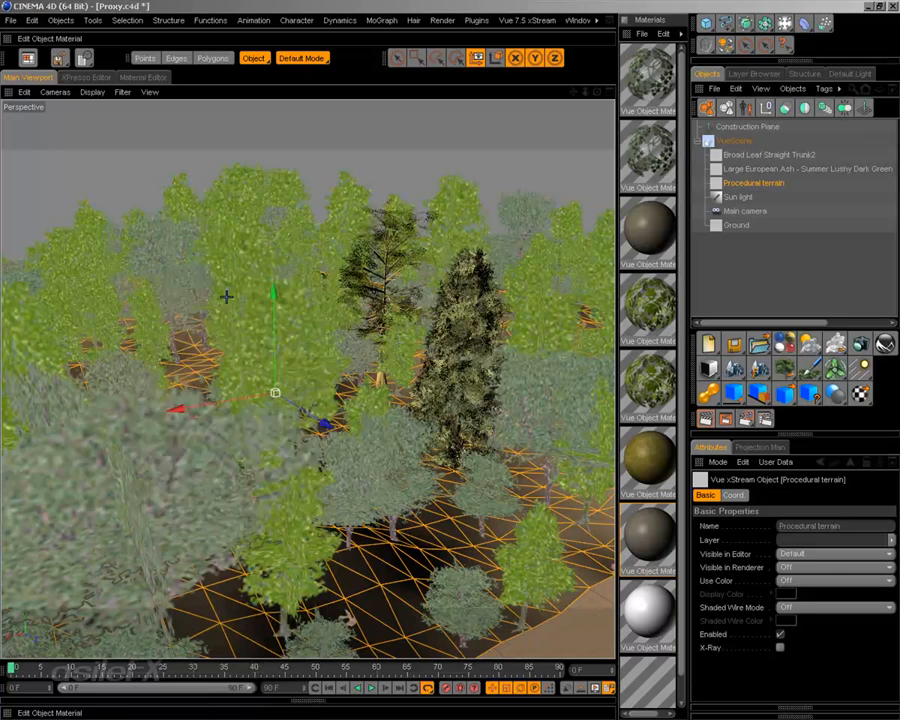
{"action": "left_click", "coordinate": [495, 368]}
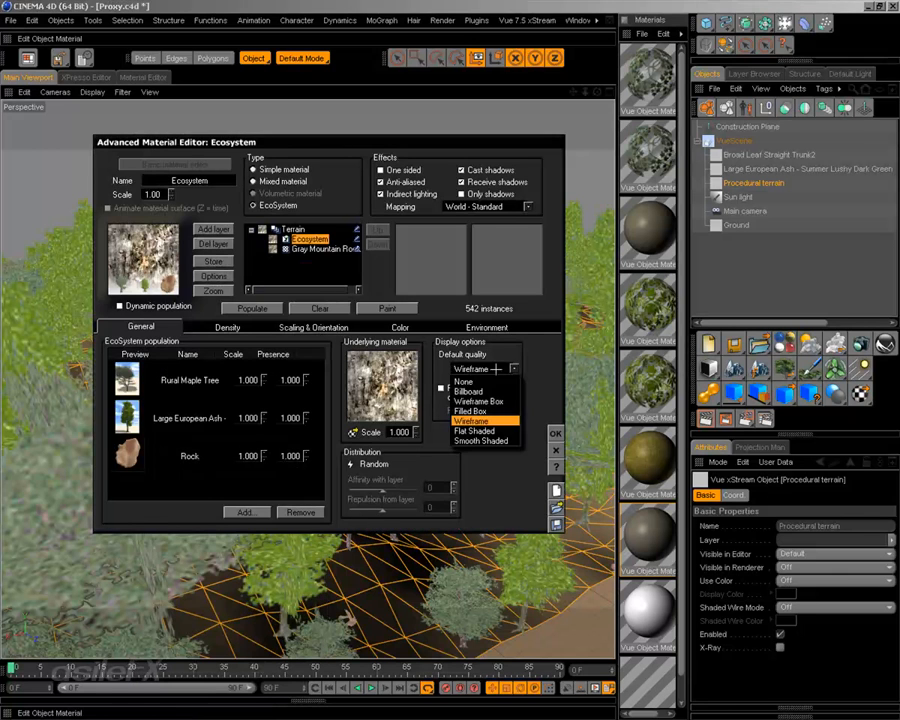
{"action": "left_click", "coordinate": [486, 381]}
{"action": "left_click", "coordinate": [556, 433]}
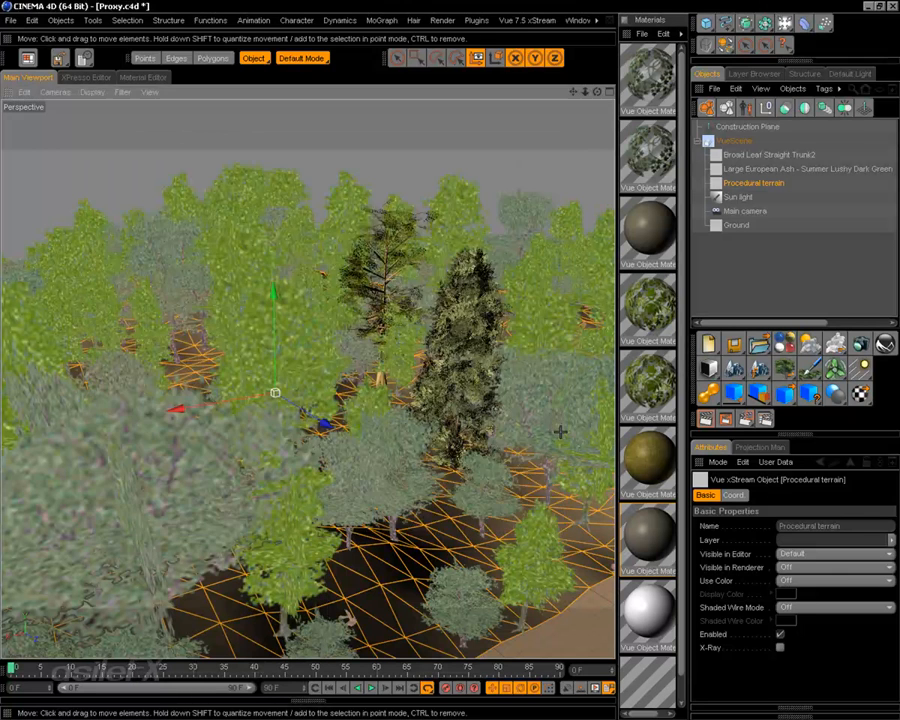
{"action": "left_click_drag", "start_coordinate": [222, 322], "coordinate": [296, 350], "text": "alt"}
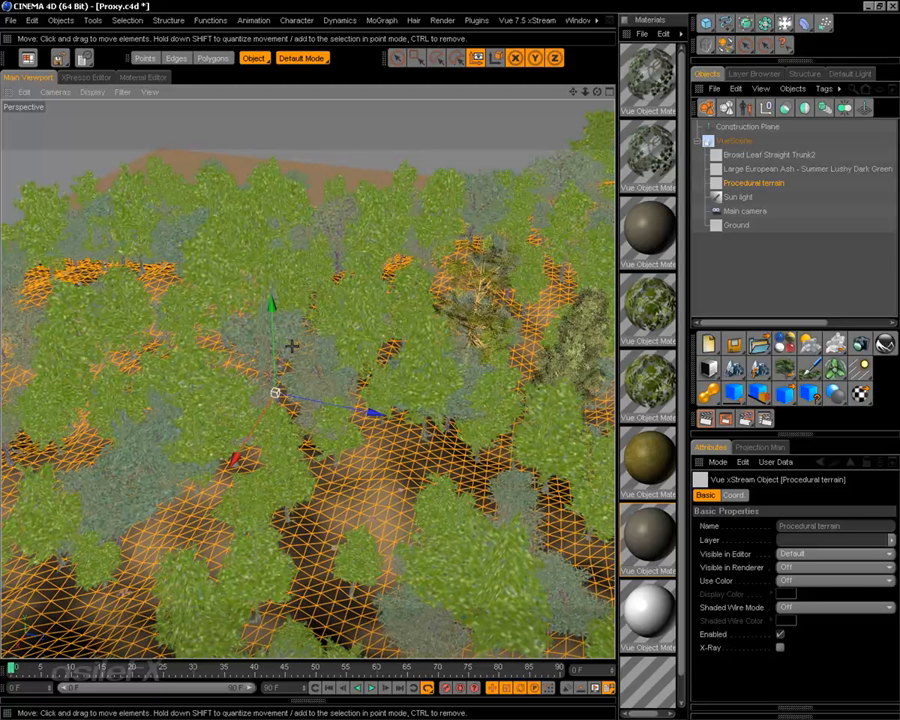
Set the EcoSystem material's default display quality back to Billboard.
{"action": "right_click", "coordinate": [291, 346]}
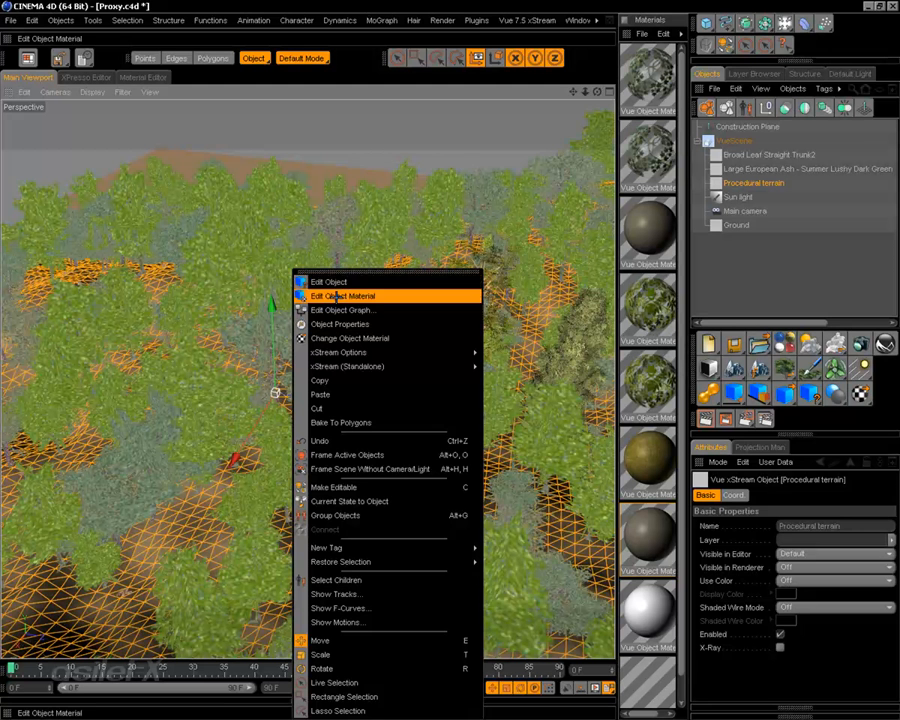
{"action": "left_click", "coordinate": [332, 296]}
{"action": "left_click", "coordinate": [482, 369]}
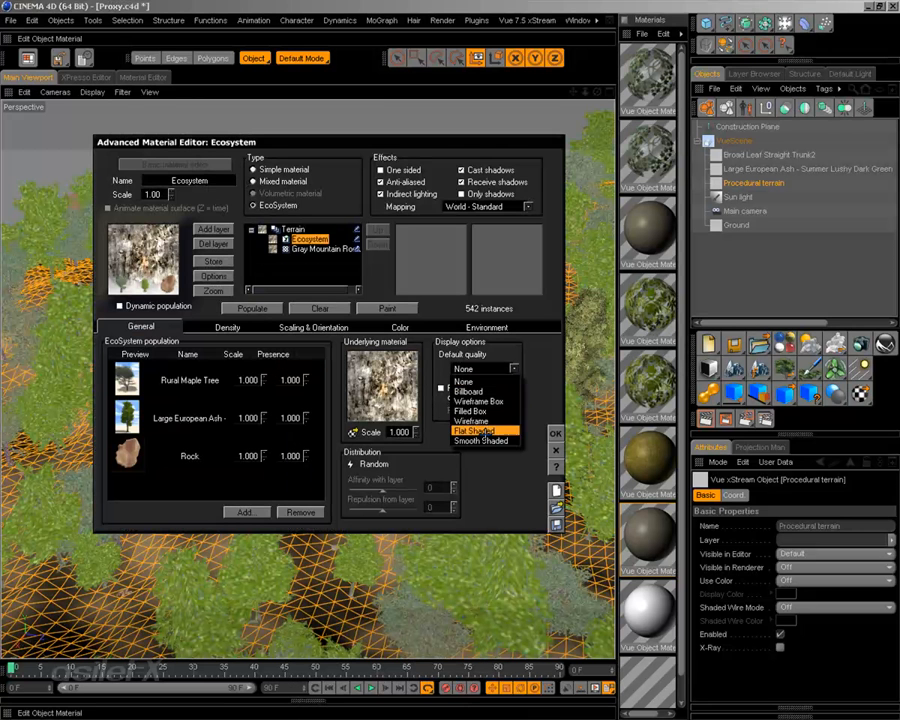
{"action": "left_click", "coordinate": [490, 391]}
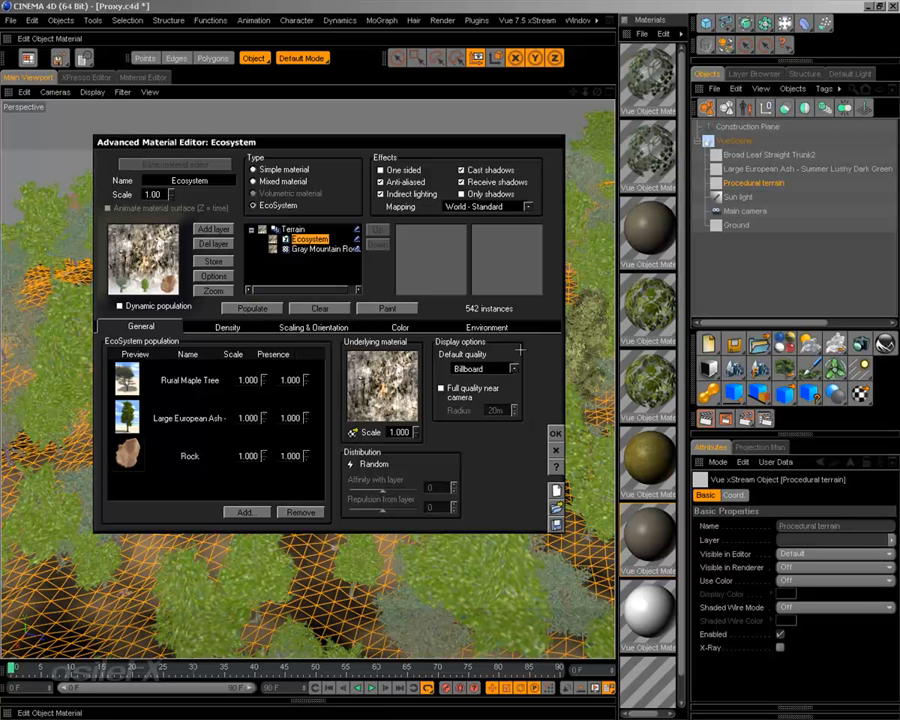
{"action": "left_click", "coordinate": [555, 433]}
Switch the viewport display to Hidden Line and then Lines to compare the plant proxies with the EcoSystem trees.
{"action": "left_click", "coordinate": [91, 92]}
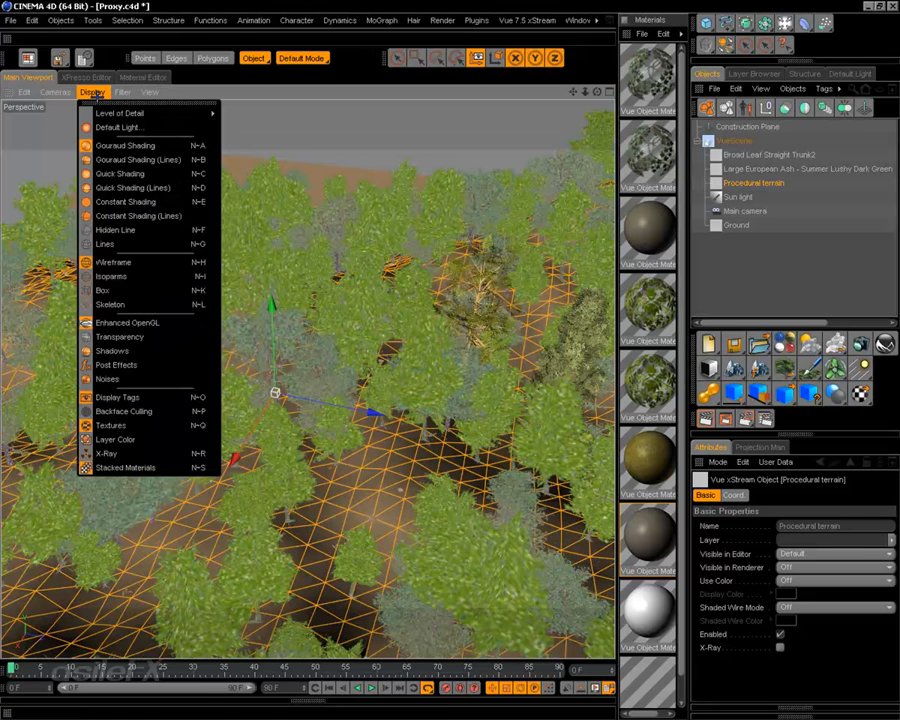
{"action": "left_click", "coordinate": [170, 230]}
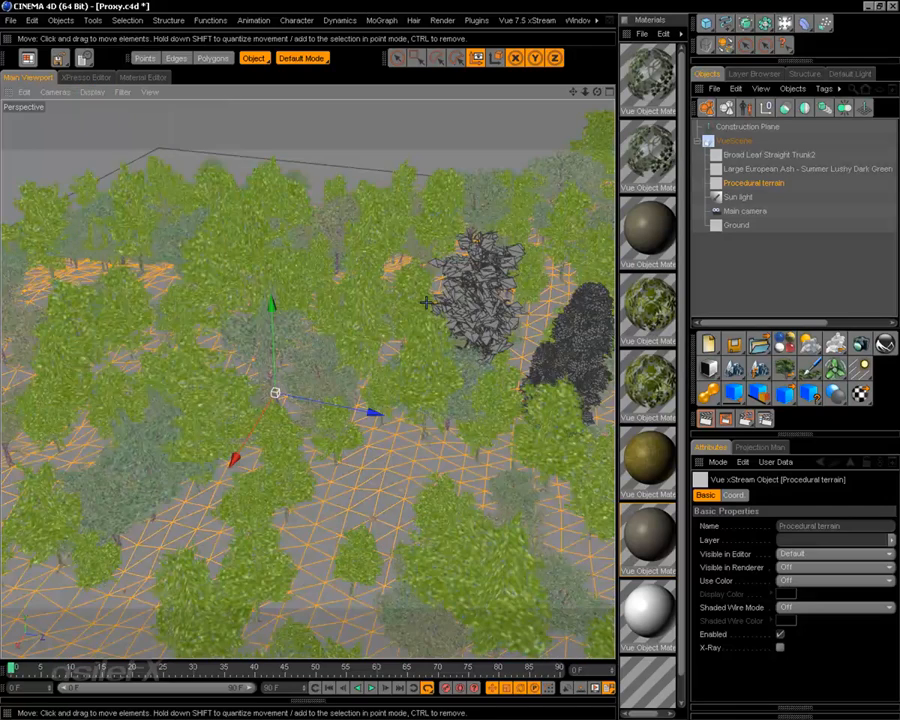
{"action": "left_click_drag", "start_coordinate": [447, 334], "coordinate": [318, 305], "text": "alt"}
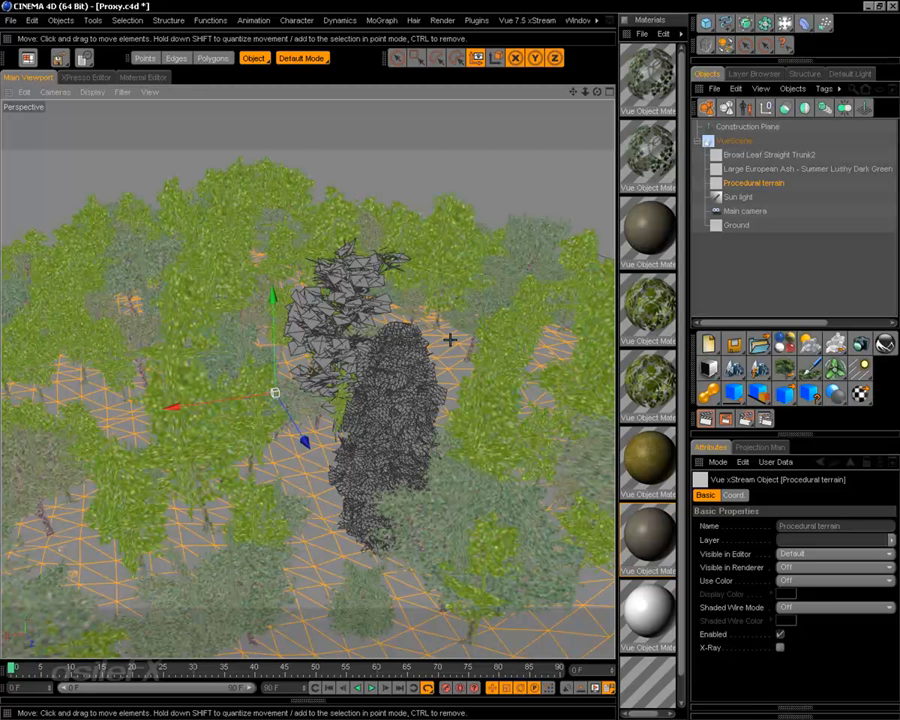
{"action": "left_click", "coordinate": [92, 91]}
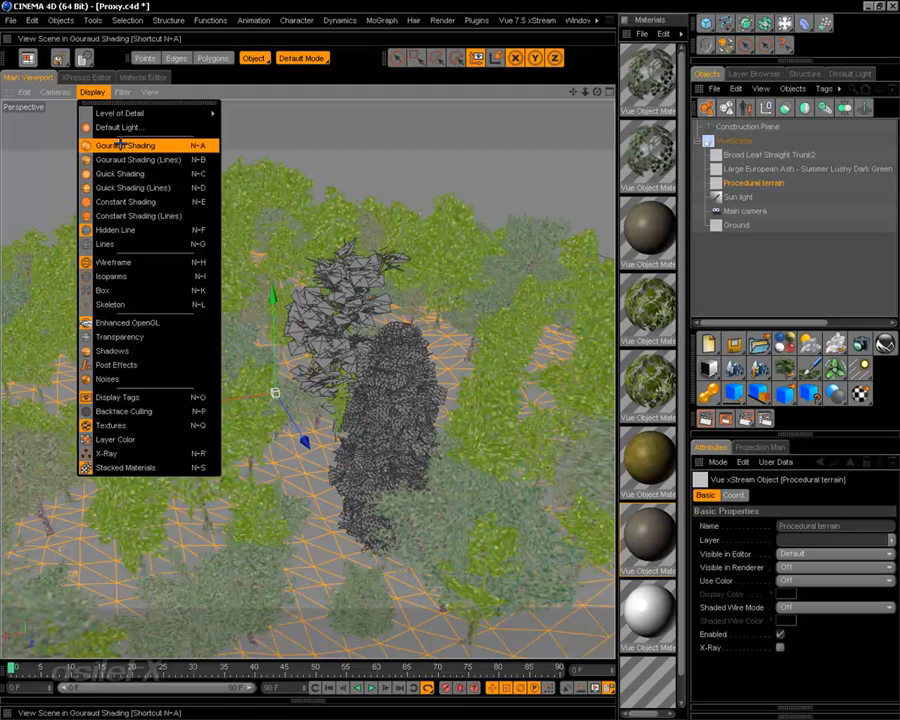
{"action": "left_click", "coordinate": [193, 243]}
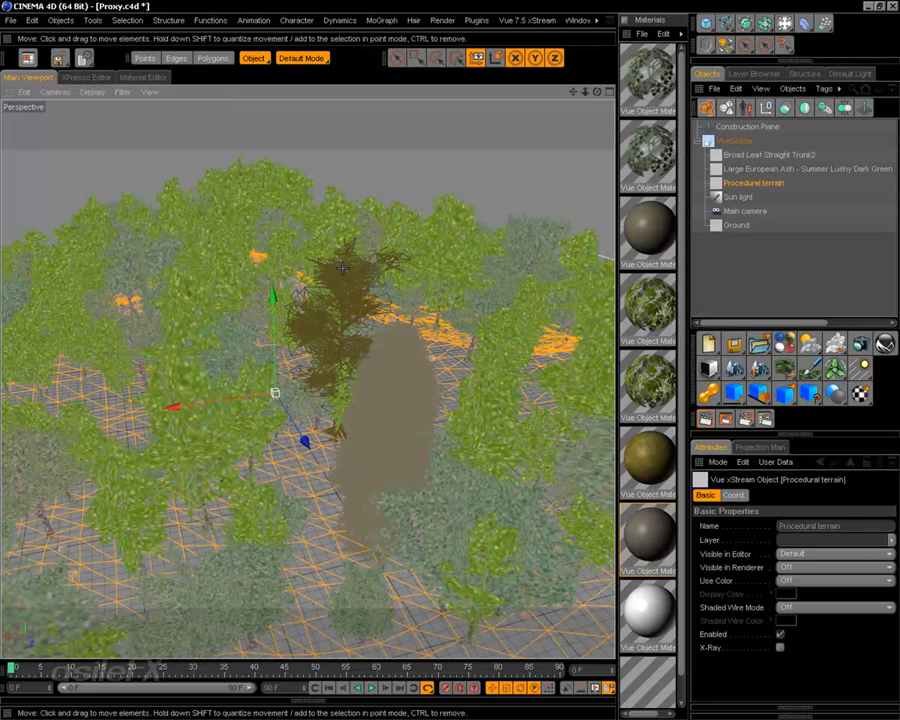
Try the viewport in Constant Shading and then Quick Shading.
{"action": "left_click", "coordinate": [92, 91]}
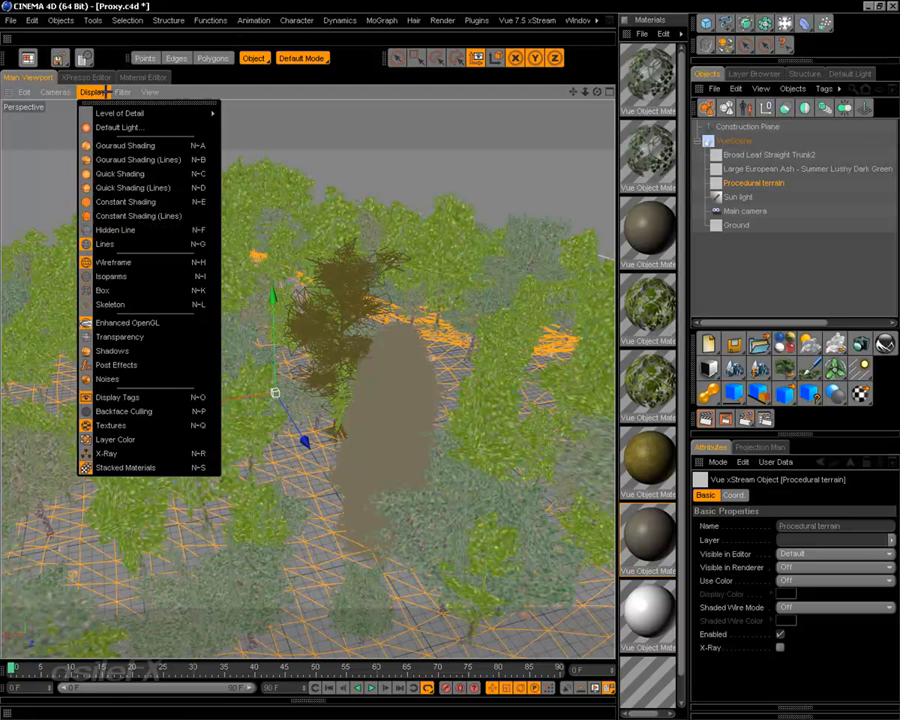
{"action": "left_click", "coordinate": [189, 200]}
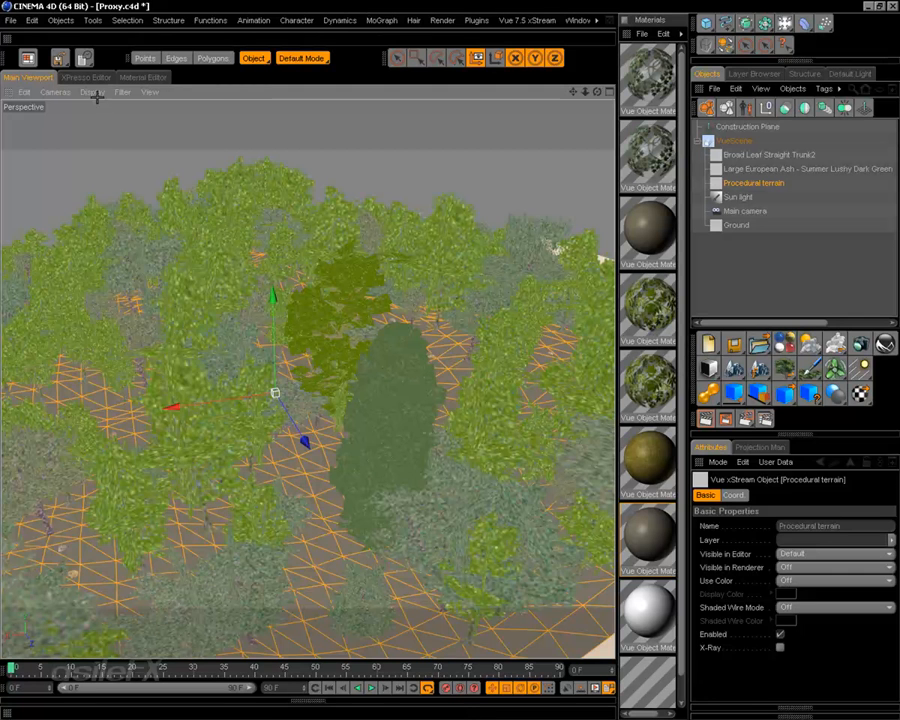
{"action": "left_click", "coordinate": [92, 91]}
{"action": "left_click", "coordinate": [150, 187]}
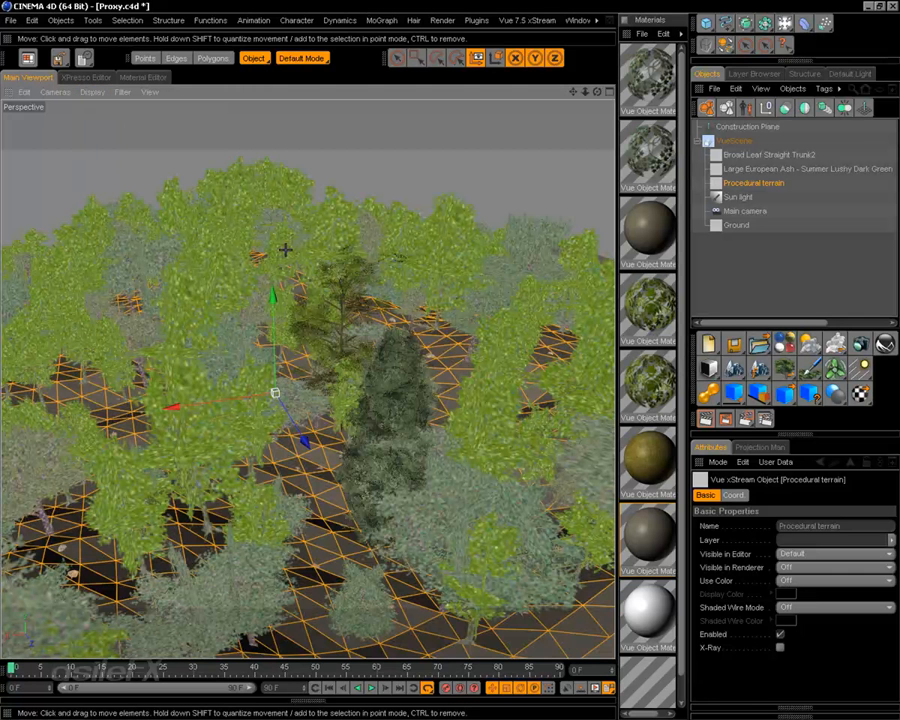
Return the viewport to Gouraud Shading and deselect the Procedural terrain.
{"action": "left_click", "coordinate": [92, 91]}
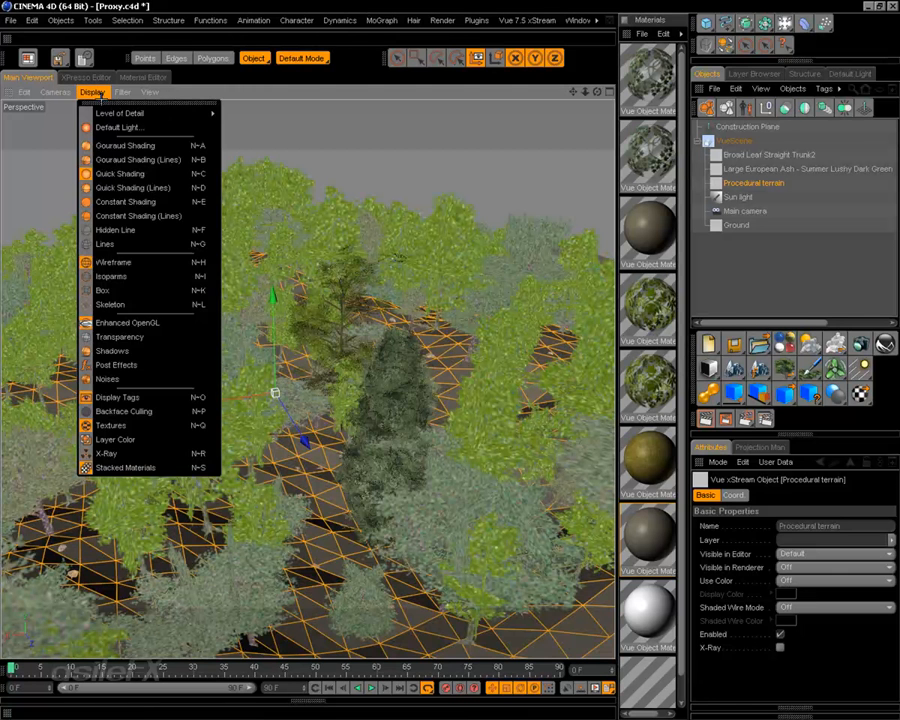
{"action": "left_click", "coordinate": [165, 143]}
{"action": "left_click_drag", "start_coordinate": [336, 360], "coordinate": [376, 359], "text": "alt"}
{"action": "middle_click_drag", "start_coordinate": [376, 359], "coordinate": [322, 352], "text": "alt"}
{"action": "right_click_drag", "start_coordinate": [322, 352], "coordinate": [351, 356], "text": "alt"}
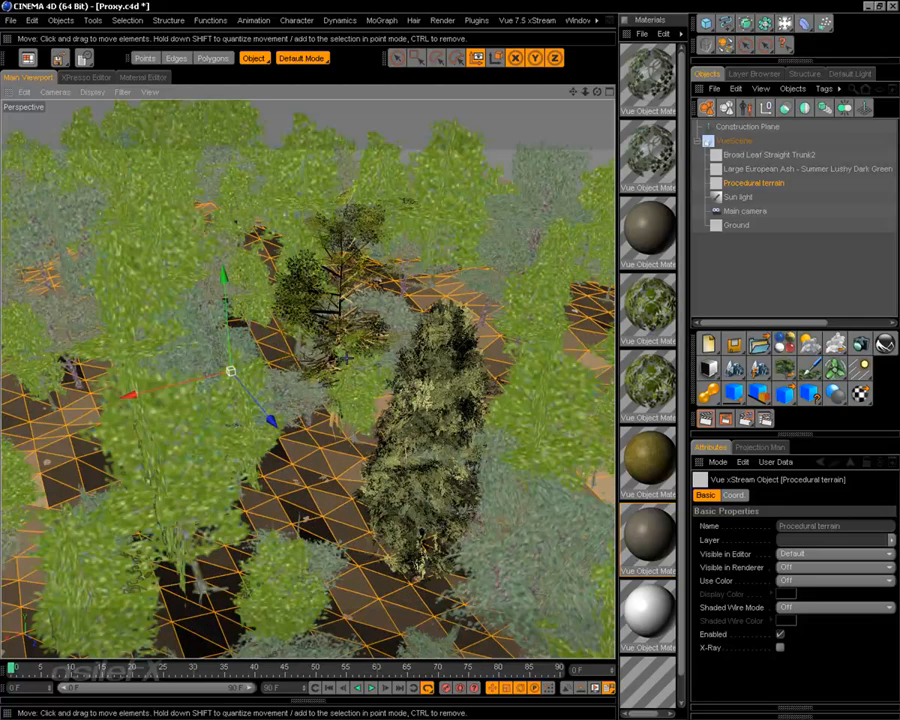
{"action": "left_click", "coordinate": [741, 289]}
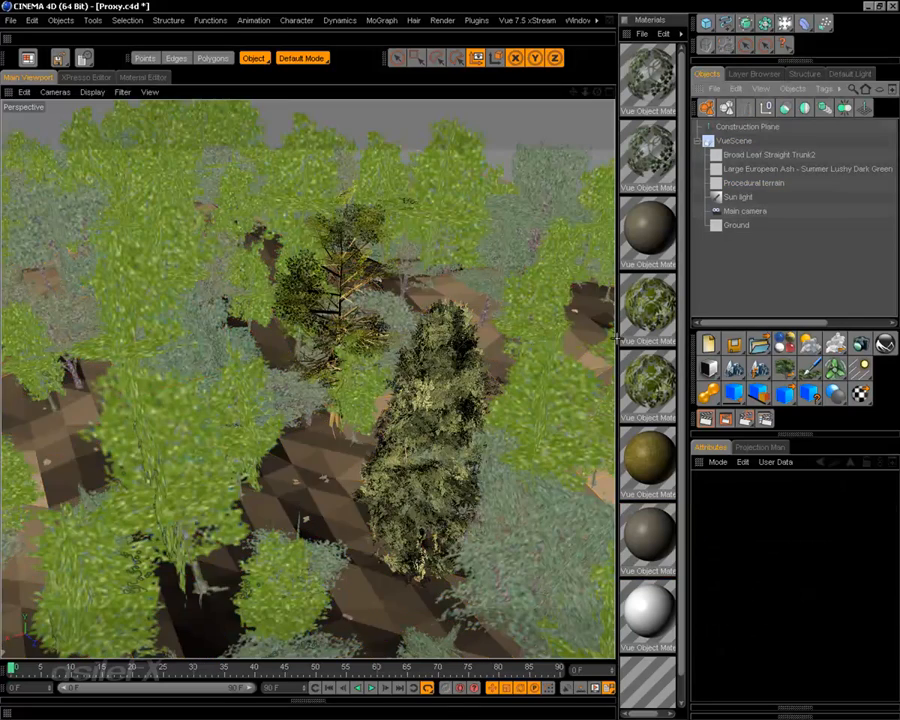
Compare the two plant proxies with the surrounding EcoSystem trees from several angles and distances.
{"action": "left_click_drag", "start_coordinate": [321, 398], "coordinate": [362, 382], "text": "alt"}
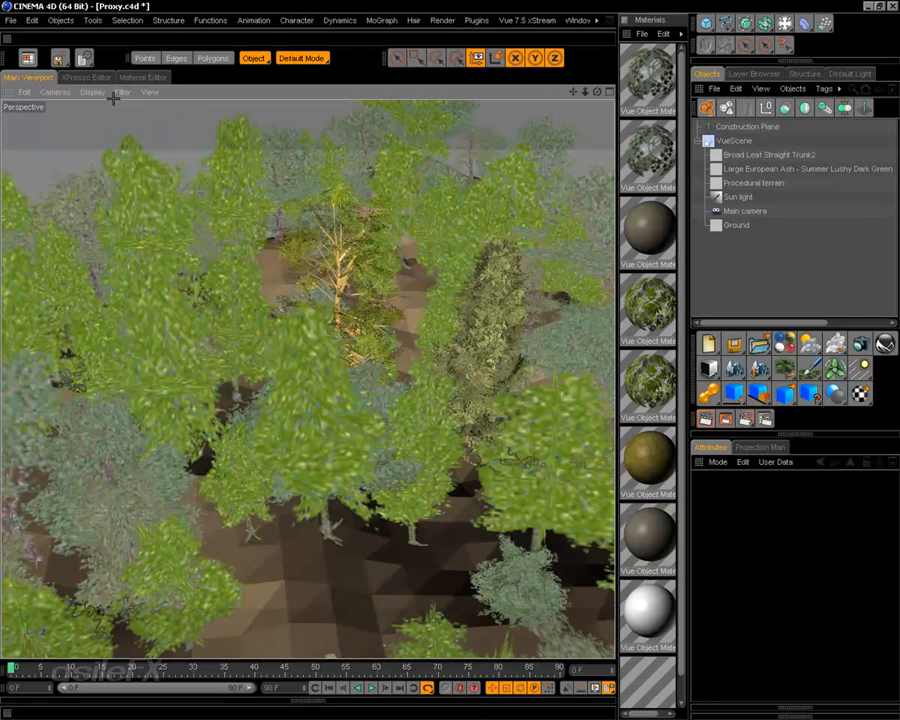
{"action": "left_click", "coordinate": [96, 94]}
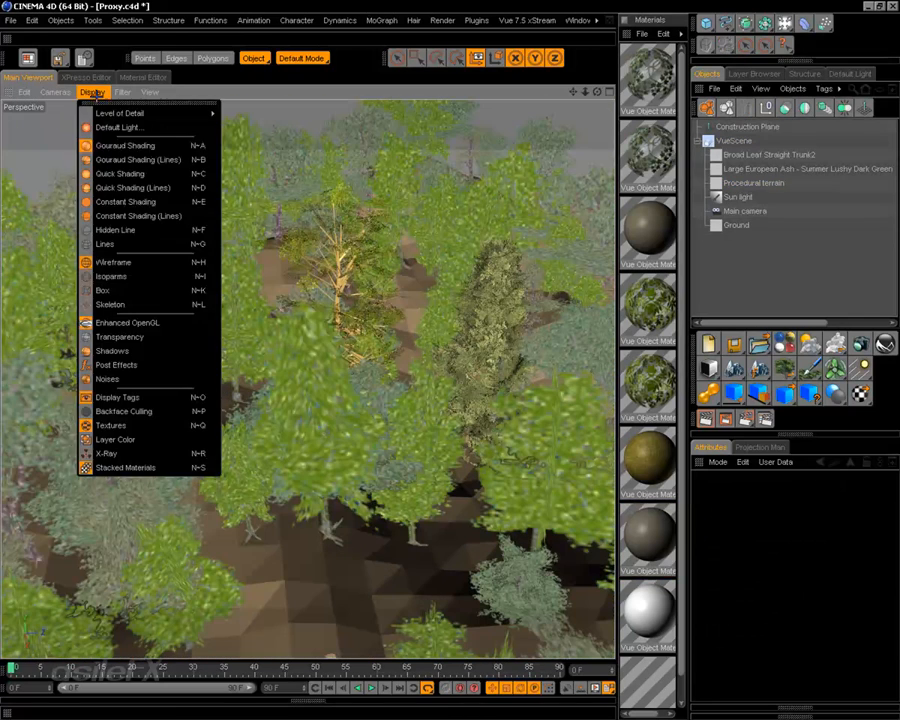
{"action": "left_click", "coordinate": [394, 397]}
{"action": "left_click_drag", "start_coordinate": [394, 397], "coordinate": [467, 491], "text": "alt"}
{"action": "scroll", "coordinate": [467, 491], "scroll_direction": "down", "scroll_amount": 3}
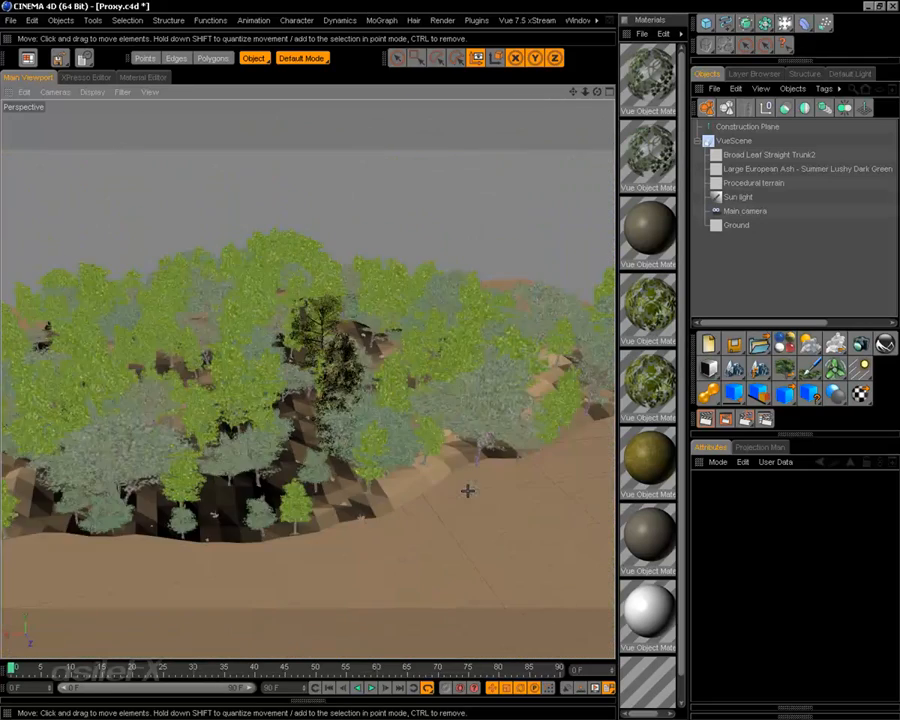
{"action": "middle_click_drag", "start_coordinate": [467, 491], "coordinate": [588, 598], "text": "alt"}
{"action": "scroll", "coordinate": [350, 428], "scroll_direction": "up", "scroll_amount": 5}
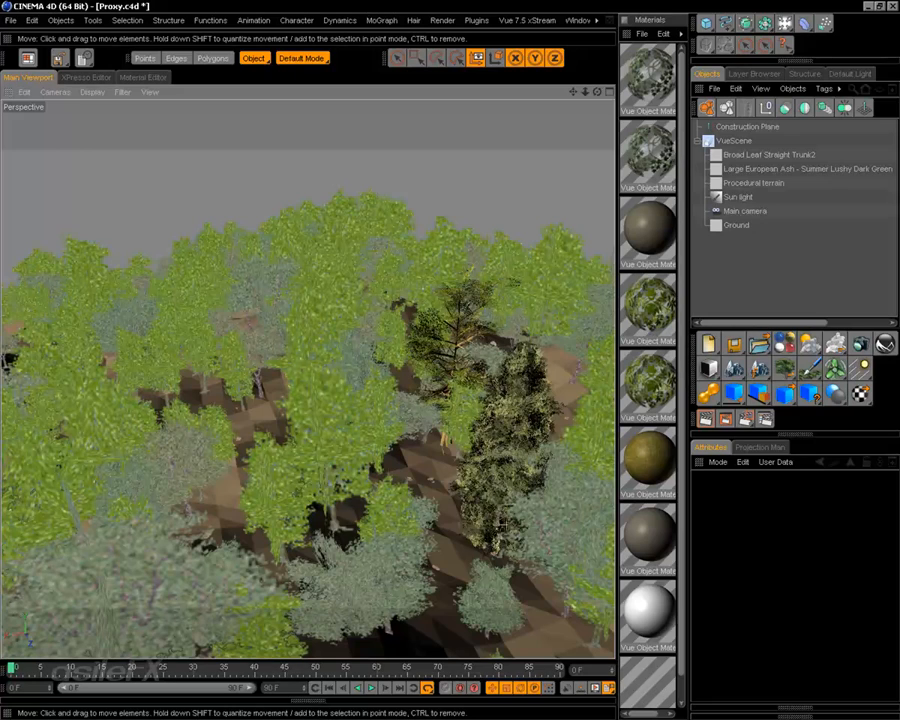
Open the Procedural terrain in the Terrain Editor and accept it without changing any settings.
{"action": "left_click", "coordinate": [504, 522]}
{"action": "left_click", "coordinate": [414, 474]}
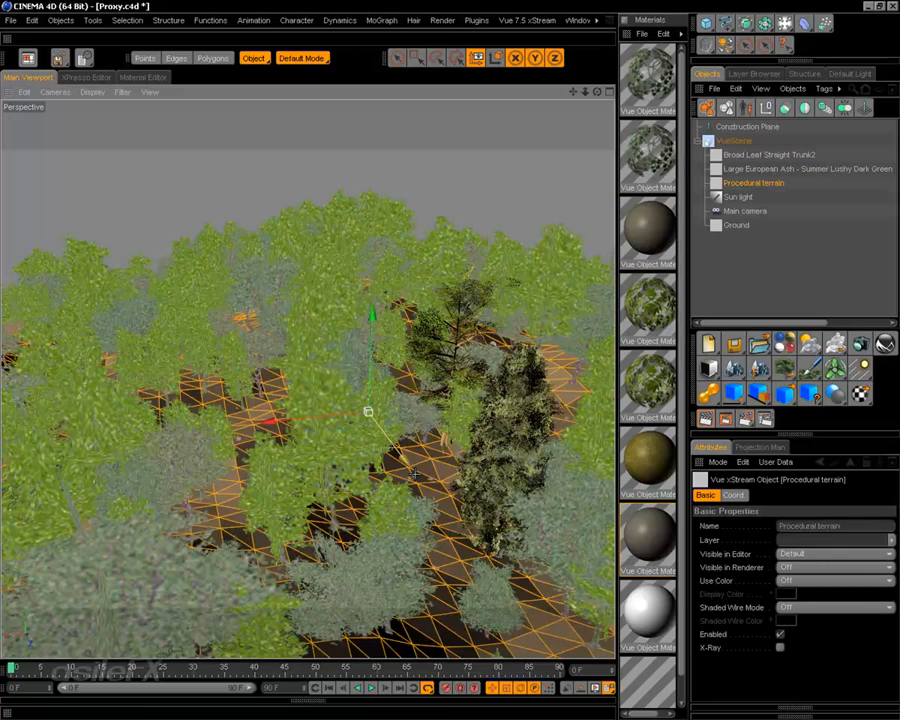
{"action": "left_click_drag", "start_coordinate": [412, 452], "coordinate": [378, 450], "text": "alt"}
{"action": "scroll", "coordinate": [377, 450], "scroll_direction": "up", "scroll_amount": 5}
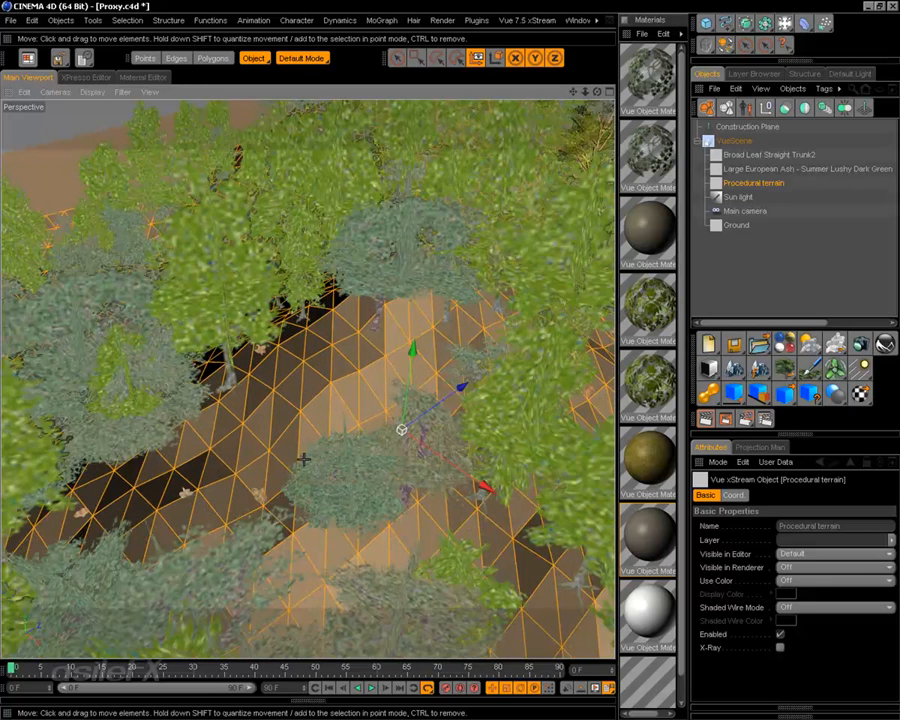
{"action": "mouse_move", "coordinate": [305, 459]}
{"action": "left_mouse_down", "text": "alt"}
{"action": "mouse_move", "coordinate": [302, 420]}
{"action": "mouse_move", "coordinate": [297, 457]}
{"action": "left_mouse_up", "text": "alt"}
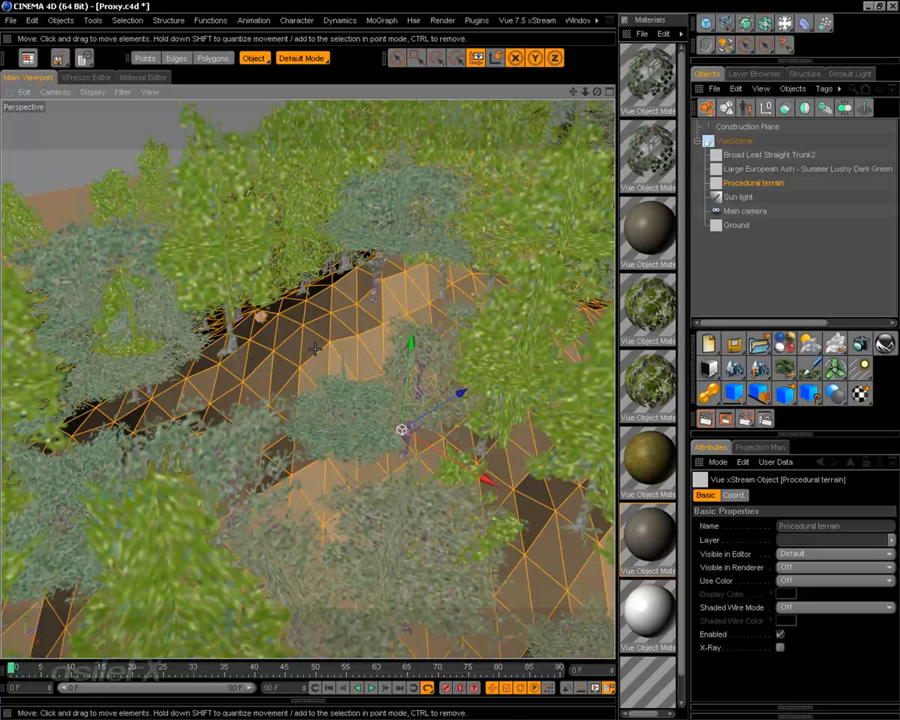
{"action": "right_click", "coordinate": [318, 272]}
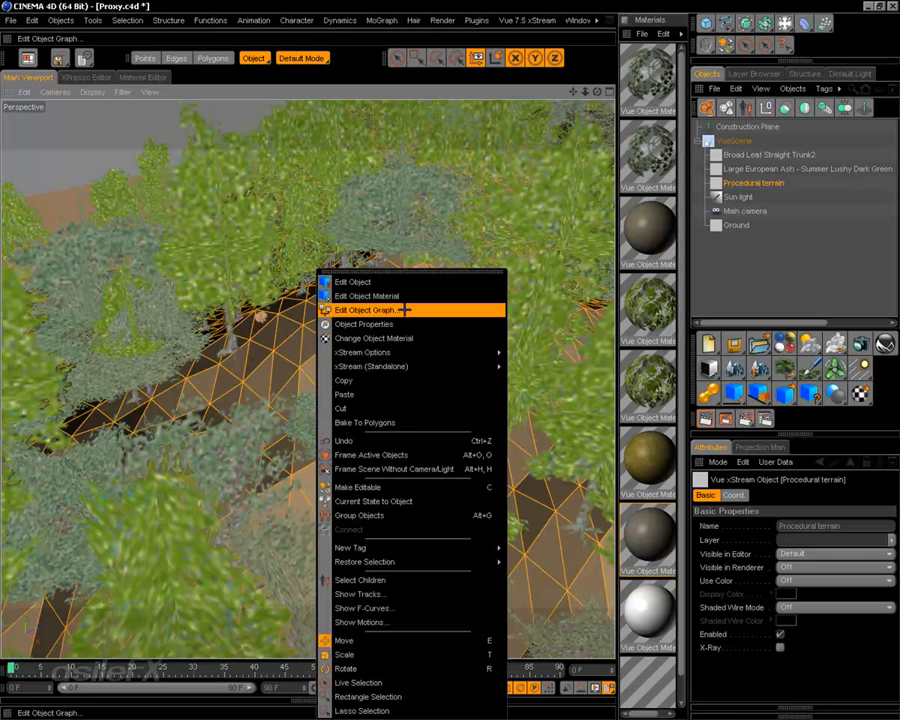
{"action": "left_click", "coordinate": [409, 284]}
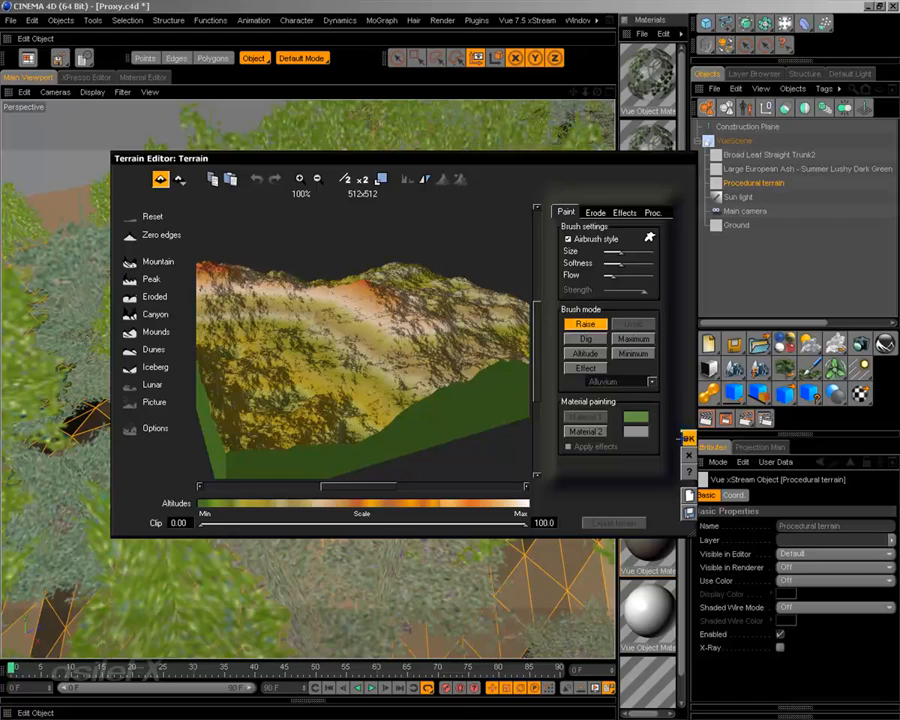
{"action": "left_click", "coordinate": [688, 437]}
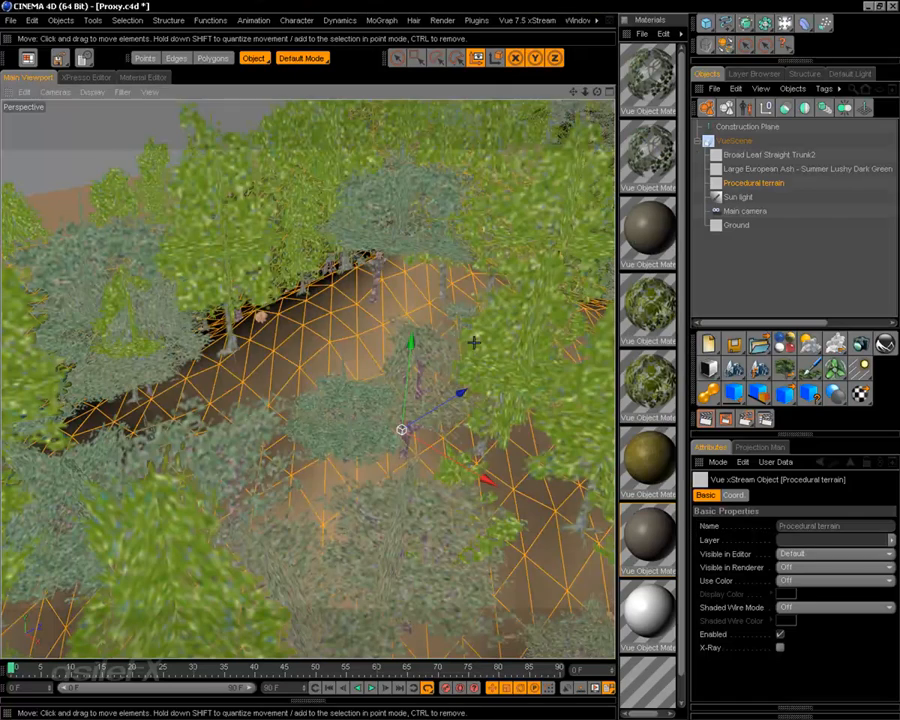
Deselect the Procedural terrain and render an overview of the forest in the viewport.
{"action": "left_click_drag", "start_coordinate": [412, 345], "coordinate": [271, 306], "text": "alt"}
{"action": "left_click", "coordinate": [755, 249]}
{"action": "scroll", "coordinate": [263, 303], "scroll_direction": "down", "scroll_amount": 5}
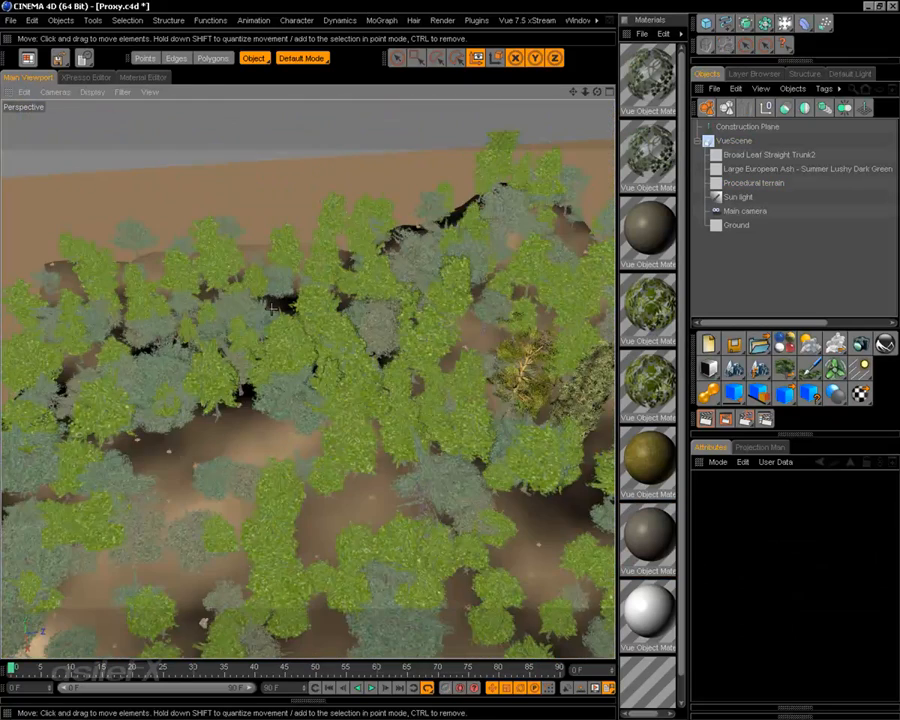
{"action": "left_click_drag", "start_coordinate": [246, 390], "coordinate": [186, 325], "text": "alt"}
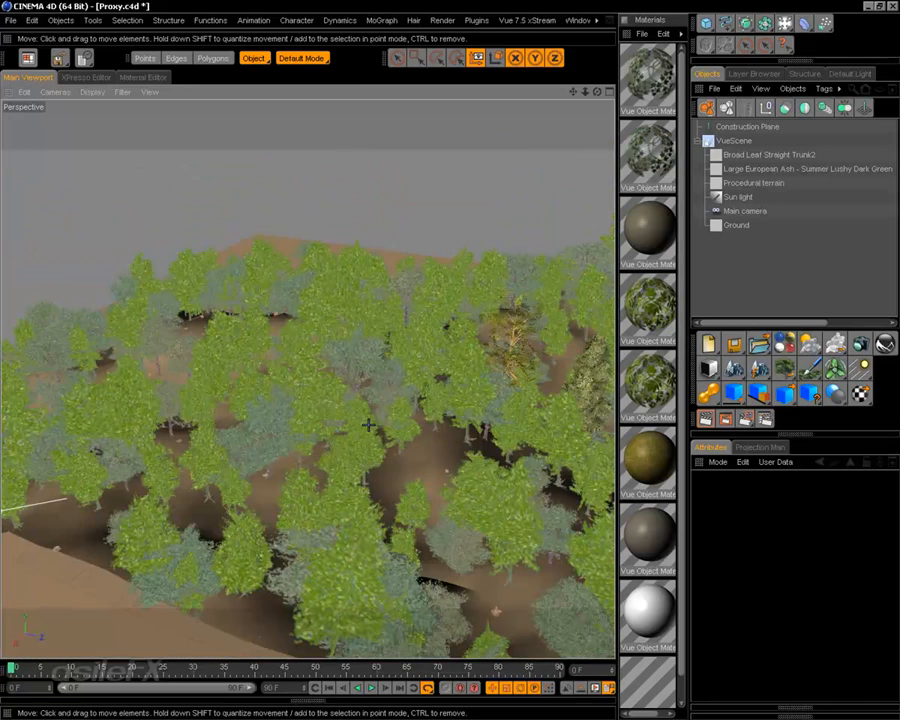
{"action": "left_click_drag", "start_coordinate": [368, 425], "coordinate": [386, 441], "text": "alt"}
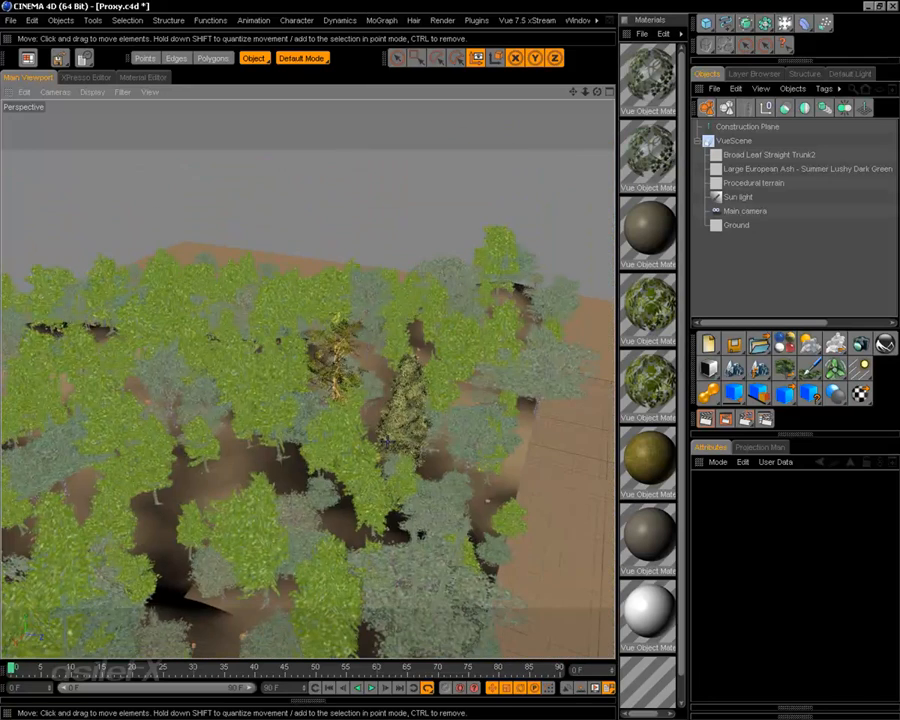
{"action": "key", "text": "ctrl+r"}
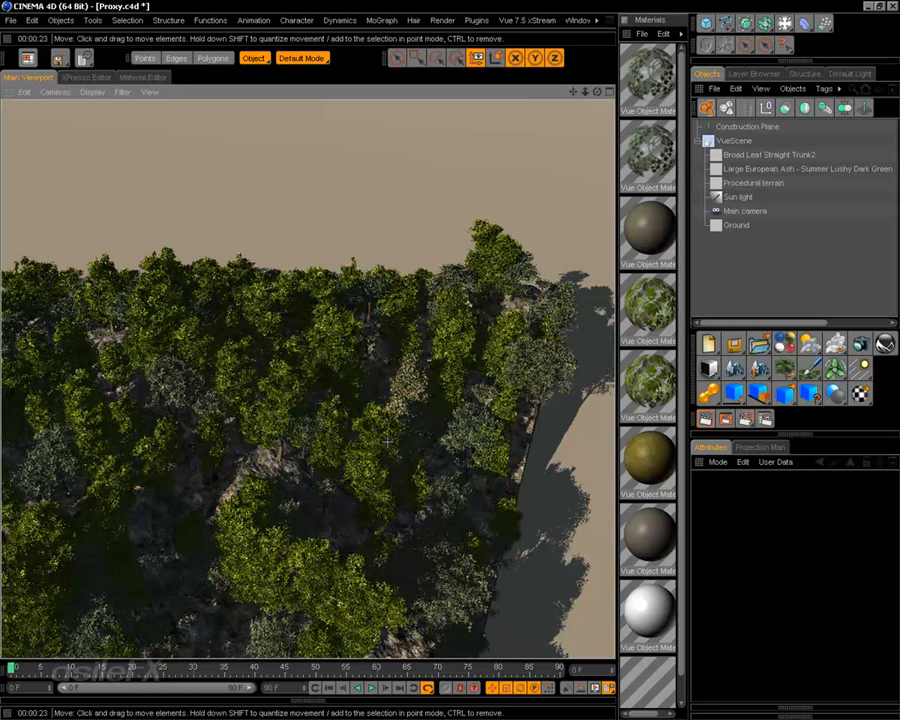
Examine the terrain, plant and EcoSystem proxies up close and from farther away after the render.
{"action": "mouse_move", "coordinate": [388, 442]}
{"action": "left_mouse_down", "text": "alt"}
{"action": "mouse_move", "coordinate": [575, 368]}
{"action": "mouse_move", "coordinate": [435, 400]}
{"action": "mouse_move", "coordinate": [399, 421]}
{"action": "left_mouse_up", "text": "alt"}
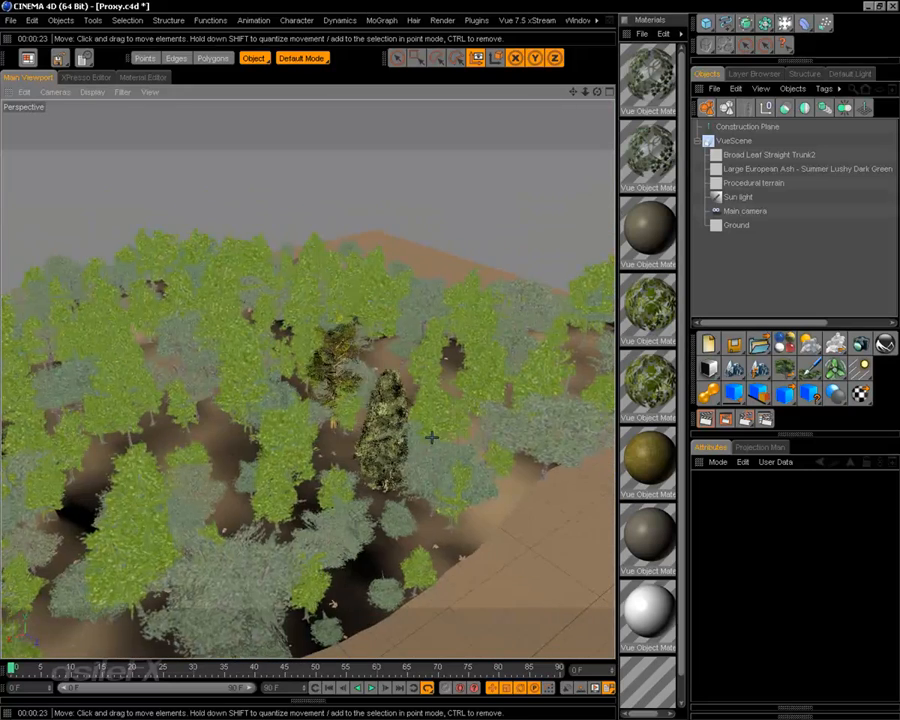
{"action": "scroll", "coordinate": [431, 436], "scroll_direction": "up", "scroll_amount": 3}
{"action": "scroll", "coordinate": [428, 438], "scroll_direction": "up", "scroll_amount": 2}
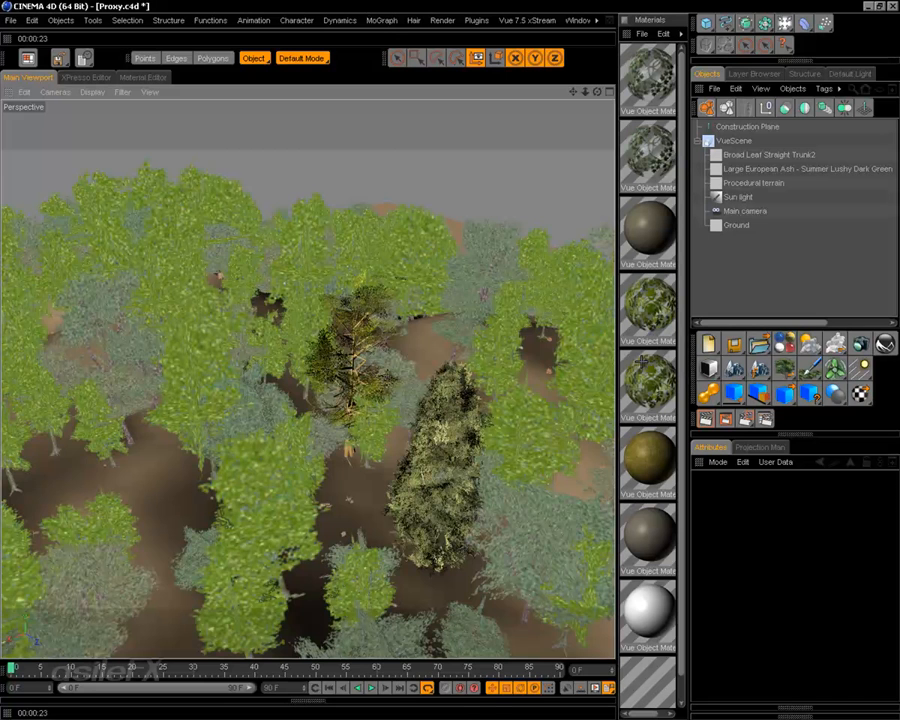
{"action": "scroll", "coordinate": [478, 495], "scroll_direction": "up", "scroll_amount": 5}
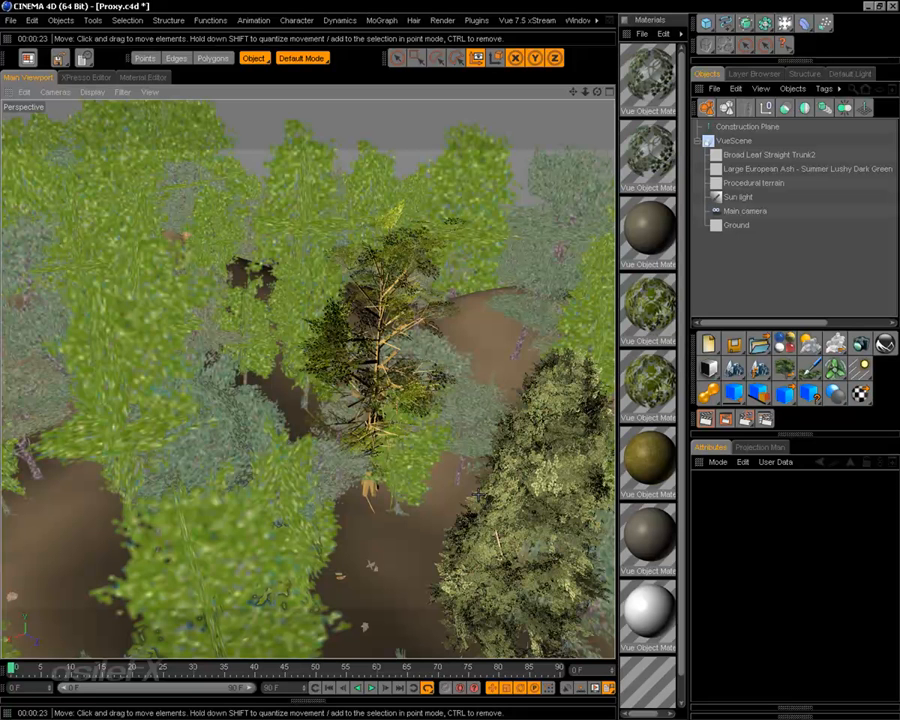
{"action": "scroll", "coordinate": [463, 464], "scroll_direction": "down", "scroll_amount": 5}
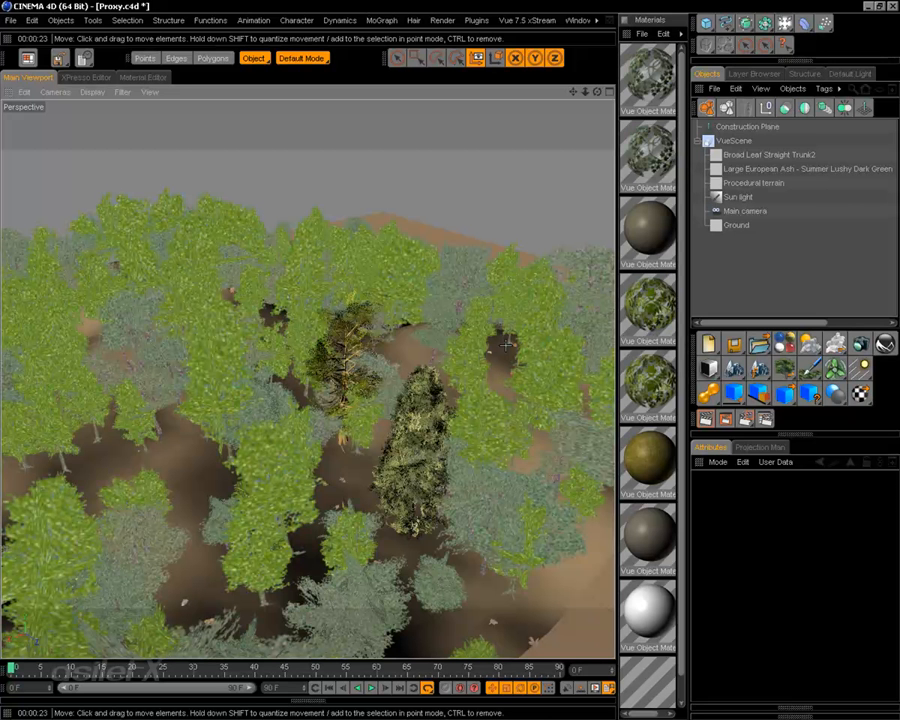
{"action": "mouse_move", "coordinate": [463, 366]}
{"action": "left_mouse_down", "text": "alt"}
{"action": "mouse_move", "coordinate": [358, 328]}
{"action": "mouse_move", "coordinate": [451, 374]}
{"action": "left_mouse_up", "text": "alt"}
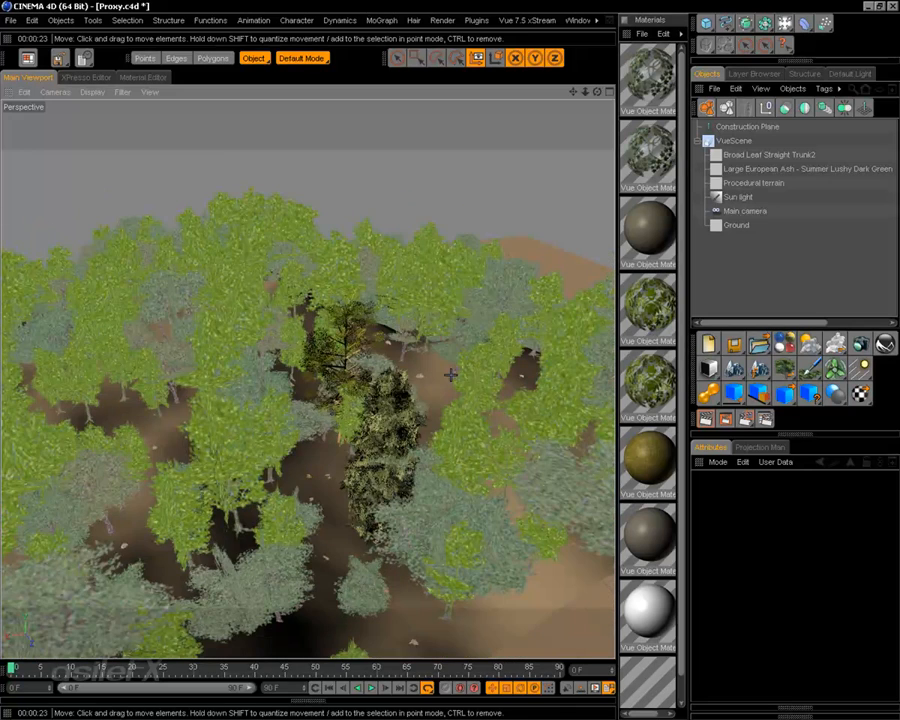
{"action": "scroll", "coordinate": [400, 437], "scroll_direction": "up", "scroll_amount": 5}
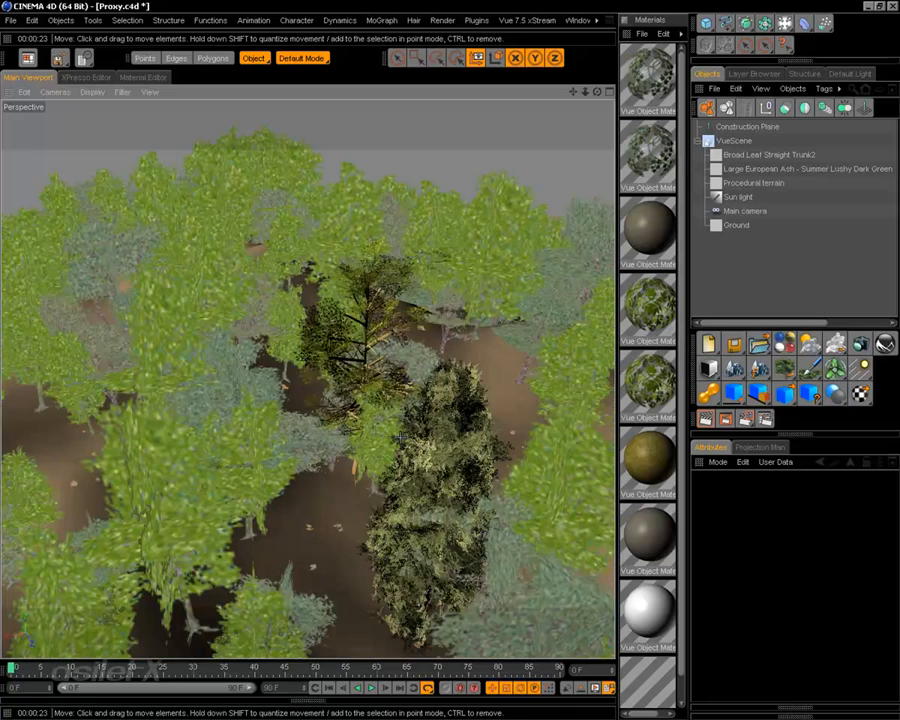